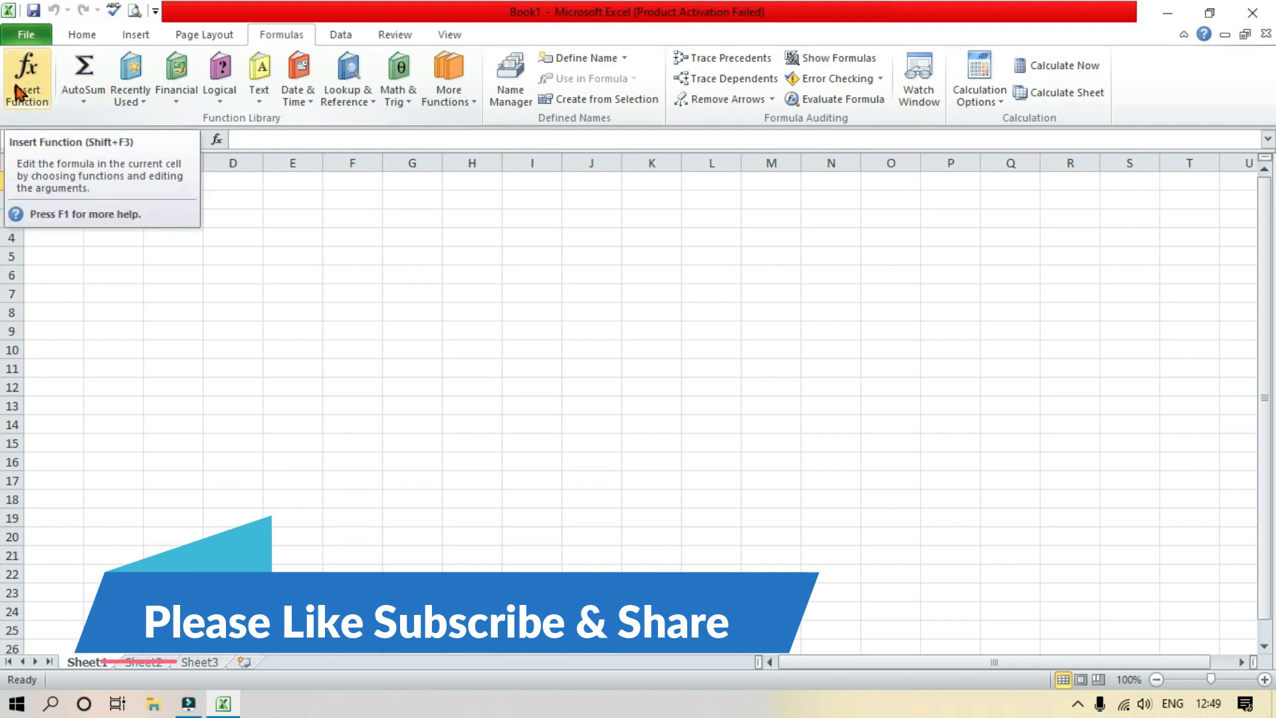
- Open the recent workbook "if & sumif formula" and go to its If Formula sheet
left_click(71, 37)
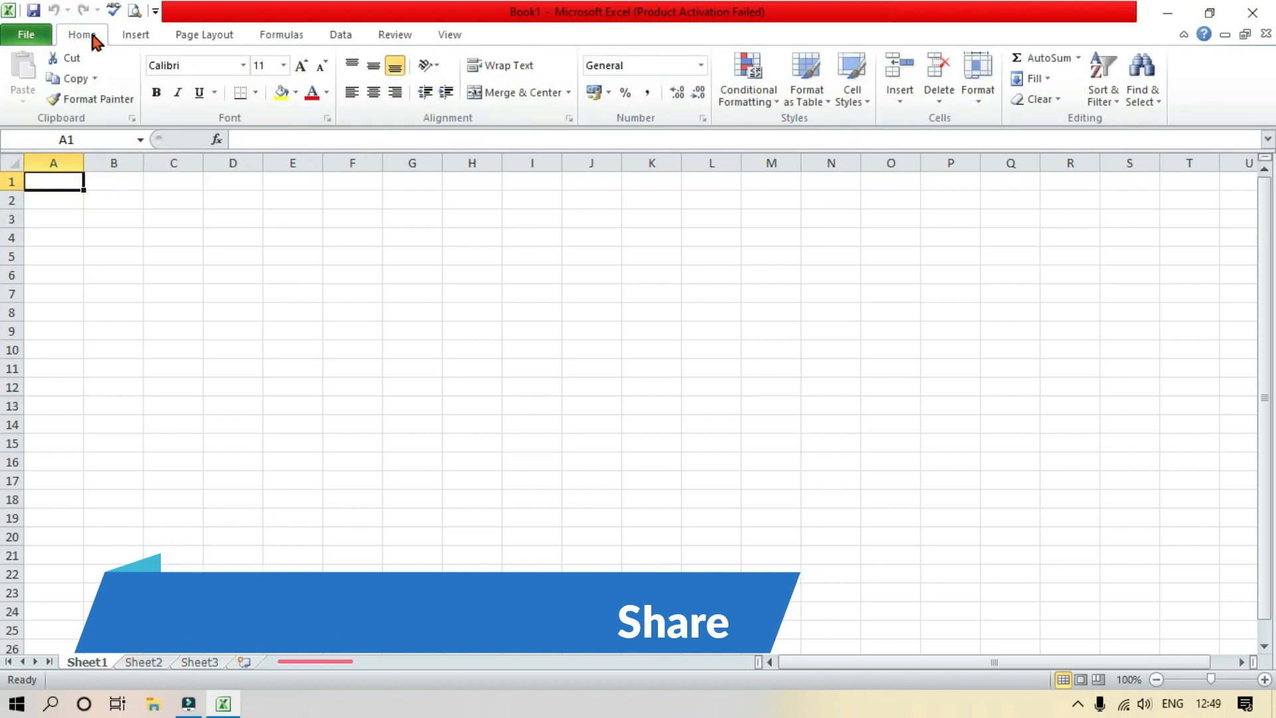
left_click(31, 37)
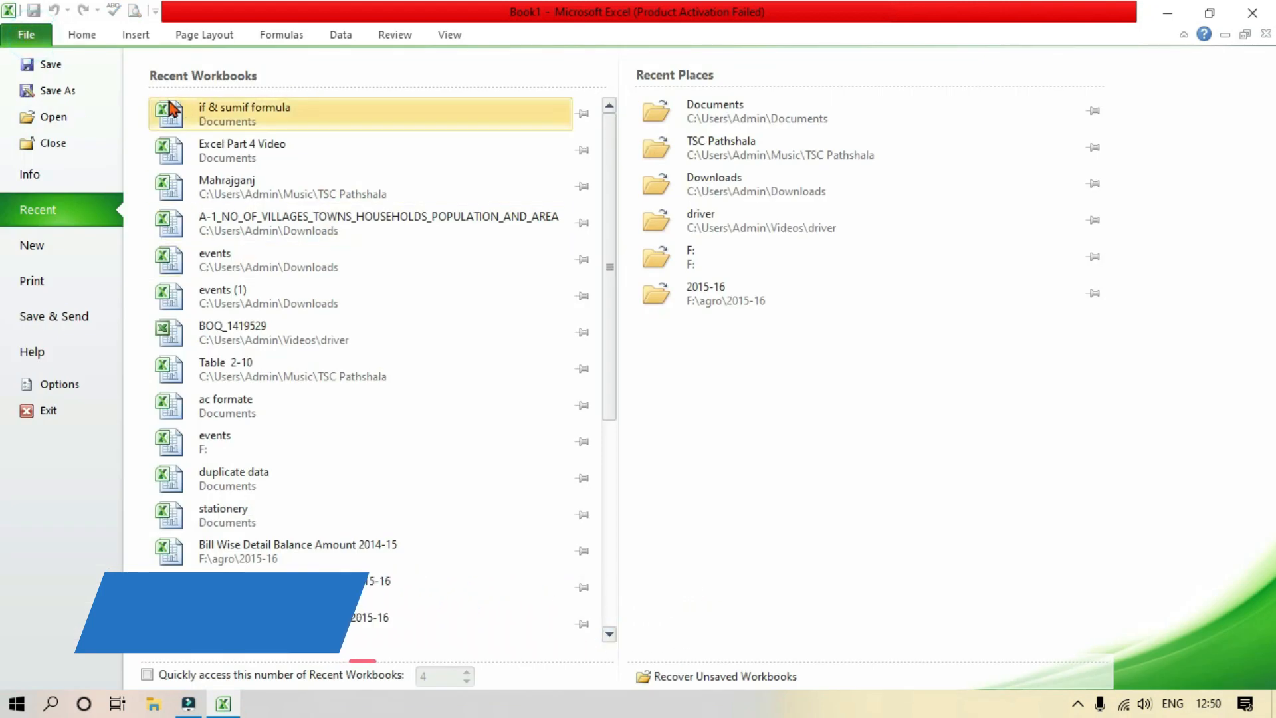
left_click(239, 116)
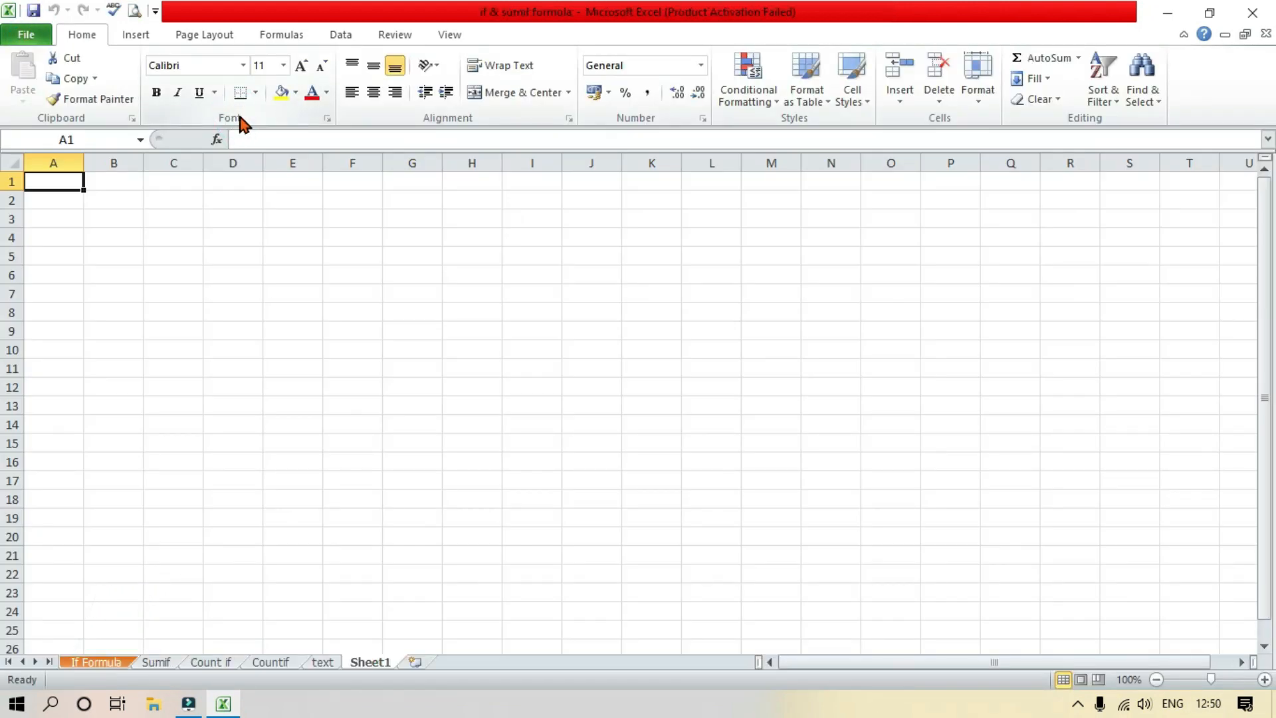
left_click(95, 663)
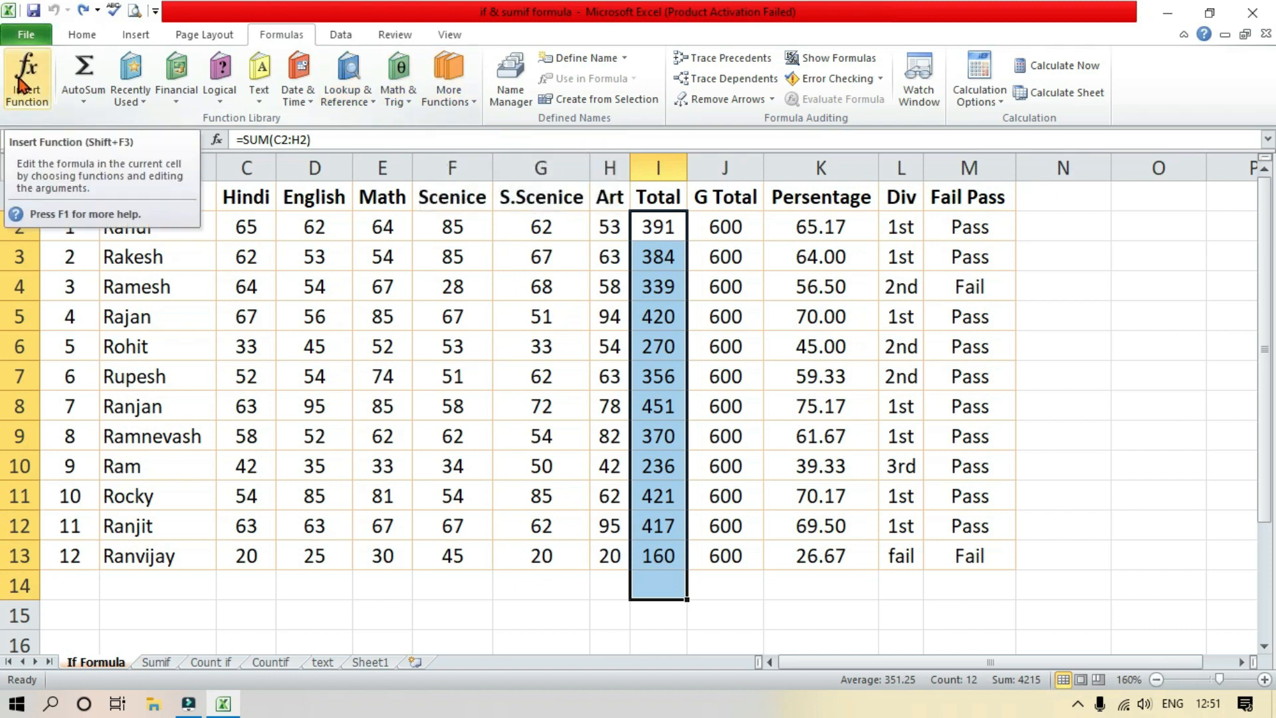
- Clear the Total values in I2:I14 and insert the SUM function in I2 by searching the functions for "sum"
key("Delete")
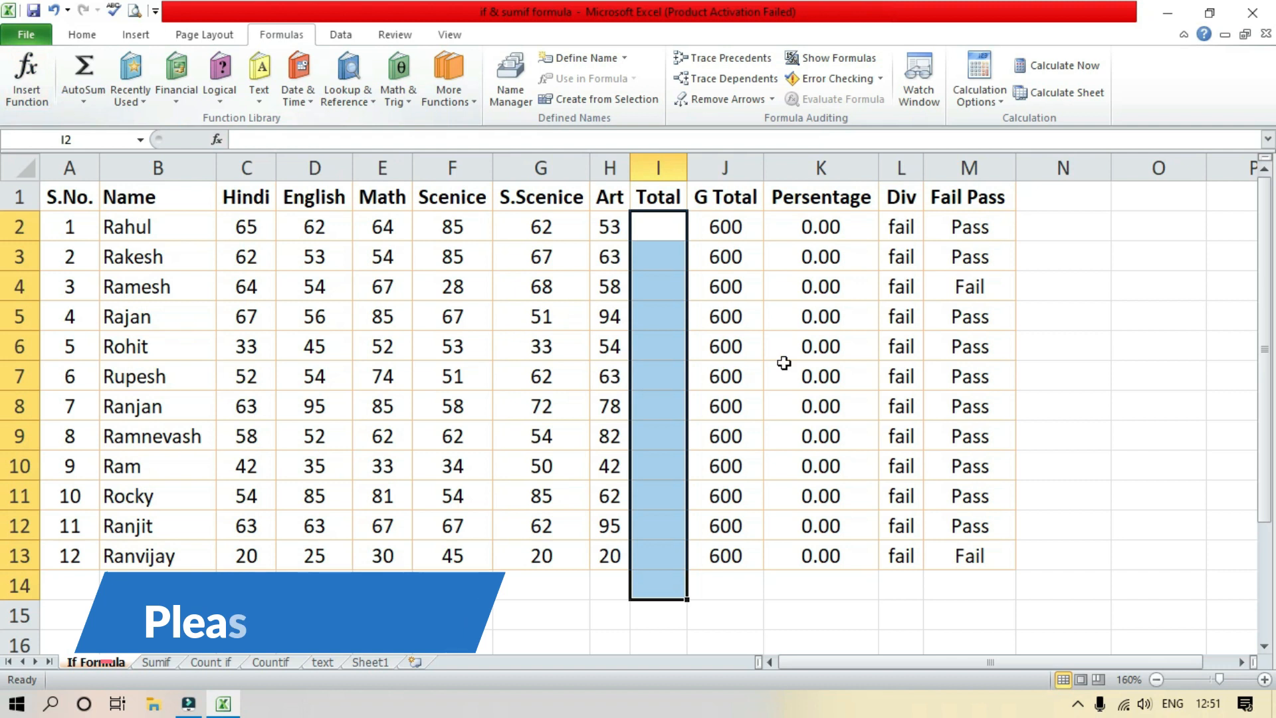
left_click(658, 227)
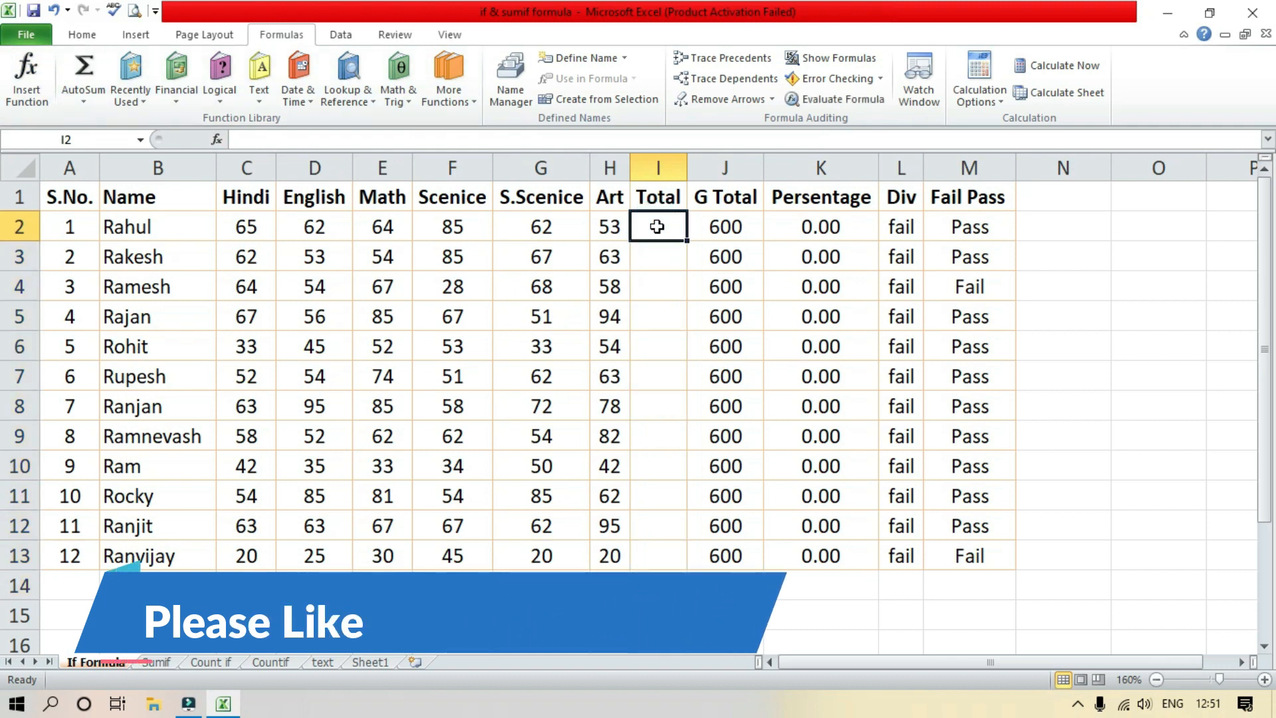
left_click(38, 72)
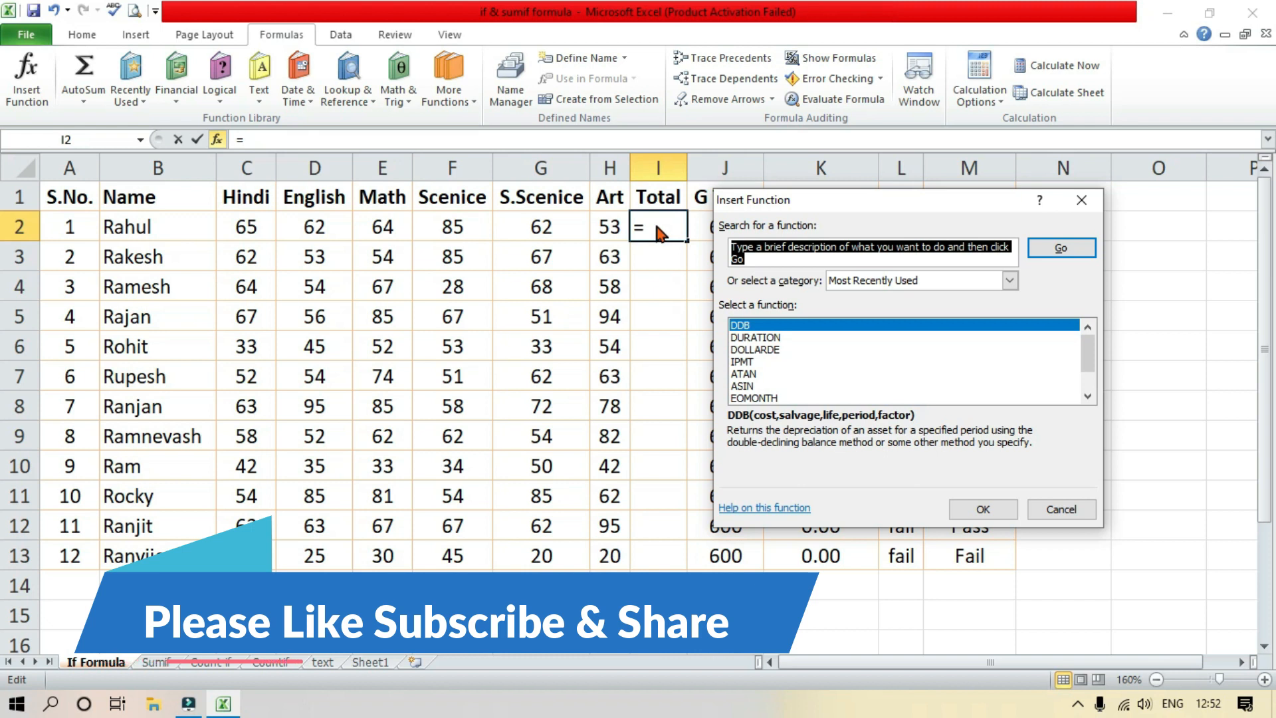
left_click(754, 258)
left_click_drag(756, 259, 733, 251)
type("sum")
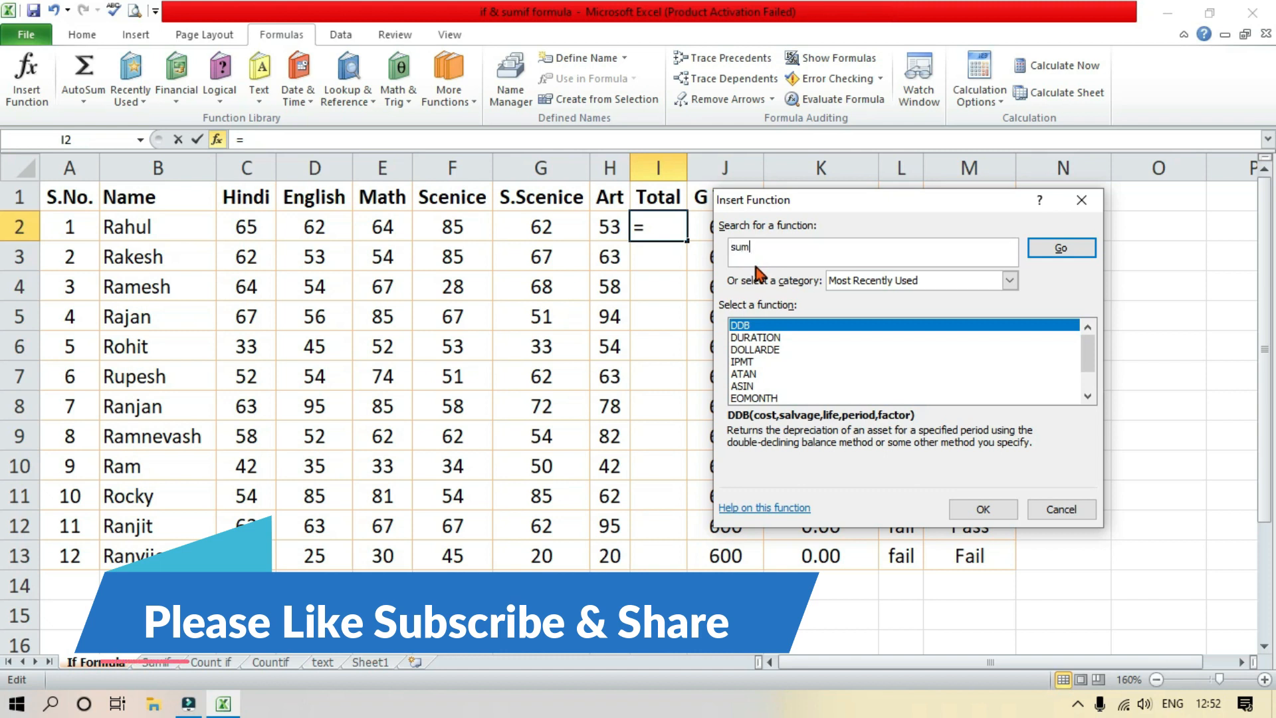
left_click(1055, 250)
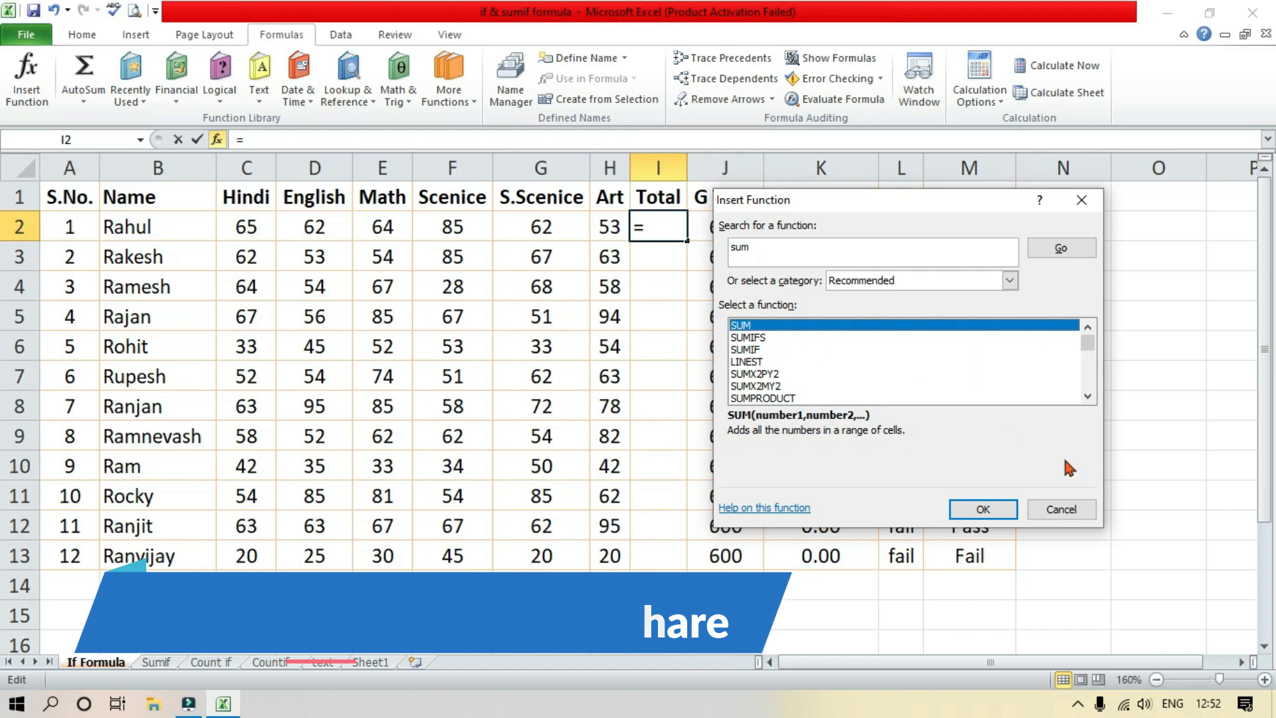
left_click(988, 505)
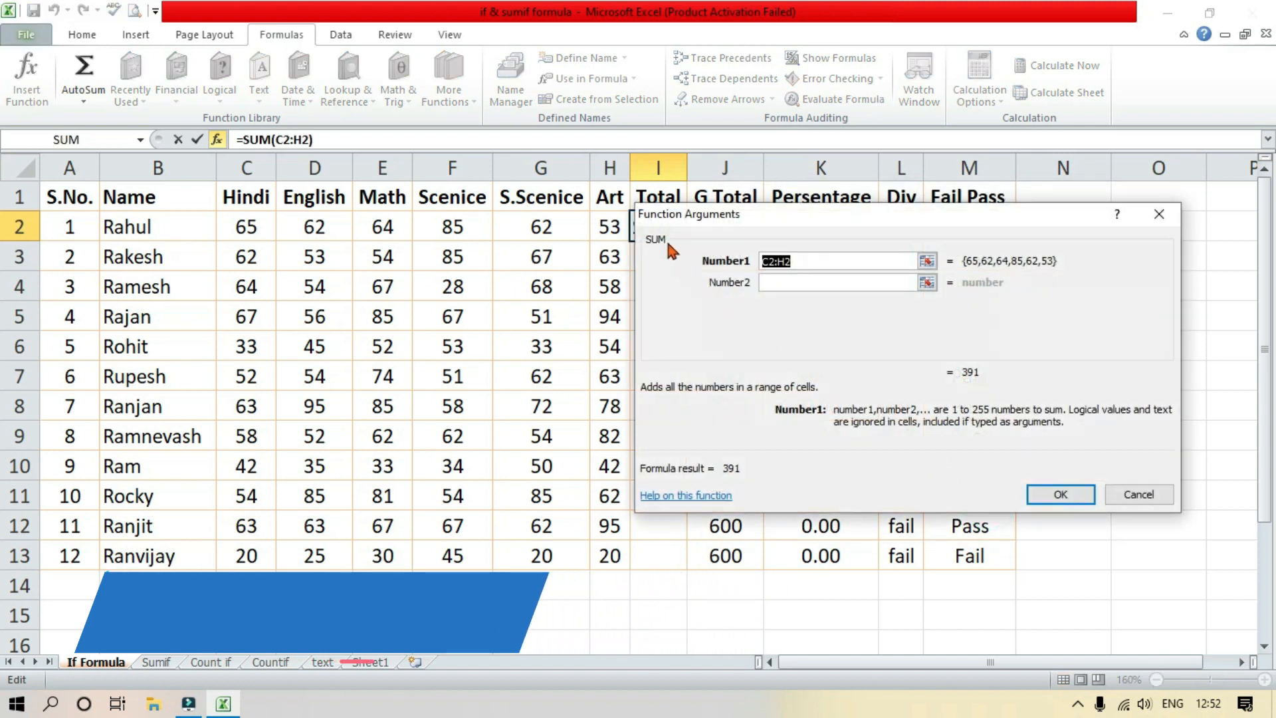
- Set the SUM range in I2 to the subject marks C2:H2 and fill the formula down to I13
left_click_drag(754, 213, 742, 316)
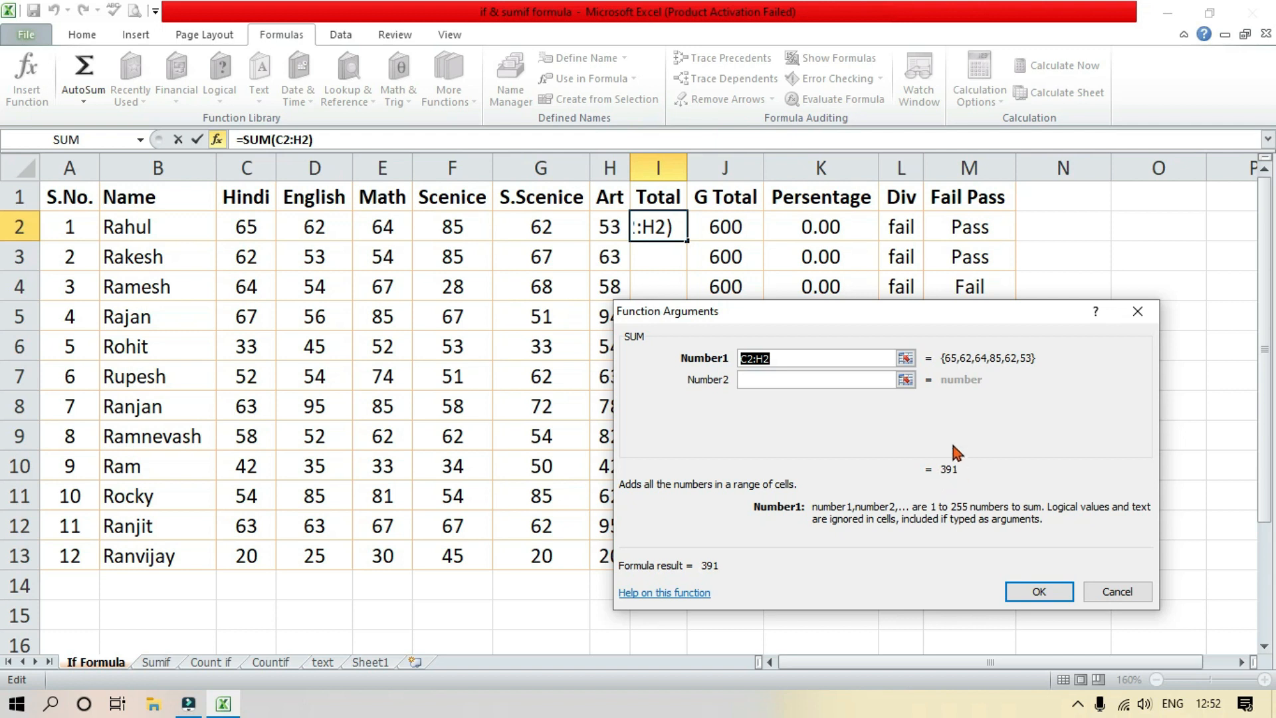
left_click(905, 358)
left_click_drag(246, 228, 598, 225)
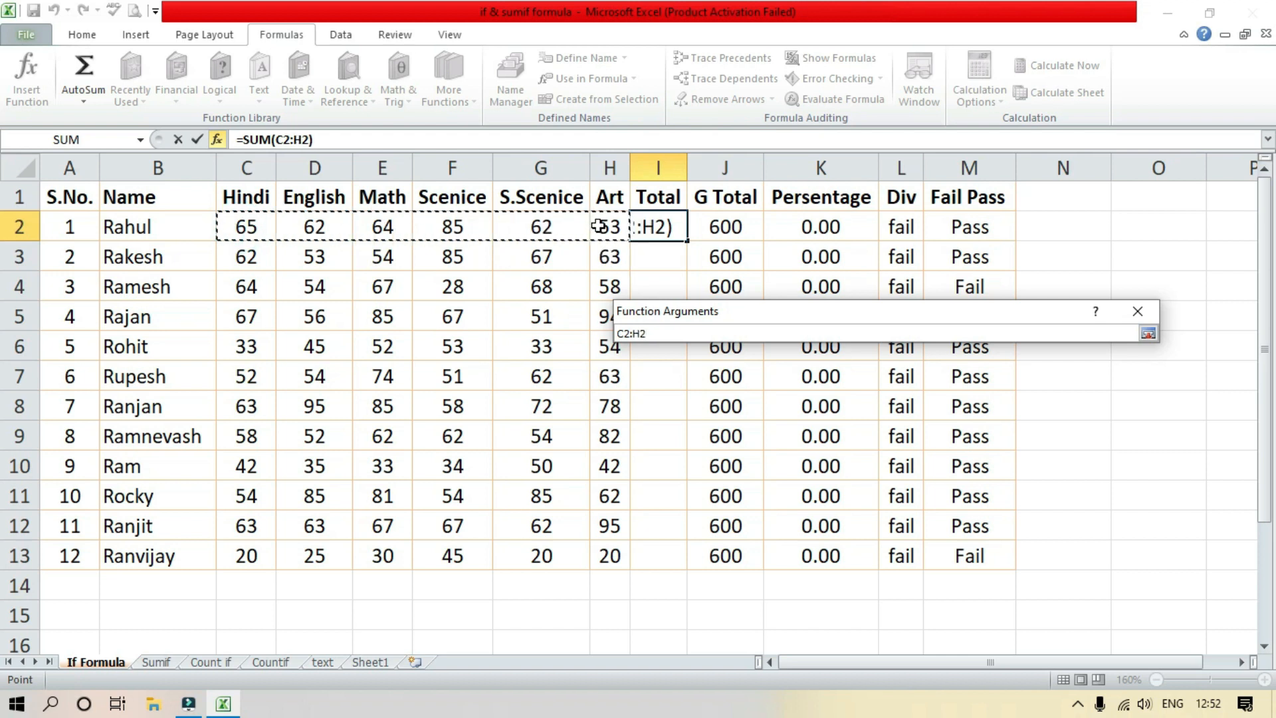
left_click(1148, 333)
left_click(1042, 597)
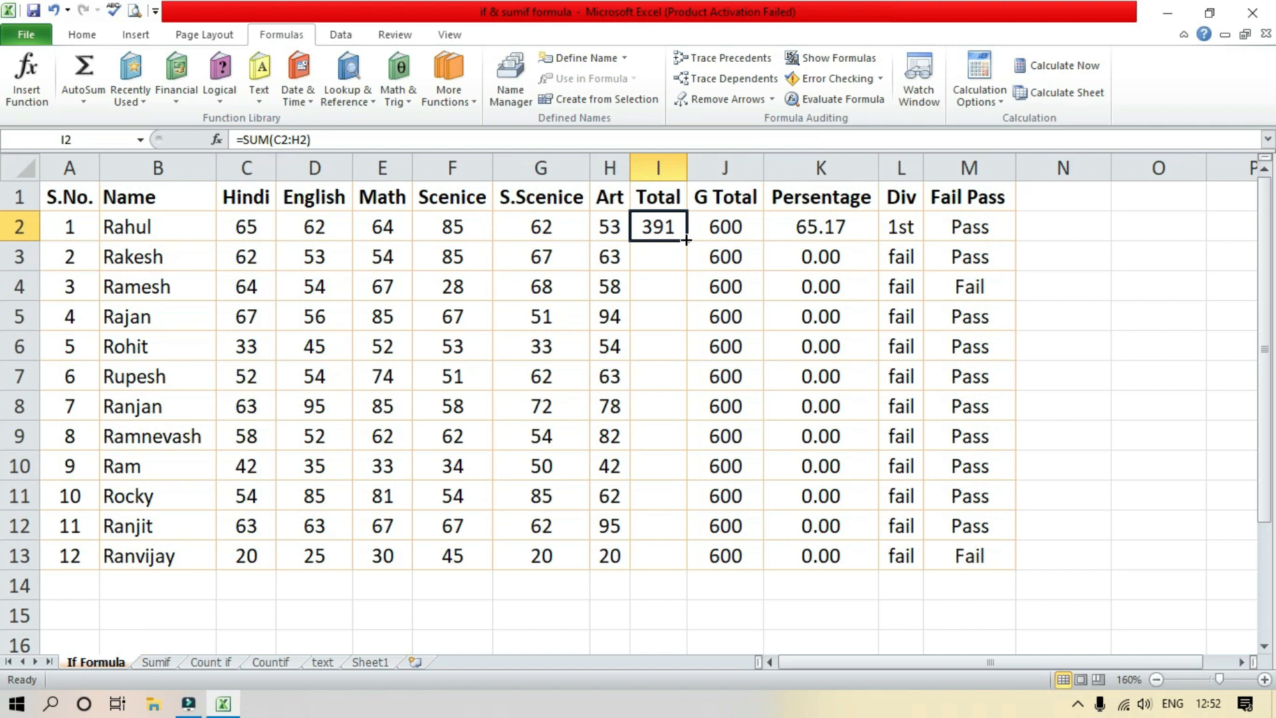
left_click_drag(686, 240, 692, 567)
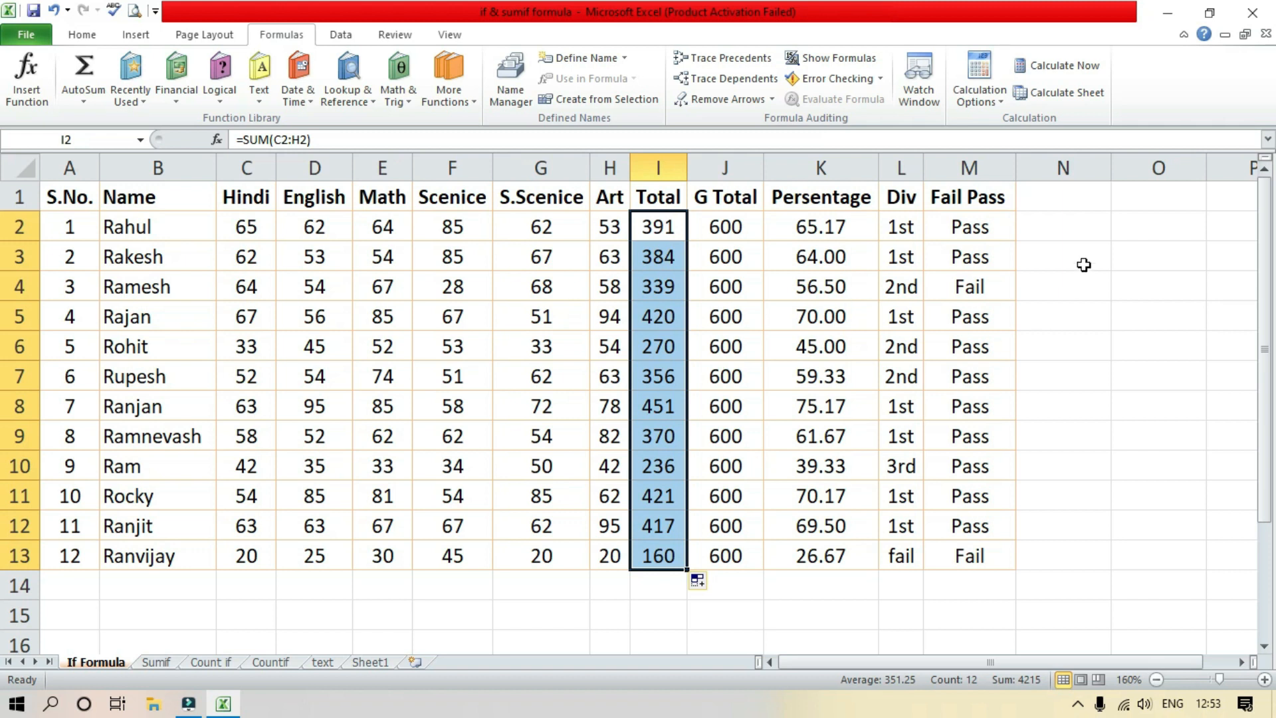
- Enter the headers Average, Max and Min in N1, O1 and P1, and narrow column O
left_click(1091, 193)
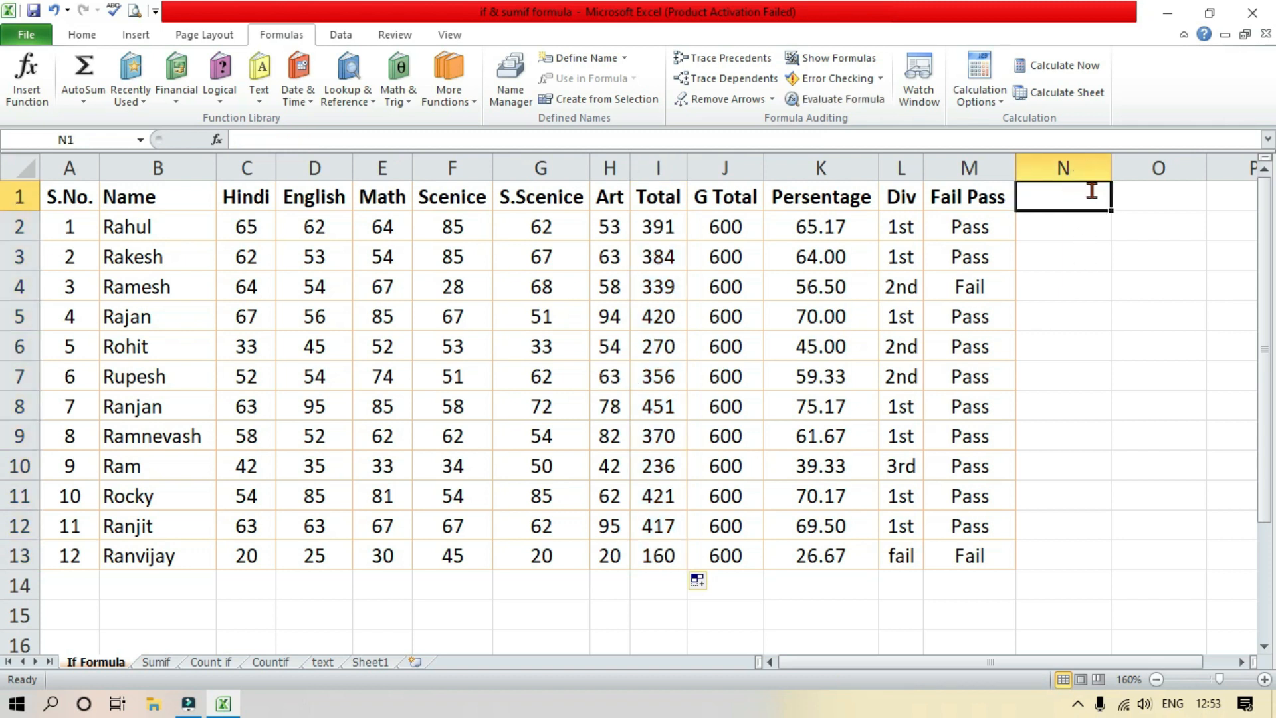
type("Average")
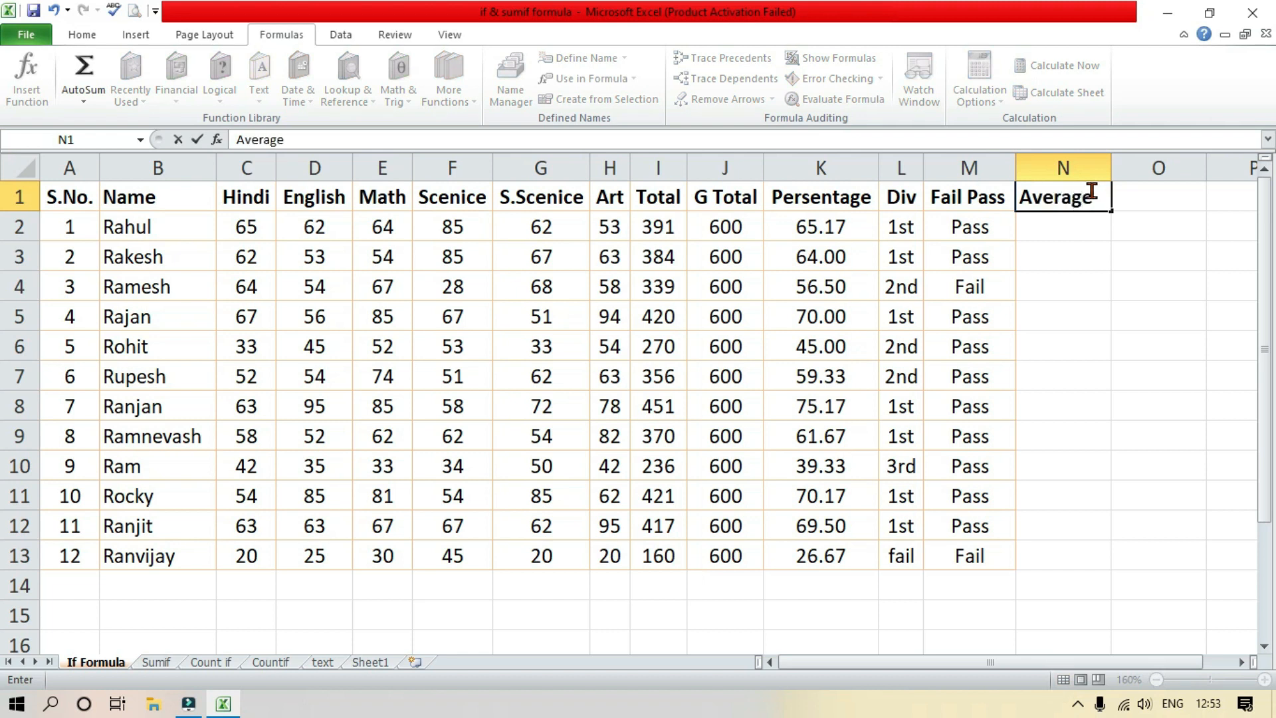
left_click(1105, 279)
left_click(1145, 202)
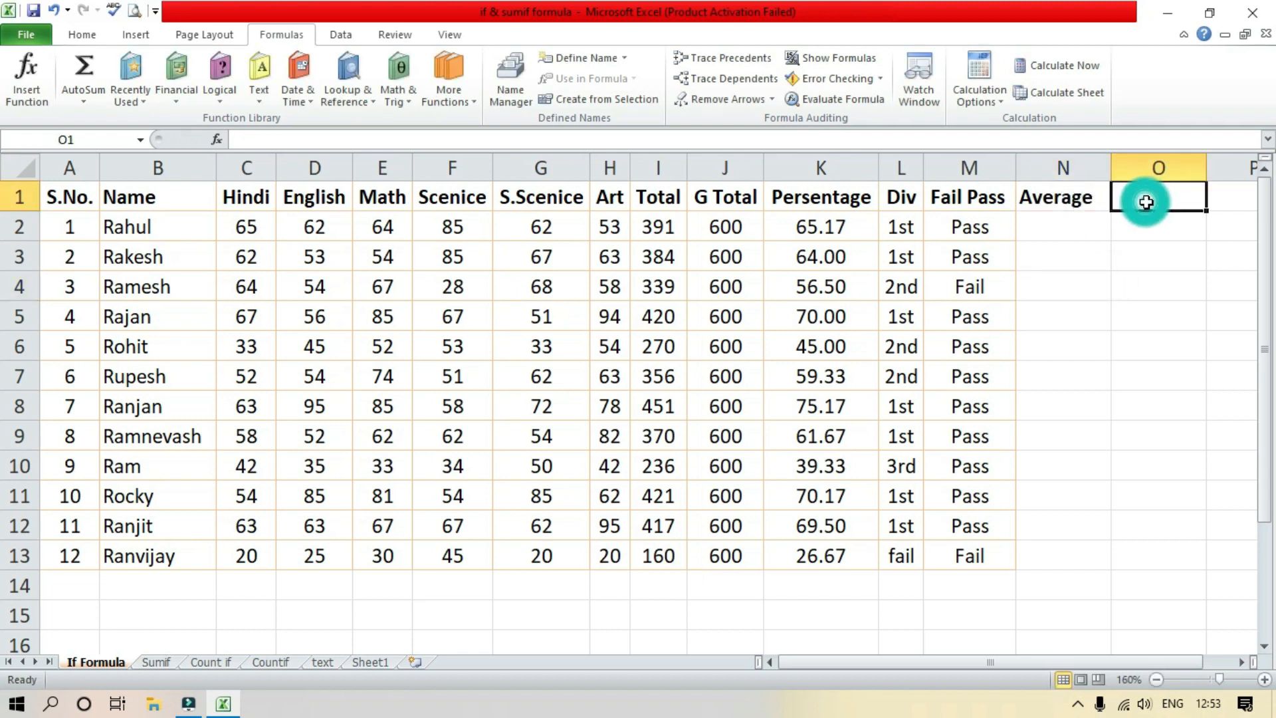
type("Max")
key("Tab")
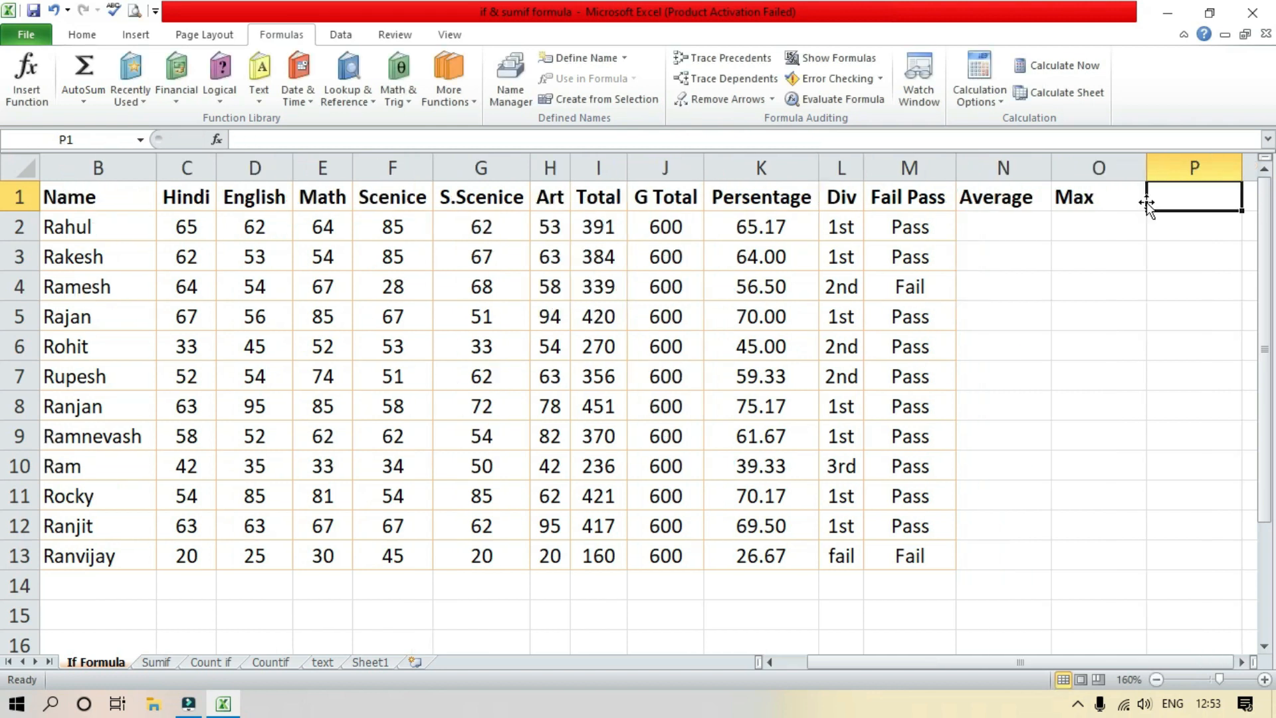
type("Min")
key("Tab")
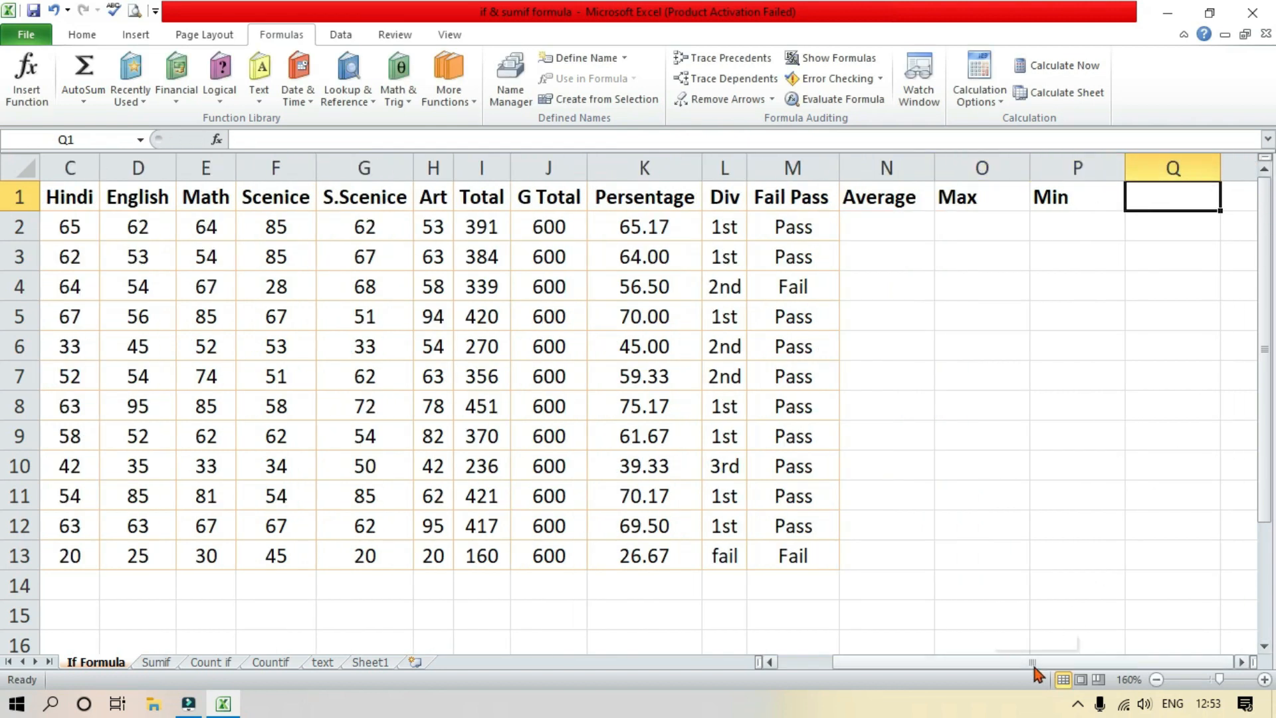
left_click_drag(1033, 666, 983, 669)
left_click_drag(1207, 156, 1175, 156)
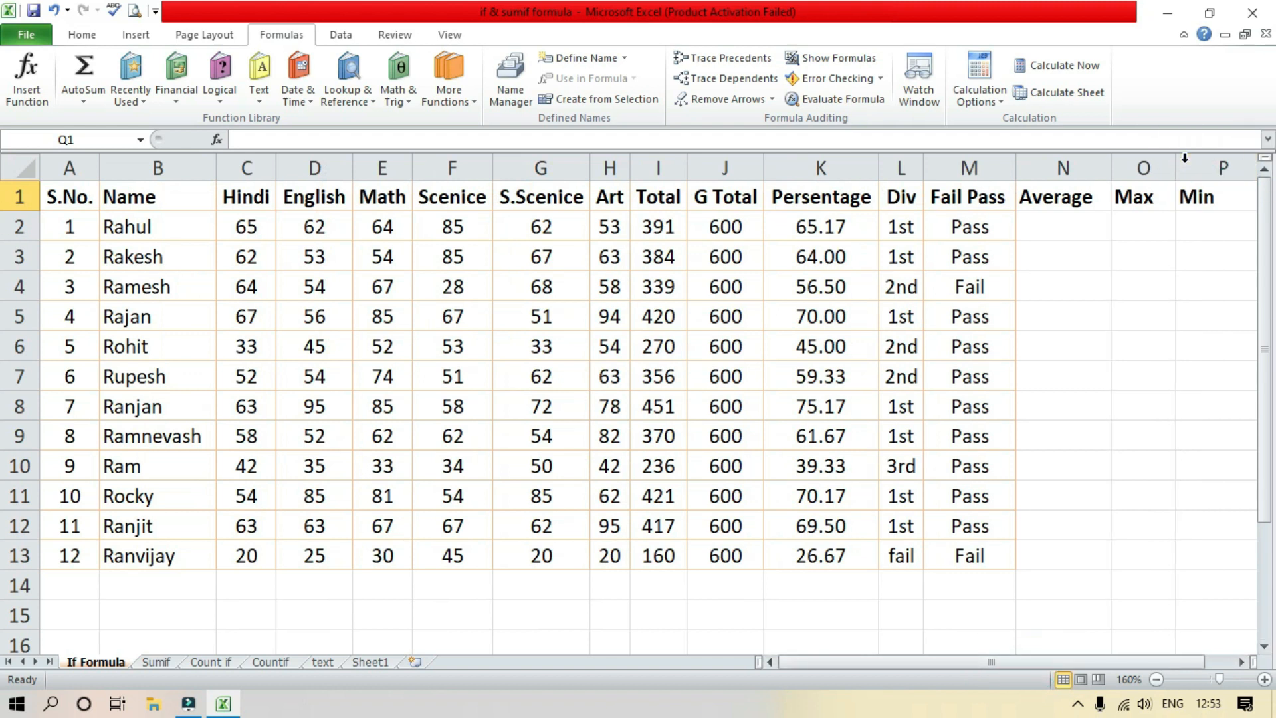
- Insert the AVERAGE function in N2 by searching the functions for "Average"
left_click(1073, 220)
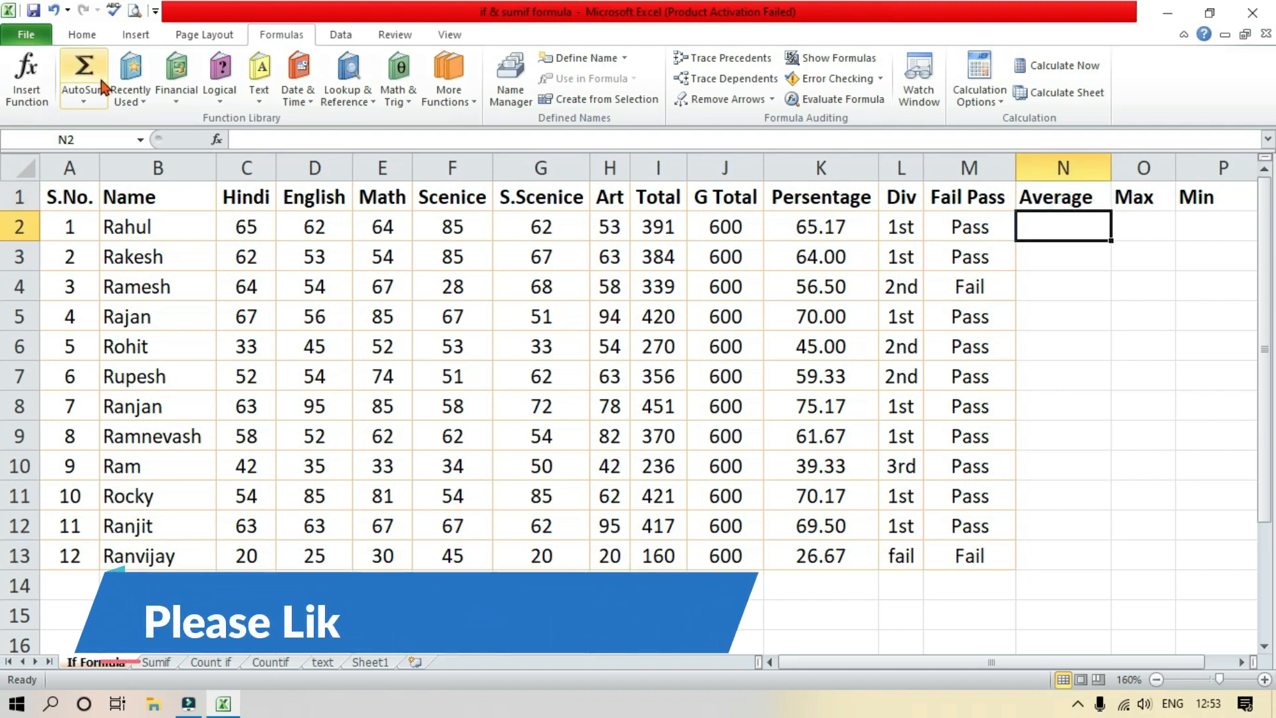
left_click(26, 85)
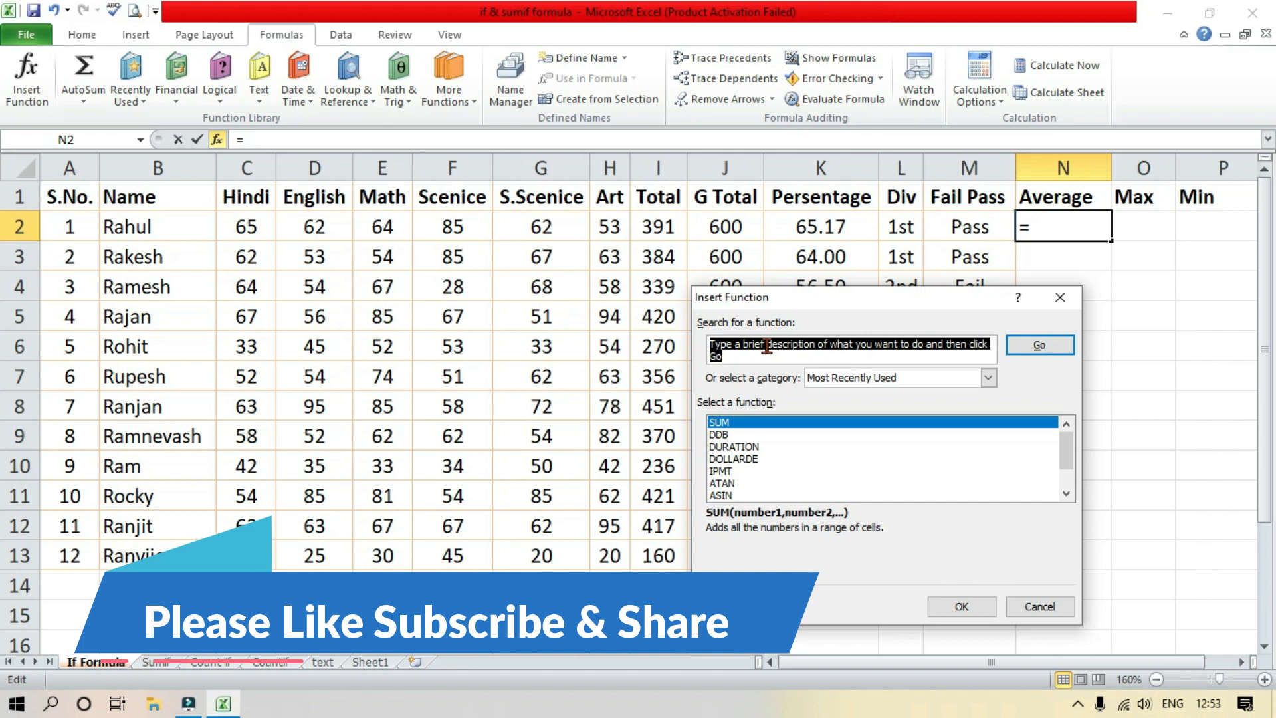
type("Average")
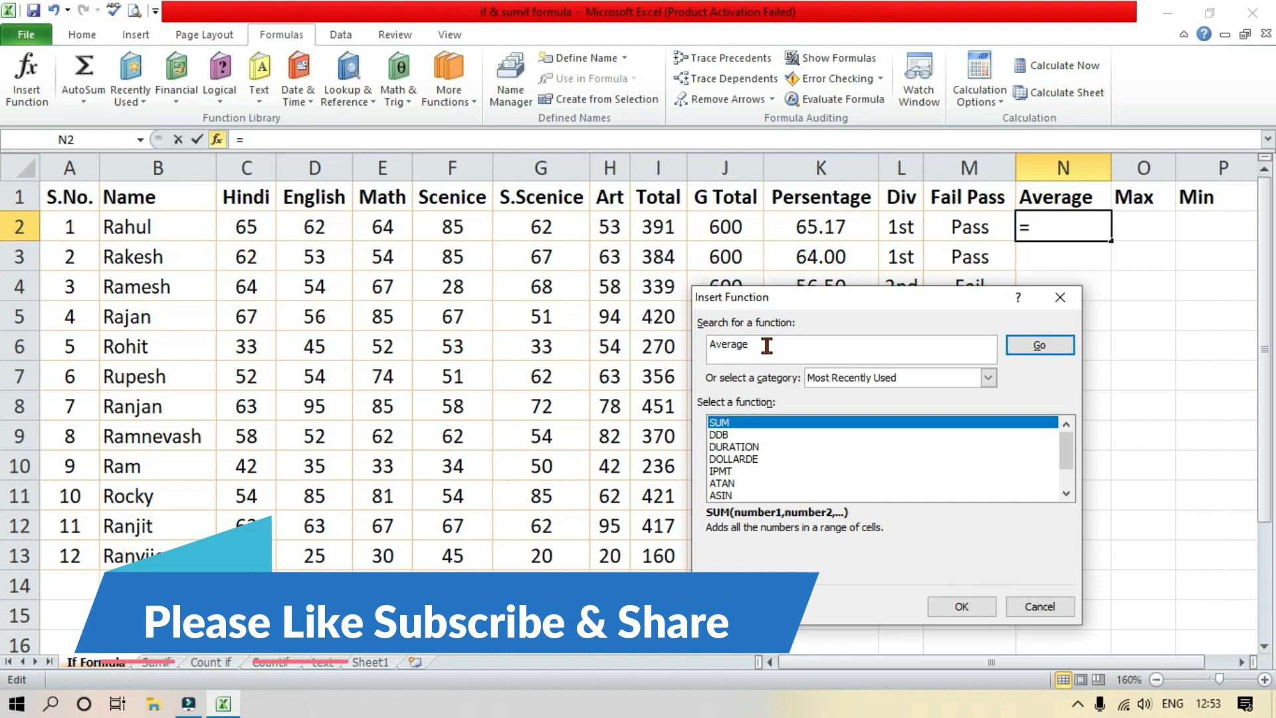
left_click(1039, 345)
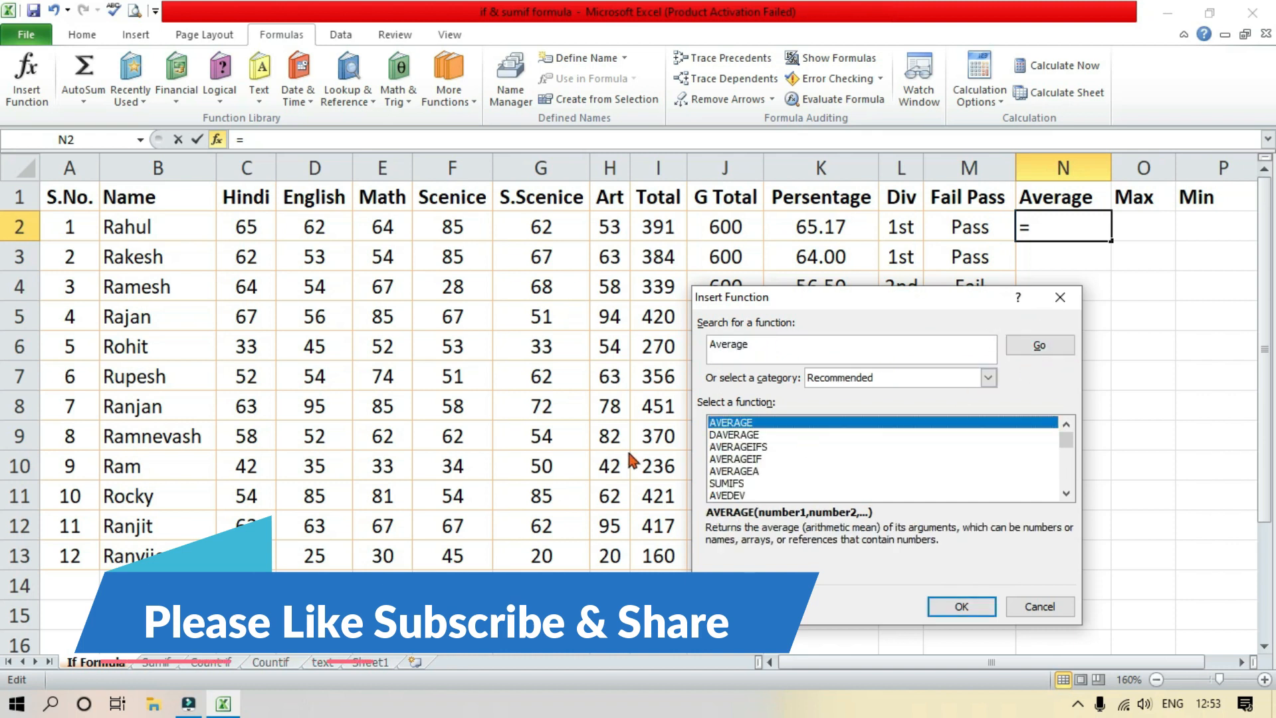
left_click(731, 426)
left_click(1040, 347)
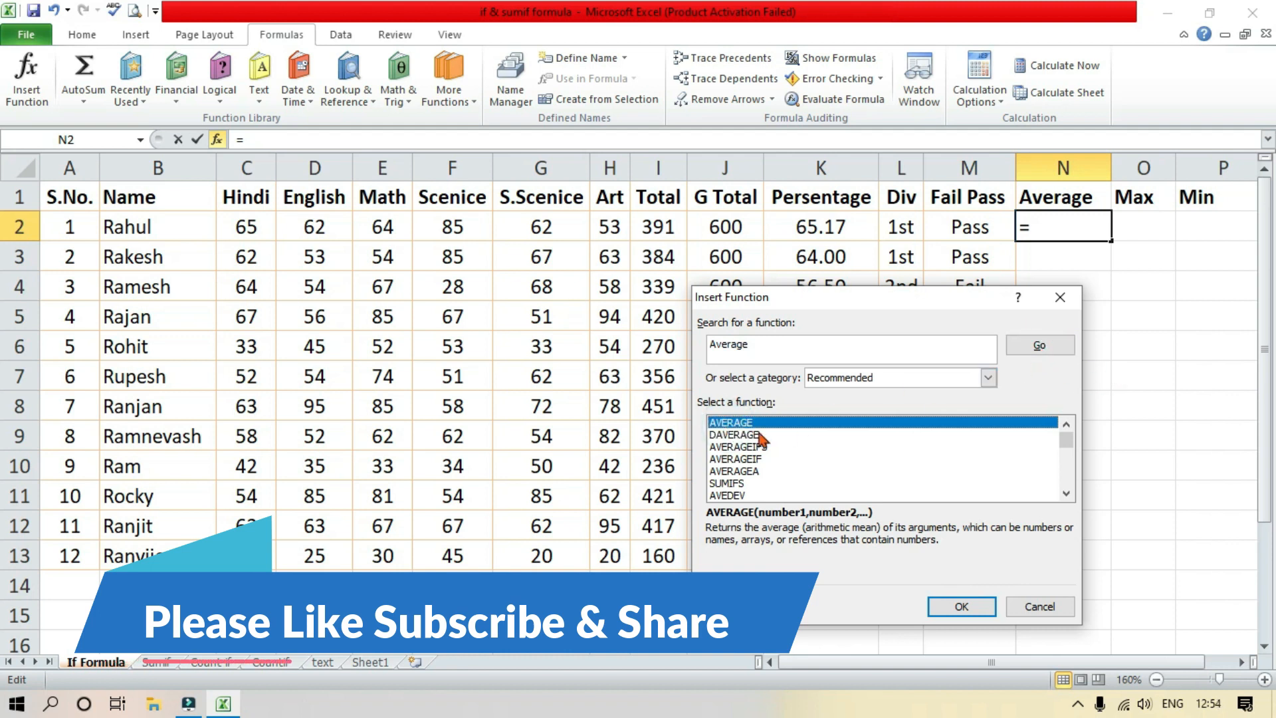
left_click(960, 608)
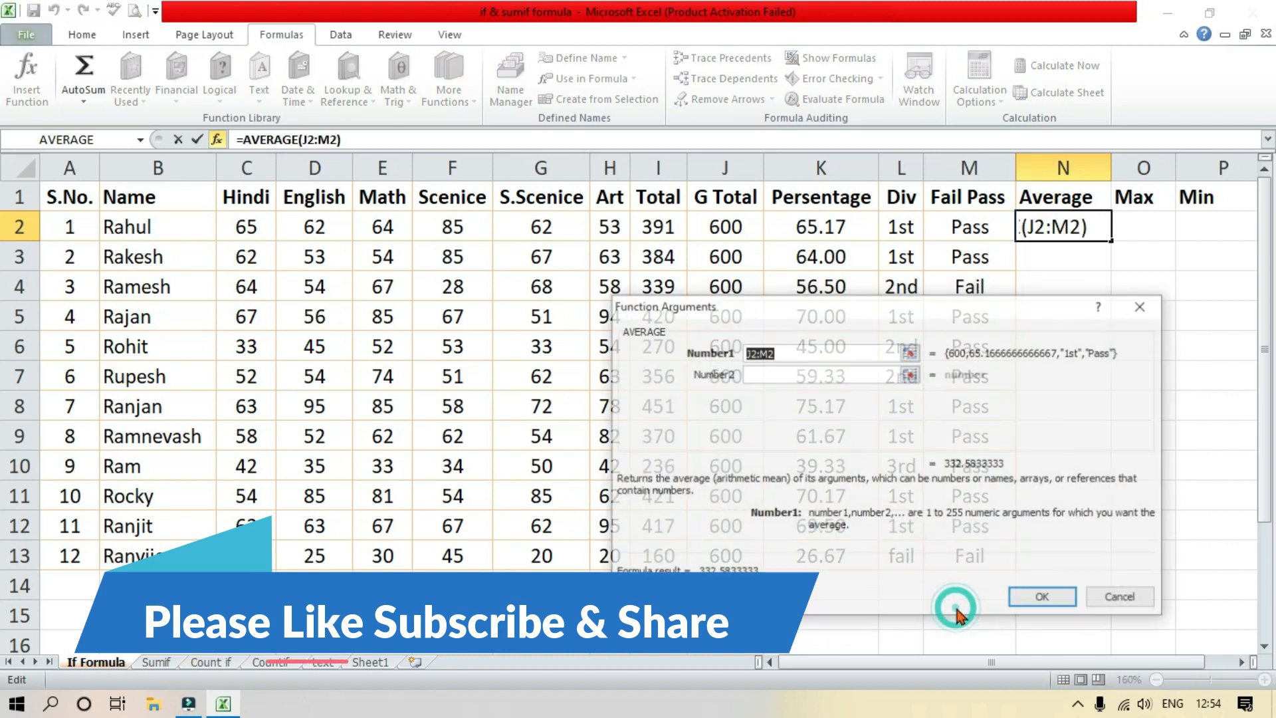
- Set the AVERAGE range in N2 to the subject marks C2:H2 and fill the formula down to N13
left_click(910, 352)
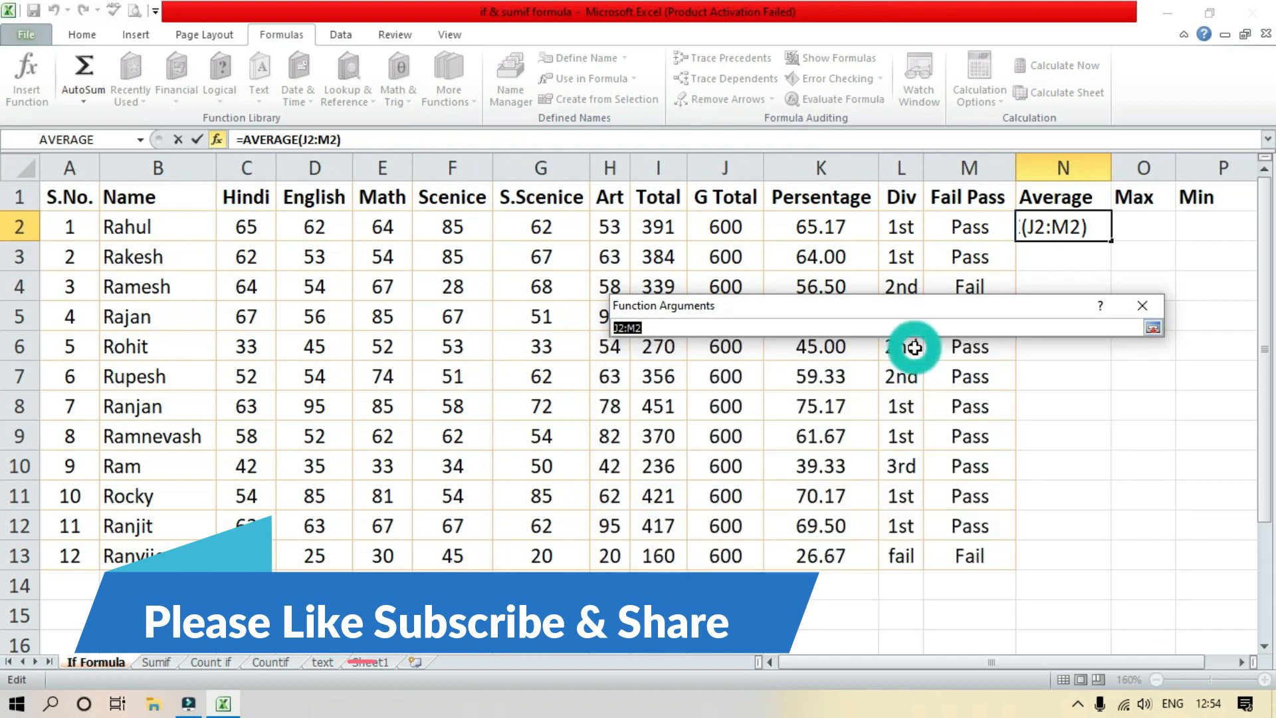
left_click_drag(245, 222, 595, 222)
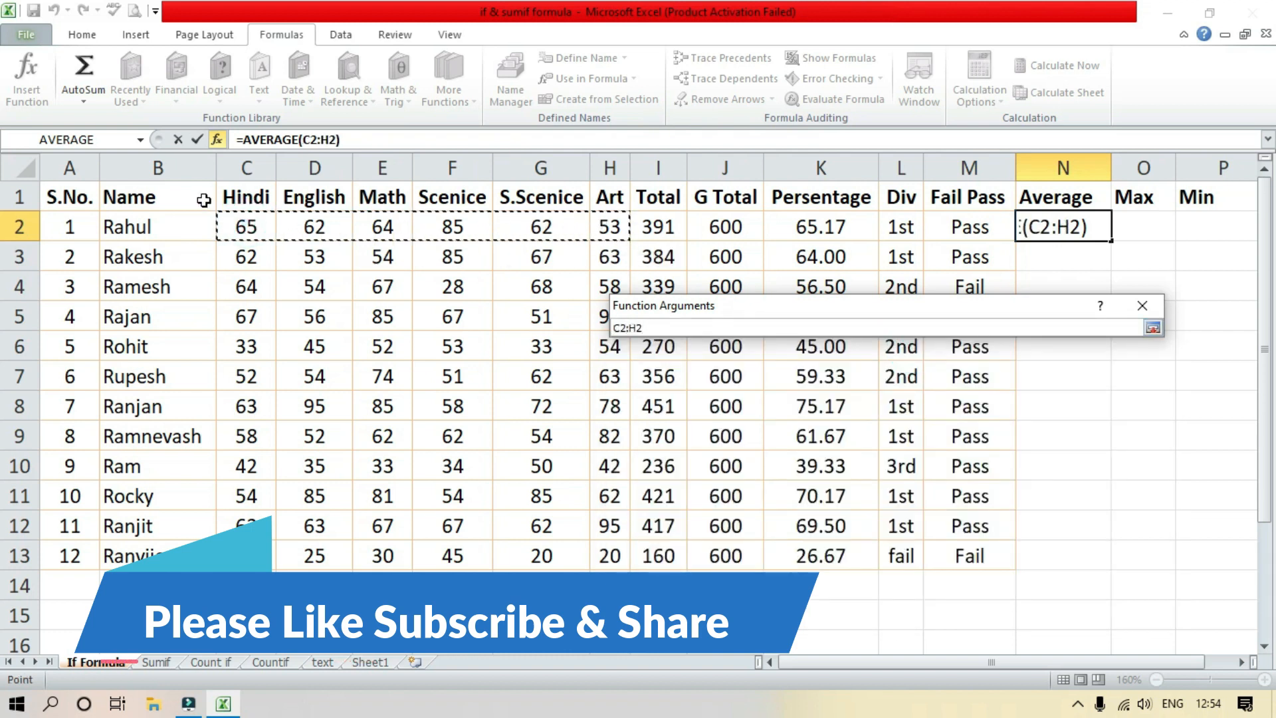
left_click(1153, 327)
left_click(1048, 598)
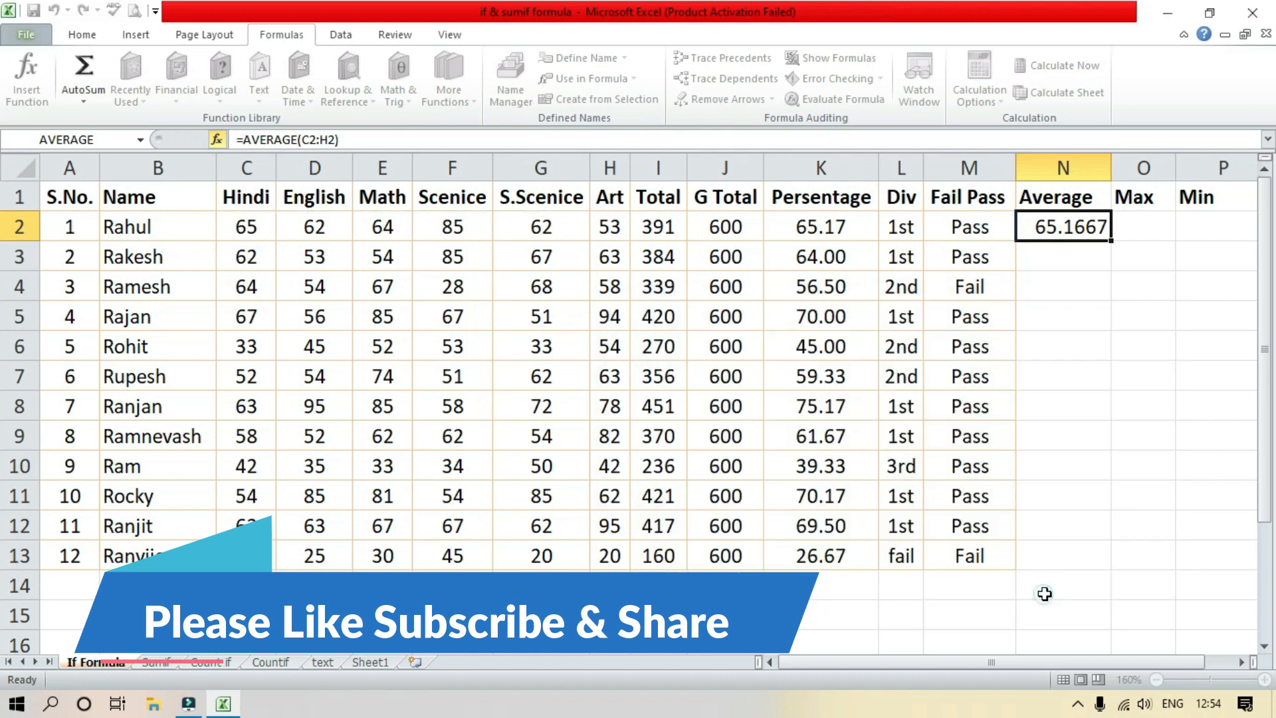
left_click(824, 226)
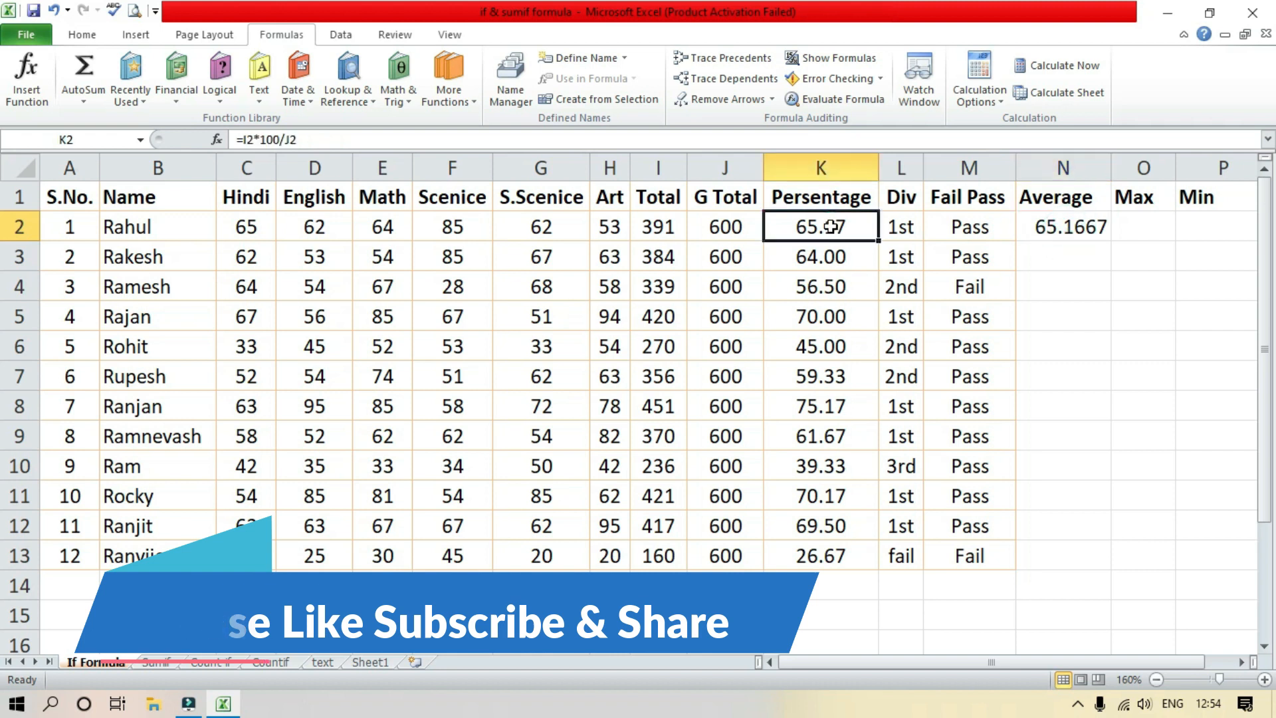
left_click(1074, 223)
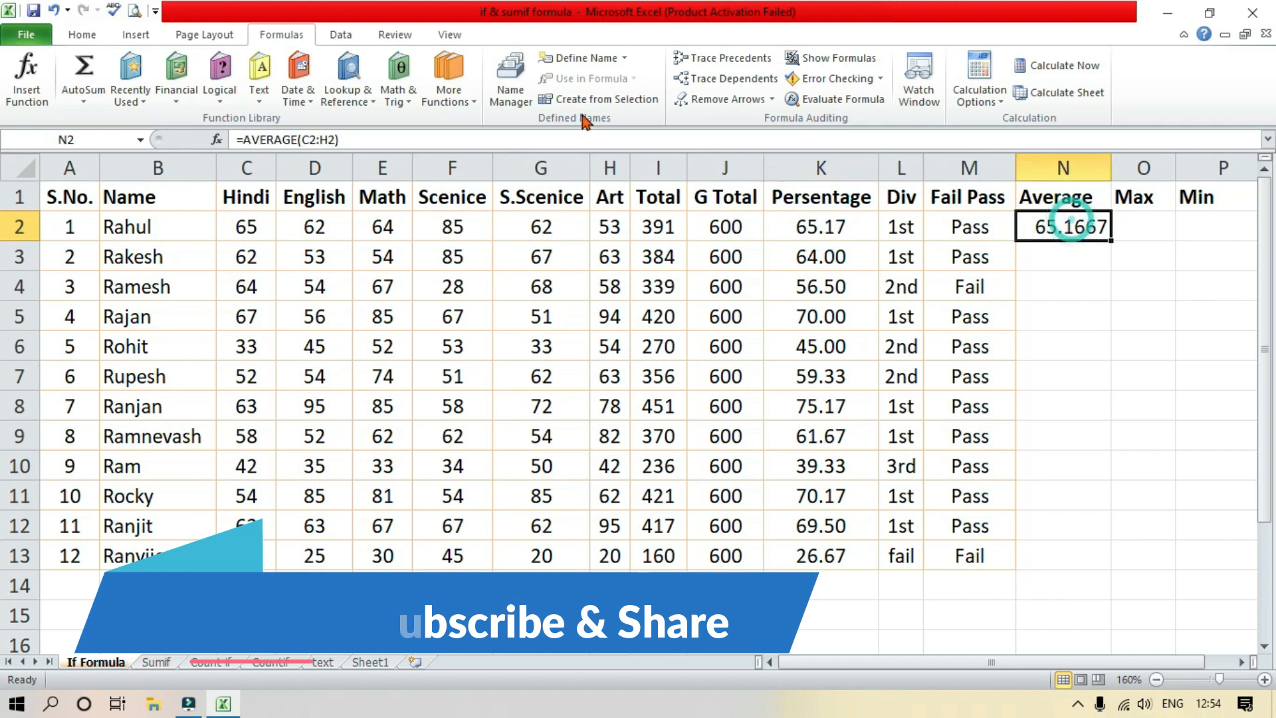
double_click(1115, 247)
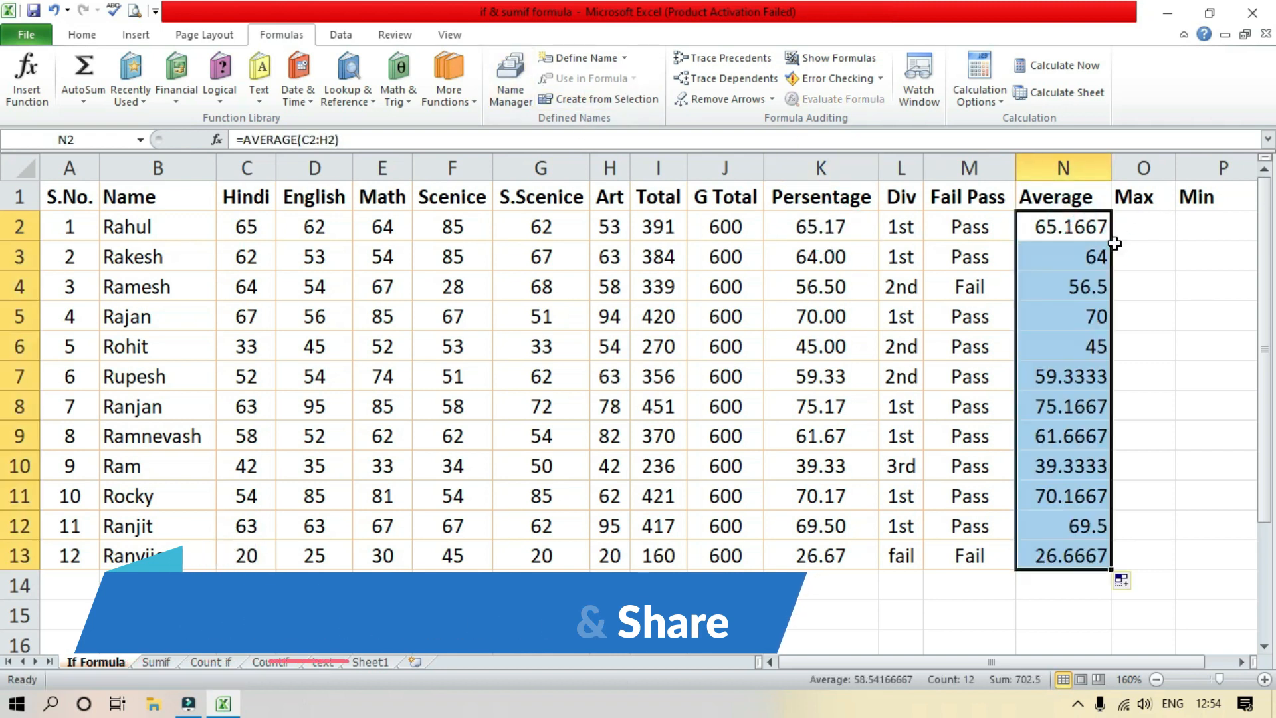
- Format the averages in N2:N13 to show two decimal places
left_click(136, 34)
left_click(82, 34)
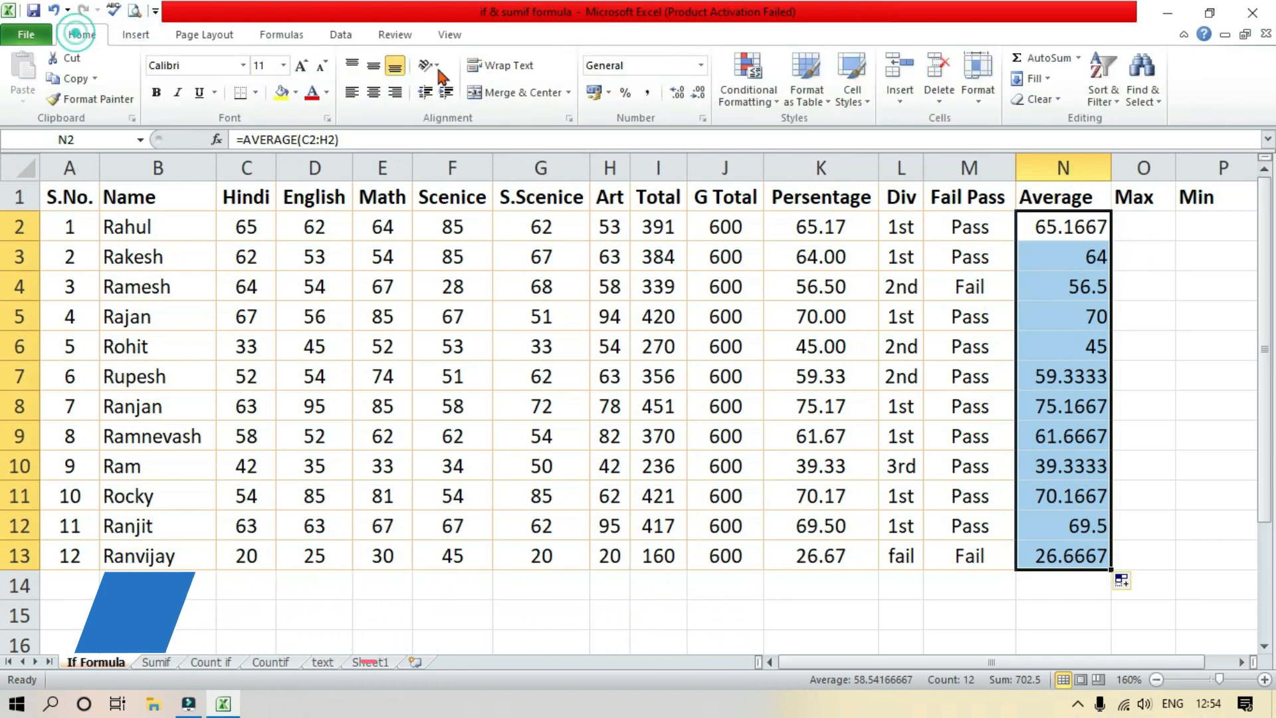
left_click(698, 93)
left_click(699, 94)
left_click(701, 96)
left_click(677, 93)
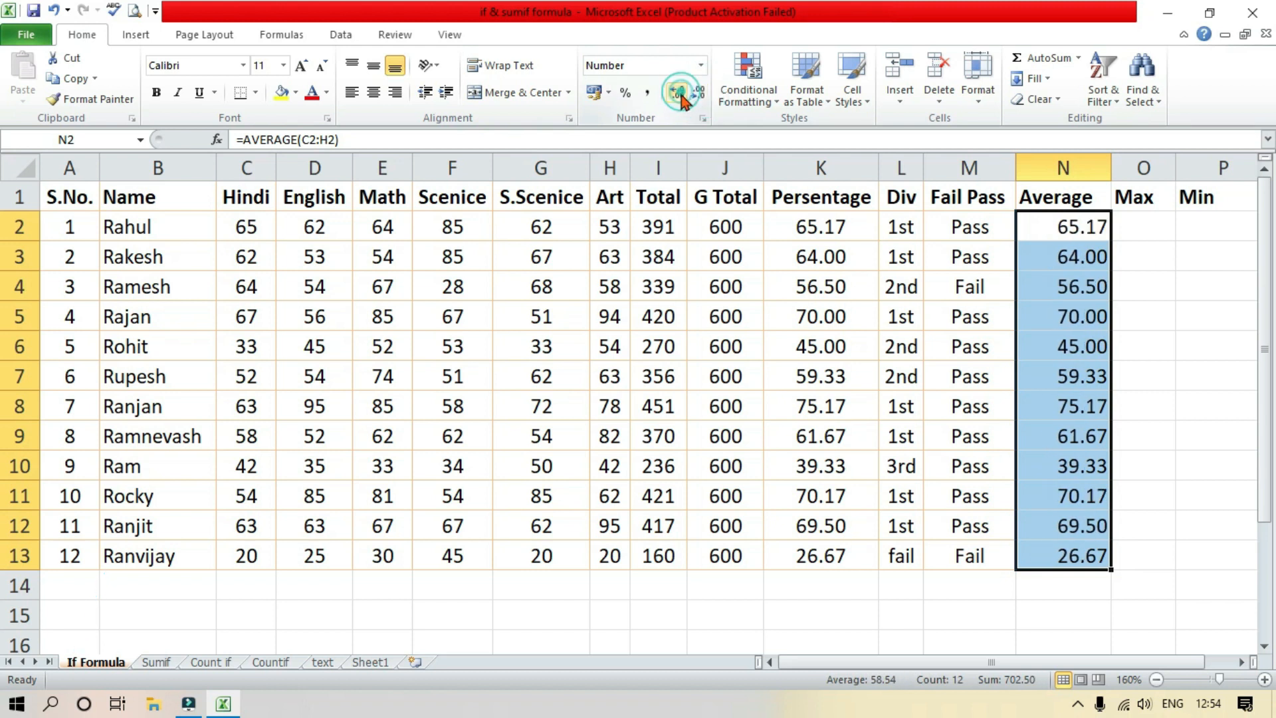
left_click(265, 34)
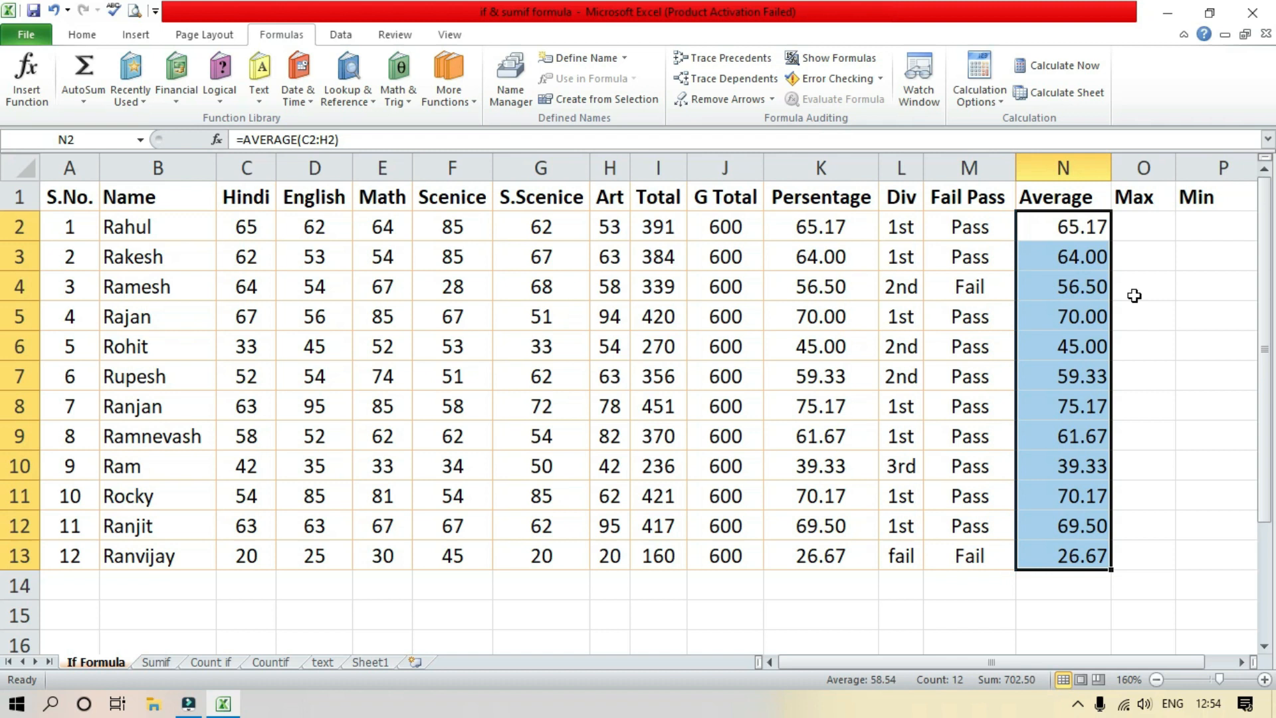
- Insert the MAX function in O2 by searching the functions for "max"
left_click(1138, 231)
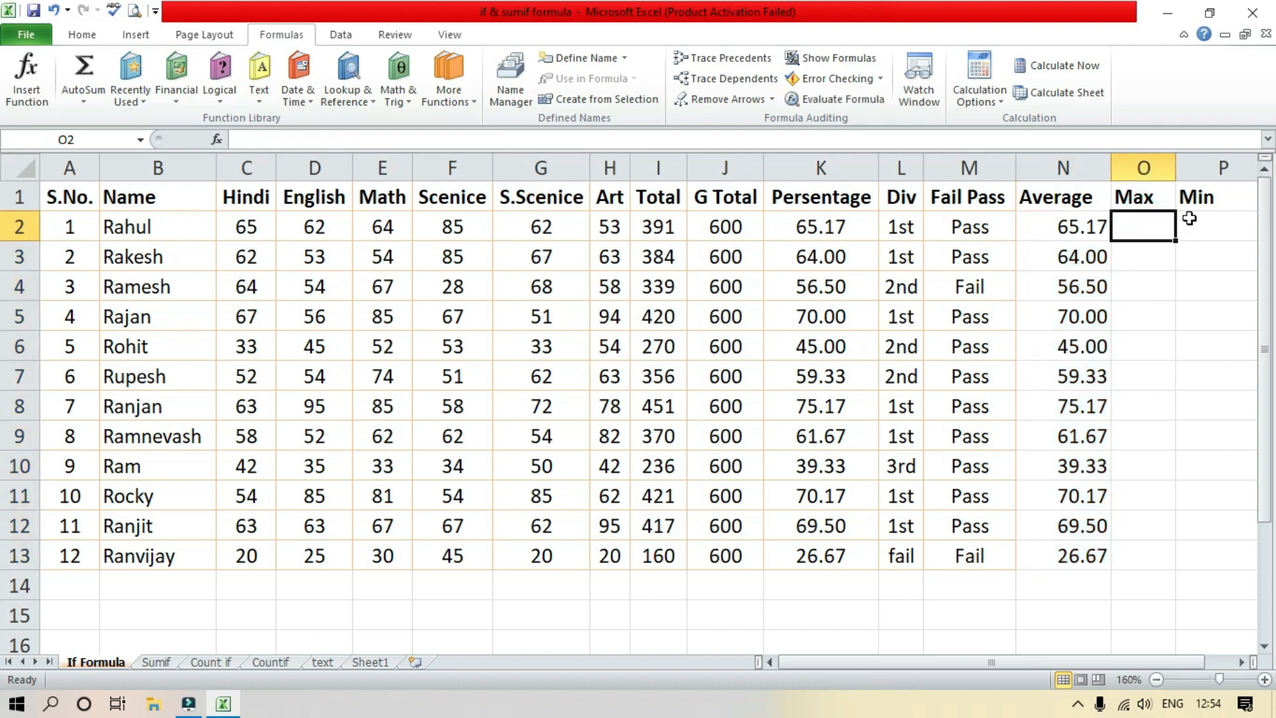
left_click(27, 86)
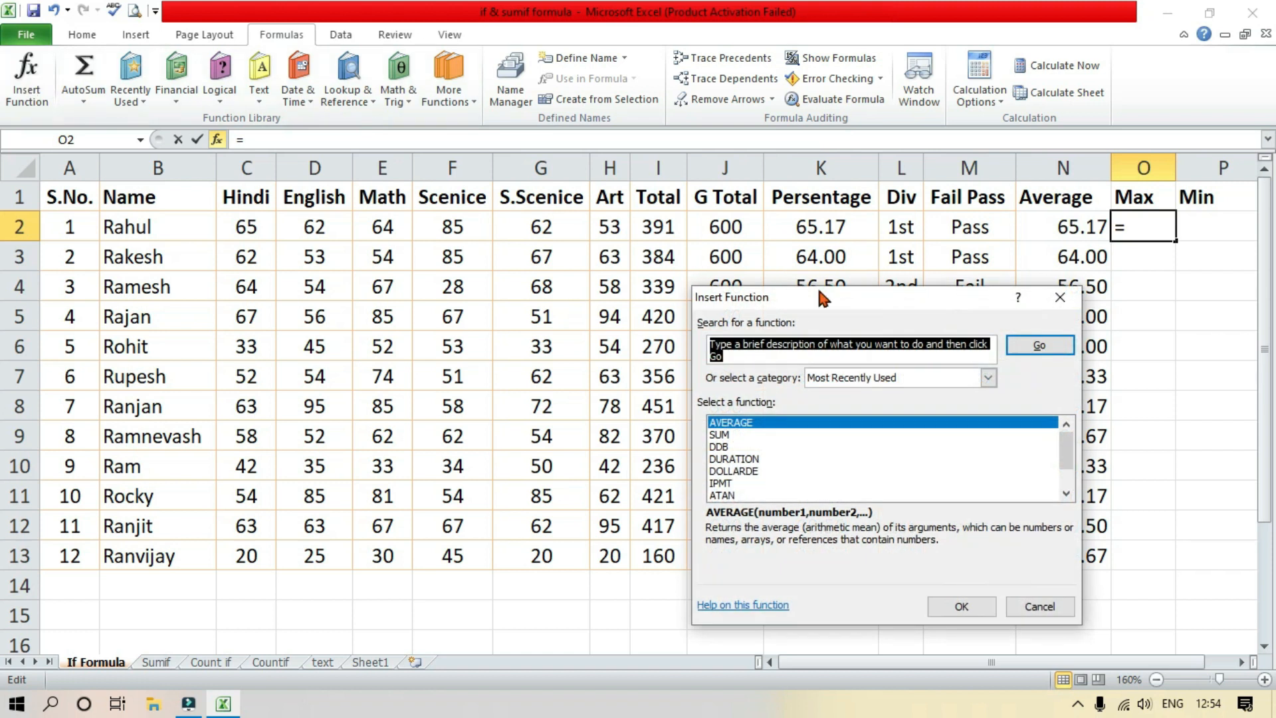
type("max")
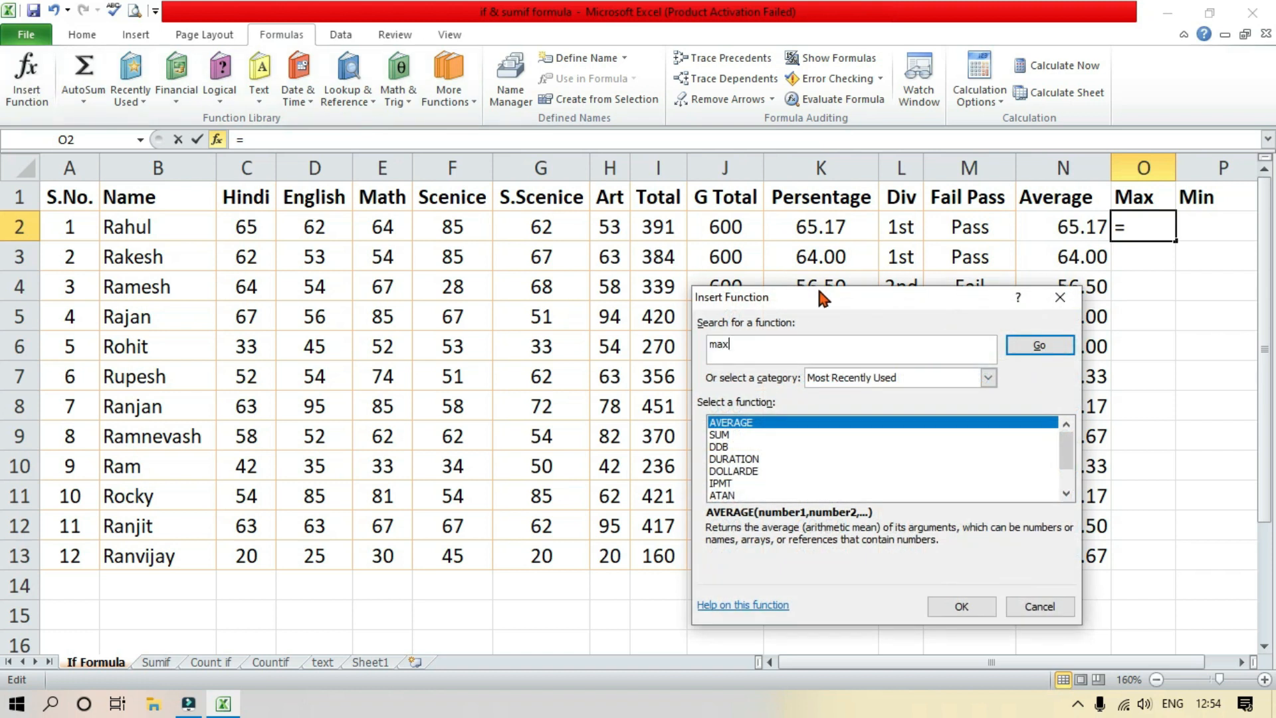
left_click(1049, 346)
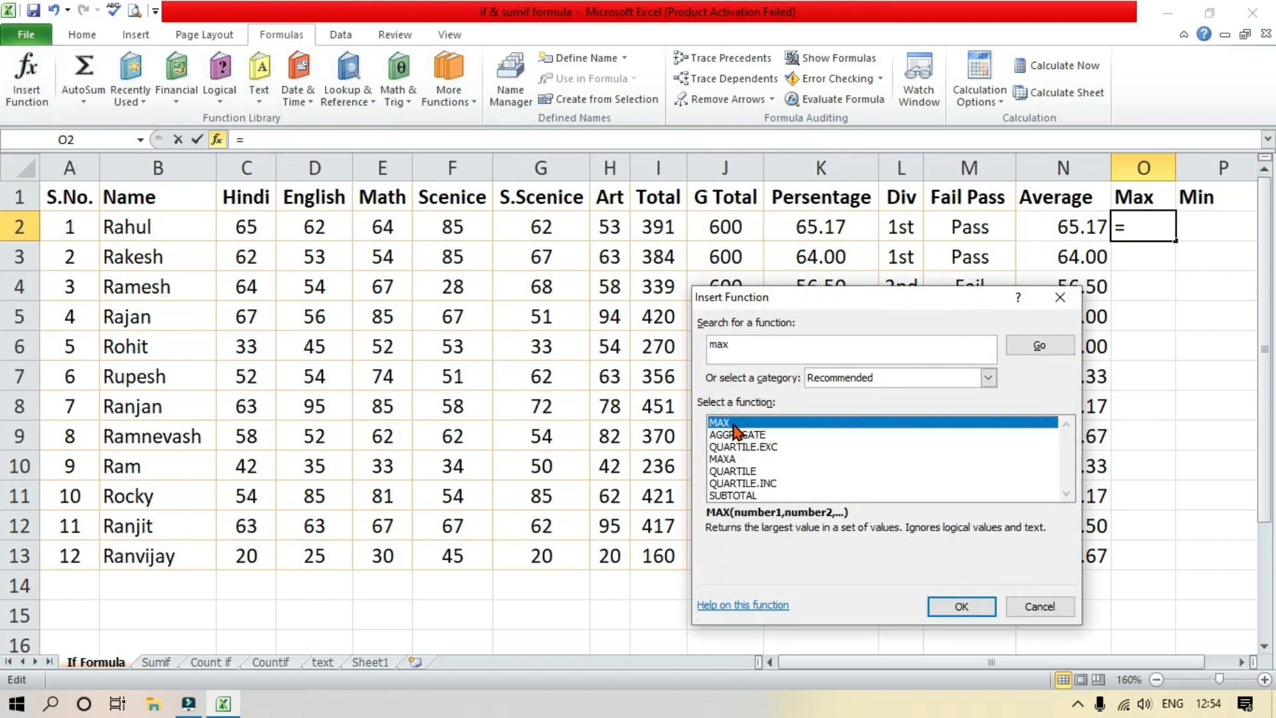
left_click(965, 606)
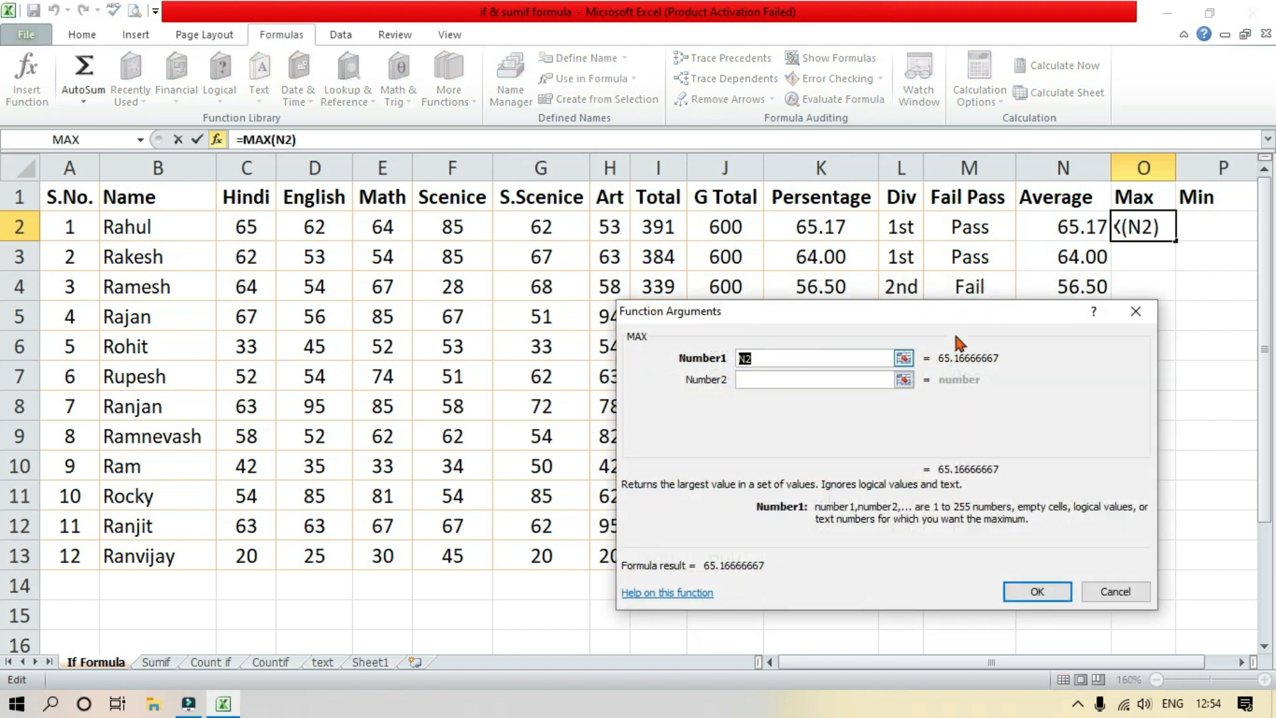
- Set the MAX range in O2 to the subject marks C2:H2 and fill the formula down to O13
left_click(903, 359)
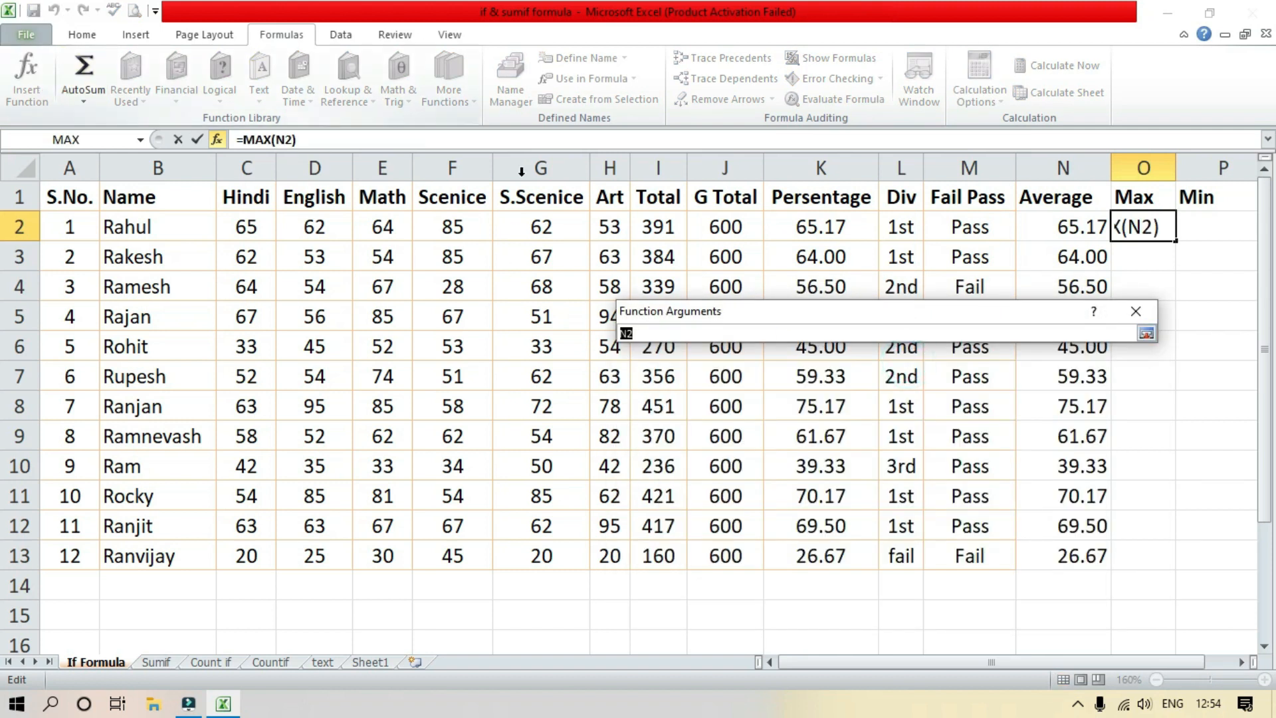
left_click_drag(227, 227, 604, 223)
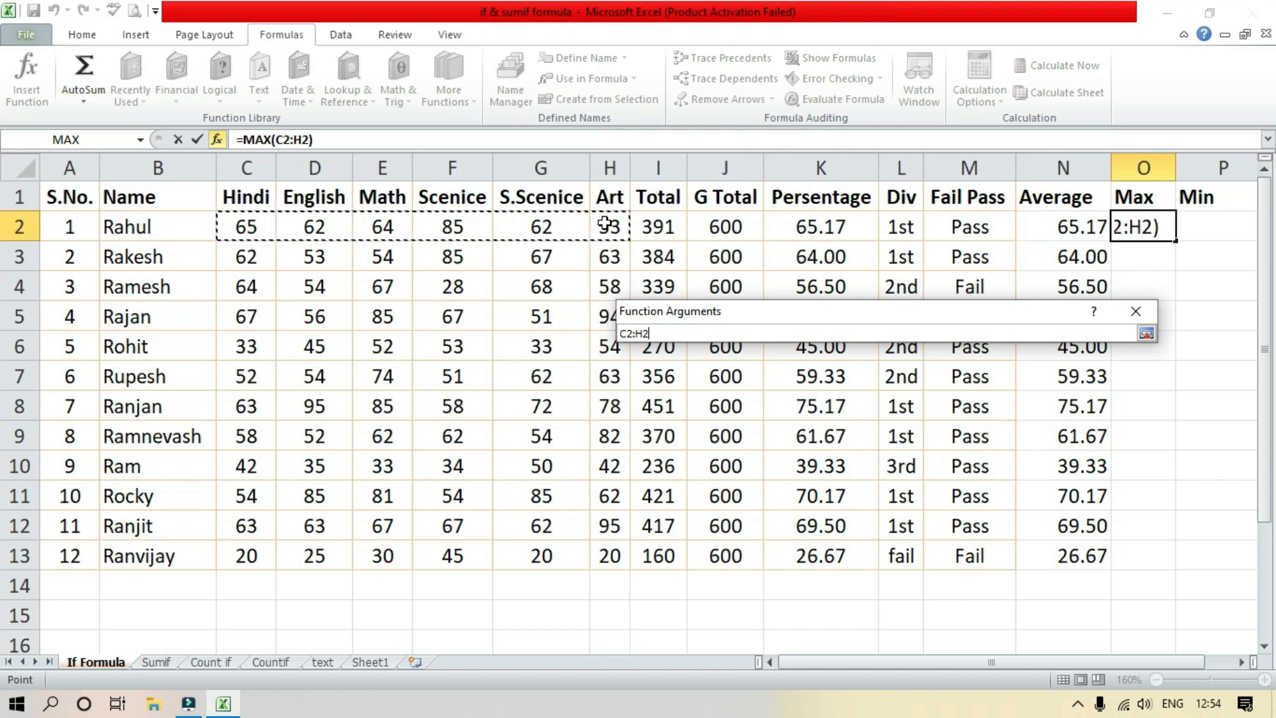
left_click(1144, 335)
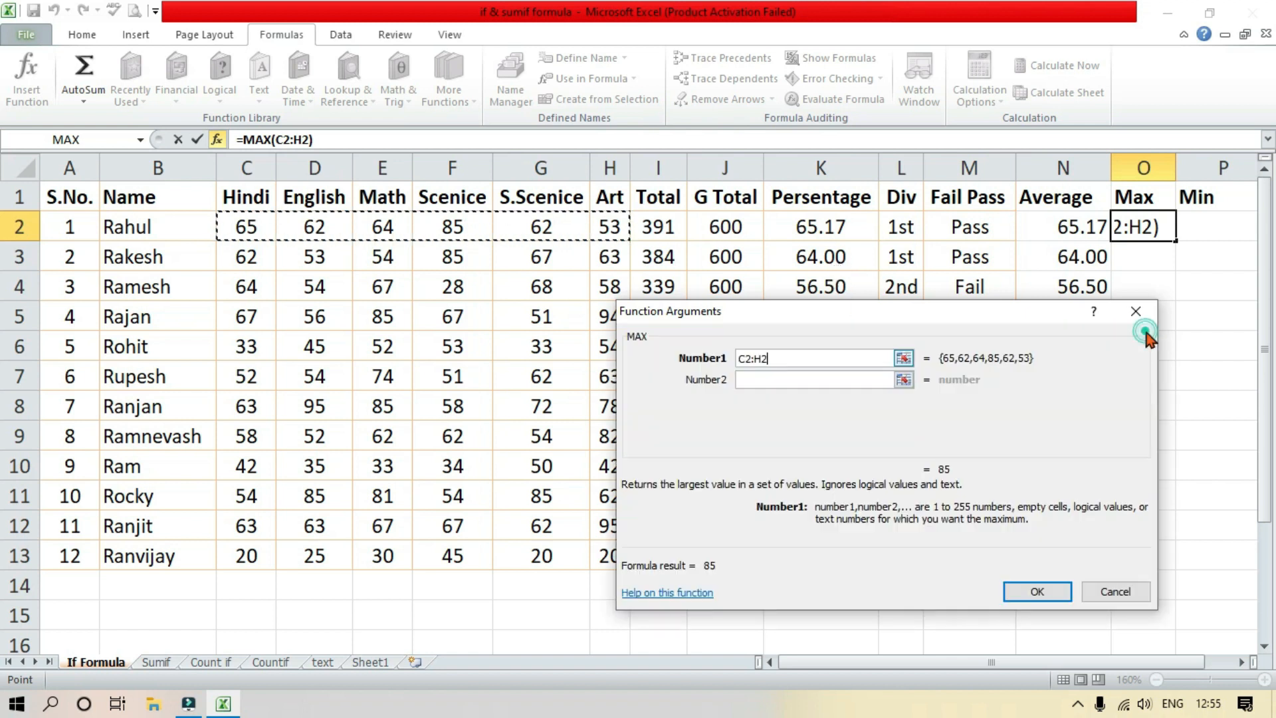
left_click(1037, 593)
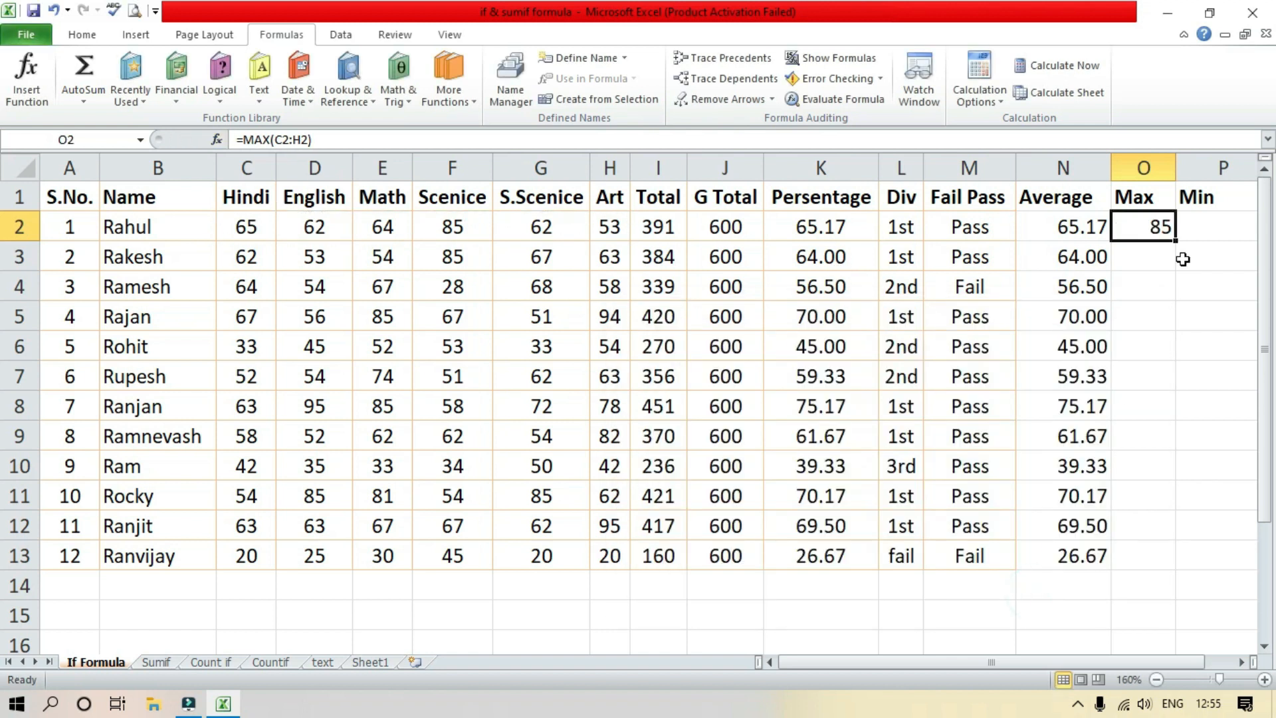
left_click(1147, 226)
double_click(1174, 240)
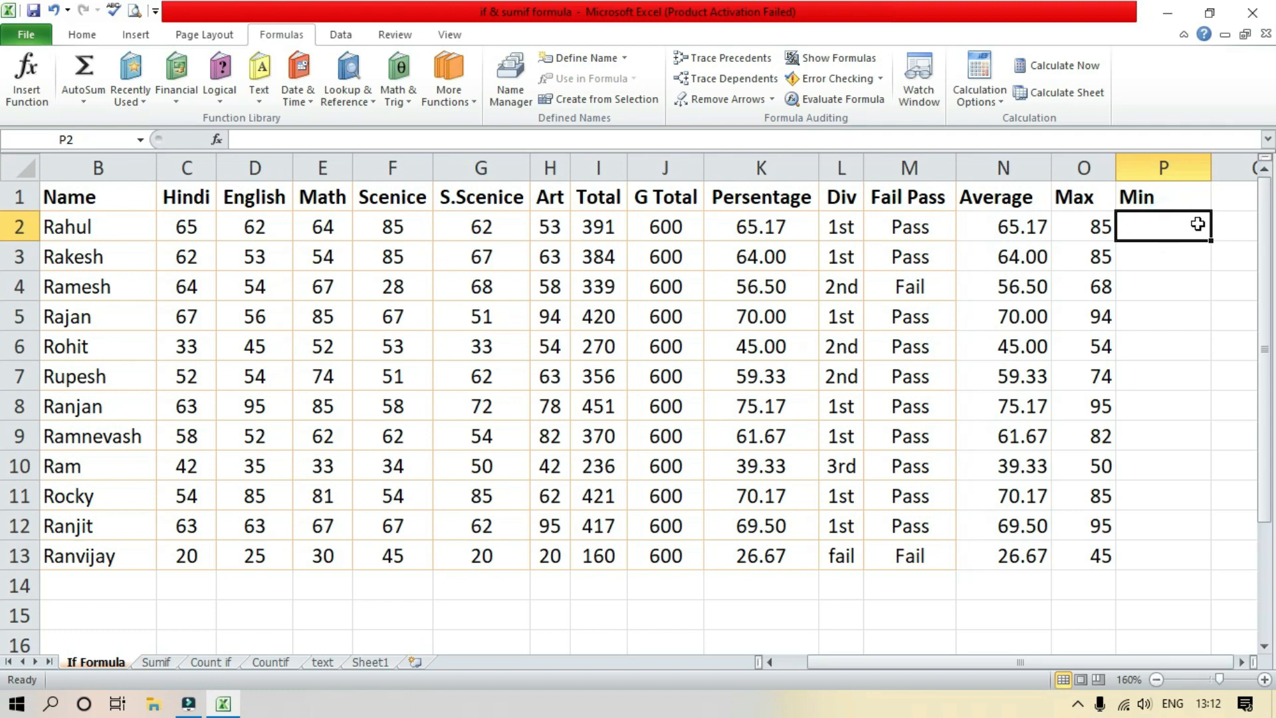
- Insert the MIN function in P2 by searching for "min", with the subject marks C2:H2 as its range
left_click(27, 73)
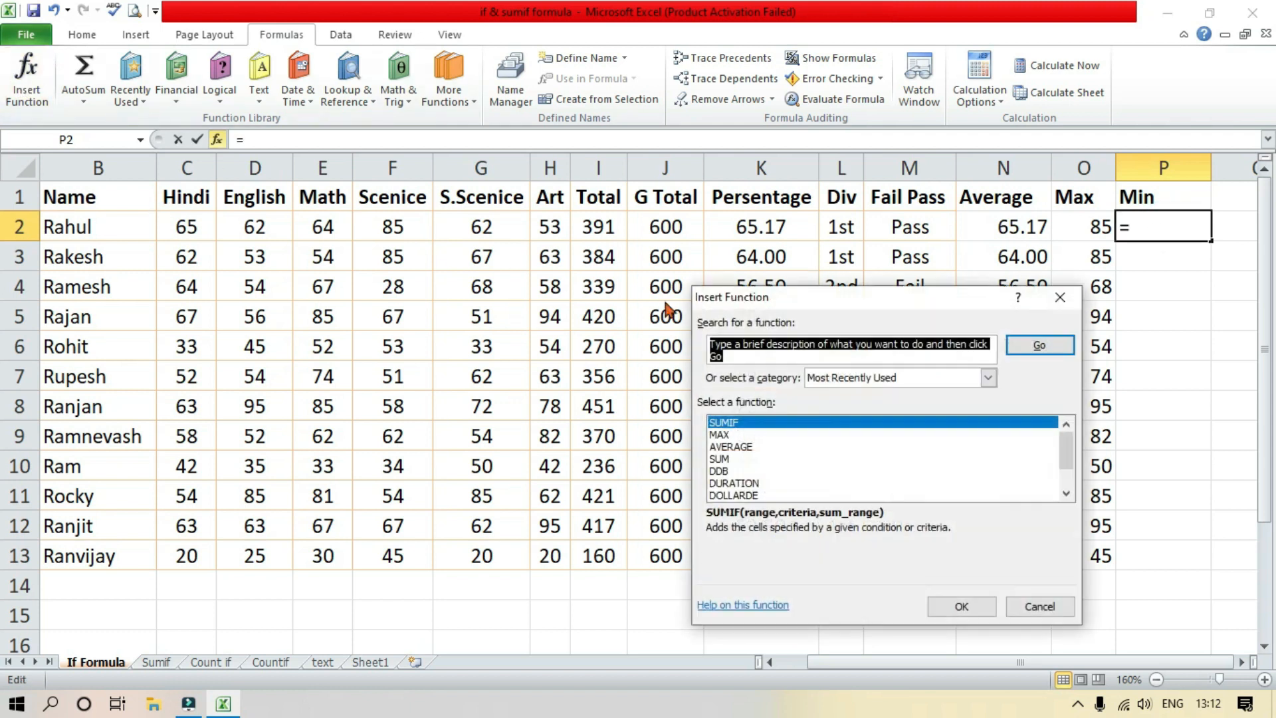
type("min")
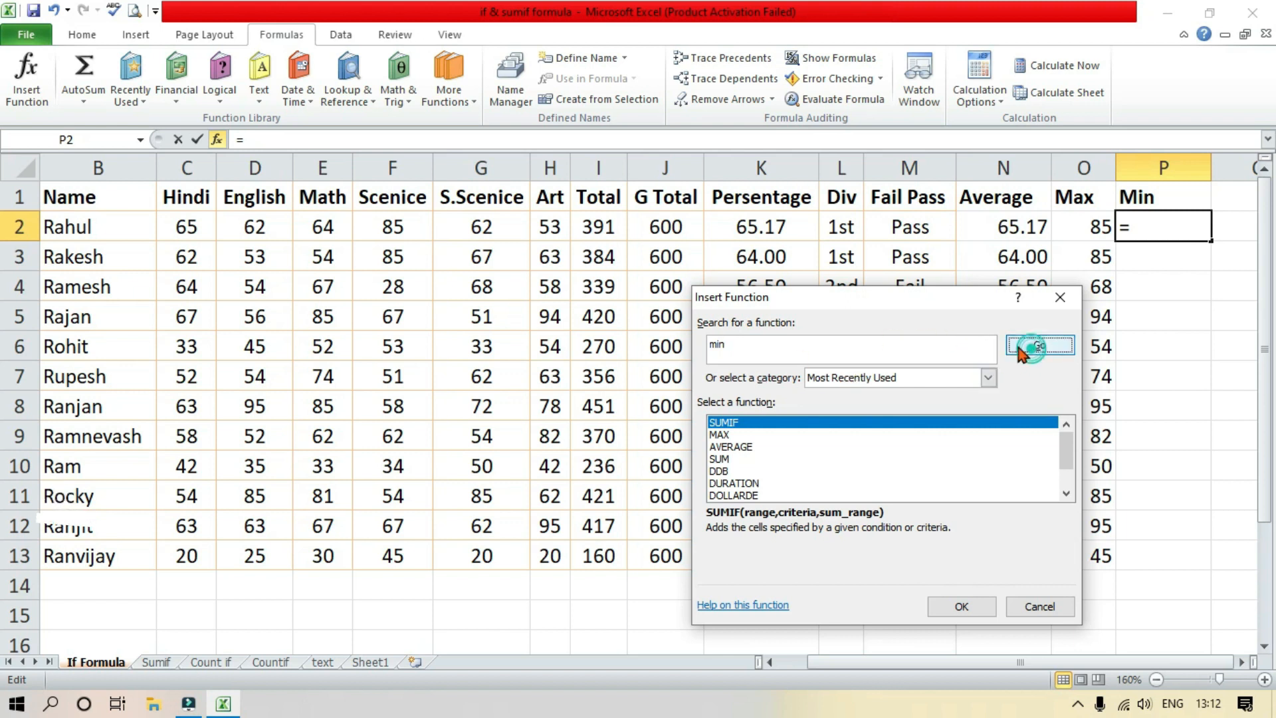
left_click(1036, 345)
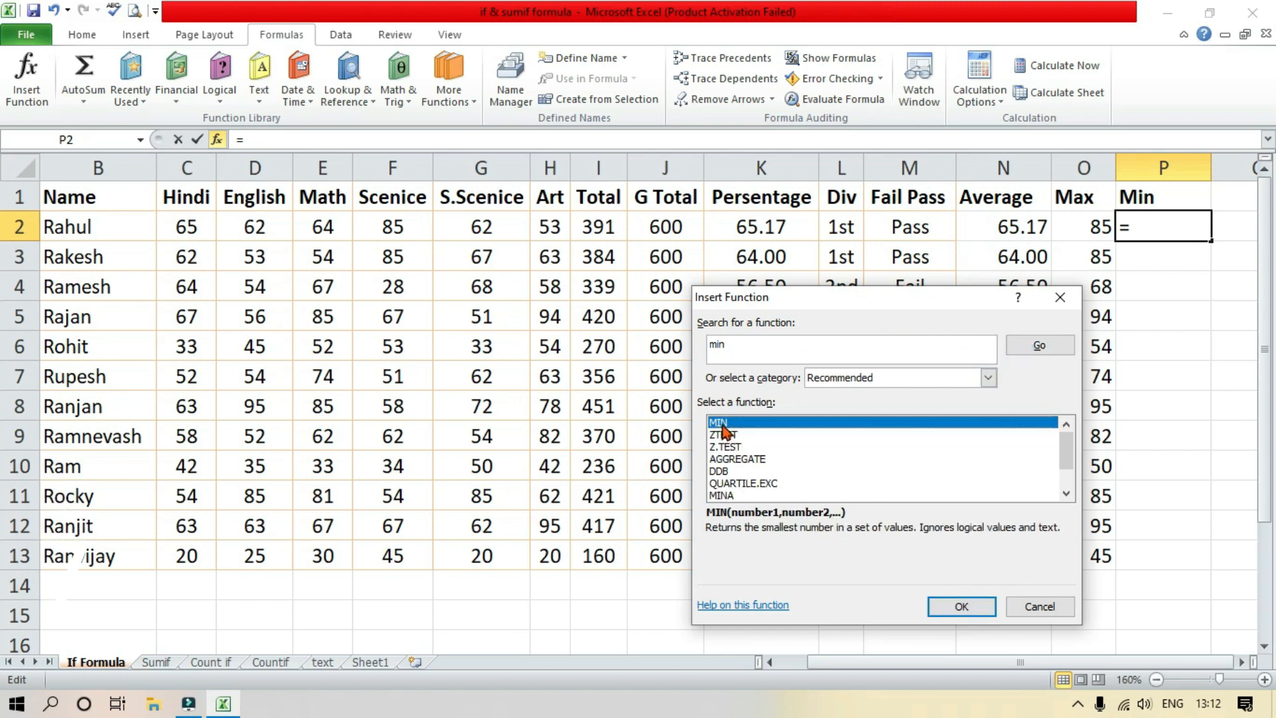
left_click(961, 606)
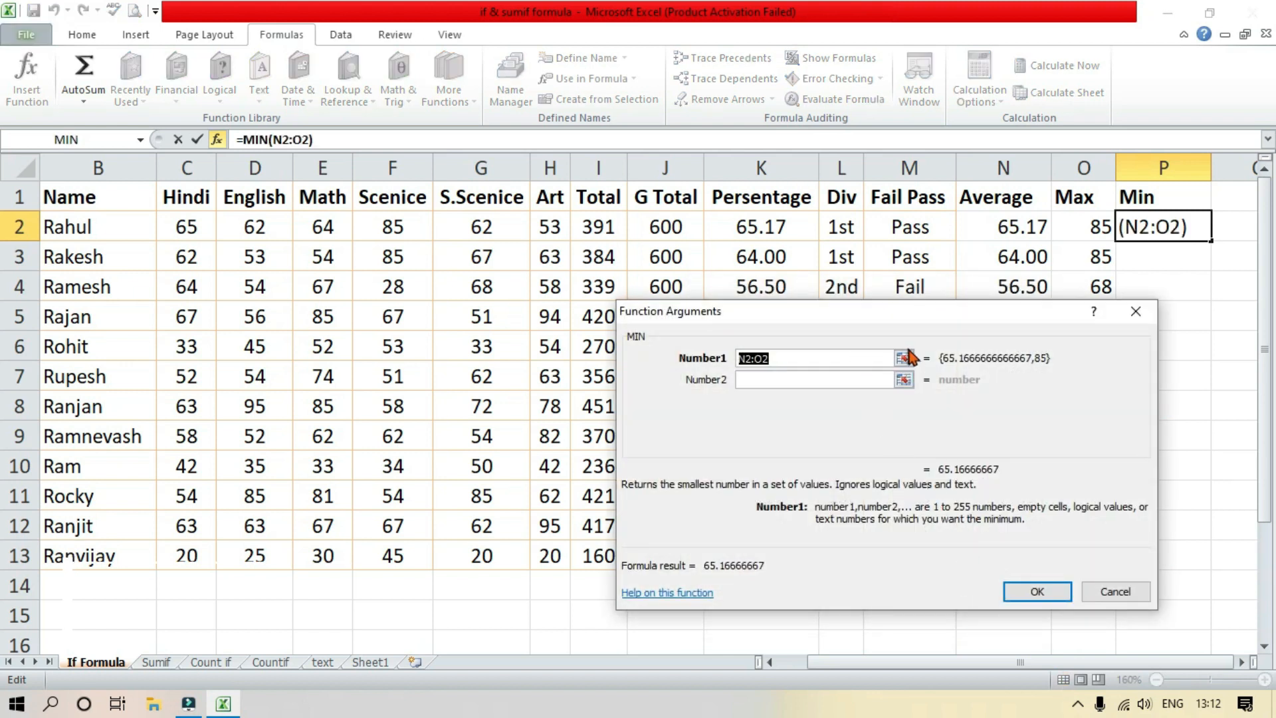
left_click_drag(182, 228, 550, 226)
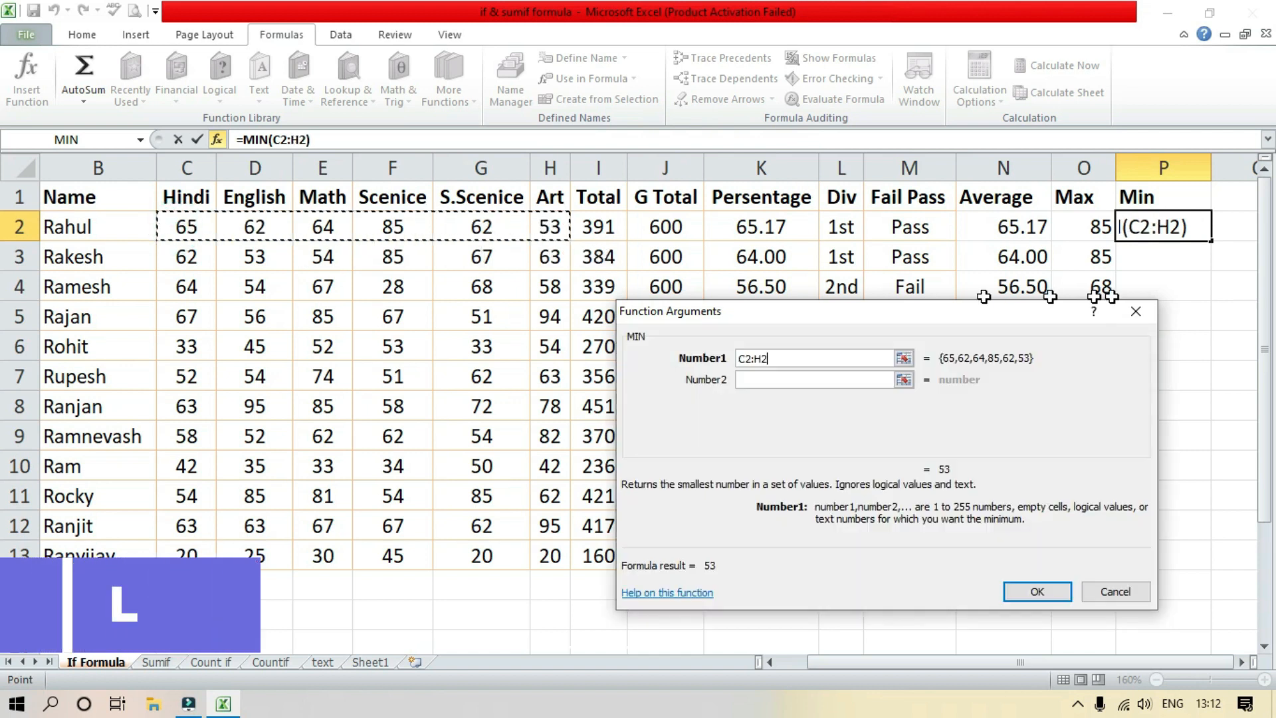
left_click(1035, 590)
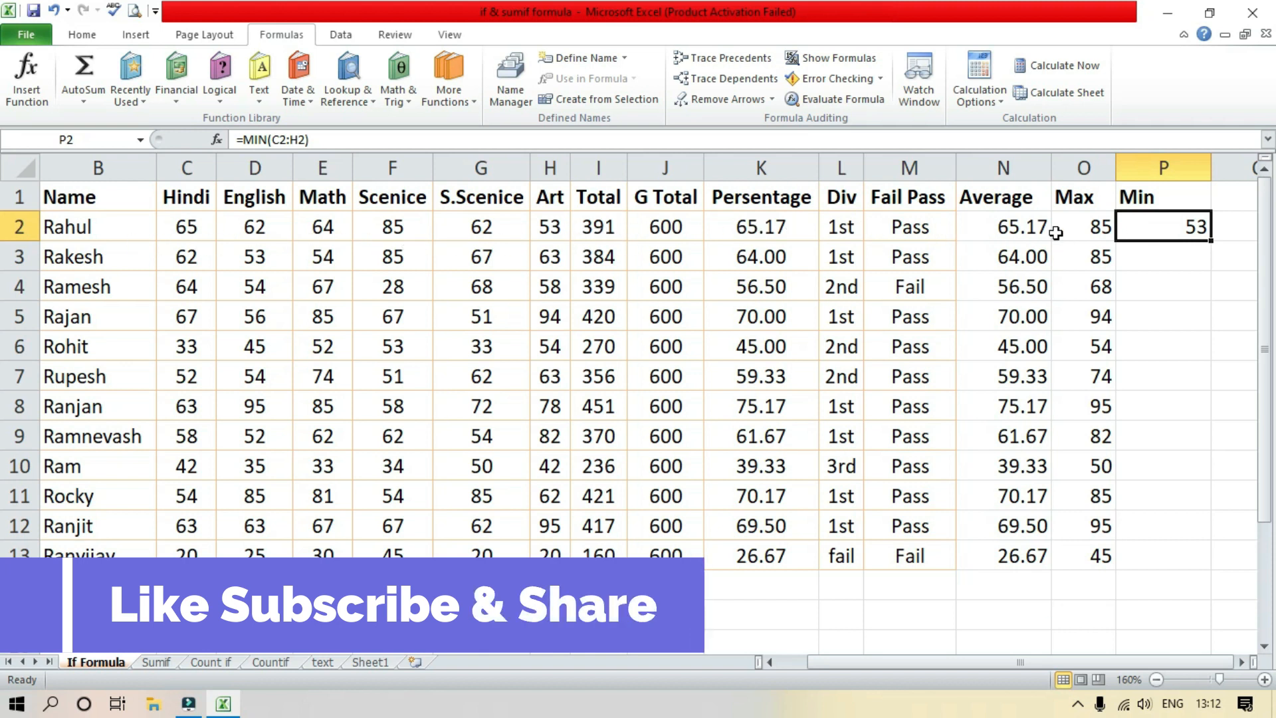
- Fit column P to its contents and fill the MIN formula from P2 down to P13
left_click(543, 223)
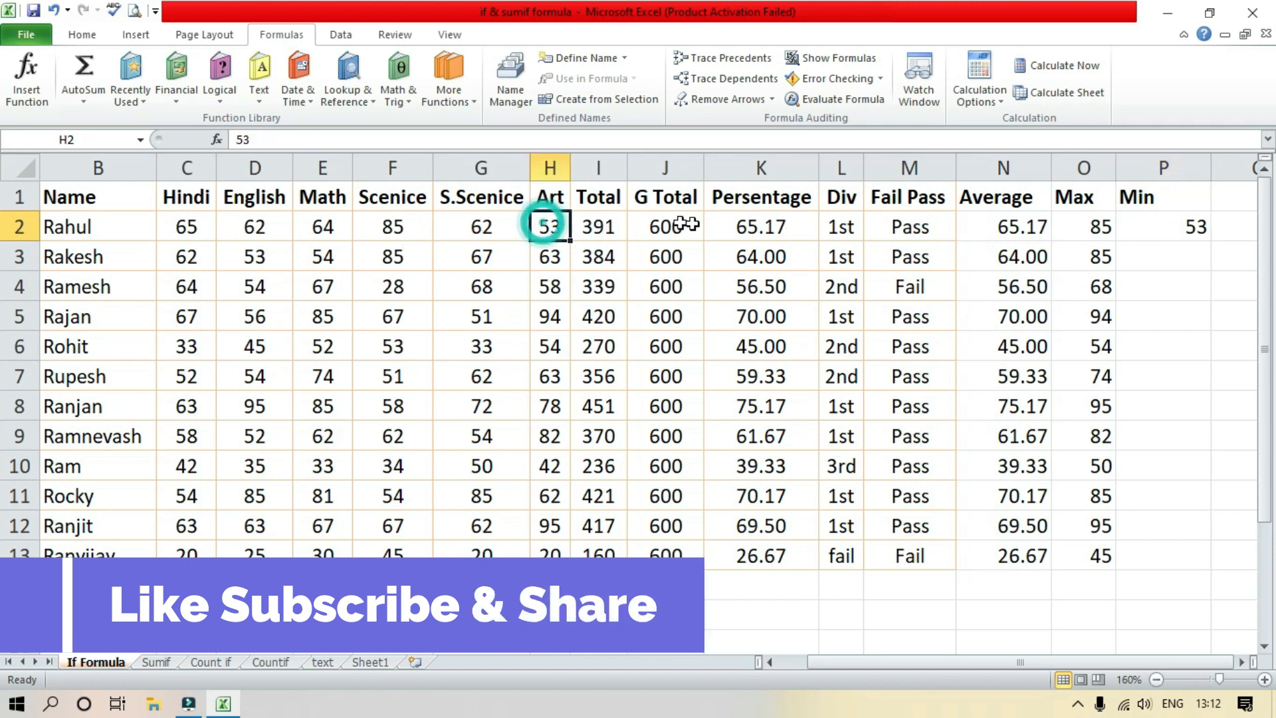
double_click(1211, 166)
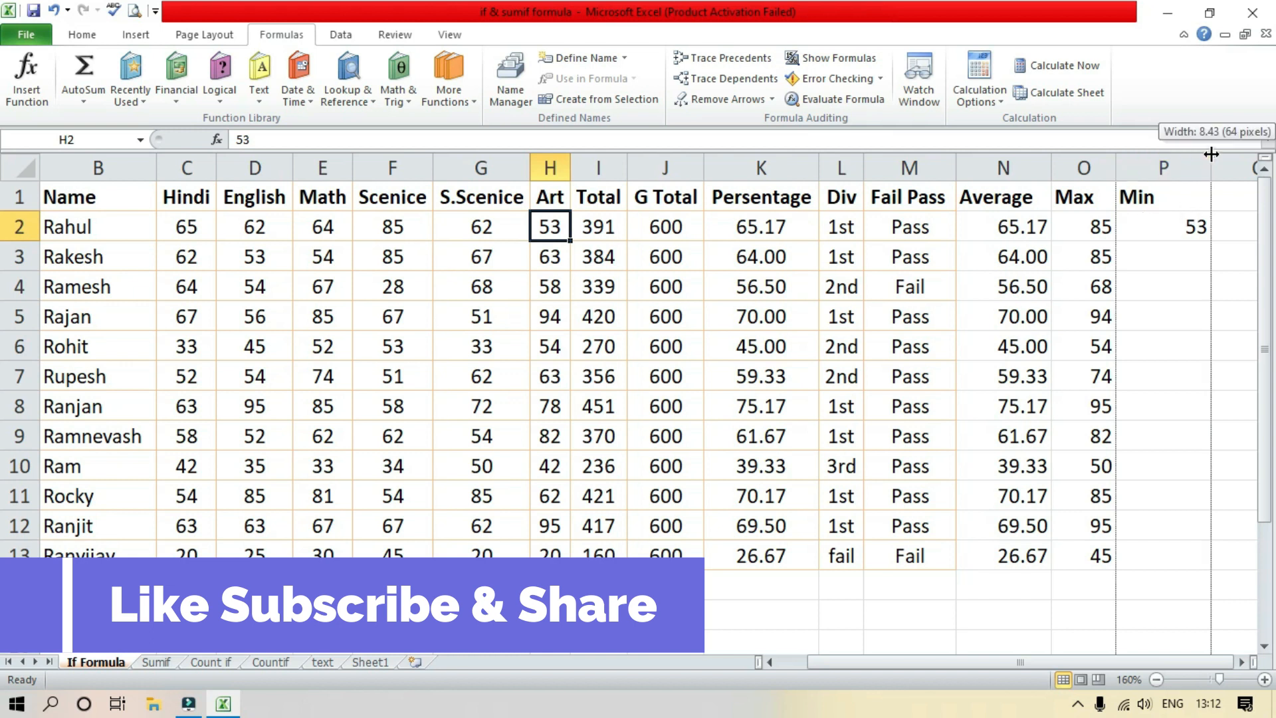
left_click(1140, 225)
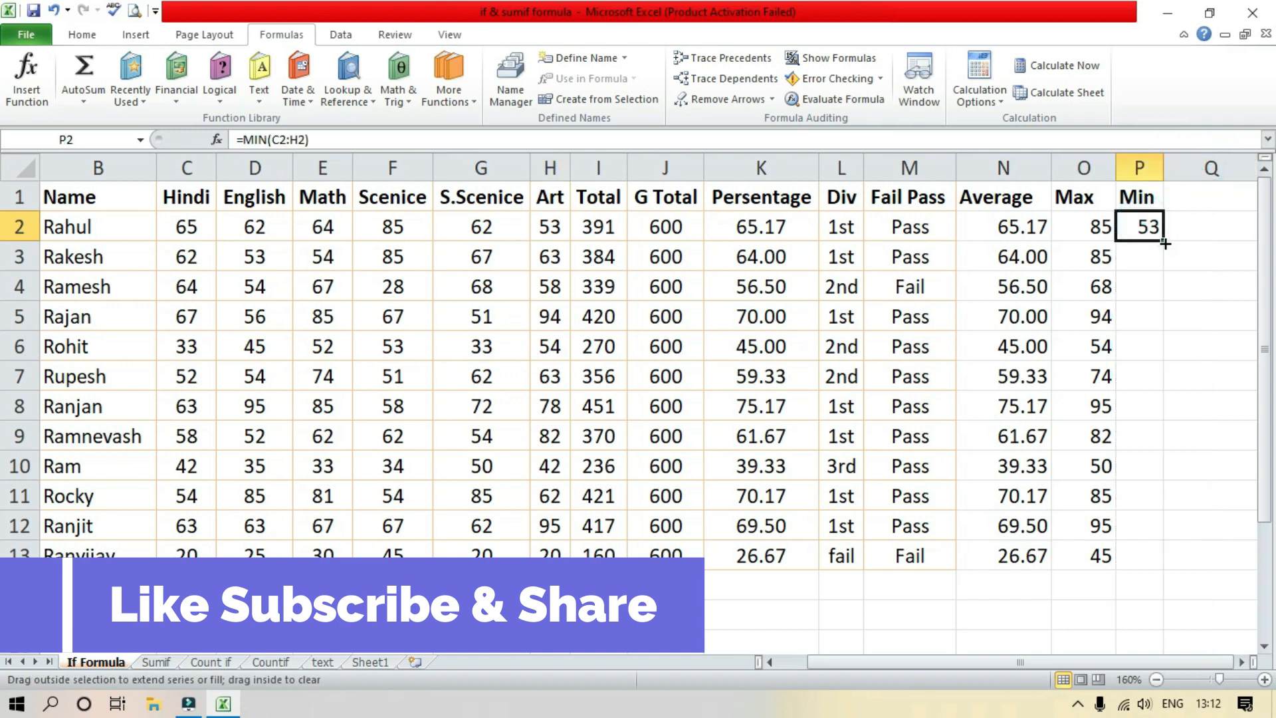
double_click(1163, 240)
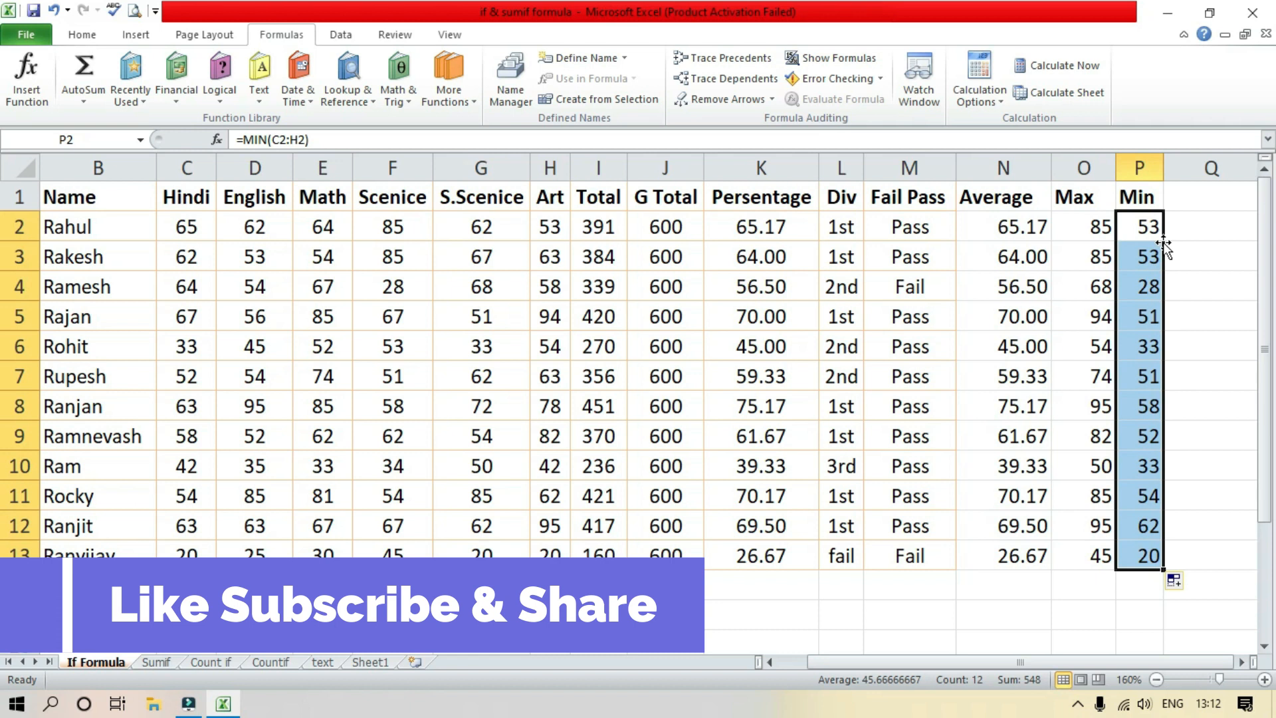
left_click(26, 75)
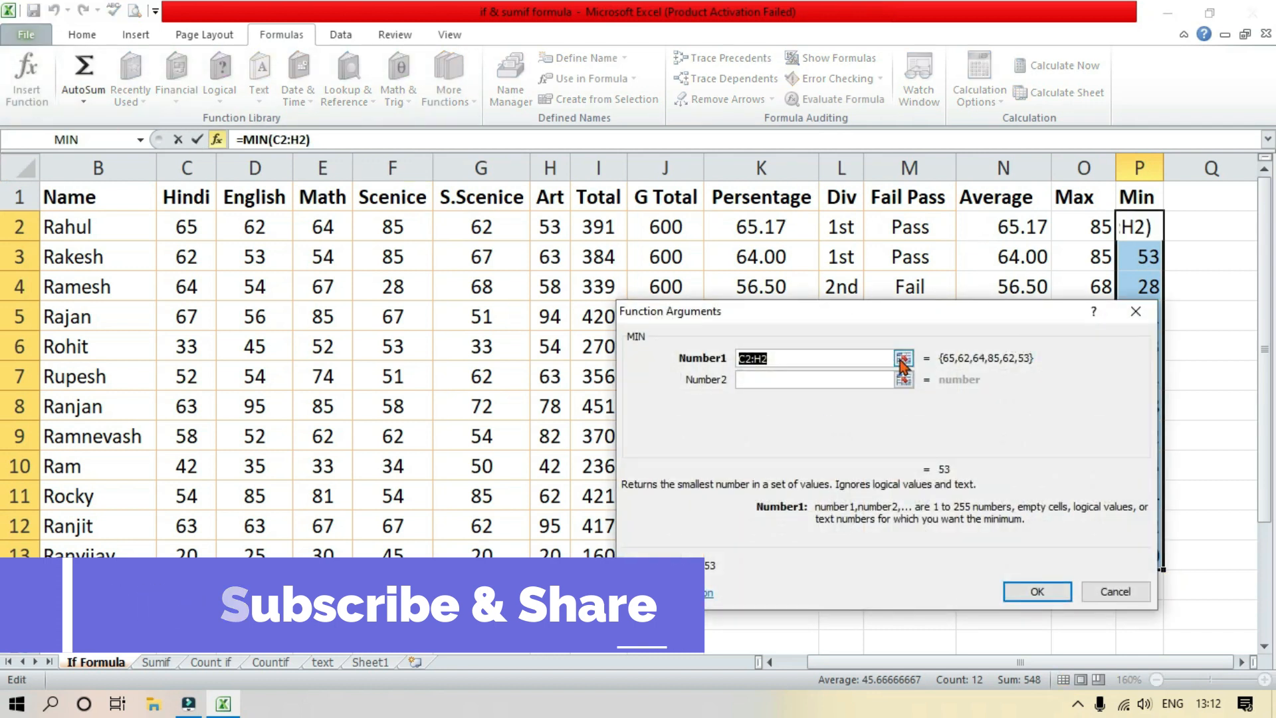
left_click(1133, 308)
left_click(1216, 193)
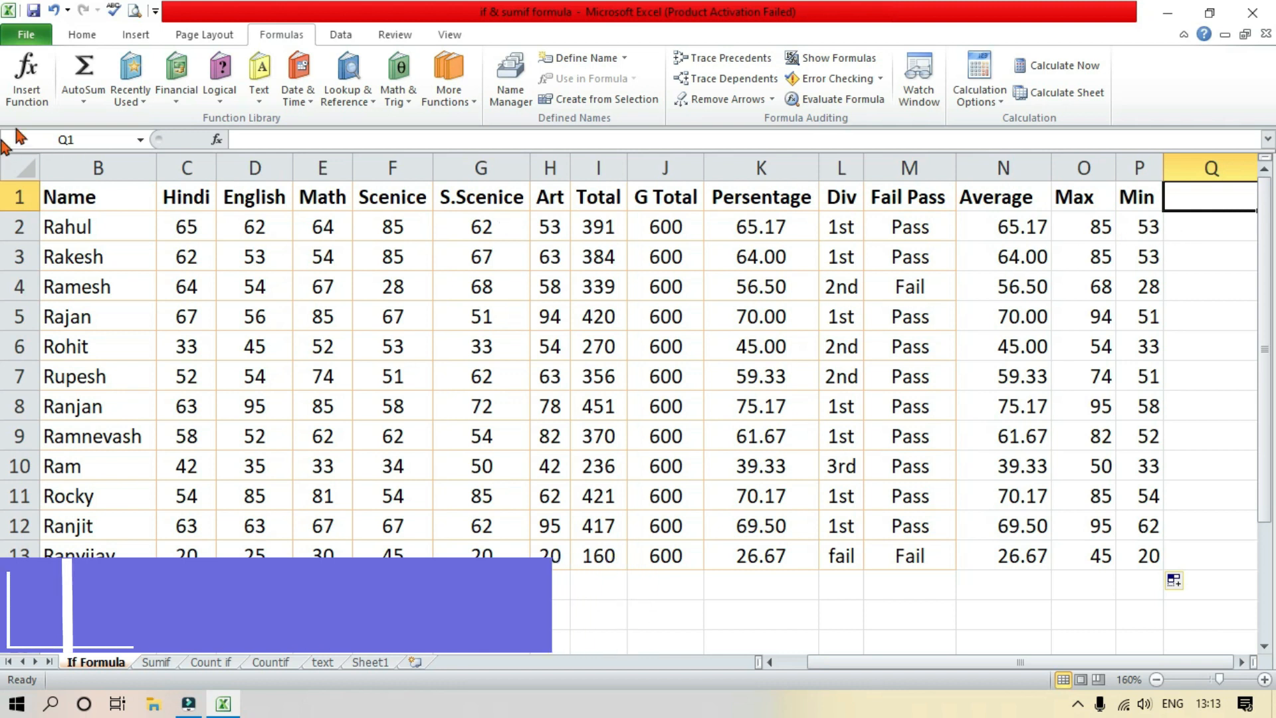
left_click(27, 74)
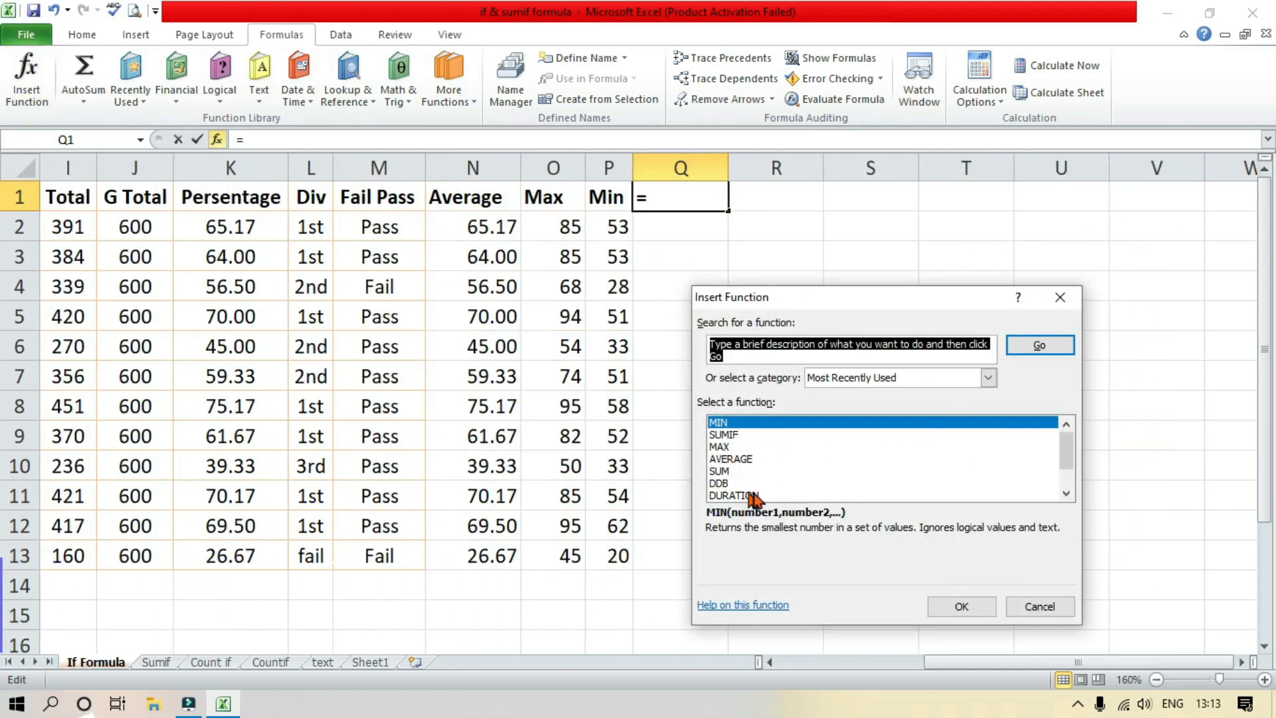
scroll(744, 500, "down", 1)
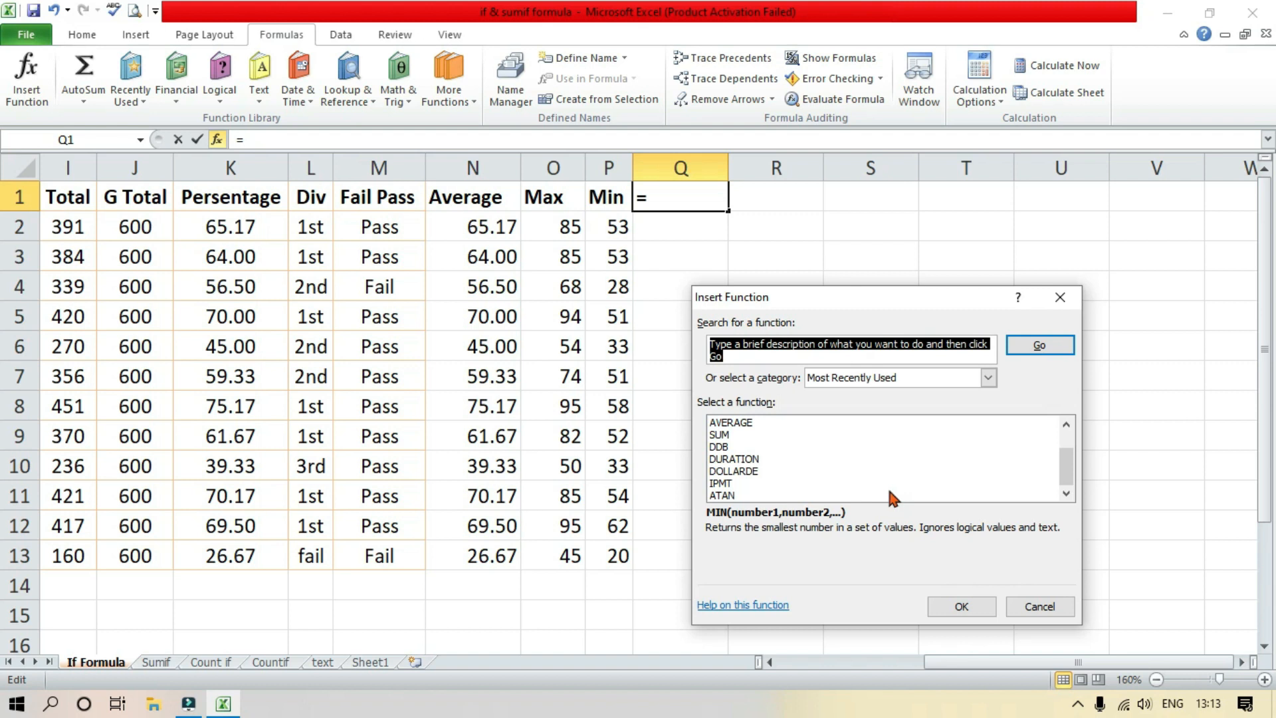
left_click(1060, 297)
left_click(868, 251)
left_click_drag(950, 659, 781, 655)
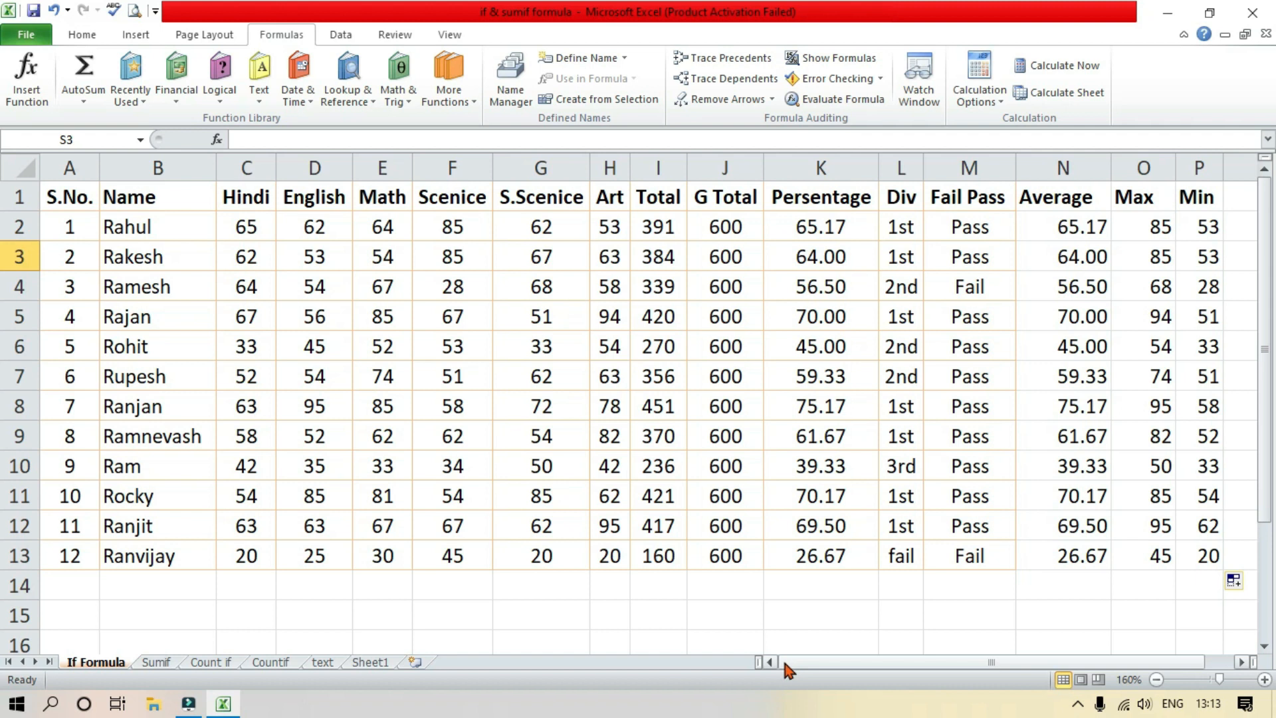
left_click(89, 99)
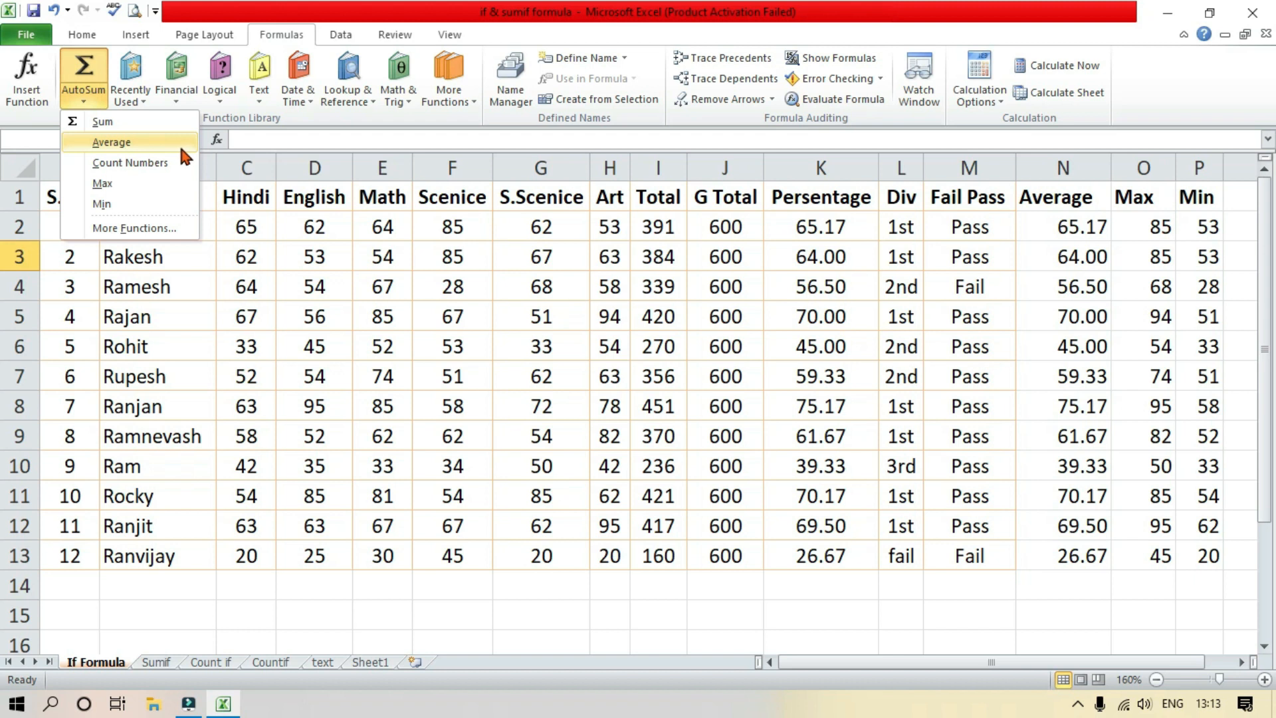
left_click(222, 250)
- Total the Hindi marks C2:C13 in C14 with AutoSum's Sum function
left_click_drag(246, 228, 251, 503)
left_click_drag(262, 288, 261, 556)
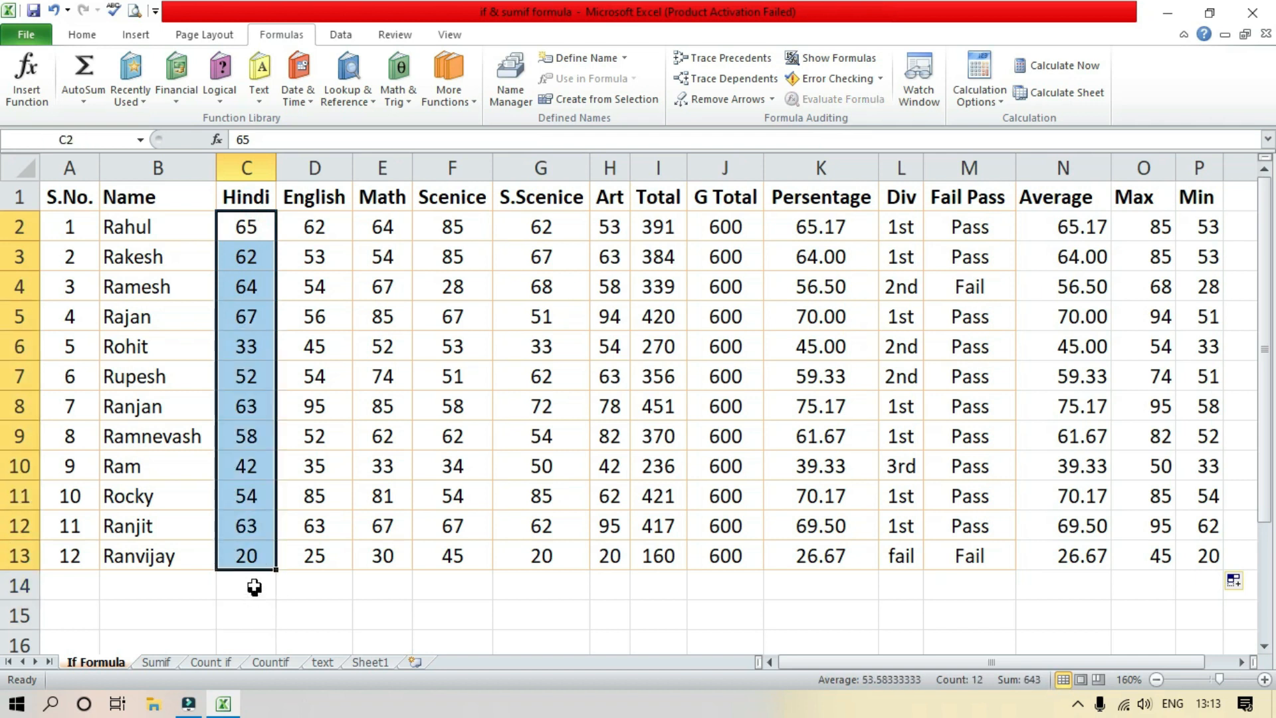
left_click(251, 585)
left_click(84, 102)
left_click(102, 120)
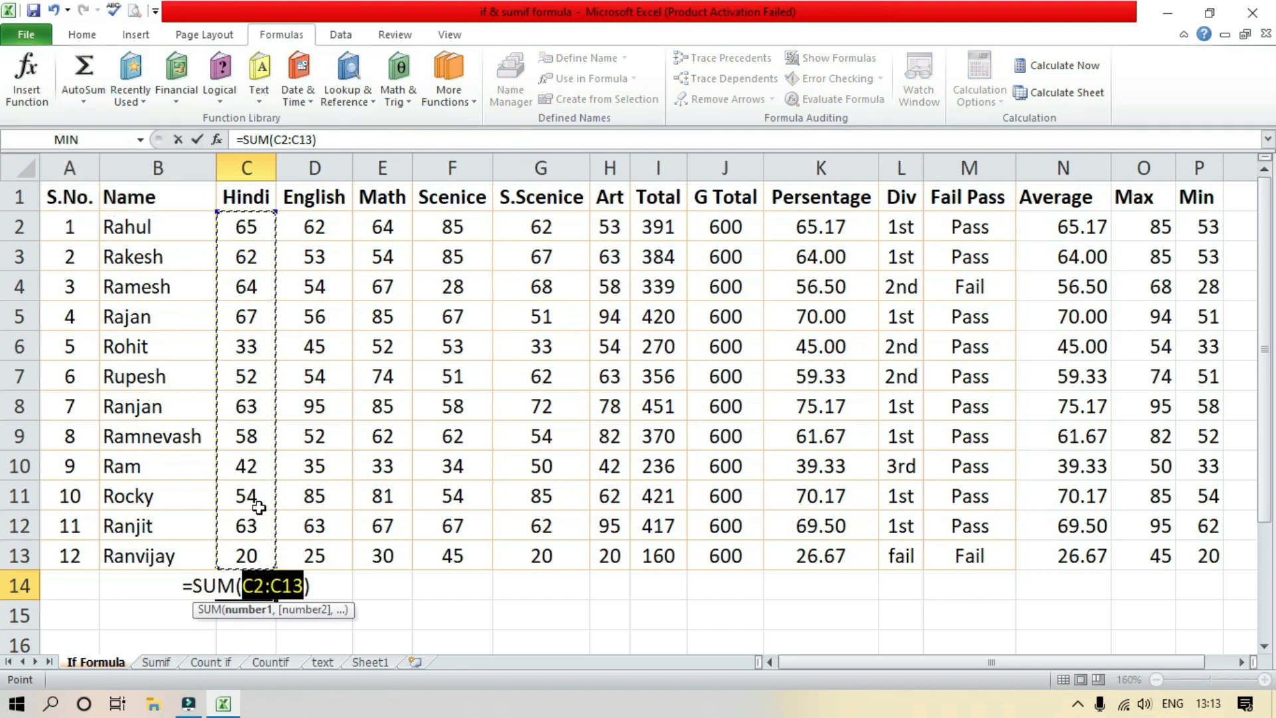
key("Return")
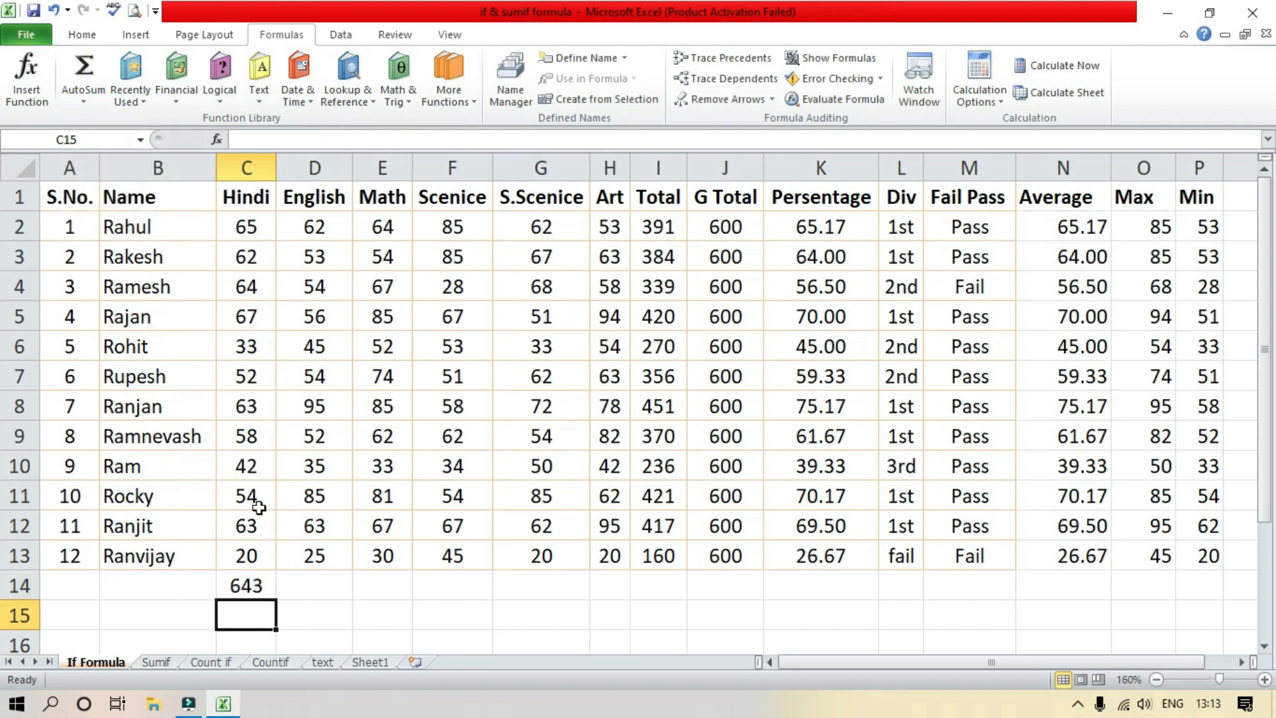
- Count the English marks D2:D13 in D14 with AutoSum's Count Numbers function
left_click(323, 584)
left_click(83, 102)
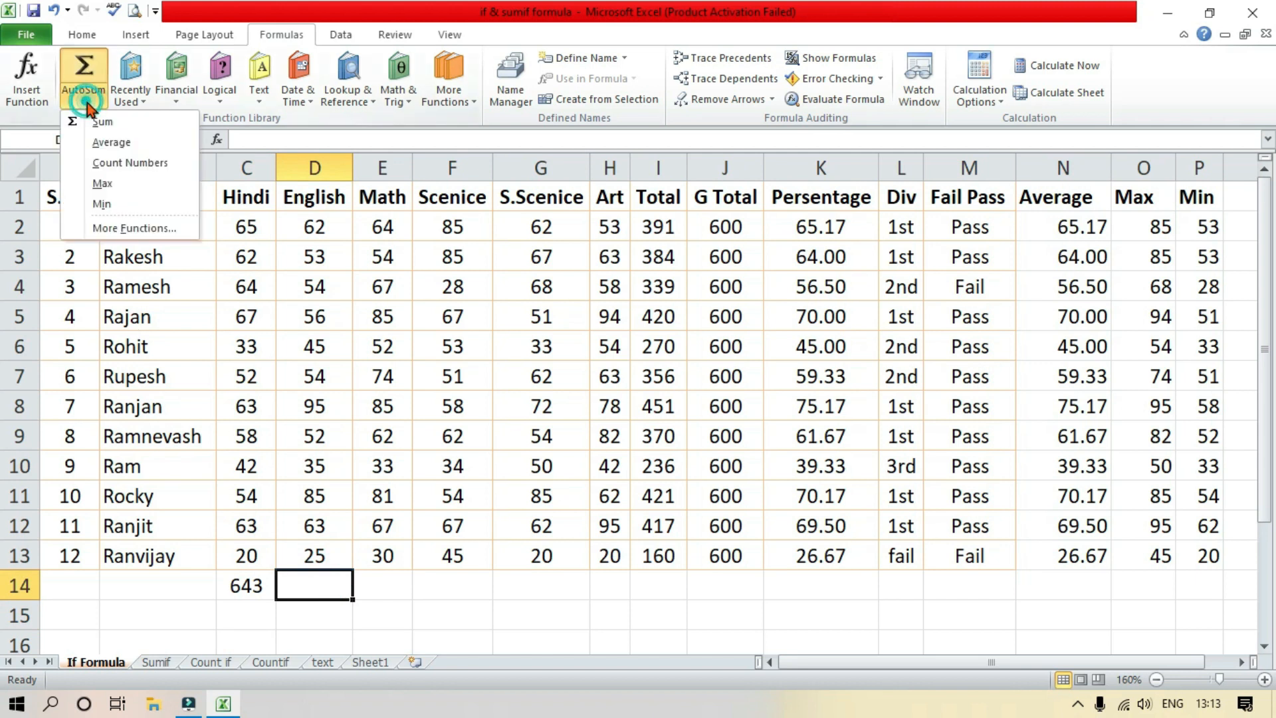
left_click(117, 162)
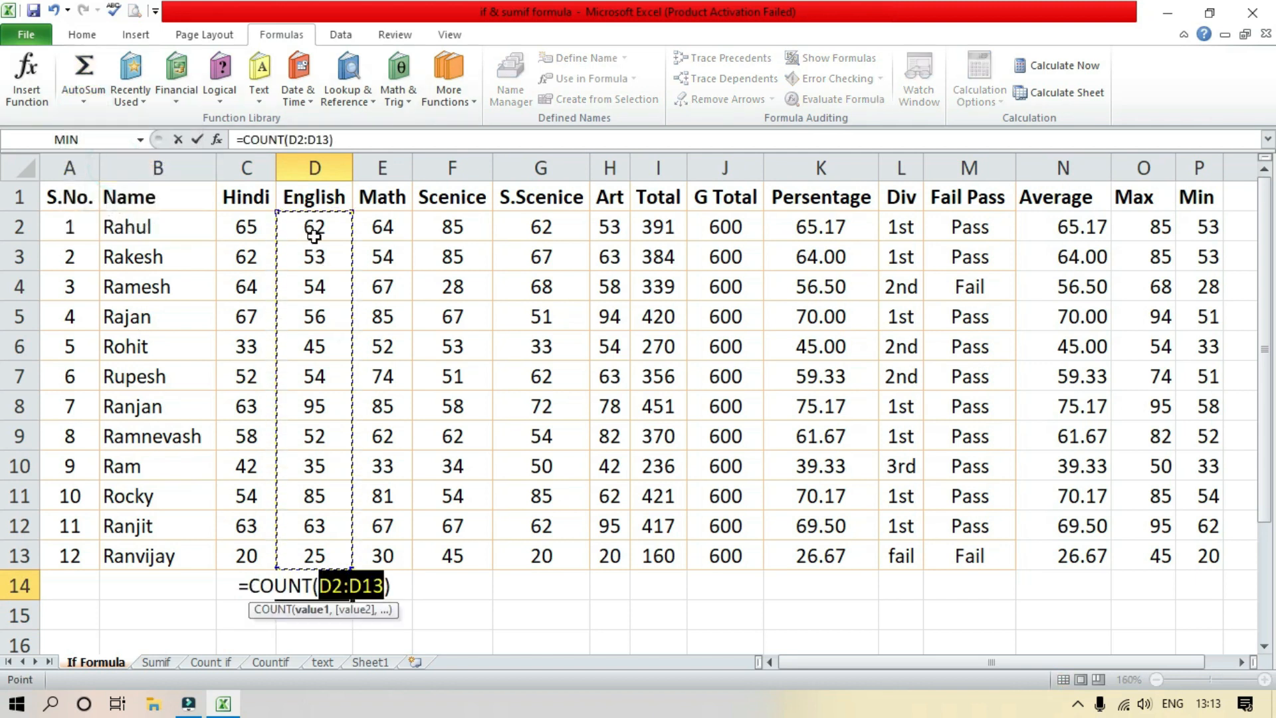
key("Return")
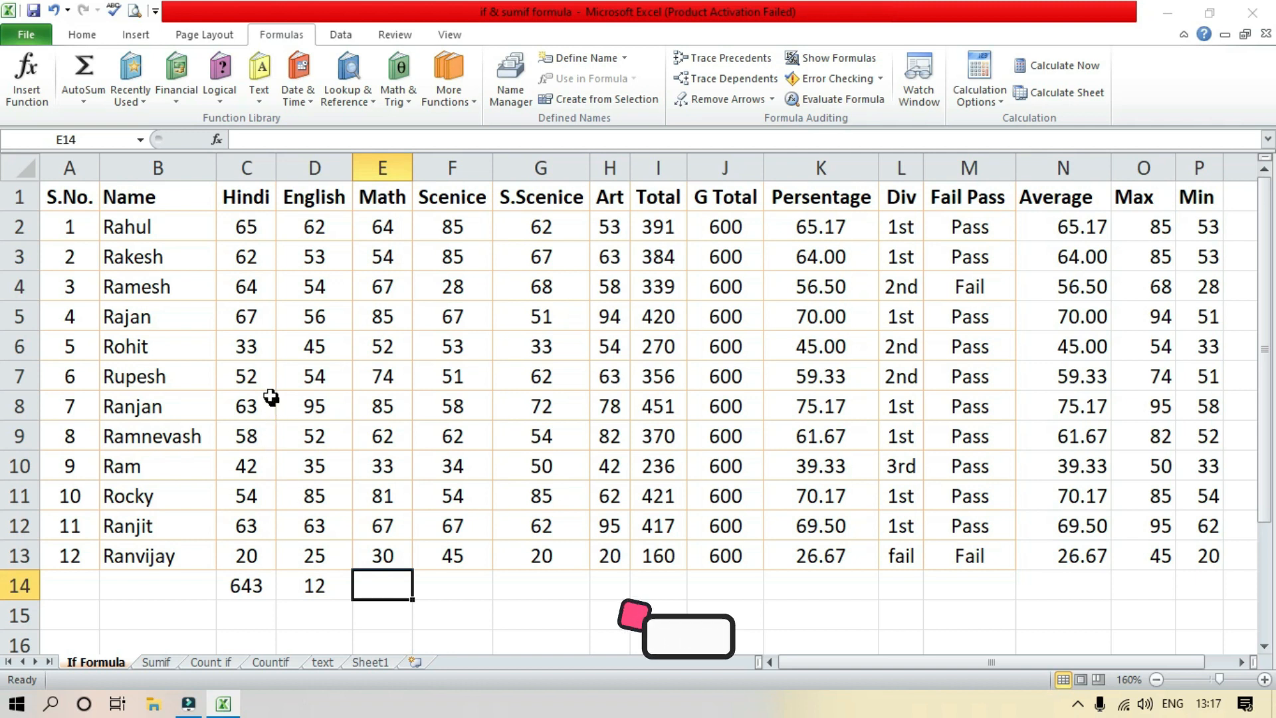
- Try to count the entries of the Name column in B14 with AutoSum's Count Numbers function
left_click_drag(133, 195, 142, 531)
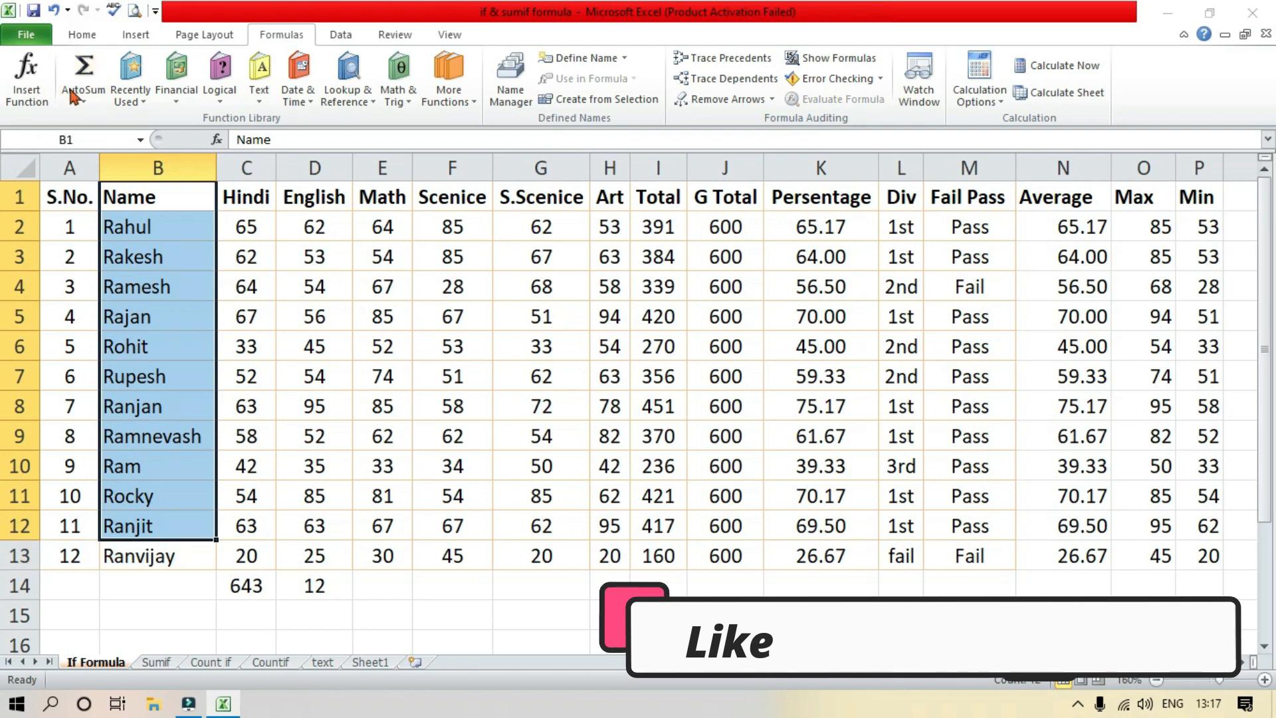
left_click_drag(160, 197, 140, 566)
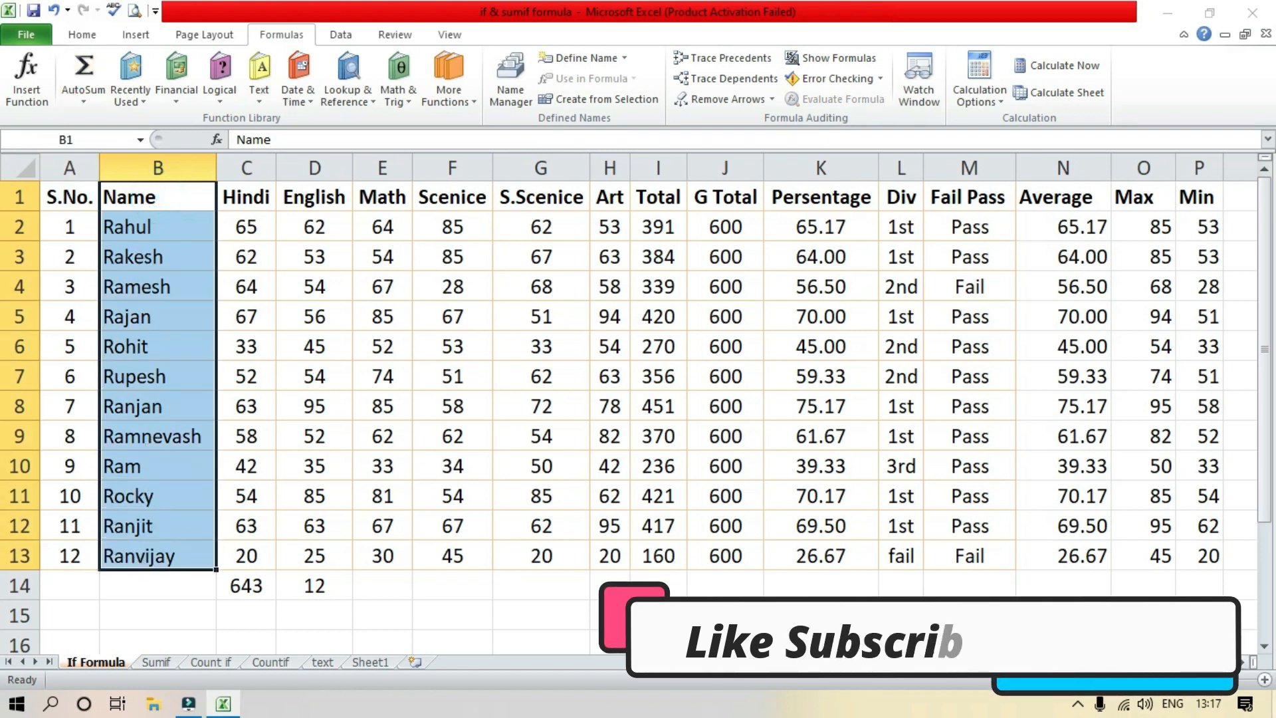
left_click(142, 587)
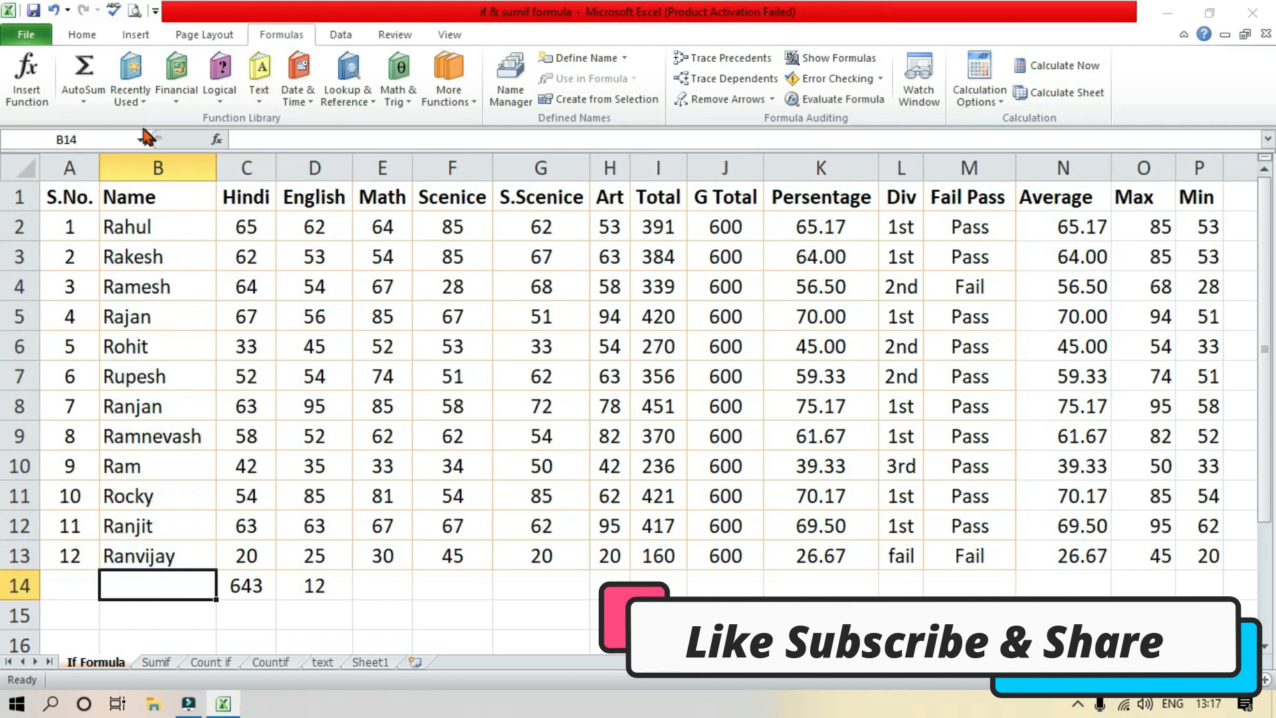
left_click(98, 107)
left_click(162, 160)
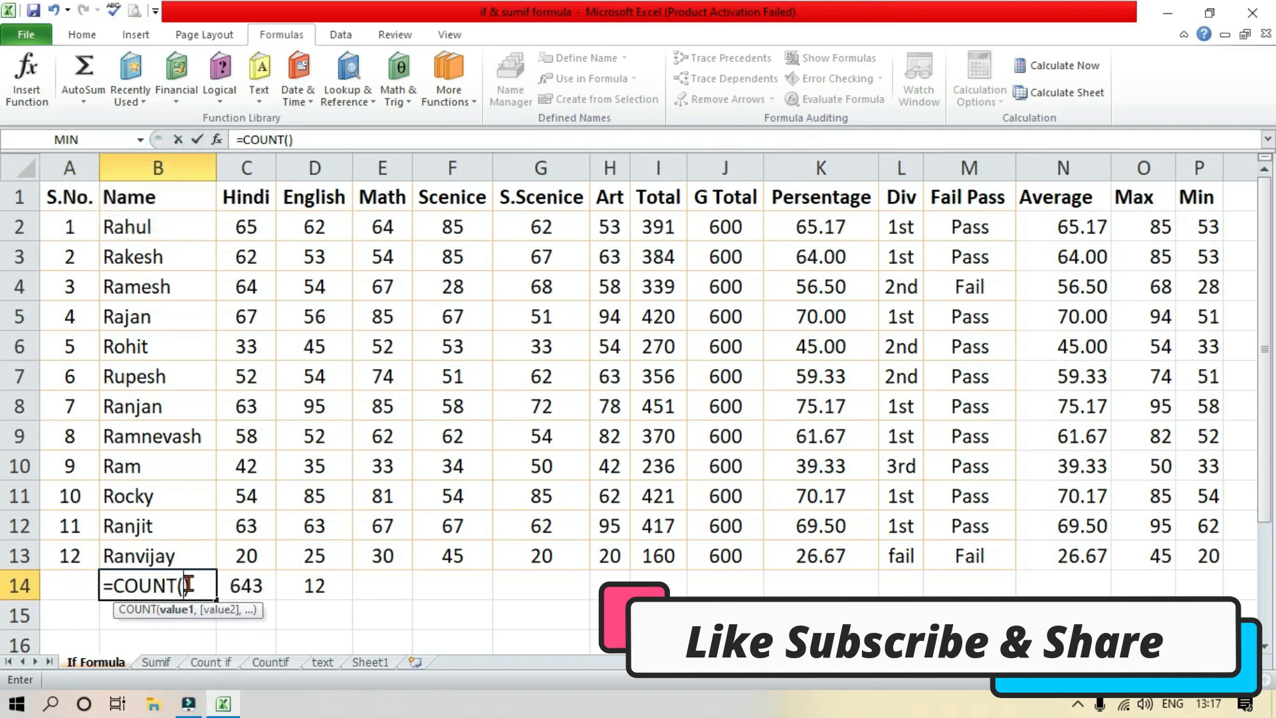
key("Return")
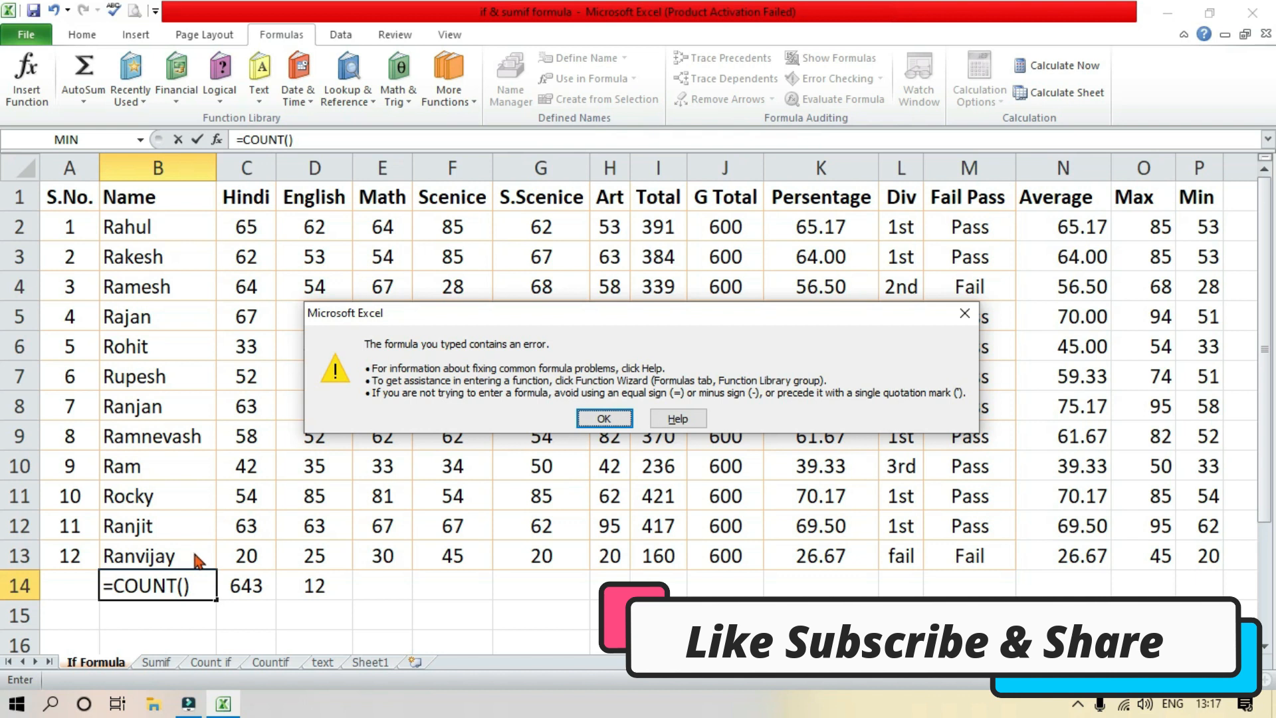
left_click(964, 316)
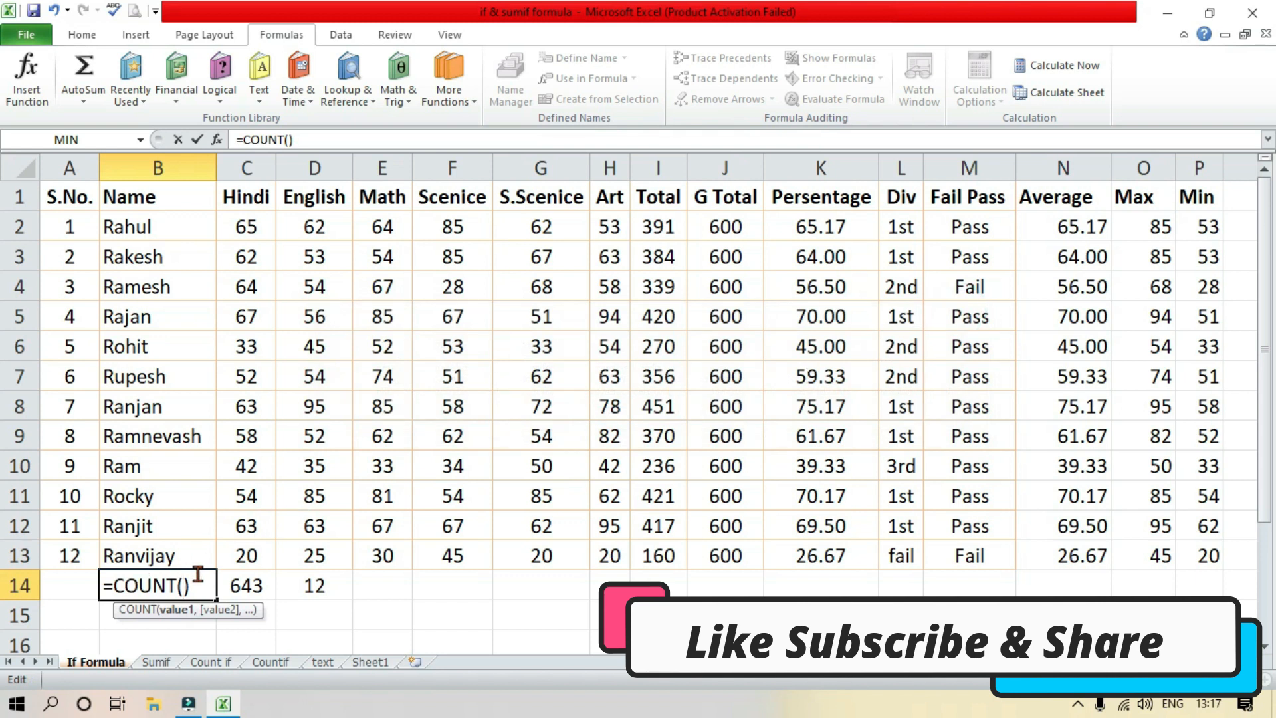
- Clear the COUNT formula from B14
key("BackSpace")
key("BackSpace")
key("BackSpace")
key("BackSpace")
key("BackSpace")
key("BackSpace")
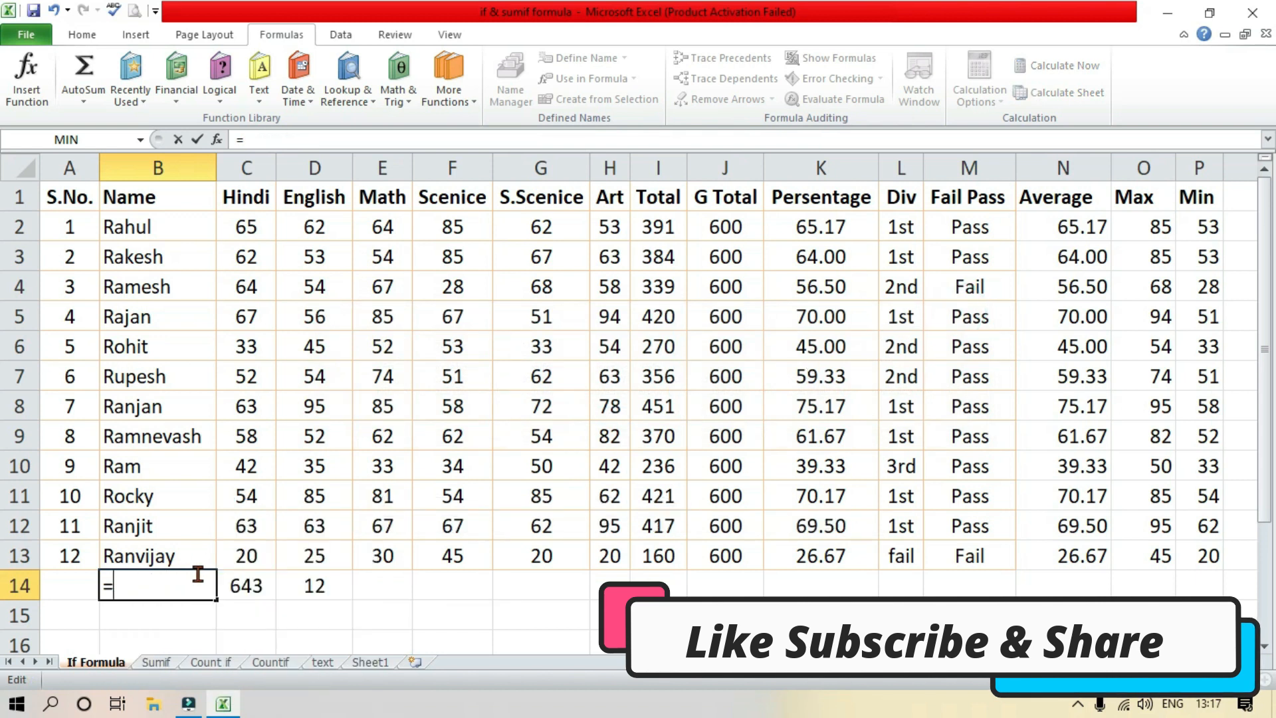
- Find the highest Math mark of E2:E13 in E14 with AutoSum's Max function, and highlight the matching student's cells A5:E5
left_click(88, 105)
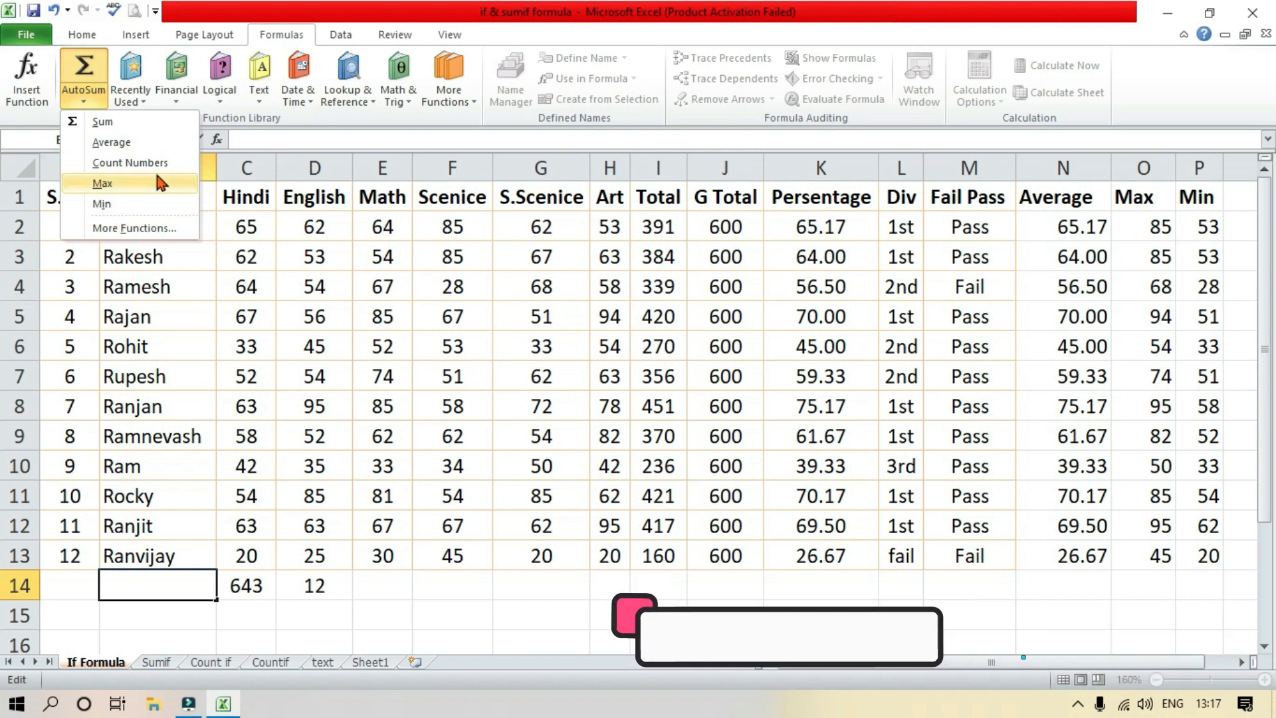
left_click(383, 579)
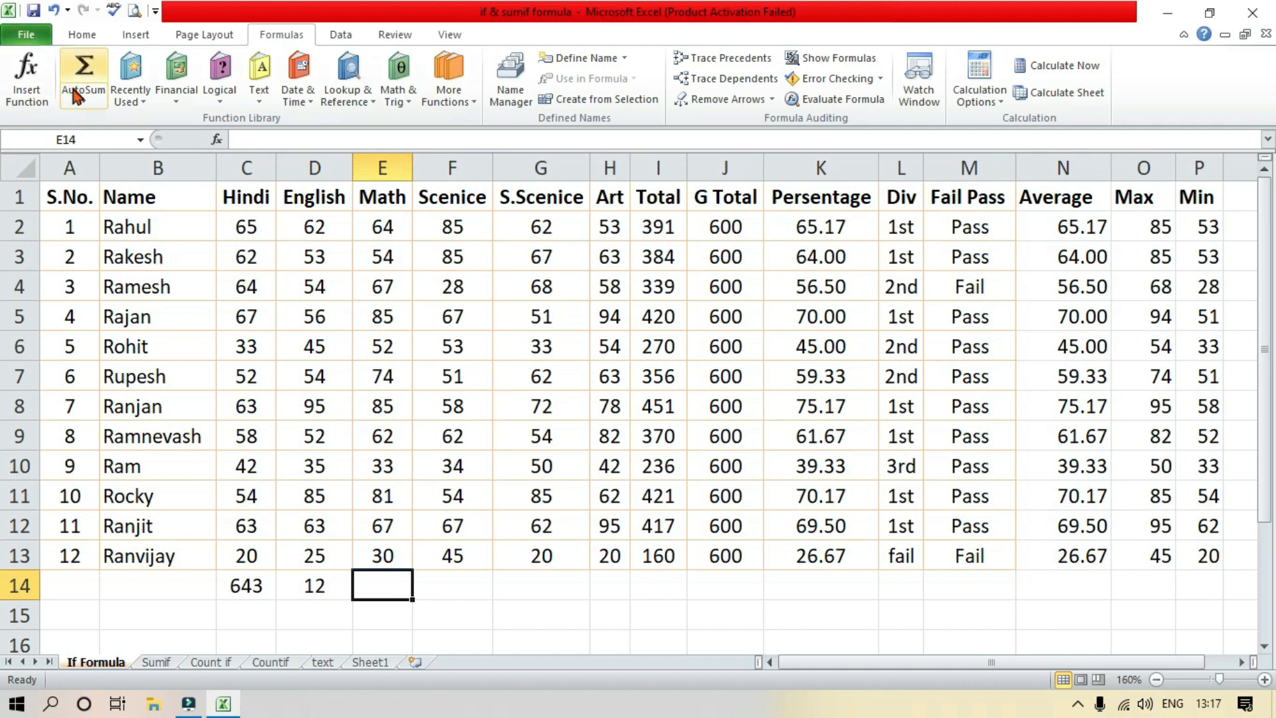
left_click(83, 100)
left_click(104, 190)
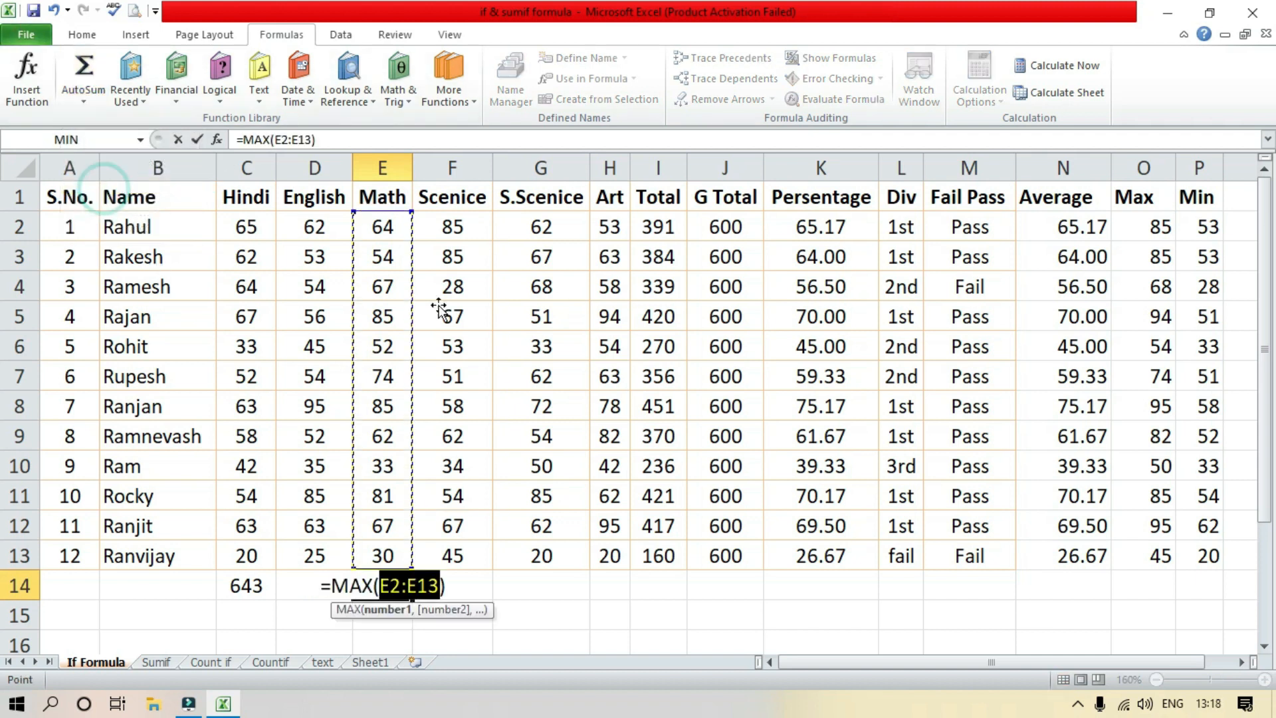
key("Return")
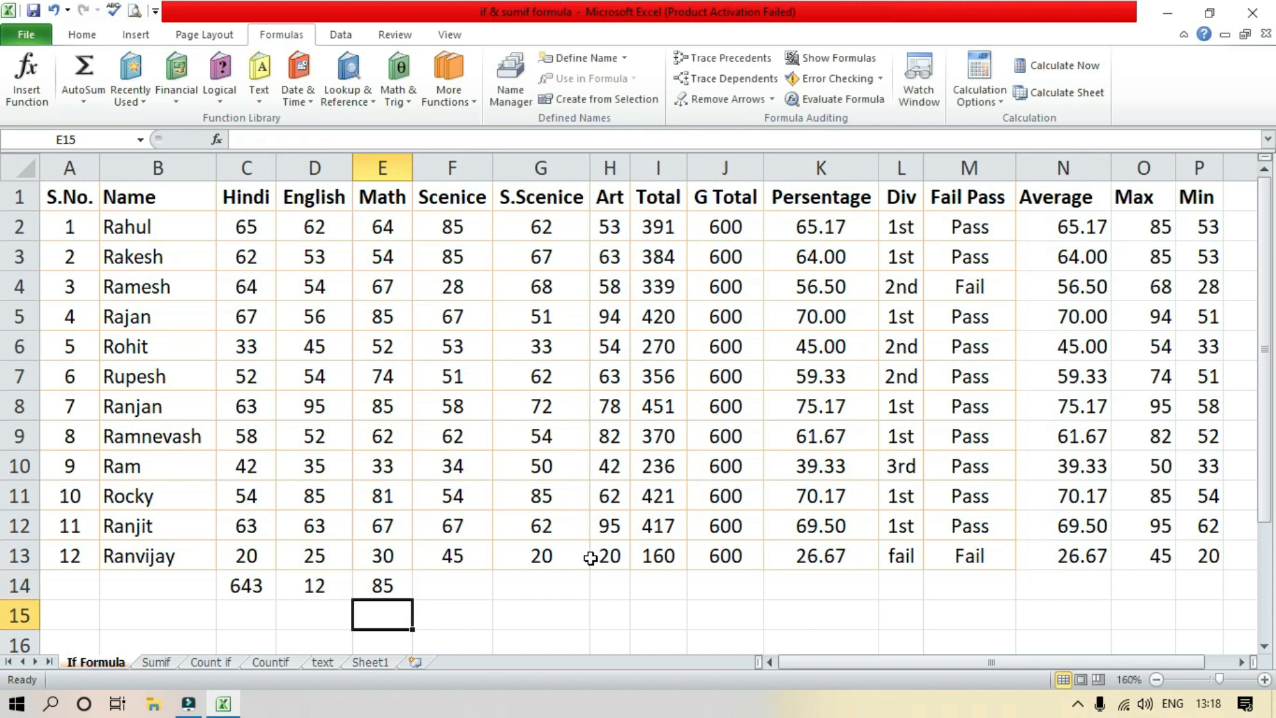
left_click(388, 583)
left_click_drag(388, 317, 48, 317)
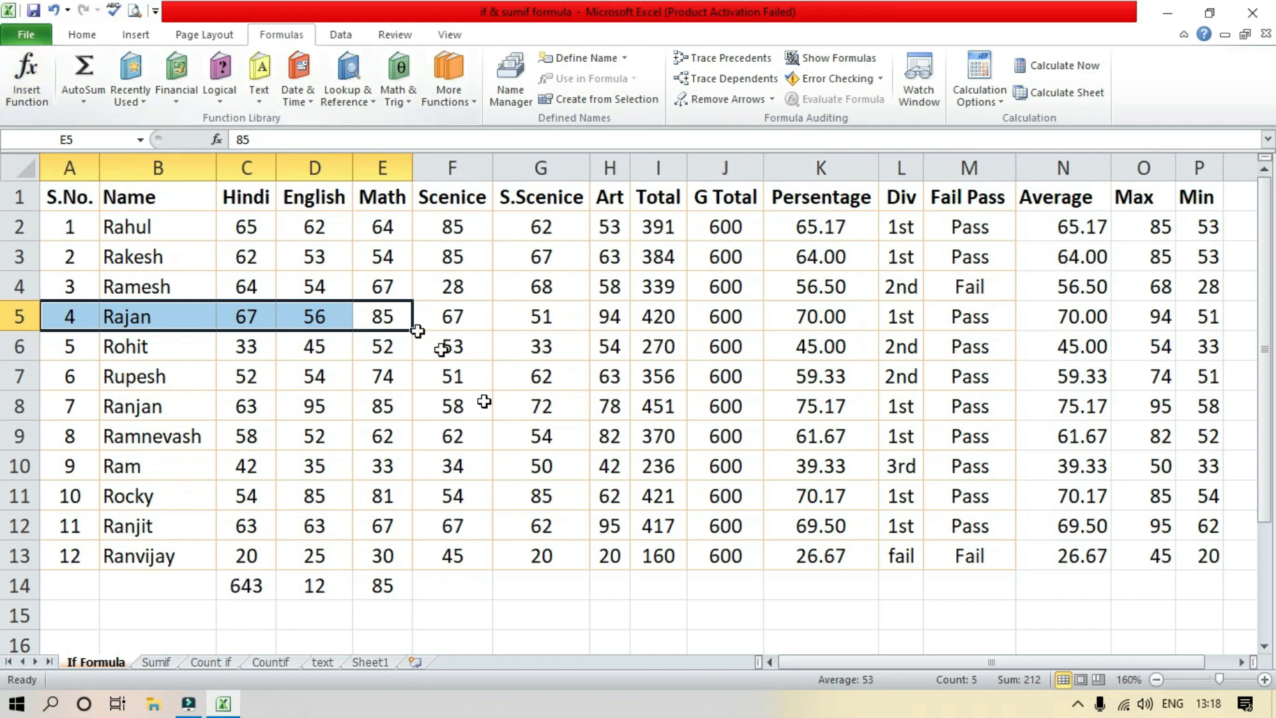
- Find the lowest Scenice mark of F2:F13 in F14 with AutoSum's Min function, and highlight the matching student's cells A4:F4
left_click(435, 588)
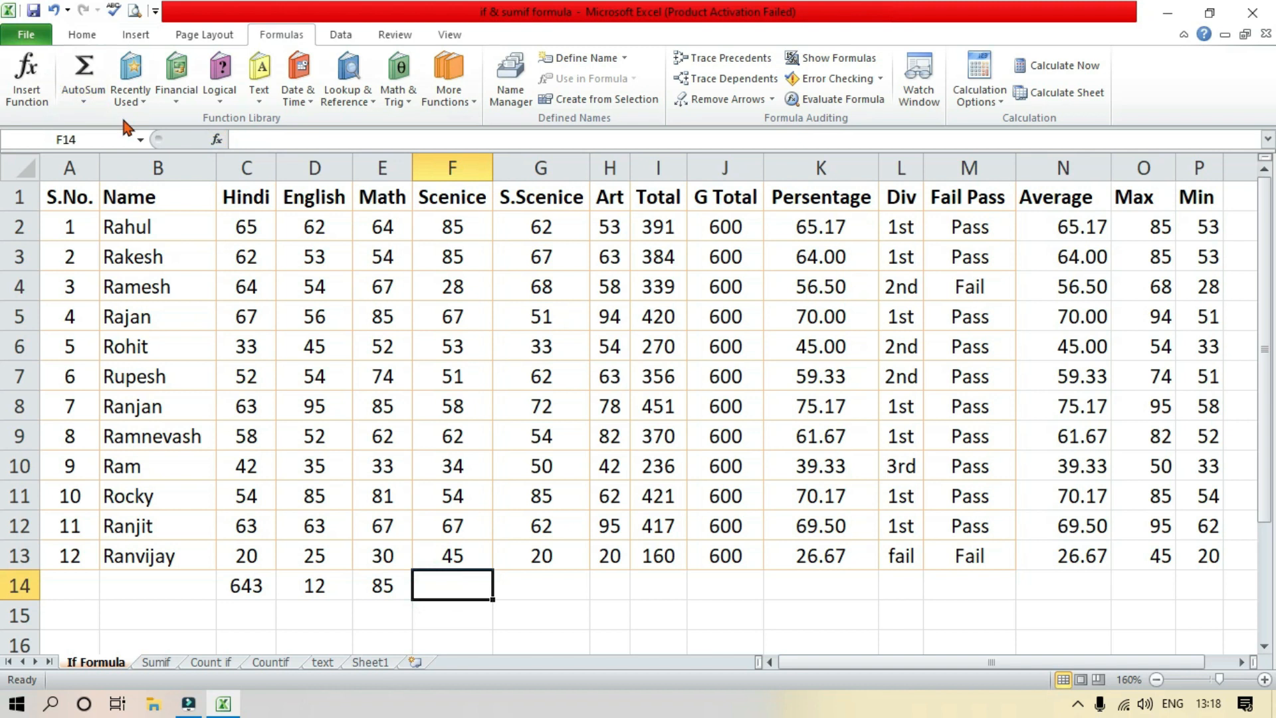
left_click(86, 97)
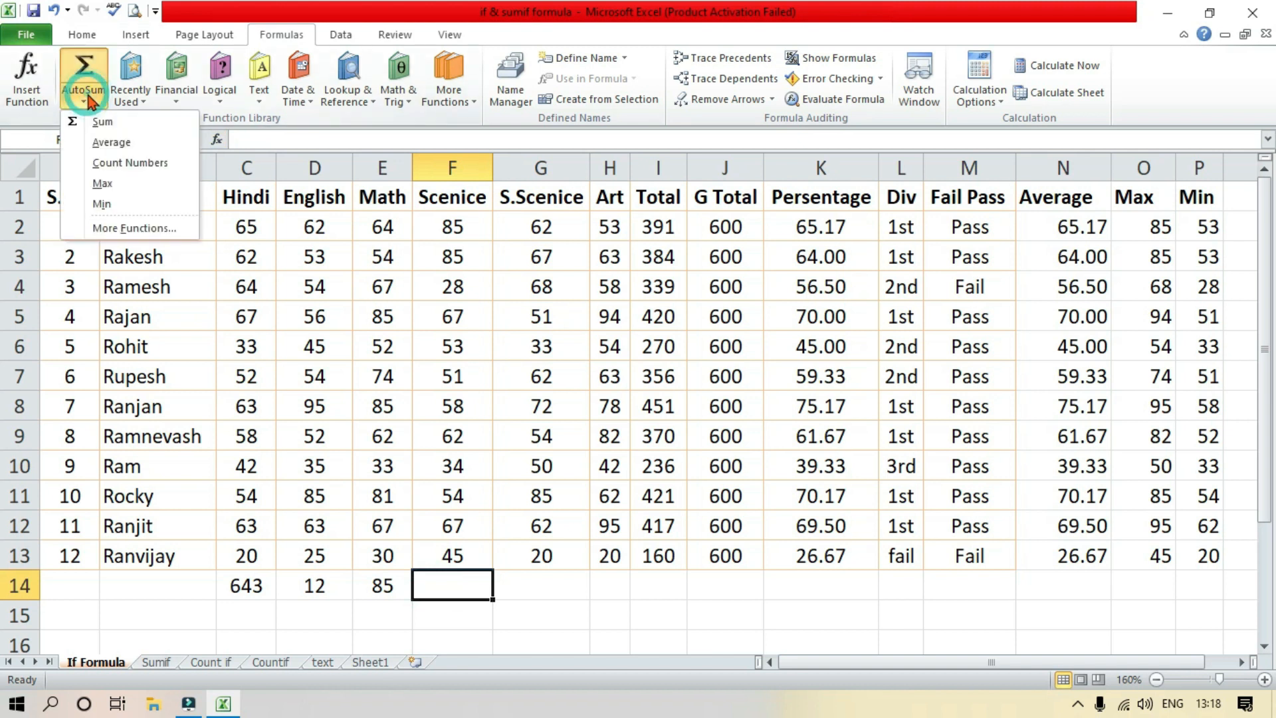
left_click(125, 203)
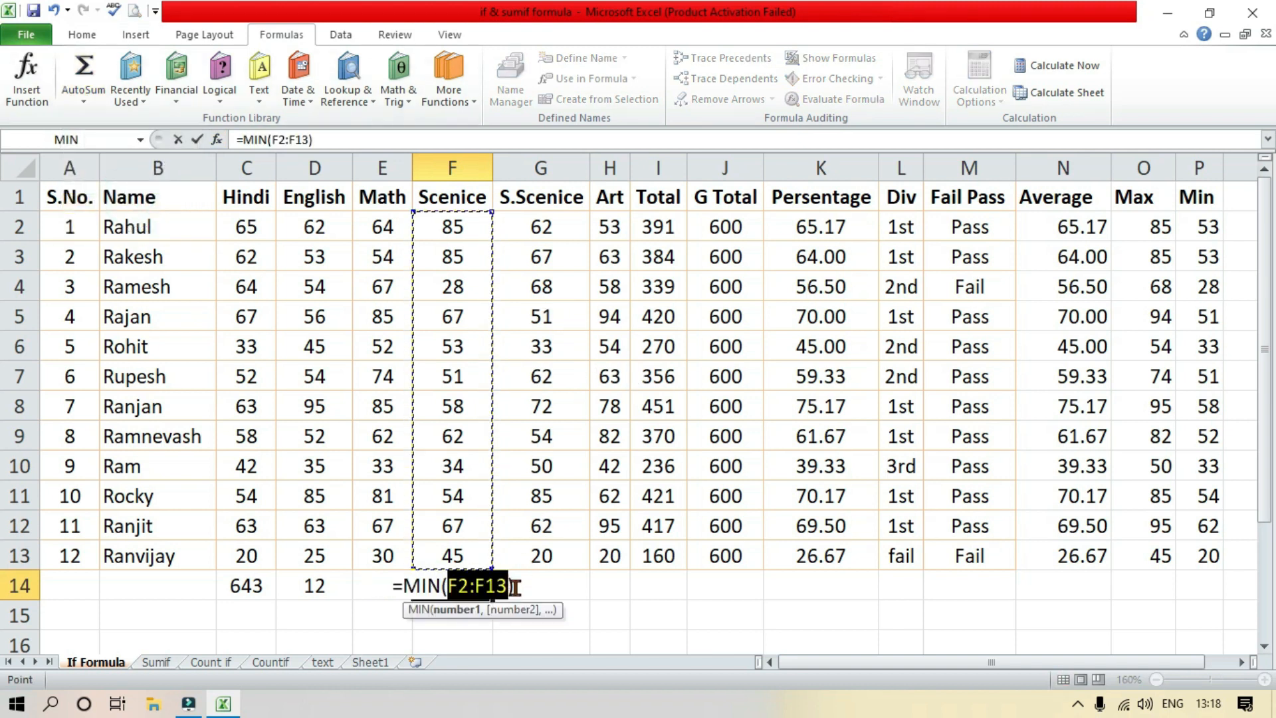
key("Return")
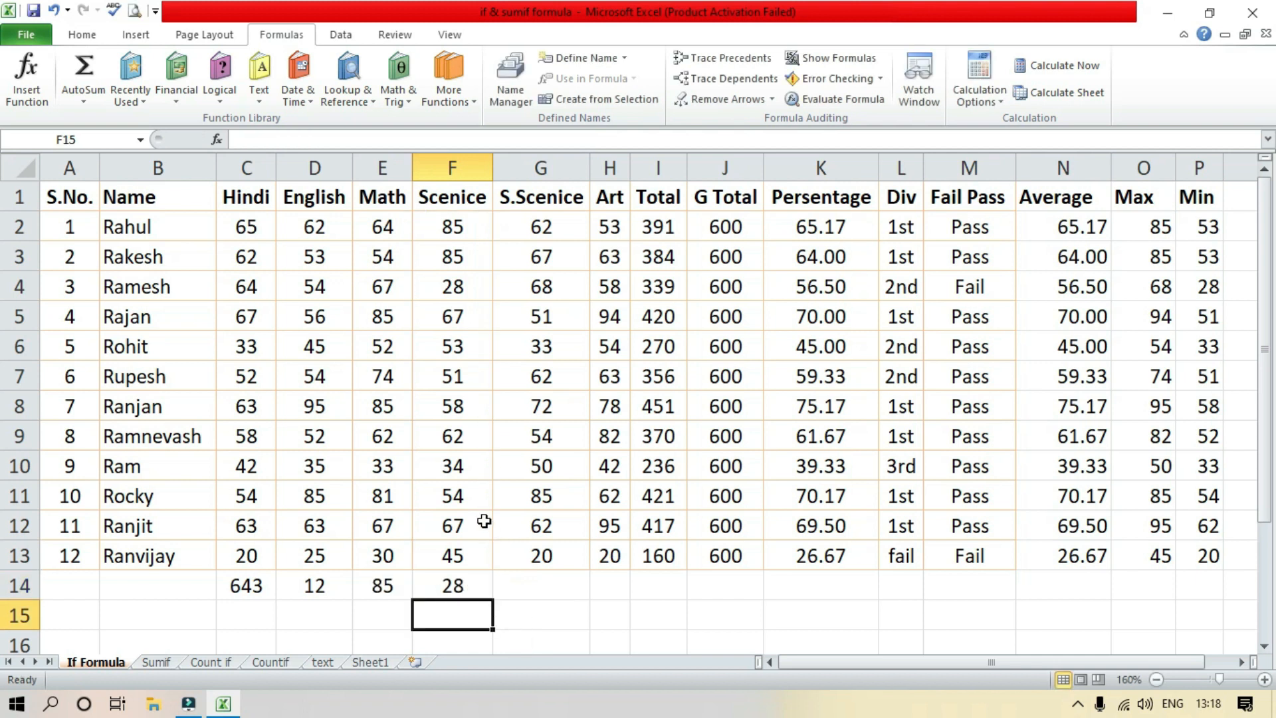
left_click(460, 582)
left_click_drag(472, 285, 58, 293)
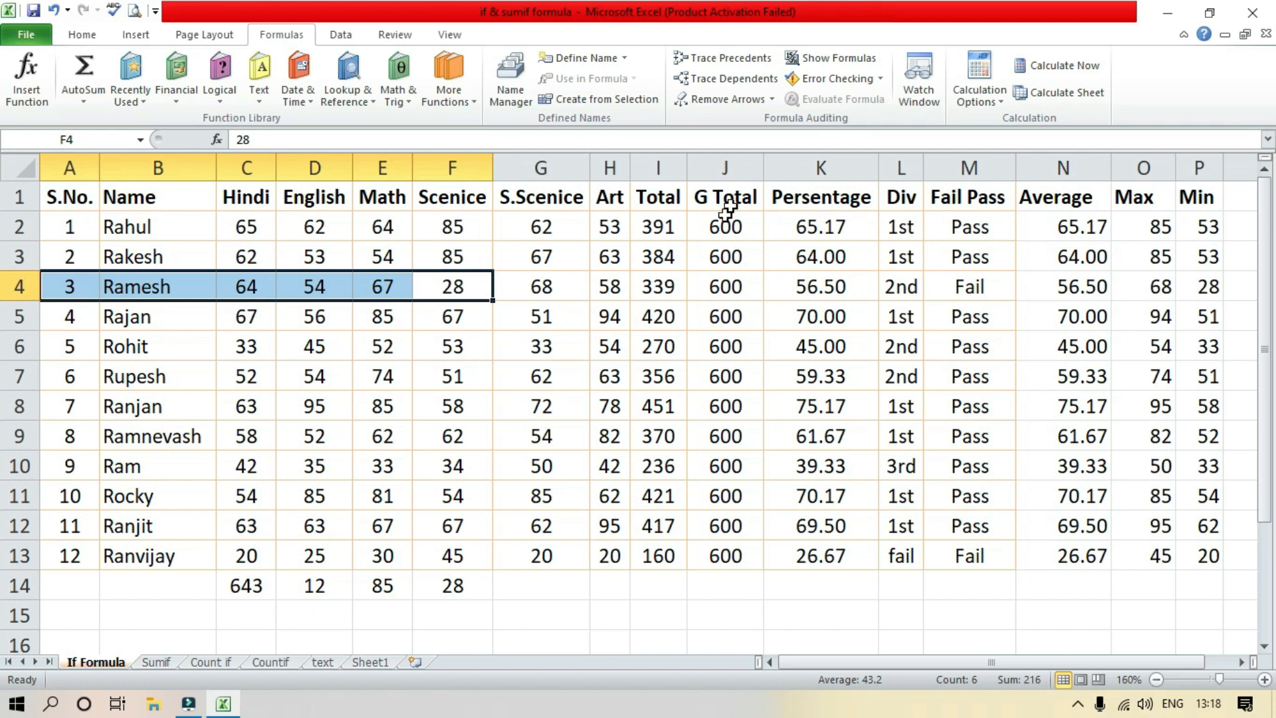
- Look at the Insert Function dialog reached through AutoSum's More Functions, and at the list of recently used functions
left_click(89, 102)
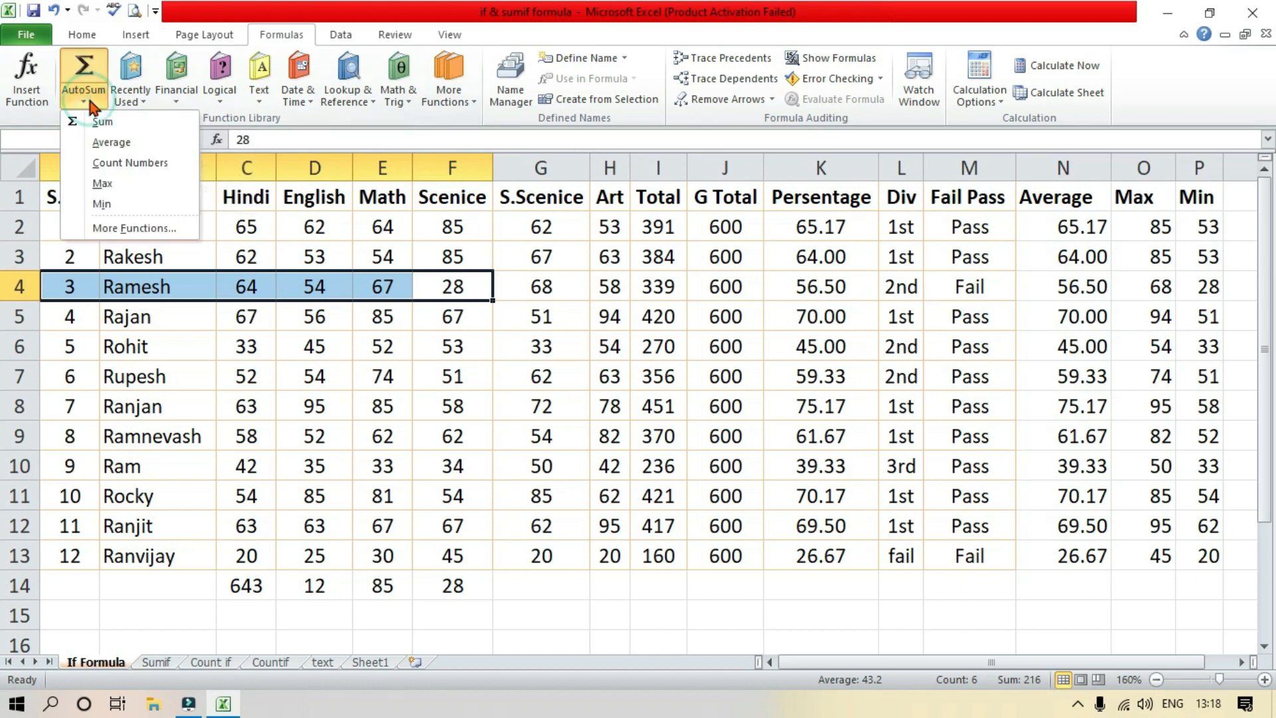
left_click(128, 229)
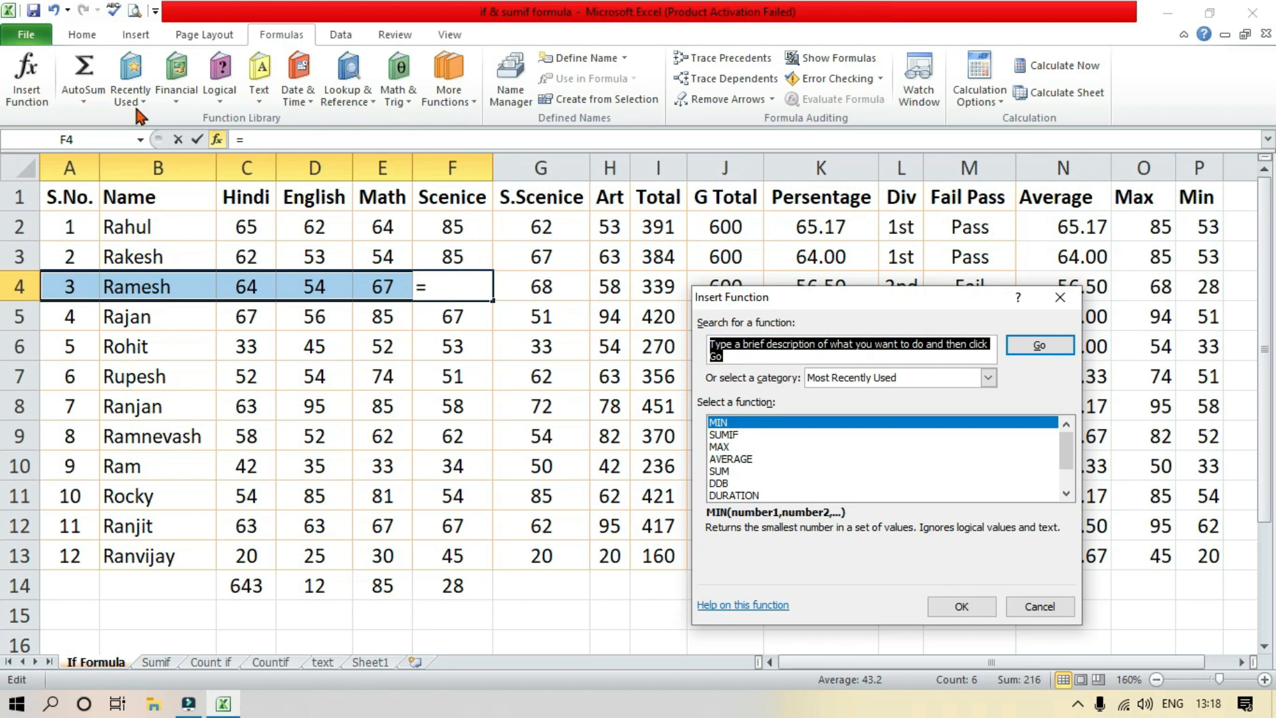
left_click(961, 607)
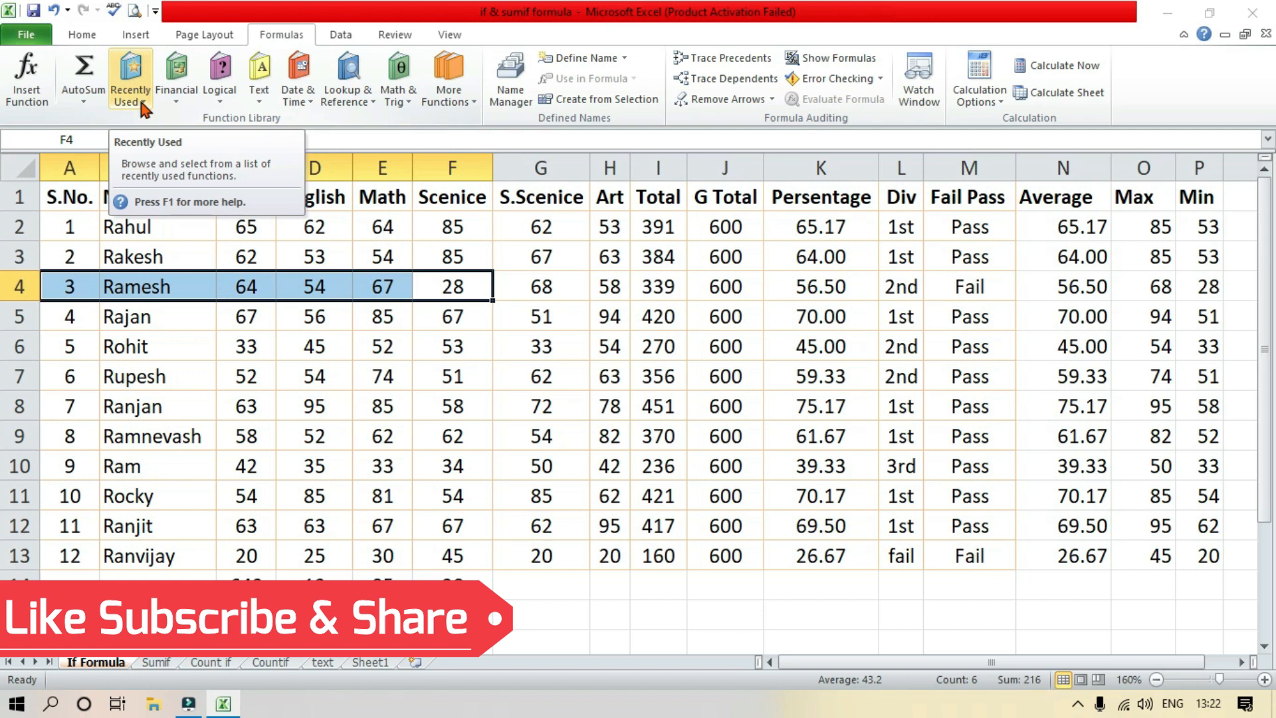
left_click(143, 101)
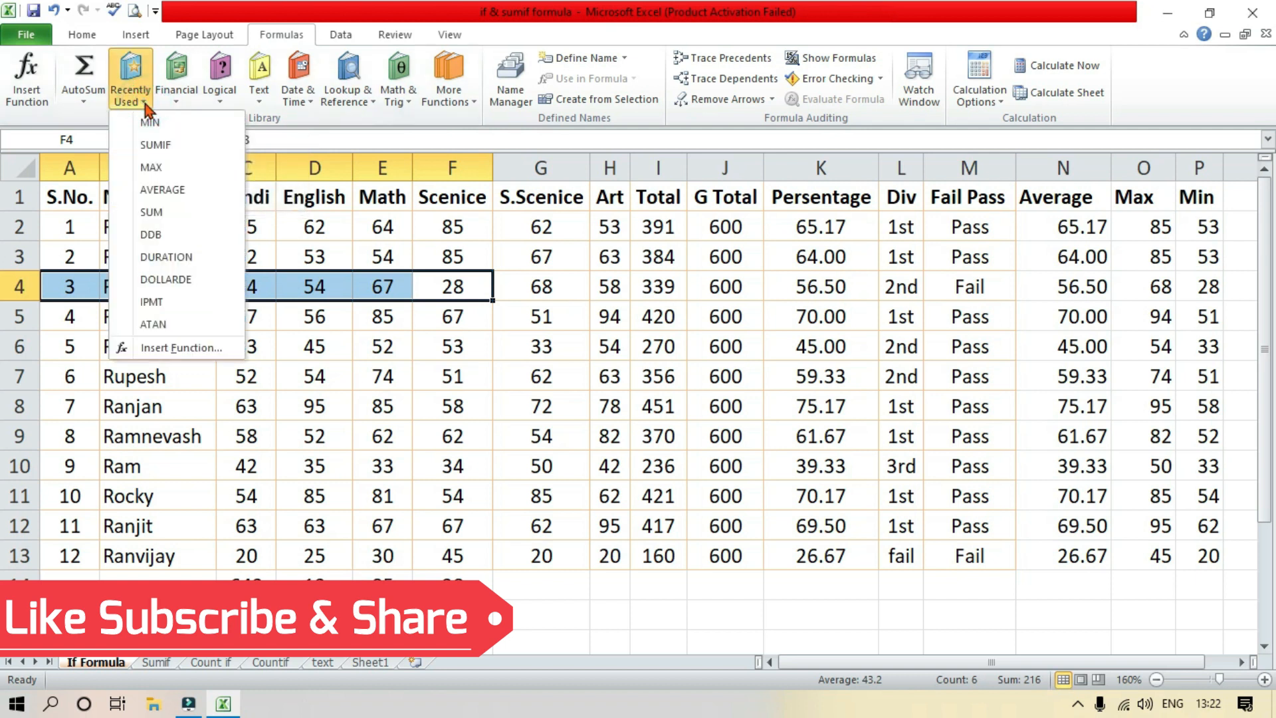
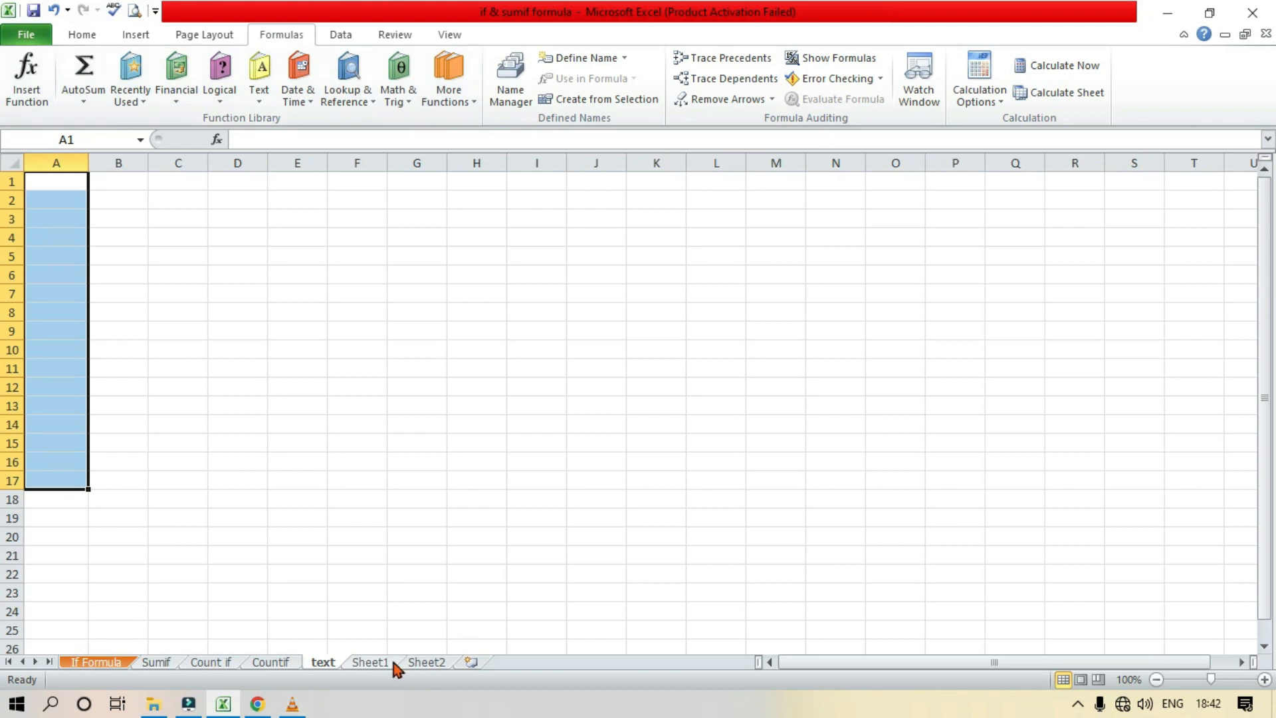
- In Sheet1's EMI Calculator, widen column A and enter 200000 as loan amount, 16% as interest and 2 as years in B2:B4
left_click(126, 252)
left_click_drag(229, 174, 240, 170)
left_click(334, 257)
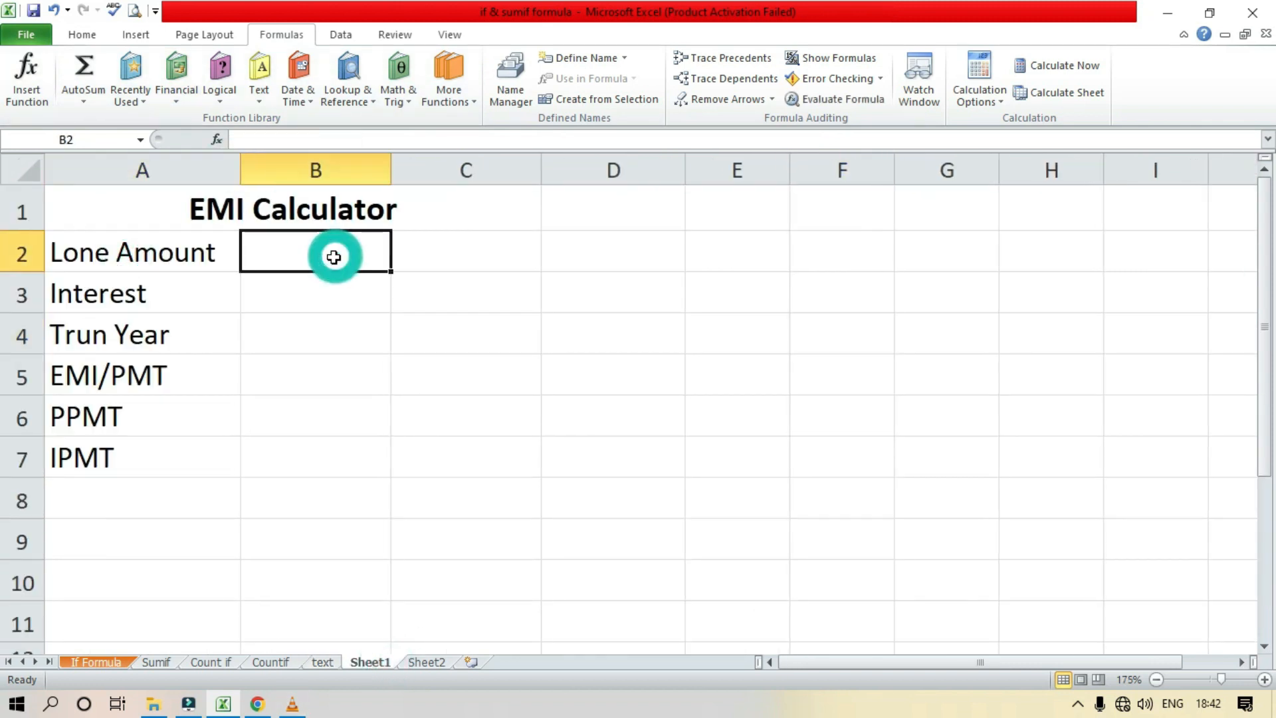
type("200000")
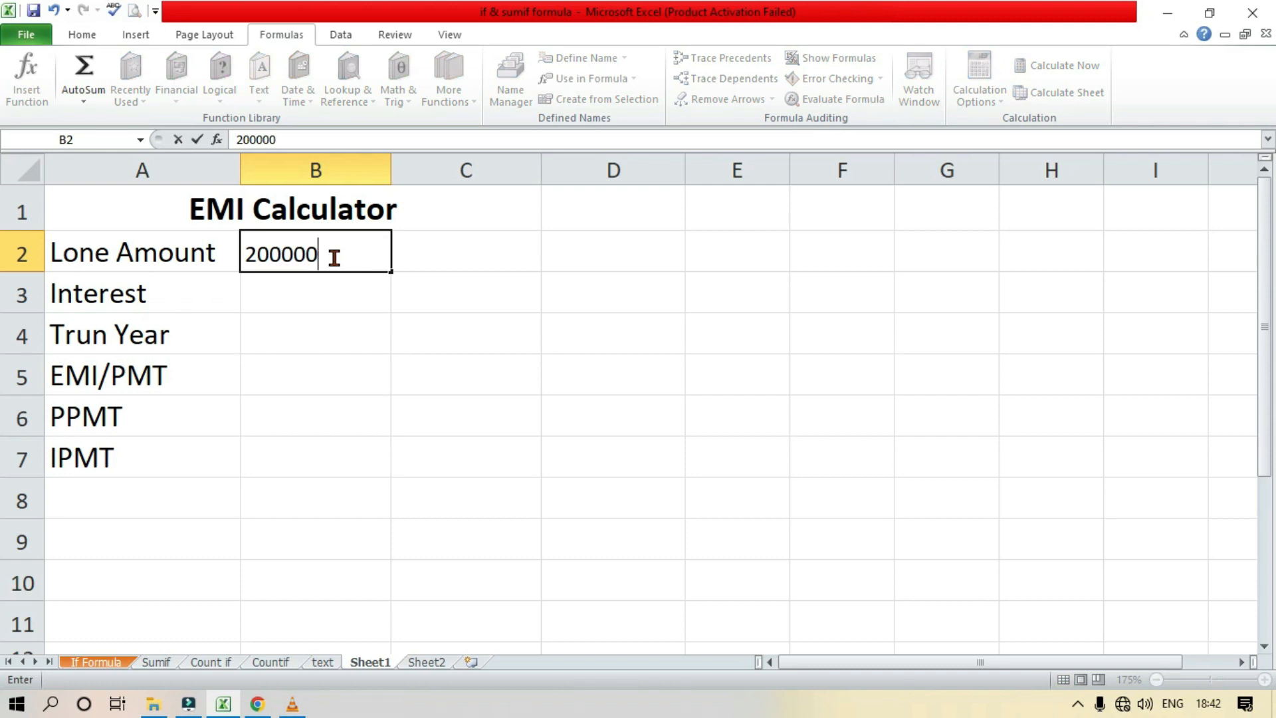
key("Return")
type("16")
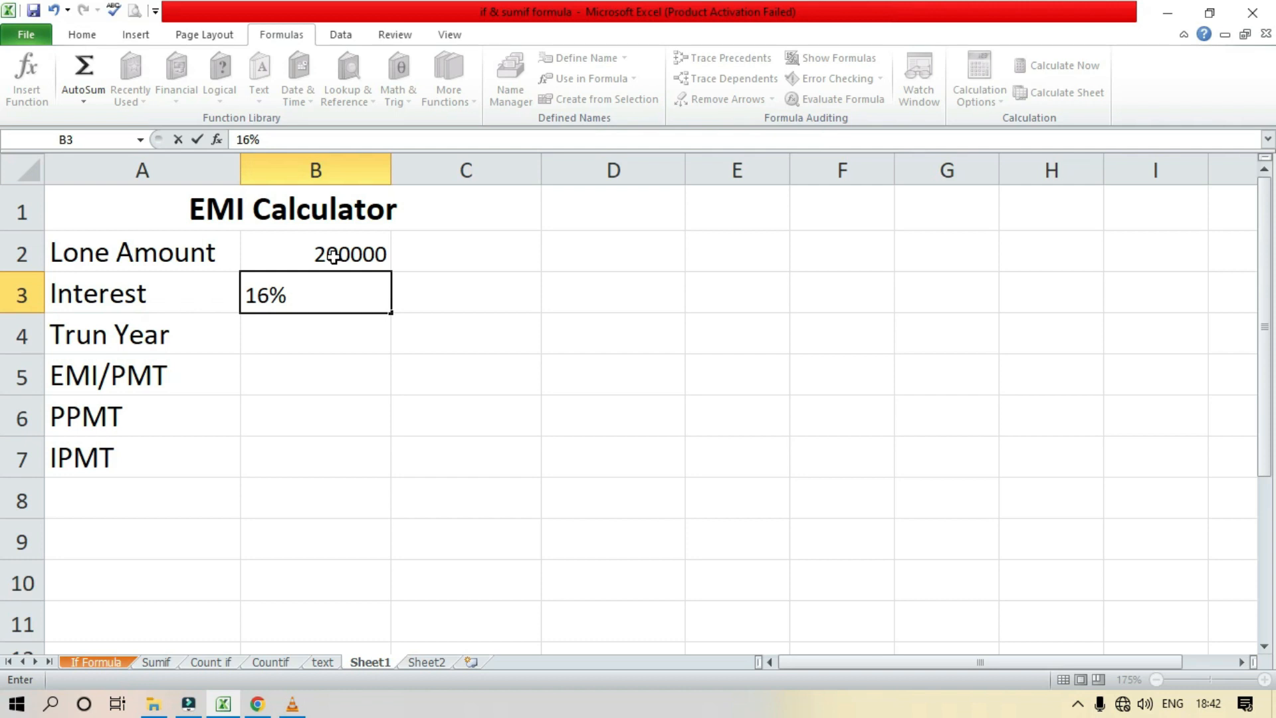
key("Return")
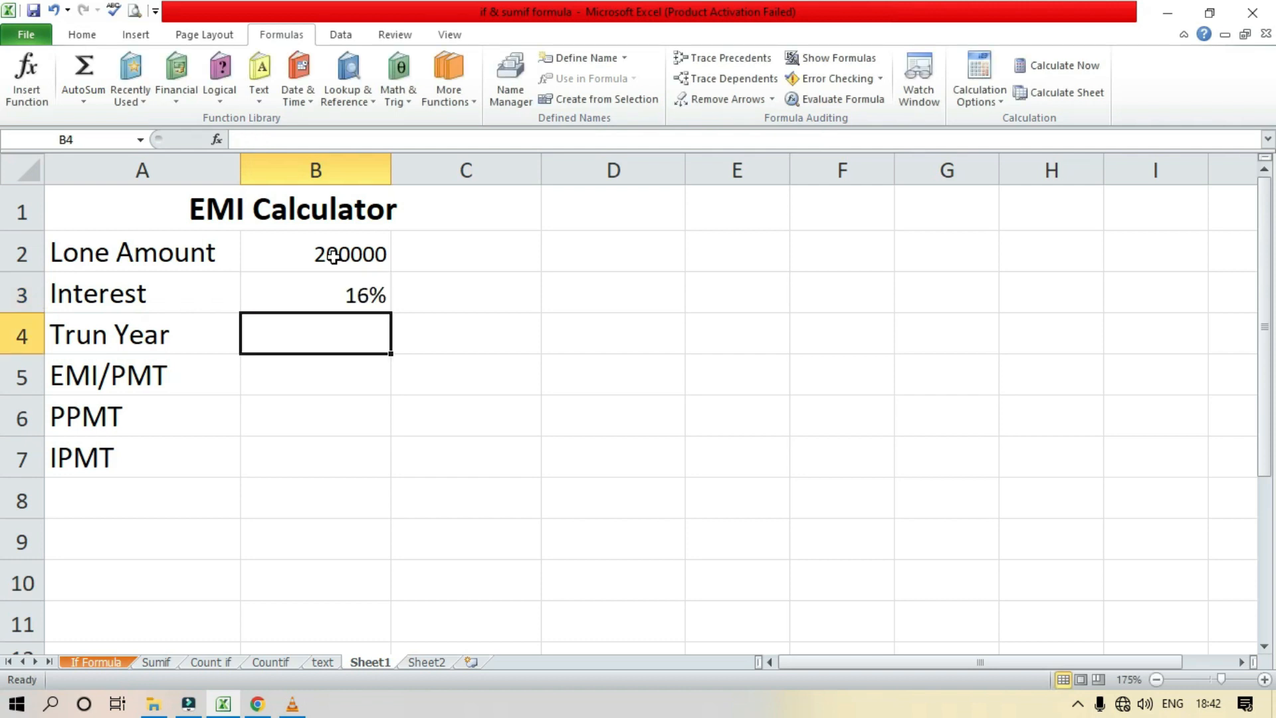
type("2")
key("Return")
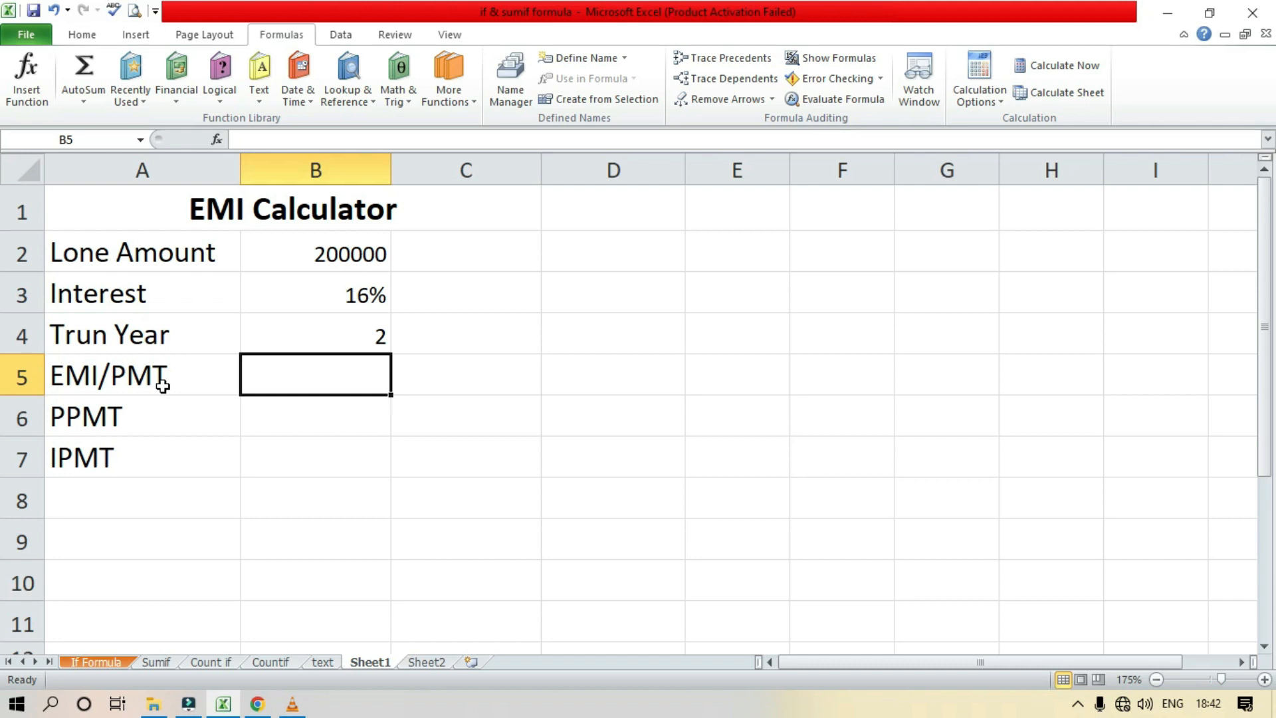
left_click(279, 418)
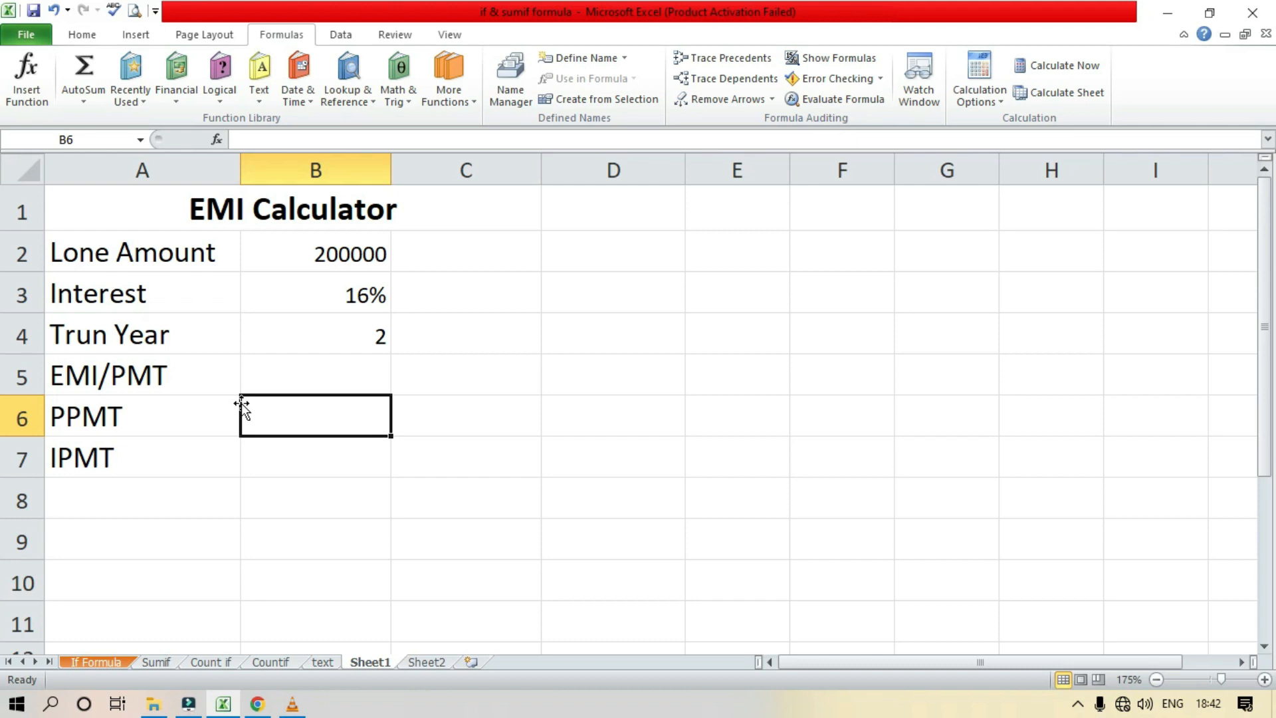
left_click(297, 450)
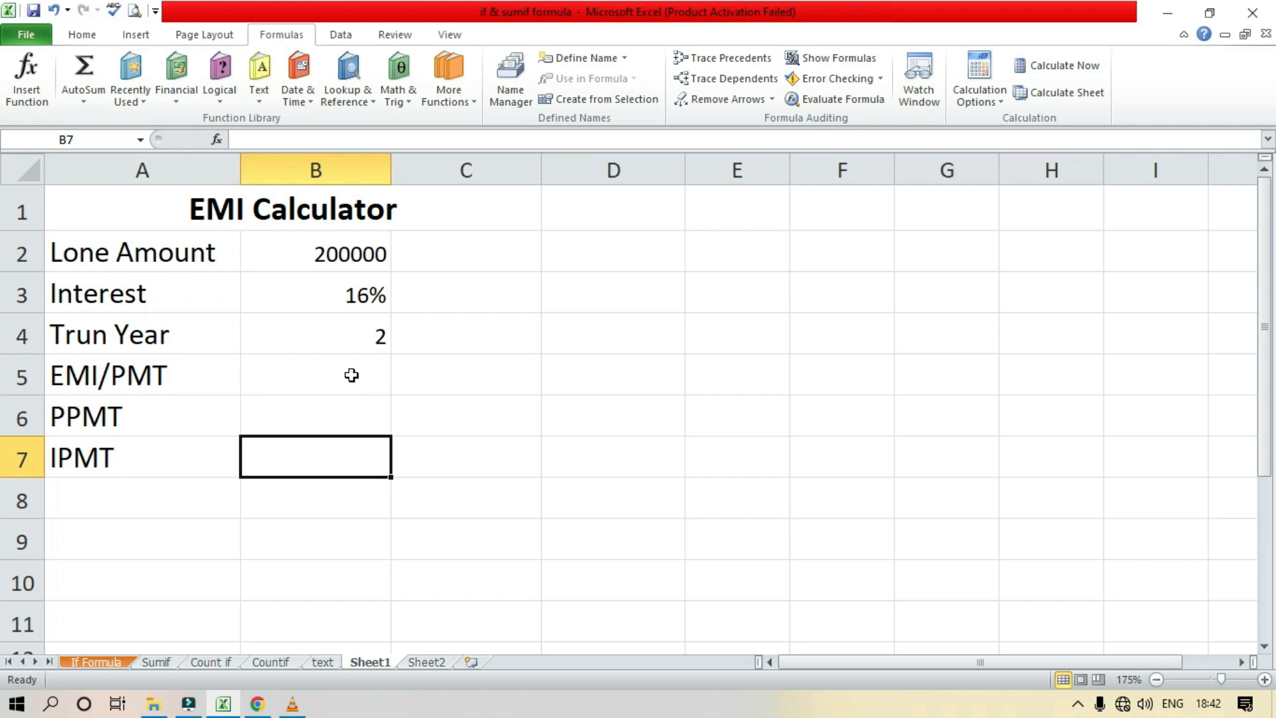
- Insert the financial function PMT in B5 and set its Rate argument to B3/12
left_click(345, 376)
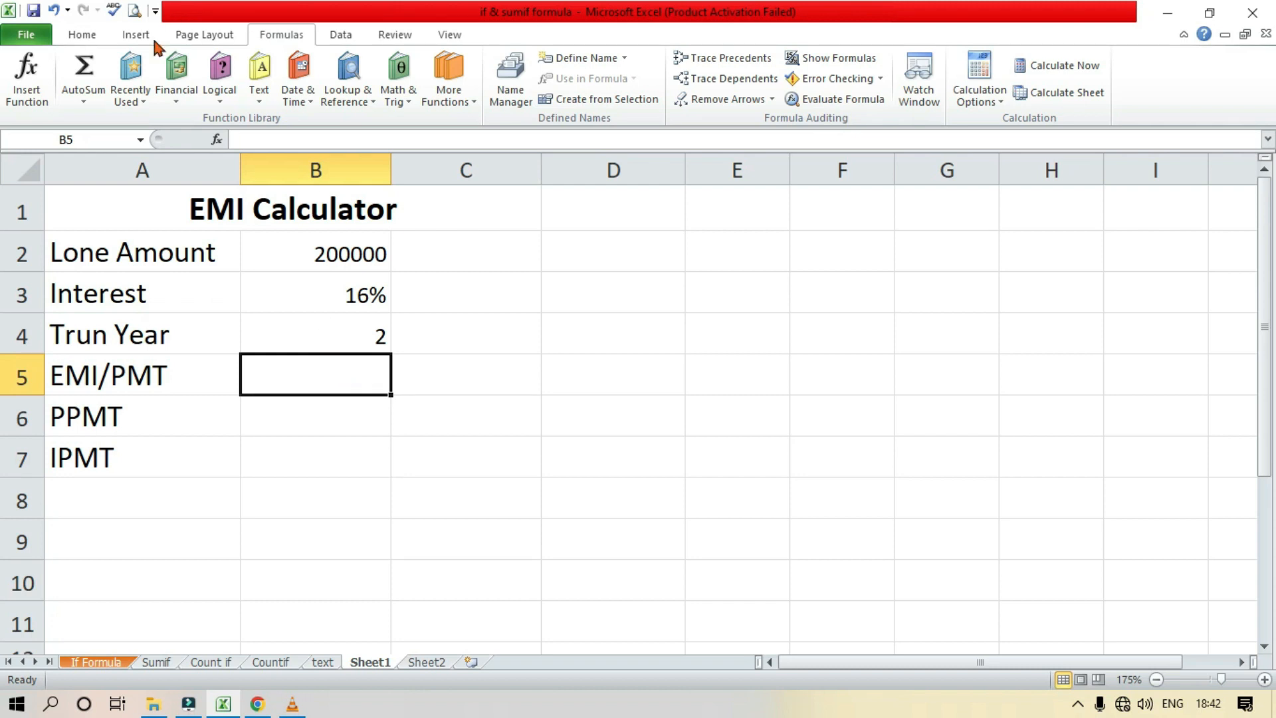
left_click(176, 104)
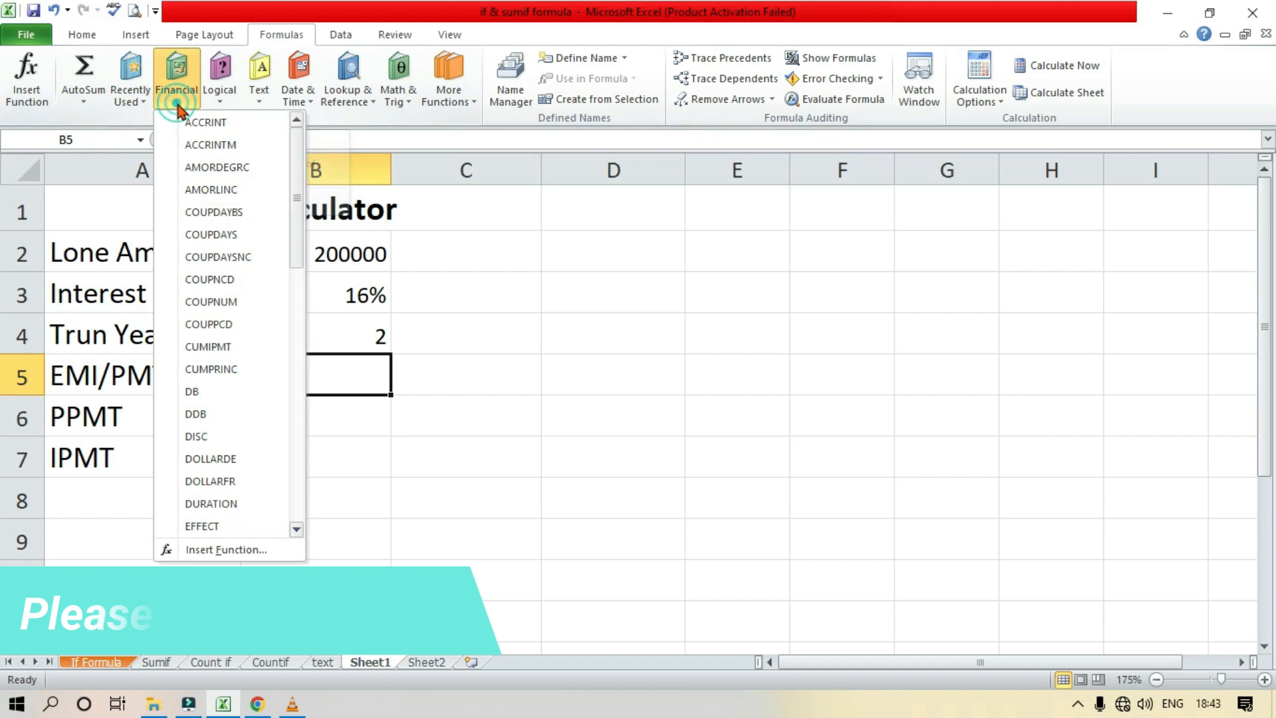
left_click_drag(302, 165, 312, 333)
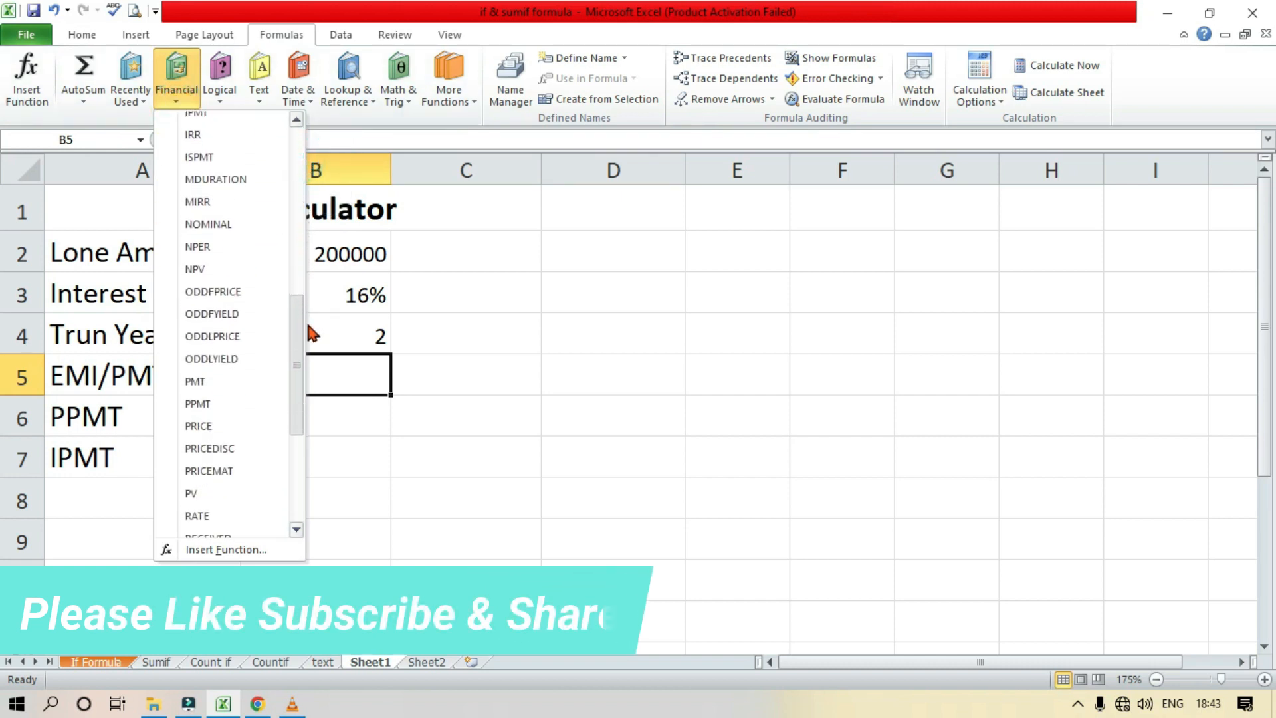
left_click(207, 382)
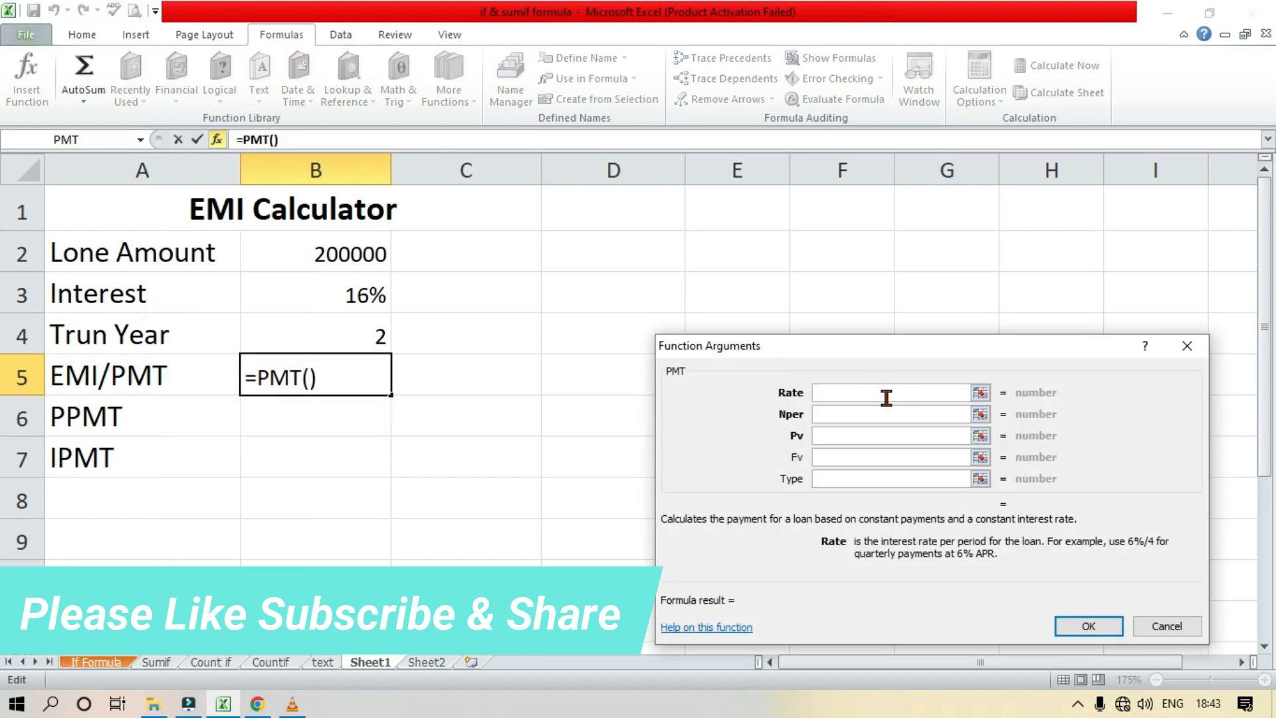
left_click(341, 295)
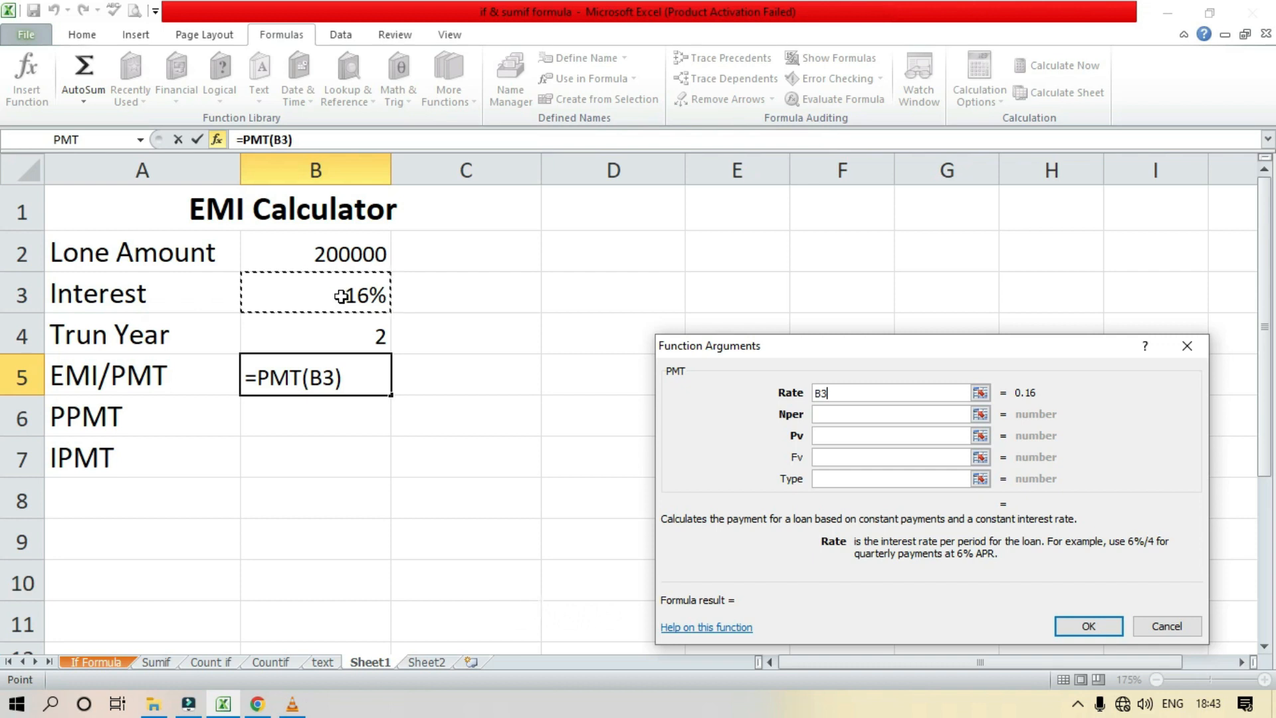
type("/12")
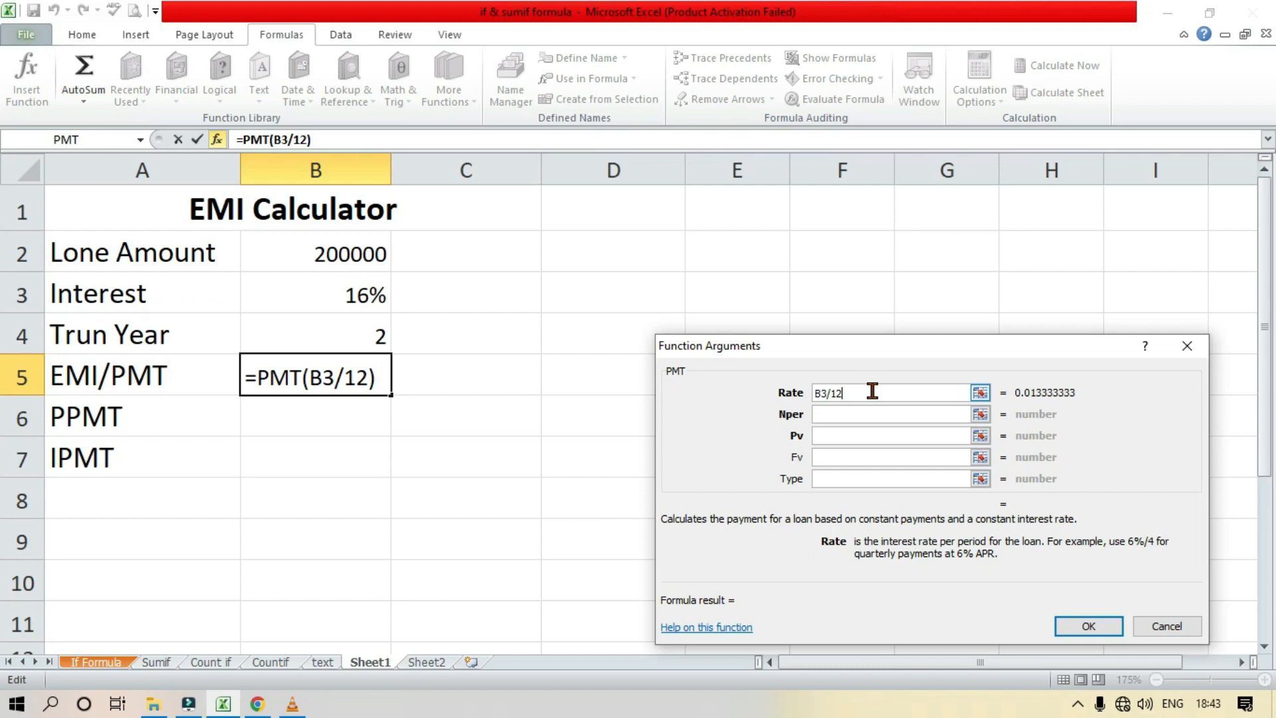
- Complete the PMT function in B5 with B4*12 as Nper and B2 as Pv
left_click(827, 414)
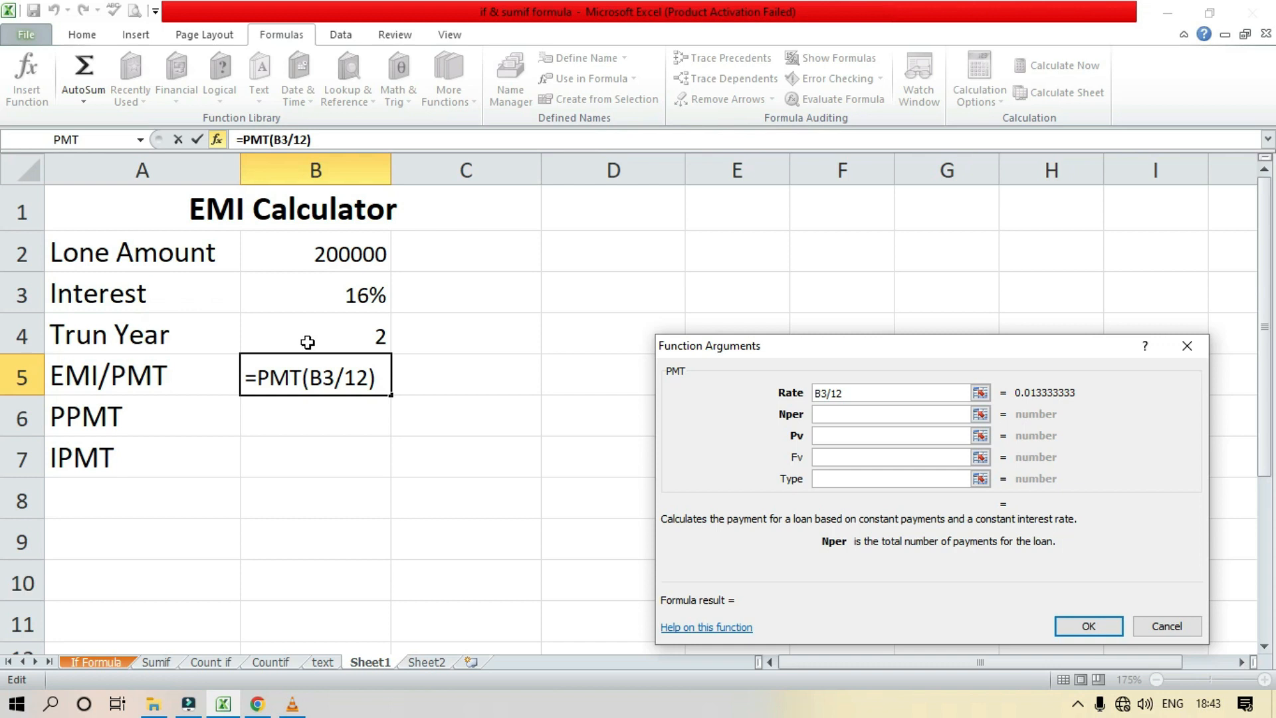
left_click(353, 332)
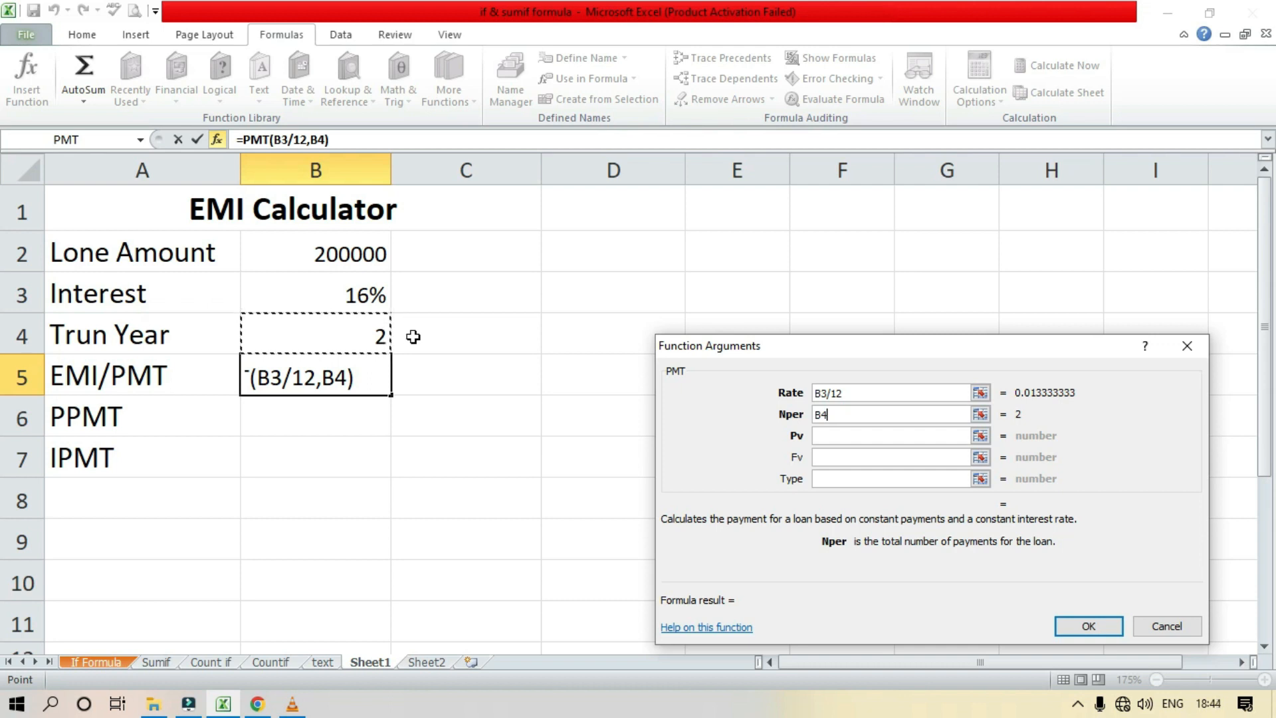
type("*12")
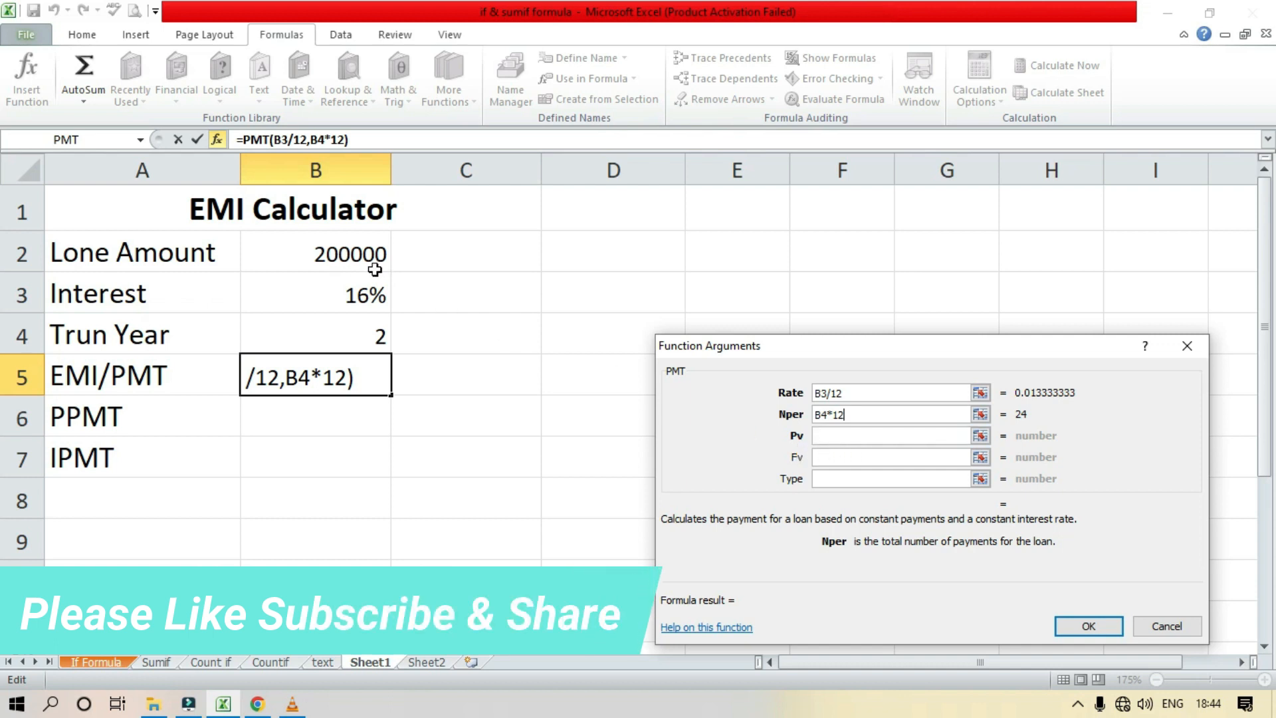
left_click(867, 437)
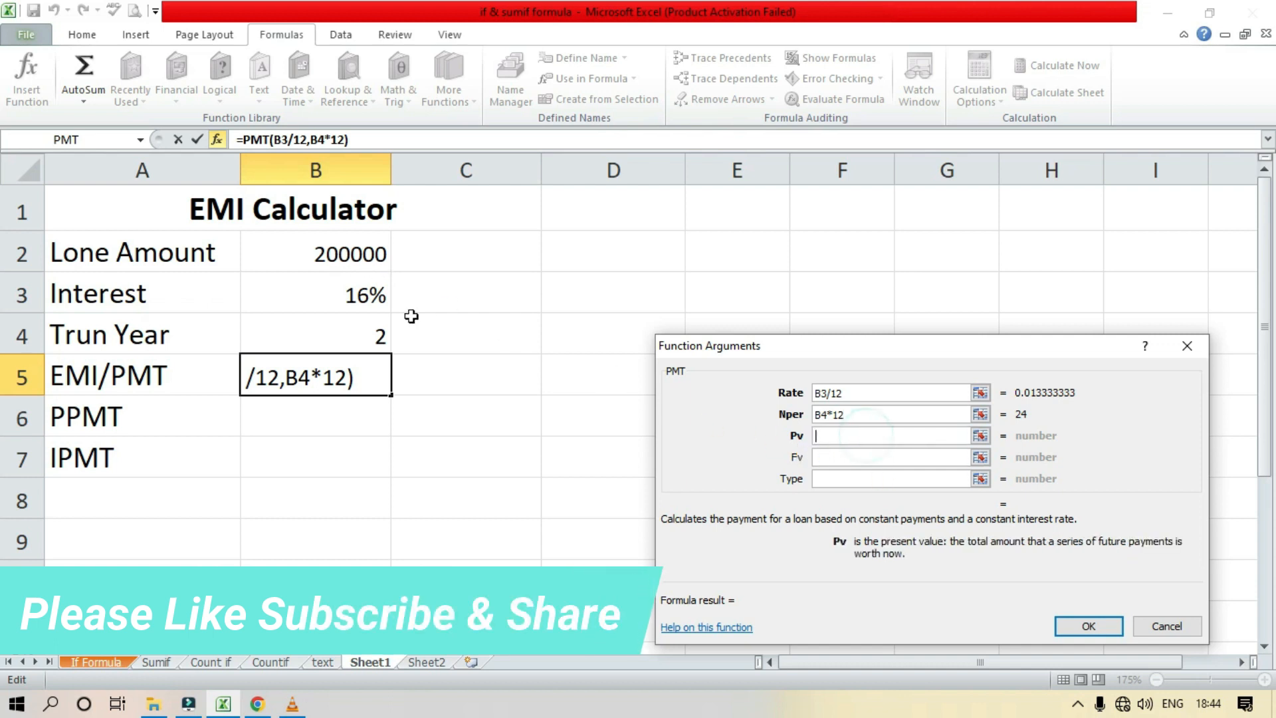
left_click(324, 253)
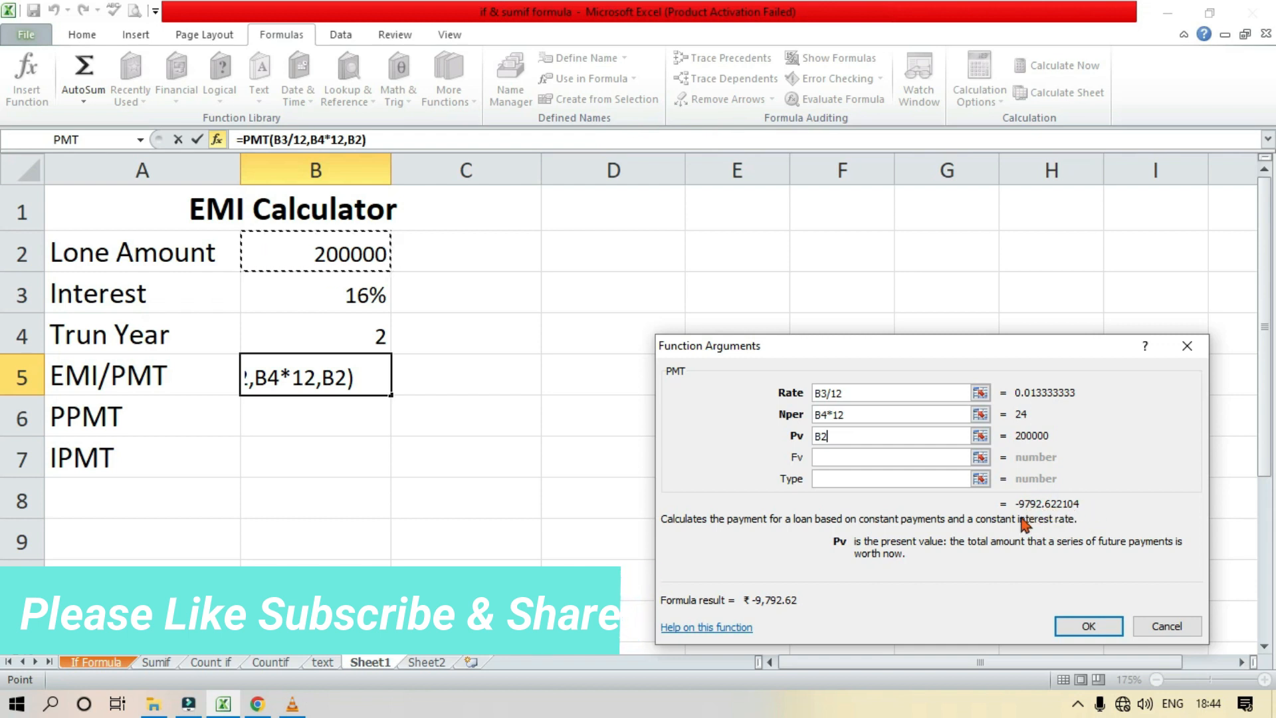
left_click(1091, 627)
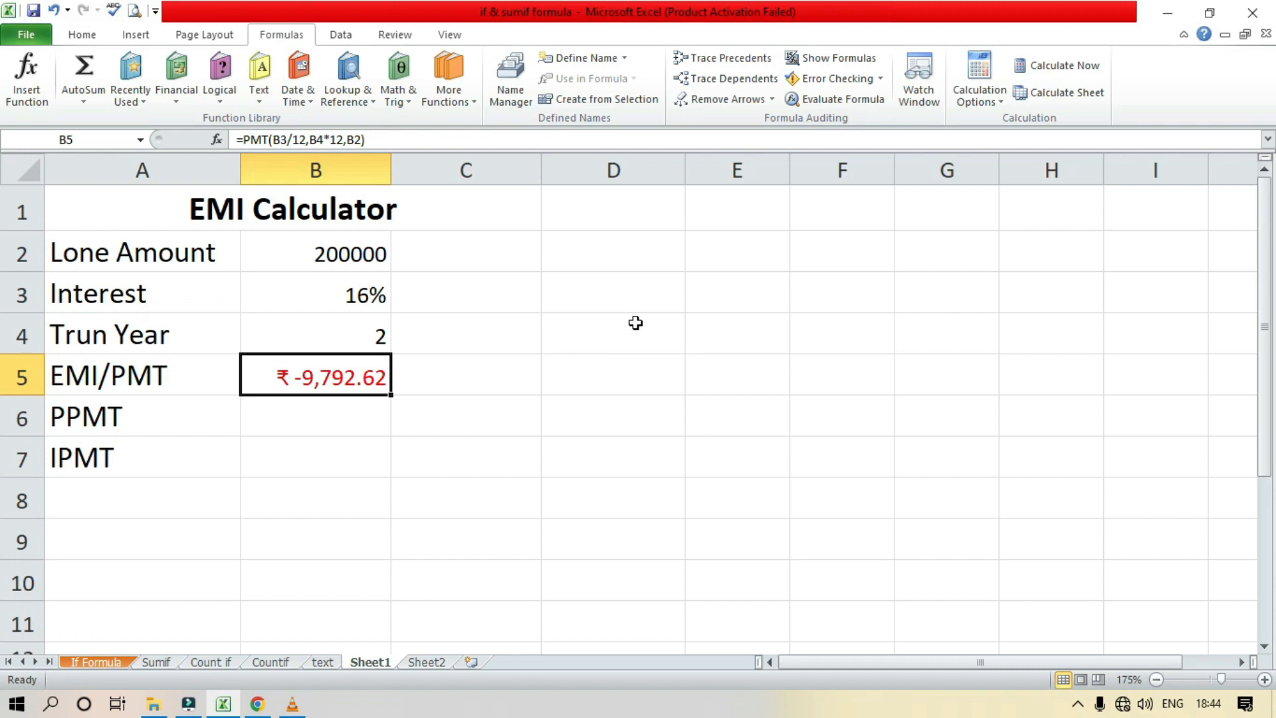
- Put a minus sign before PMT in B5 so the formula reads =-PMT(B3/12,B4*12,B2)
double_click(334, 377)
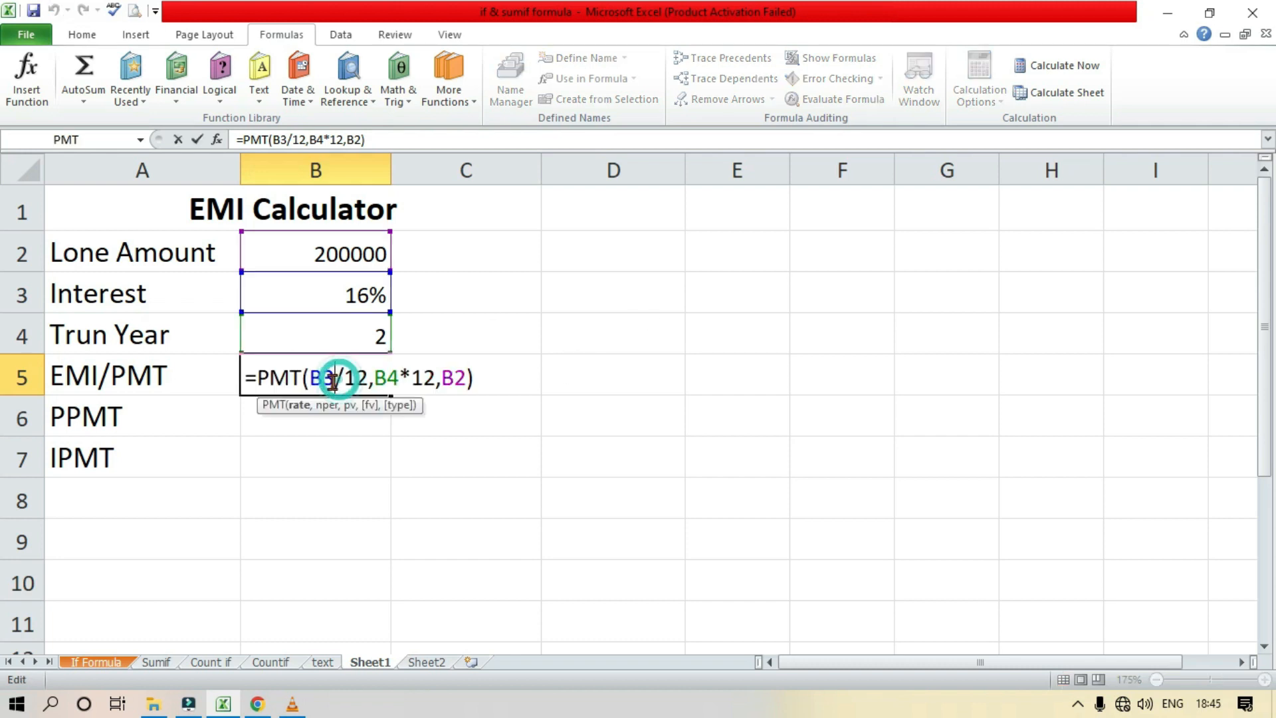
left_click(264, 377)
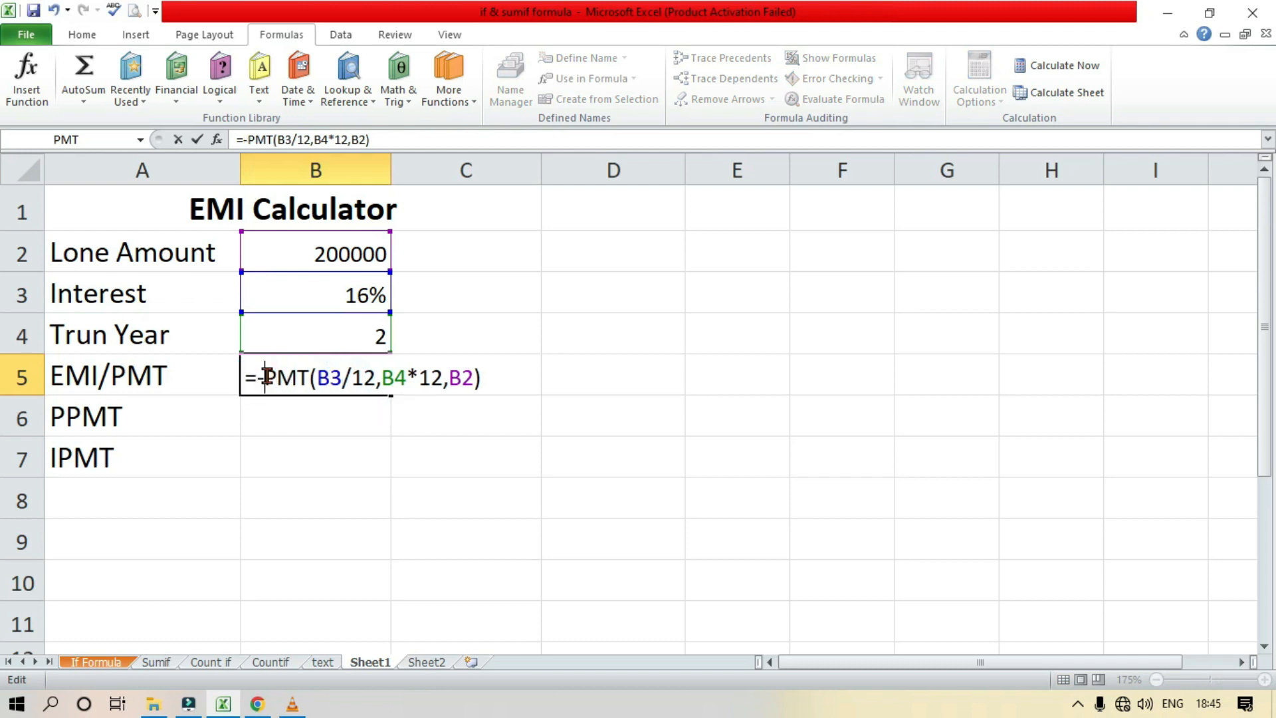
key("Return")
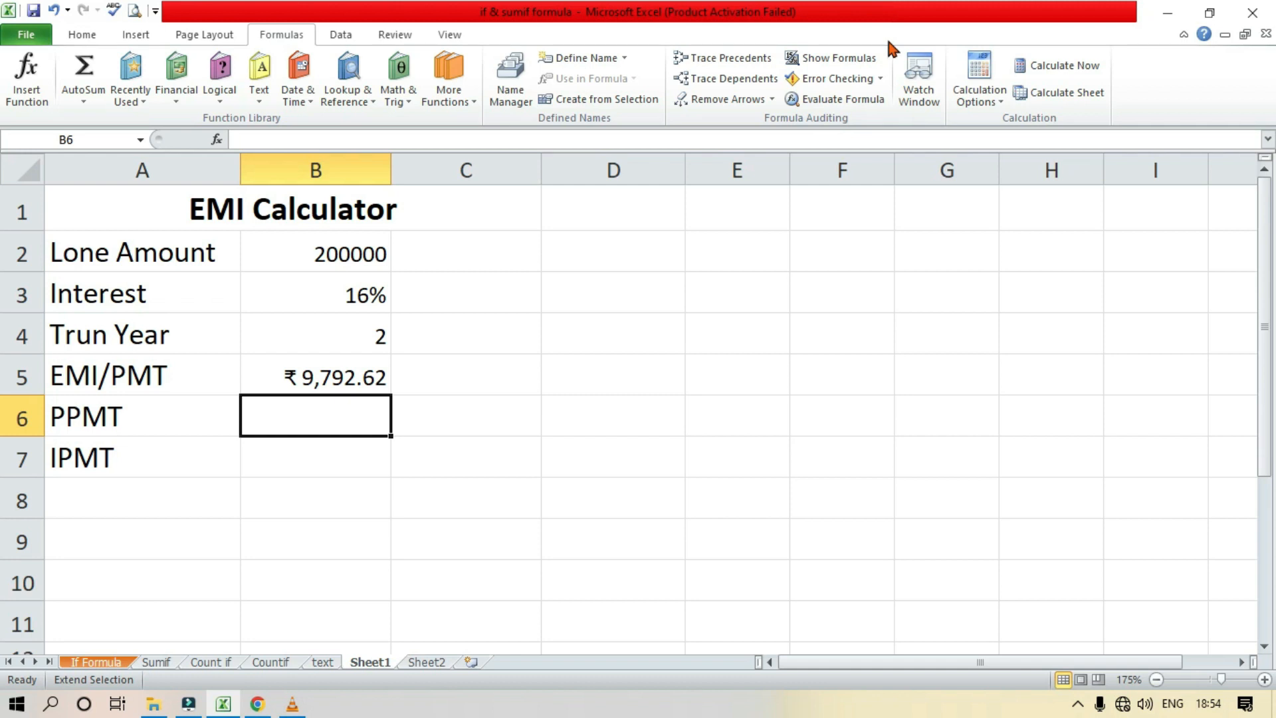
- Insert the financial function PPMT in B6 and set its Rate argument to B3/12
left_click(174, 94)
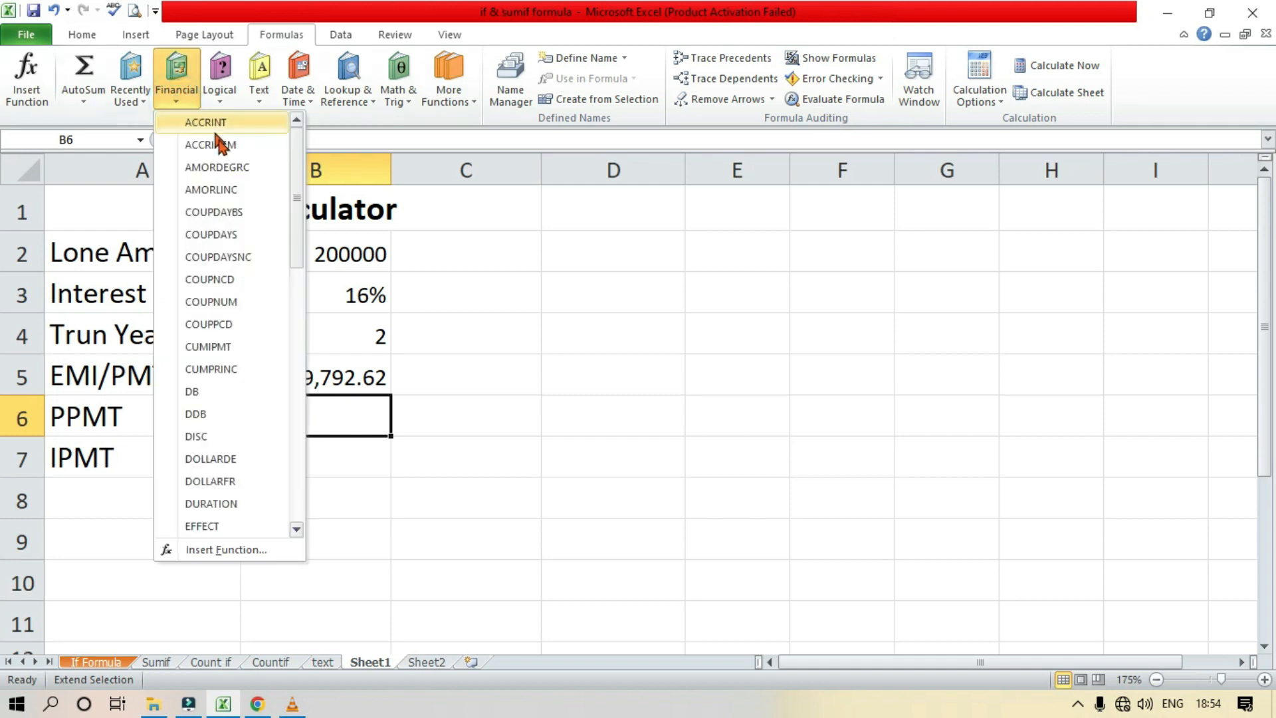
left_click(297, 161)
left_click_drag(294, 279, 297, 368)
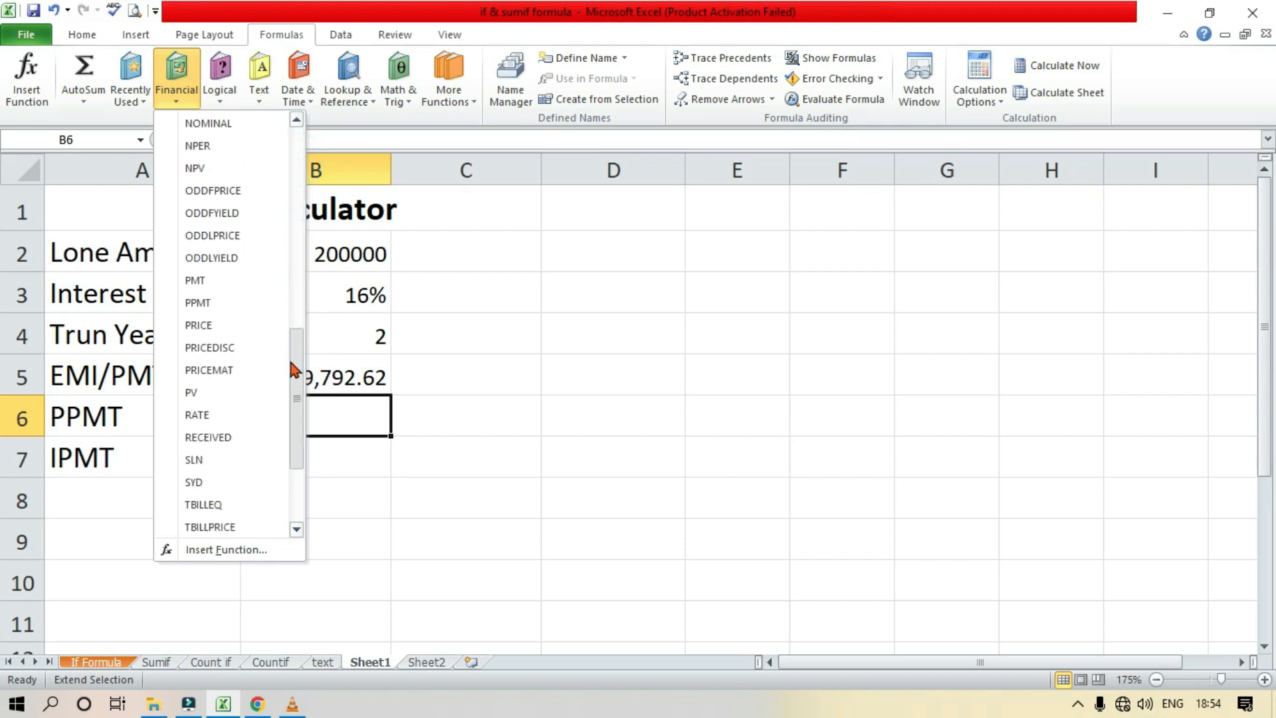
left_click(236, 302)
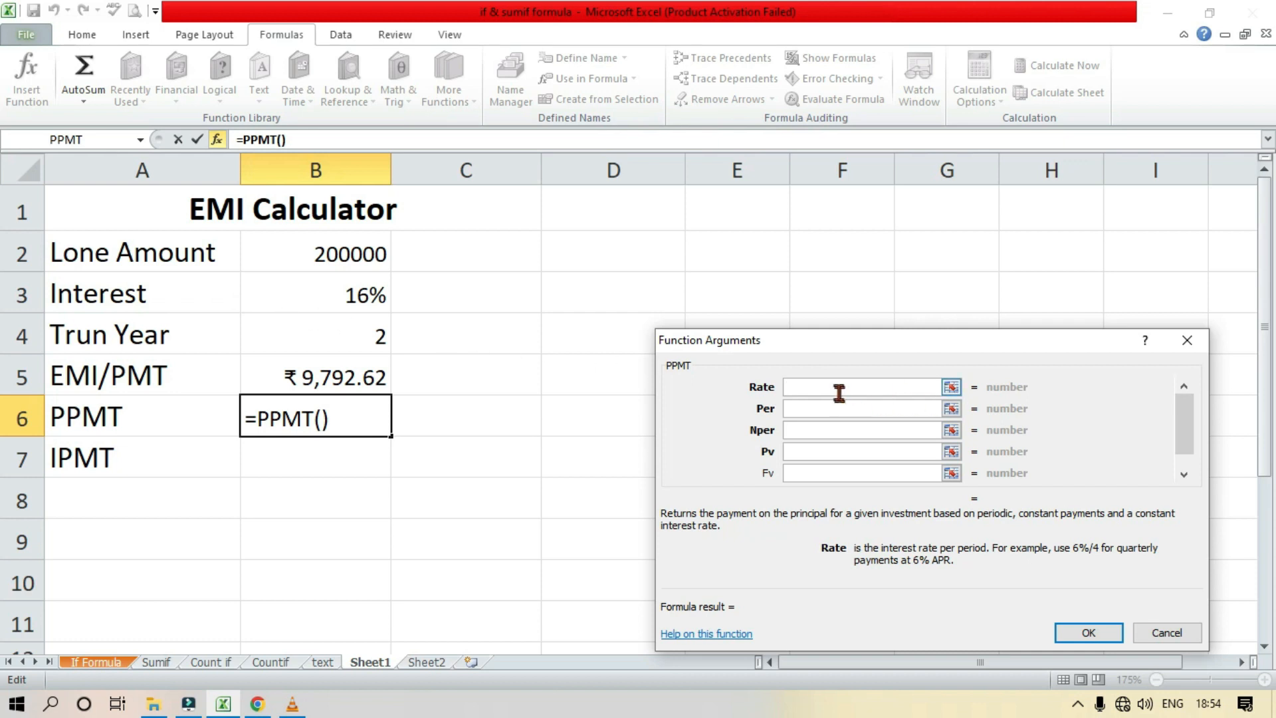
left_click(299, 286)
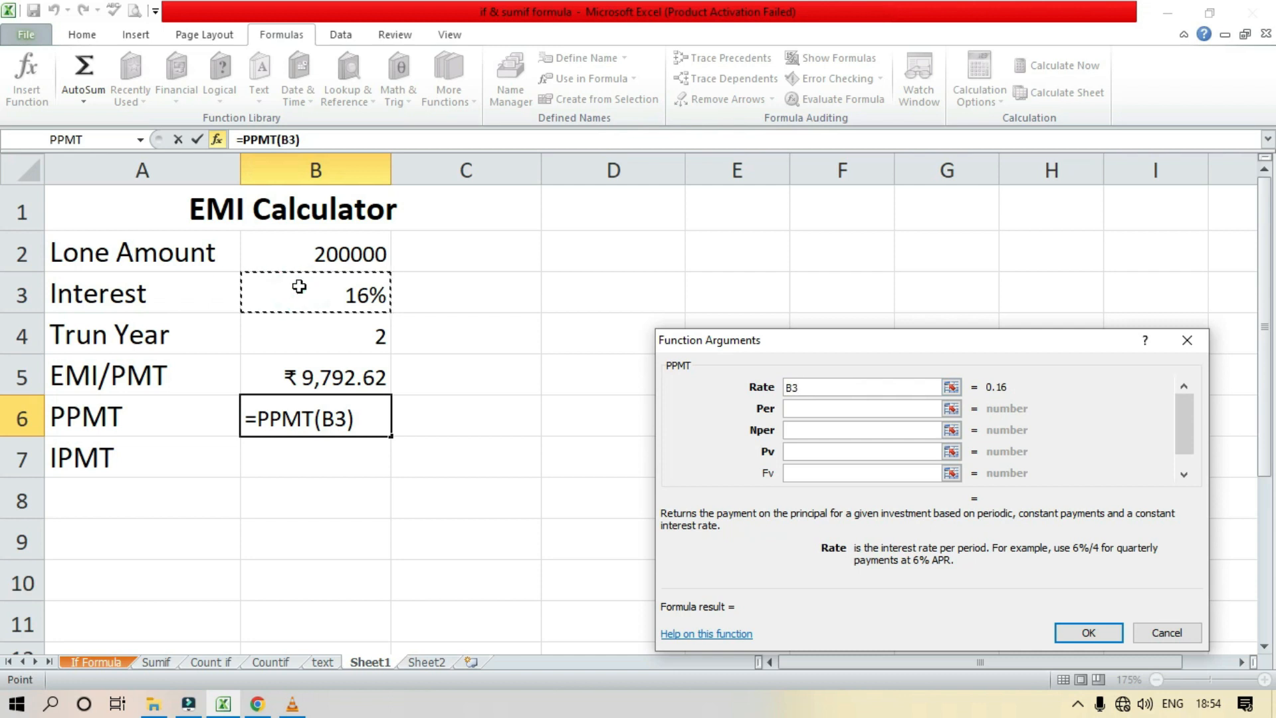
type("/12")
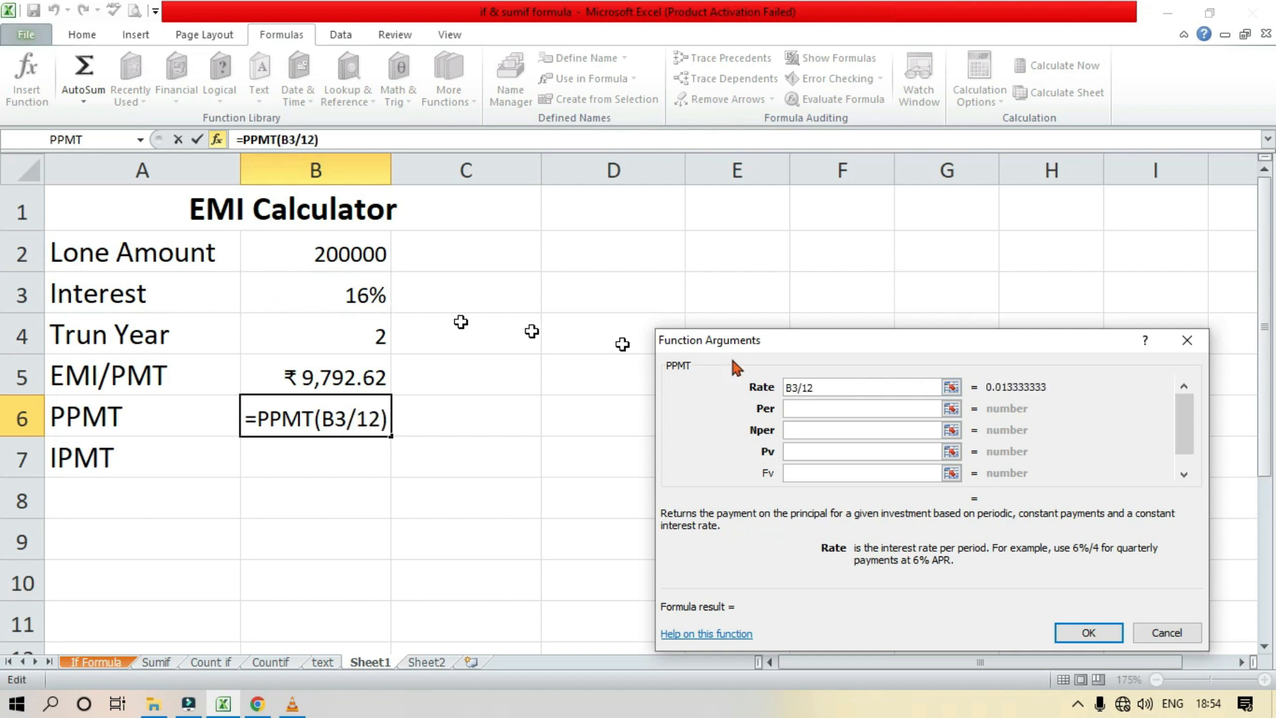
- Complete the PPMT function in B6 with 1 as Per, B4*12 as Nper and B2 as Pv
left_click(846, 409)
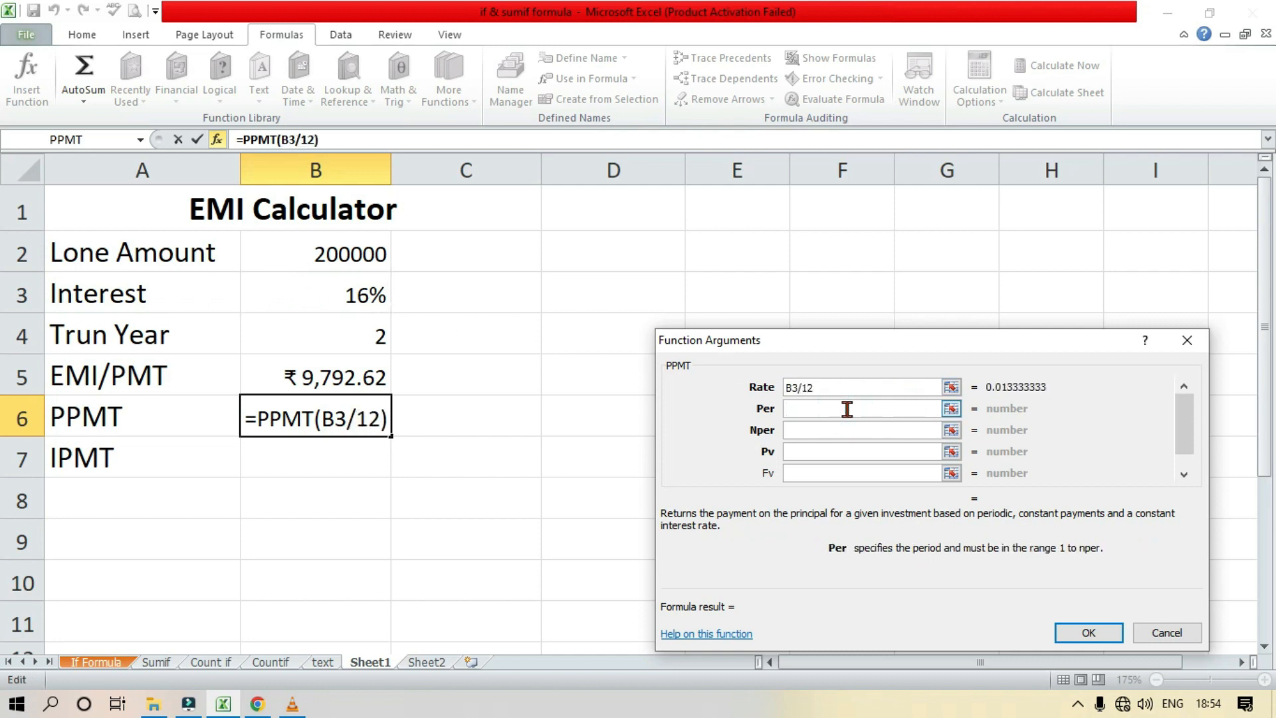
type("1")
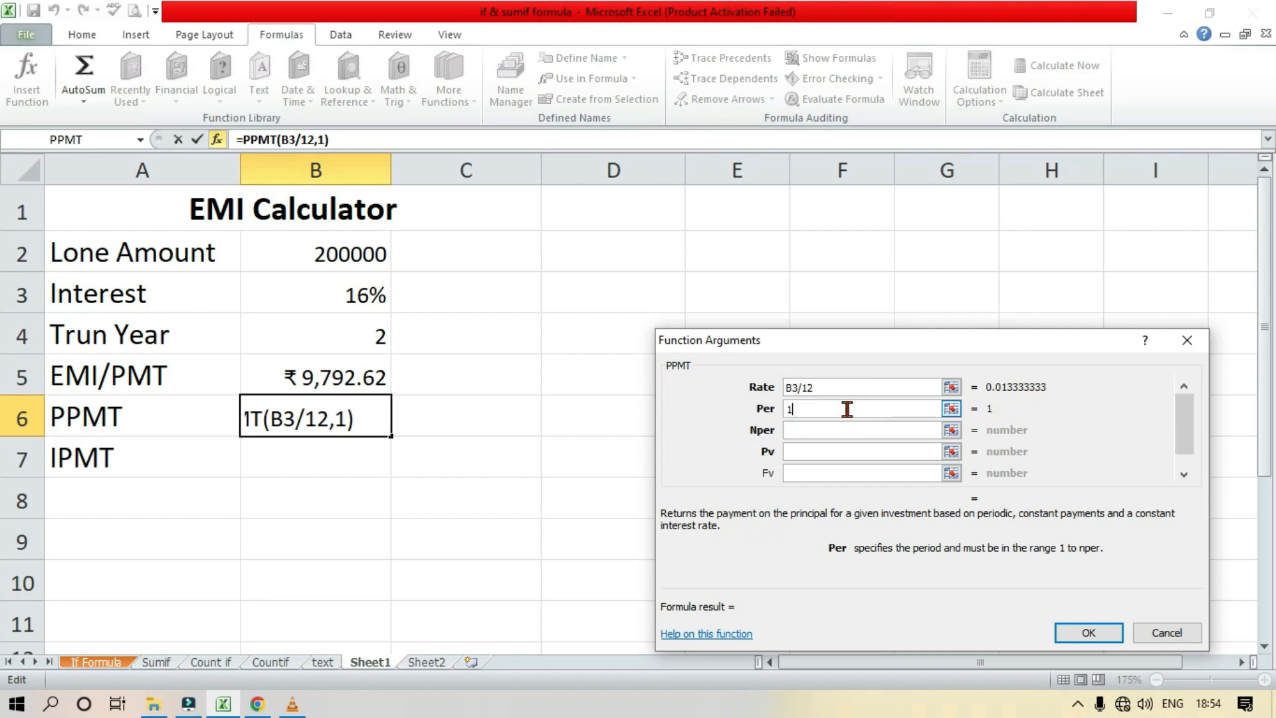
left_click(869, 430)
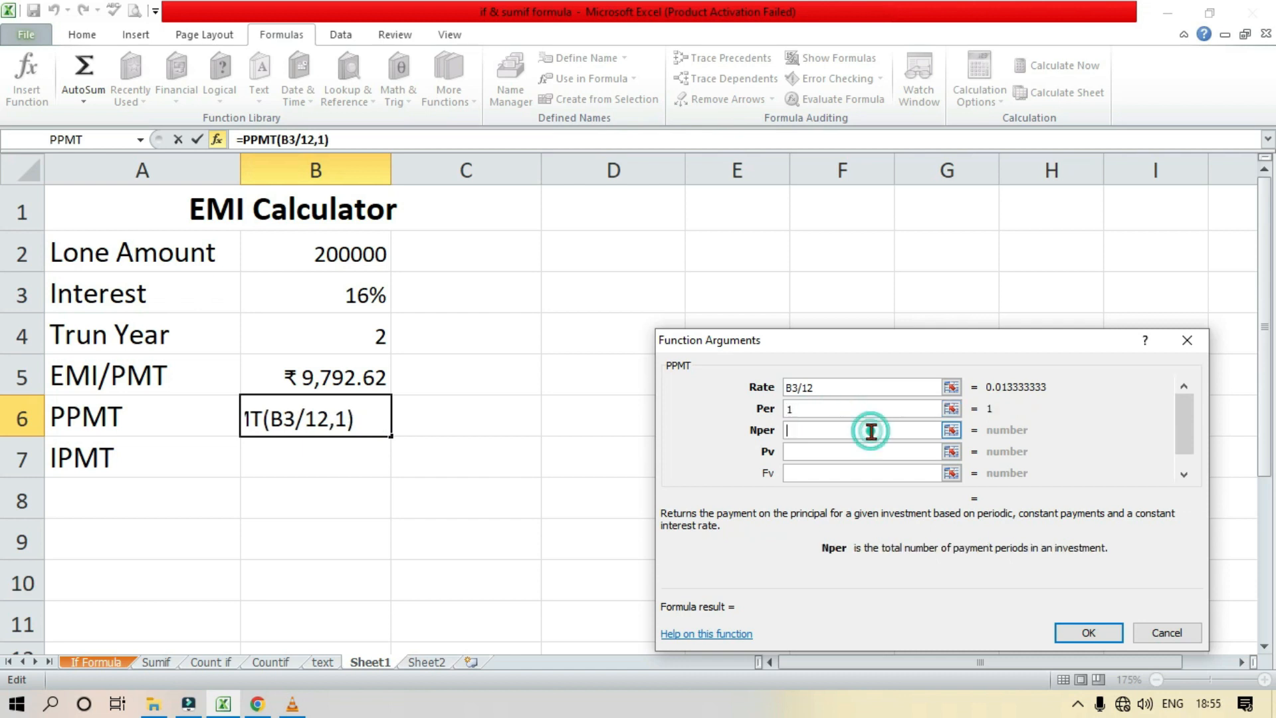
left_click(329, 340)
type("*12")
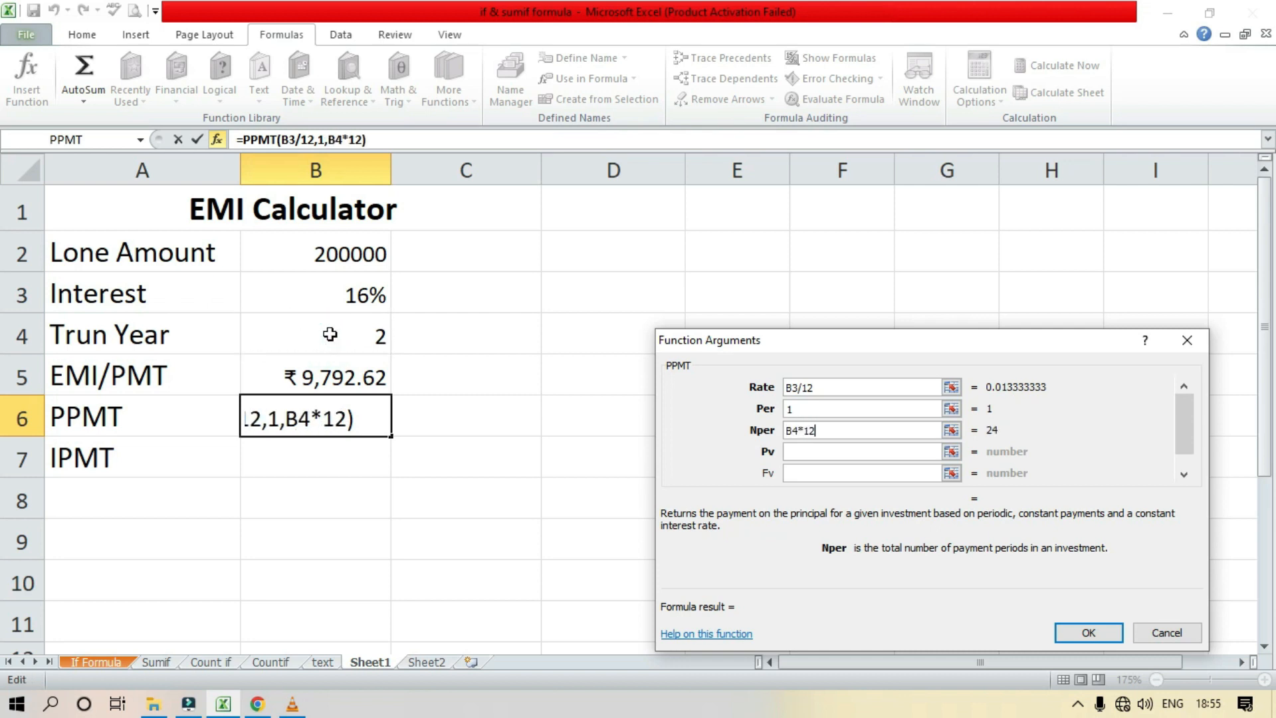
left_click(806, 451)
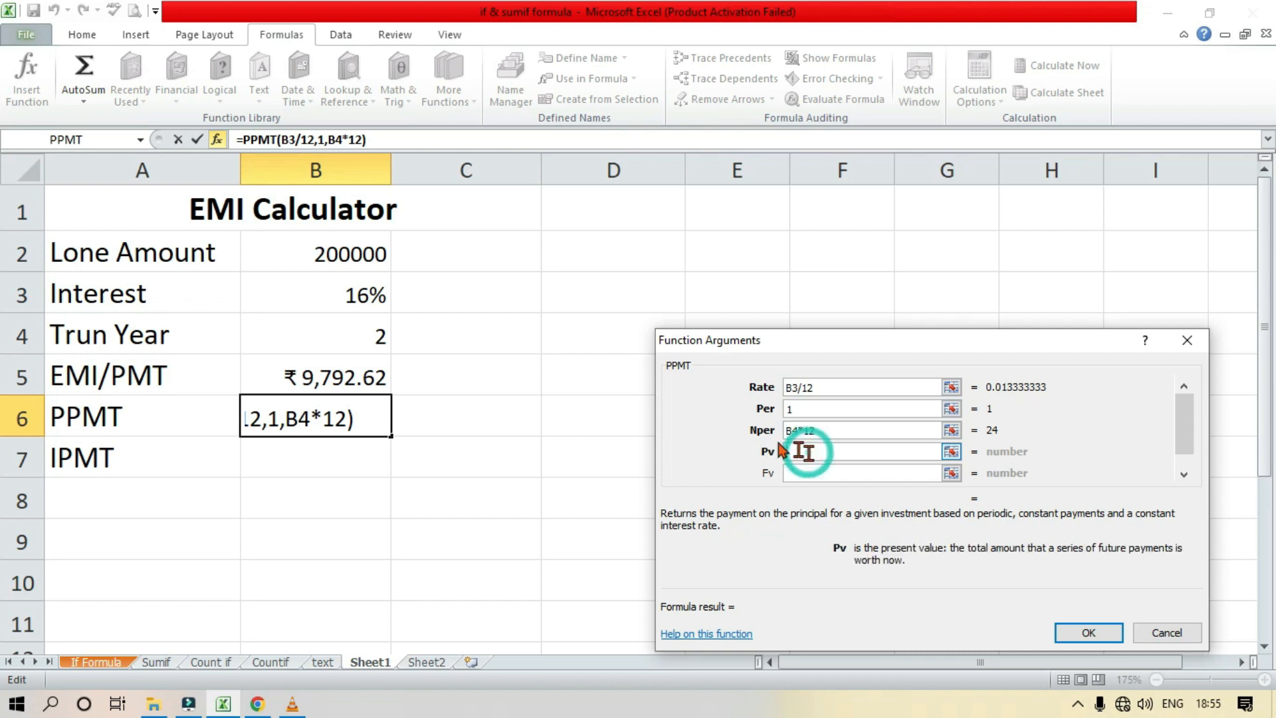
left_click(294, 257)
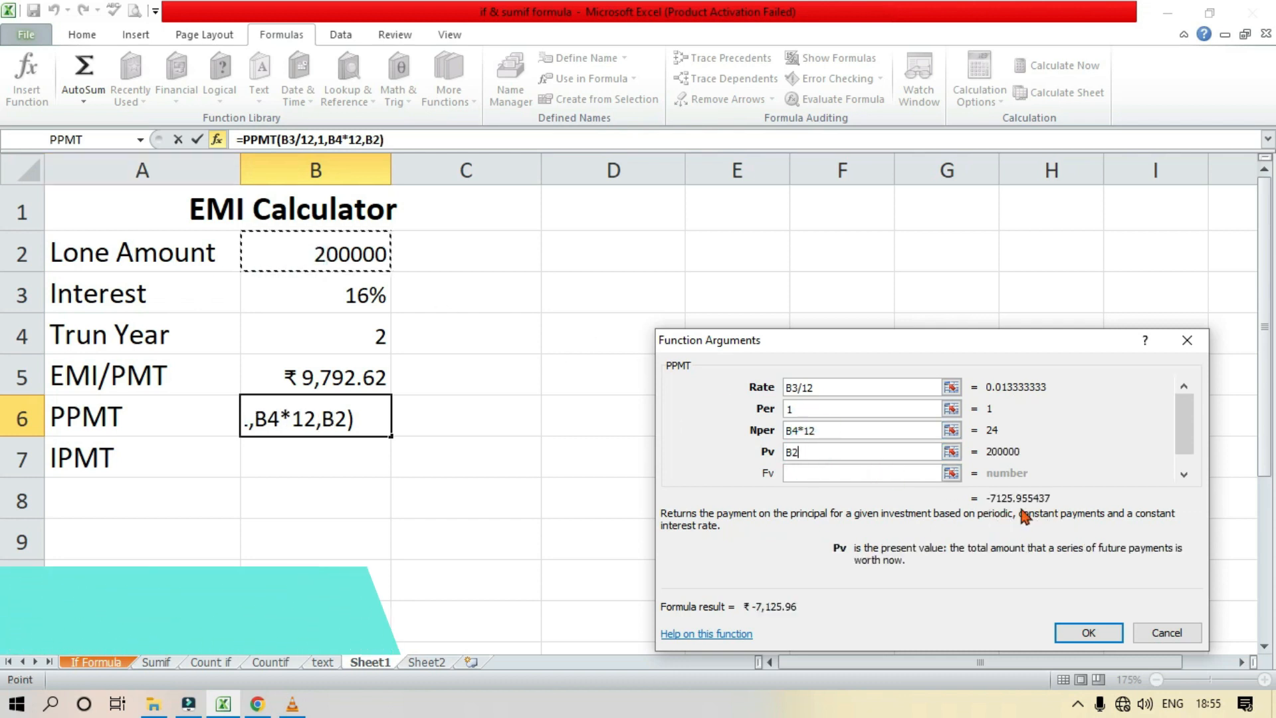
left_click(1079, 629)
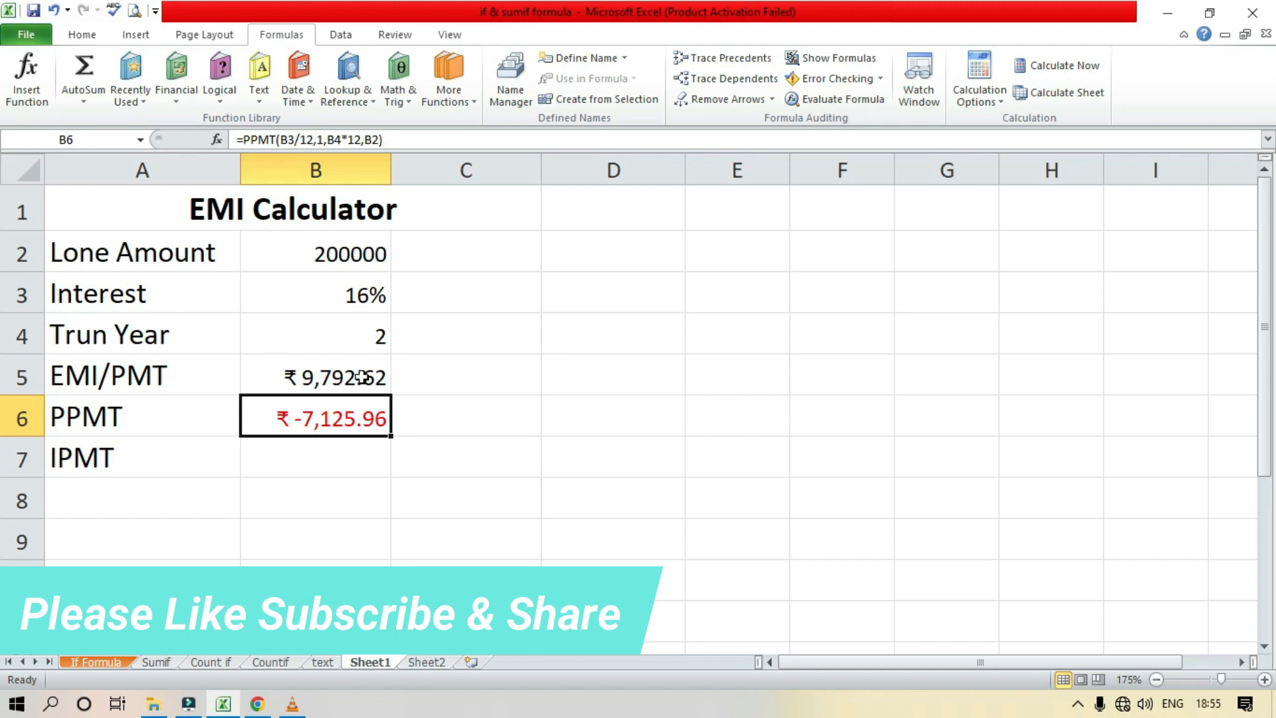
- Insert the financial function IPMT in B7 and set its Rate argument to B3/12
left_click(327, 463)
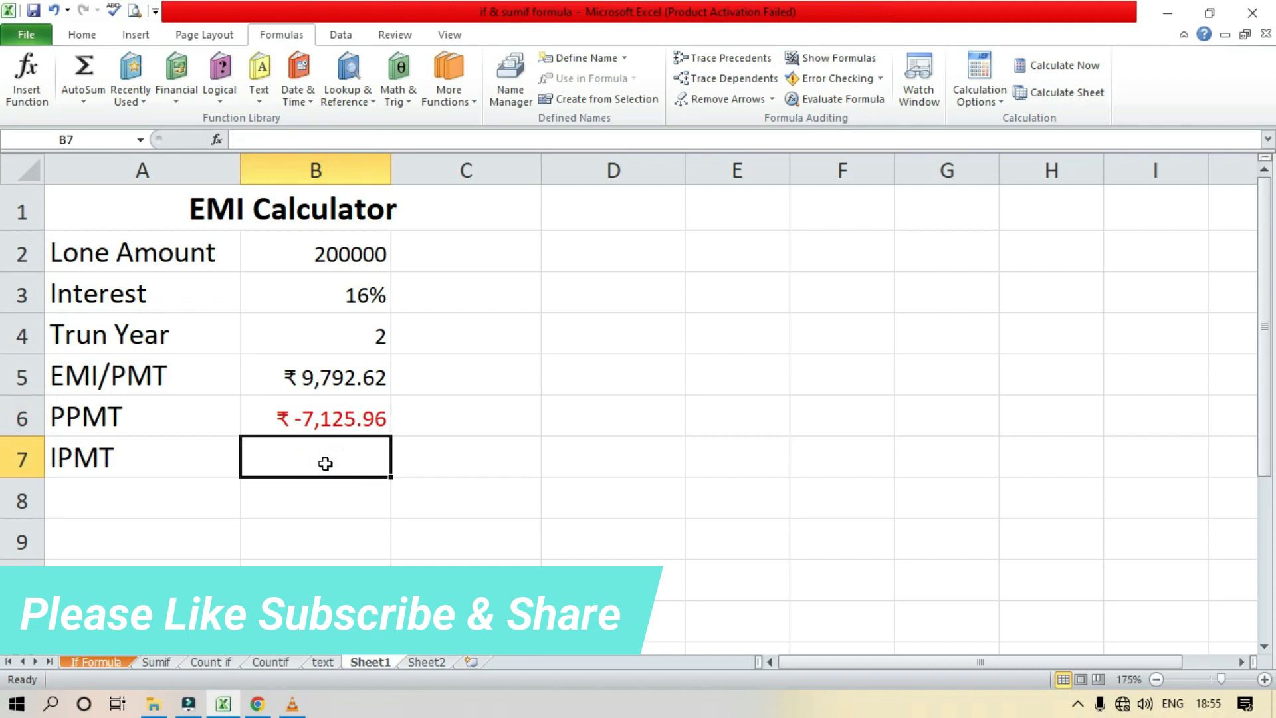
left_click(181, 98)
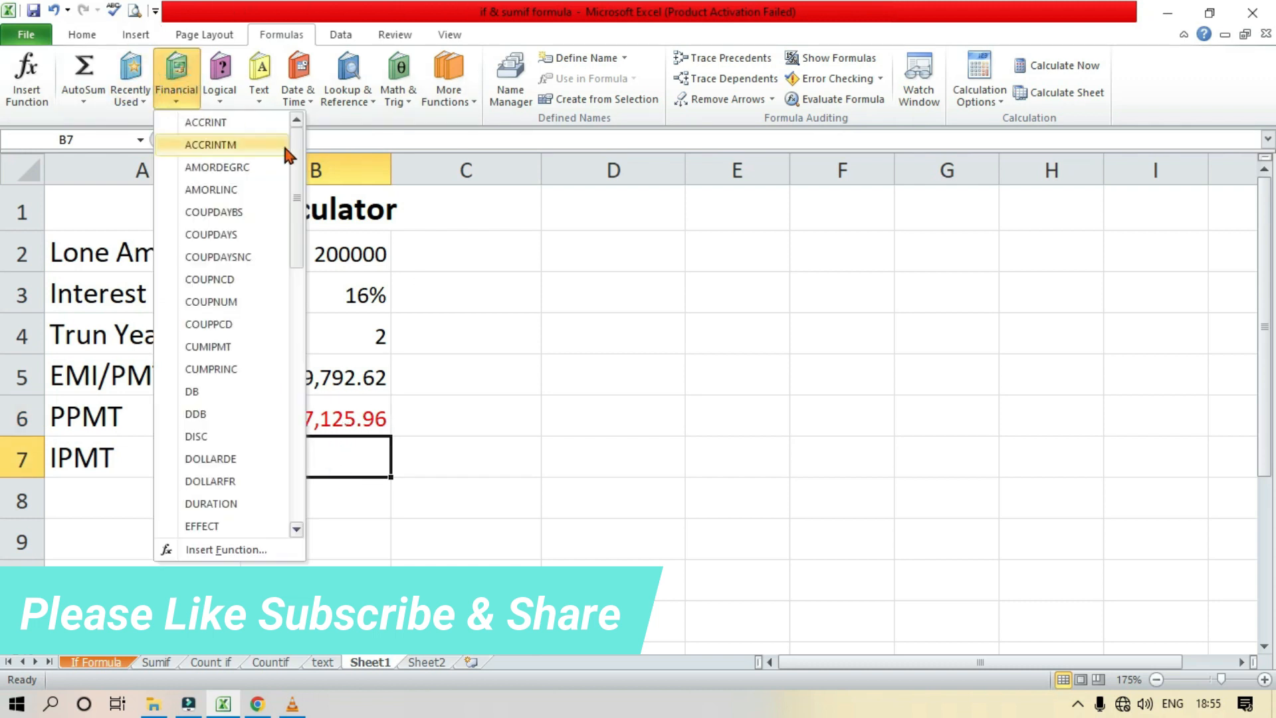
left_click_drag(293, 149, 296, 284)
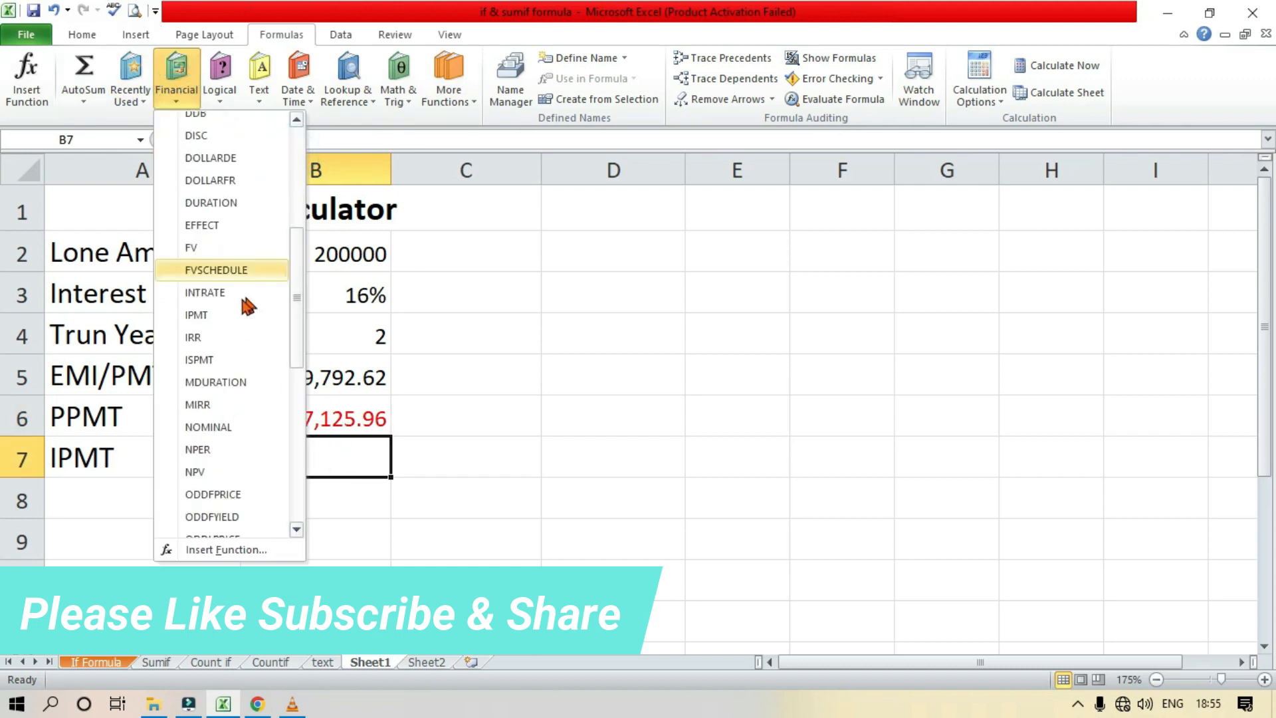
left_click(202, 319)
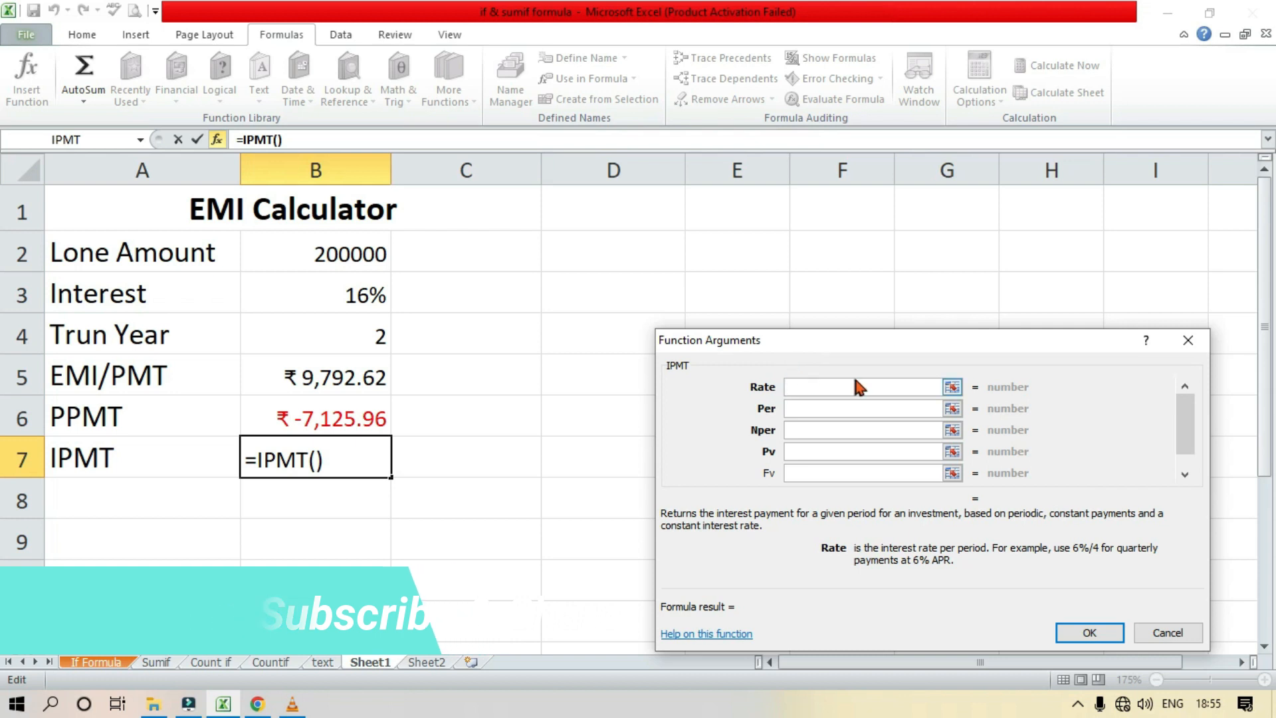
left_click(952, 388)
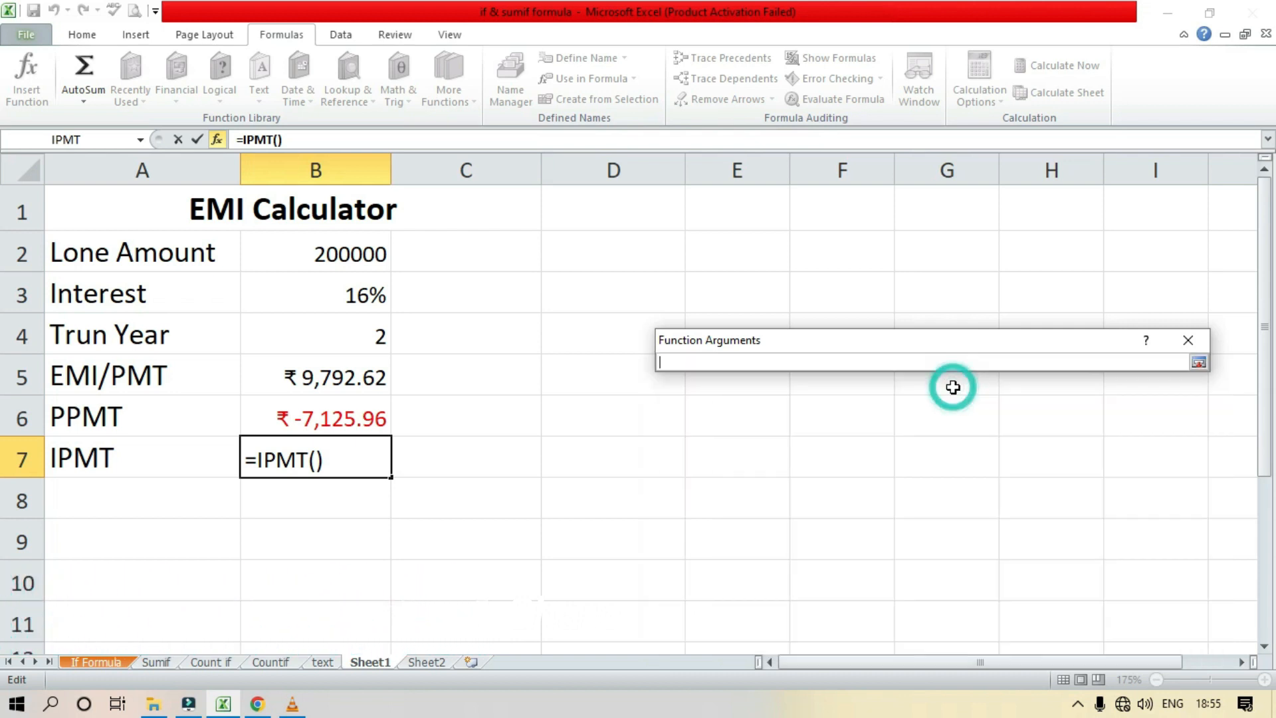
left_click(335, 286)
left_click(1198, 363)
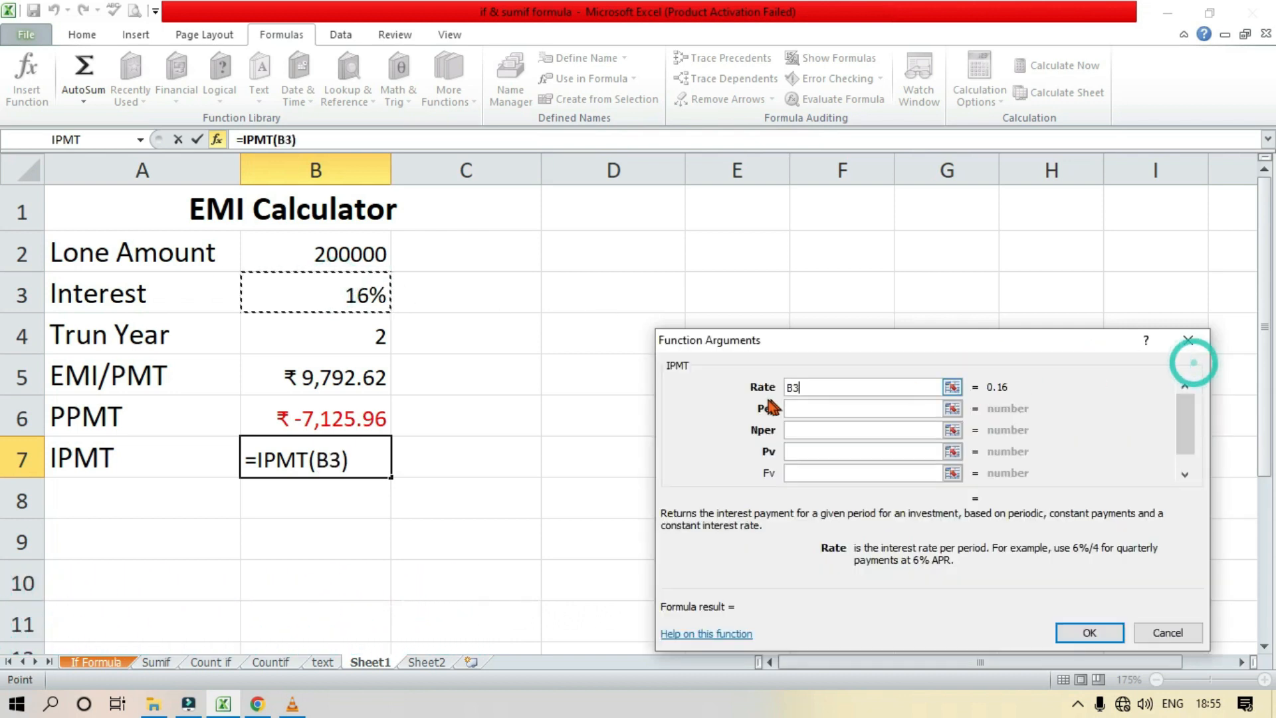
type("/12")
- Complete the IPMT function in B7 with 1 as Per, B4*12 as Nper and B2 as Pv
left_click(855, 408)
type("1")
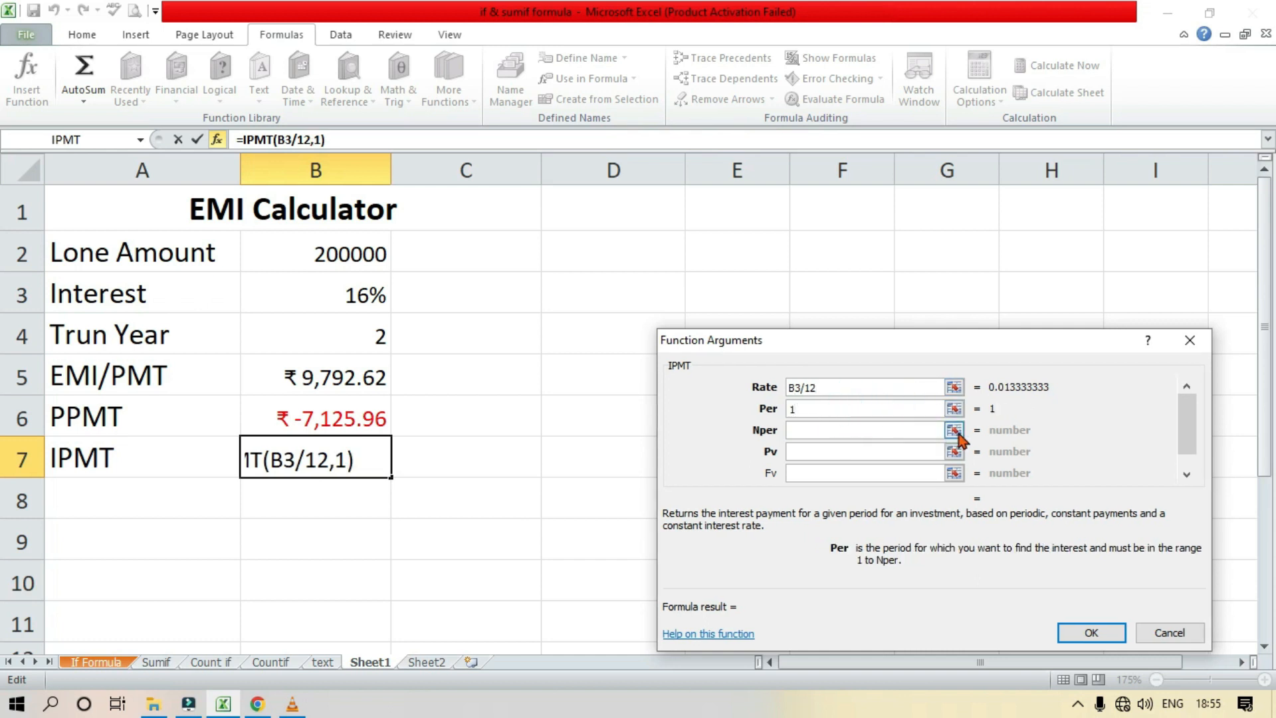
left_click(895, 431)
left_click(350, 334)
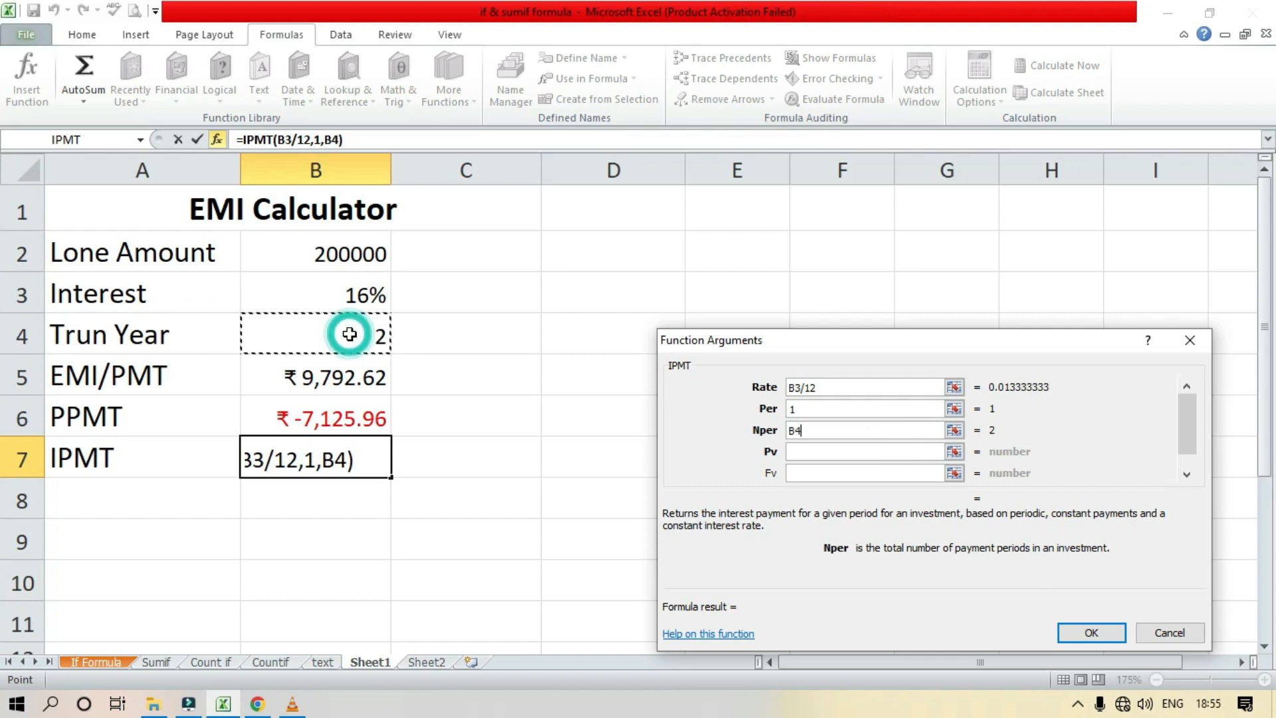
type("*12")
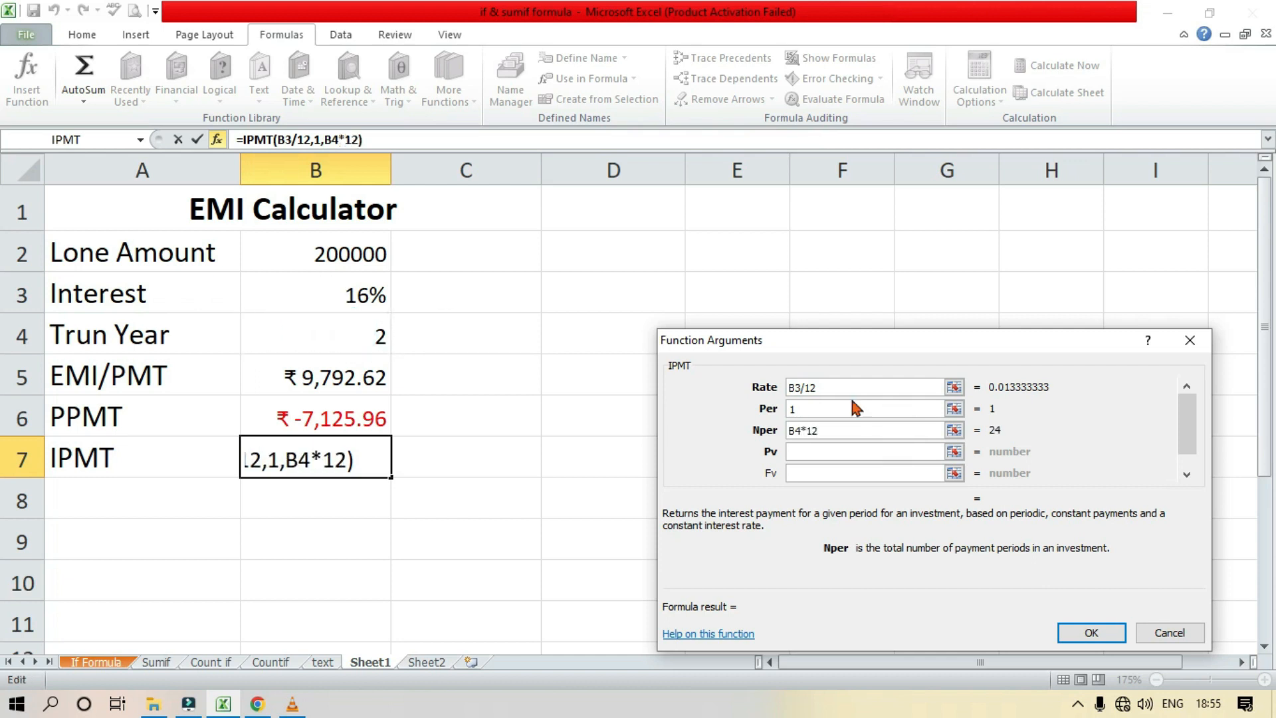
left_click(863, 449)
left_click(338, 253)
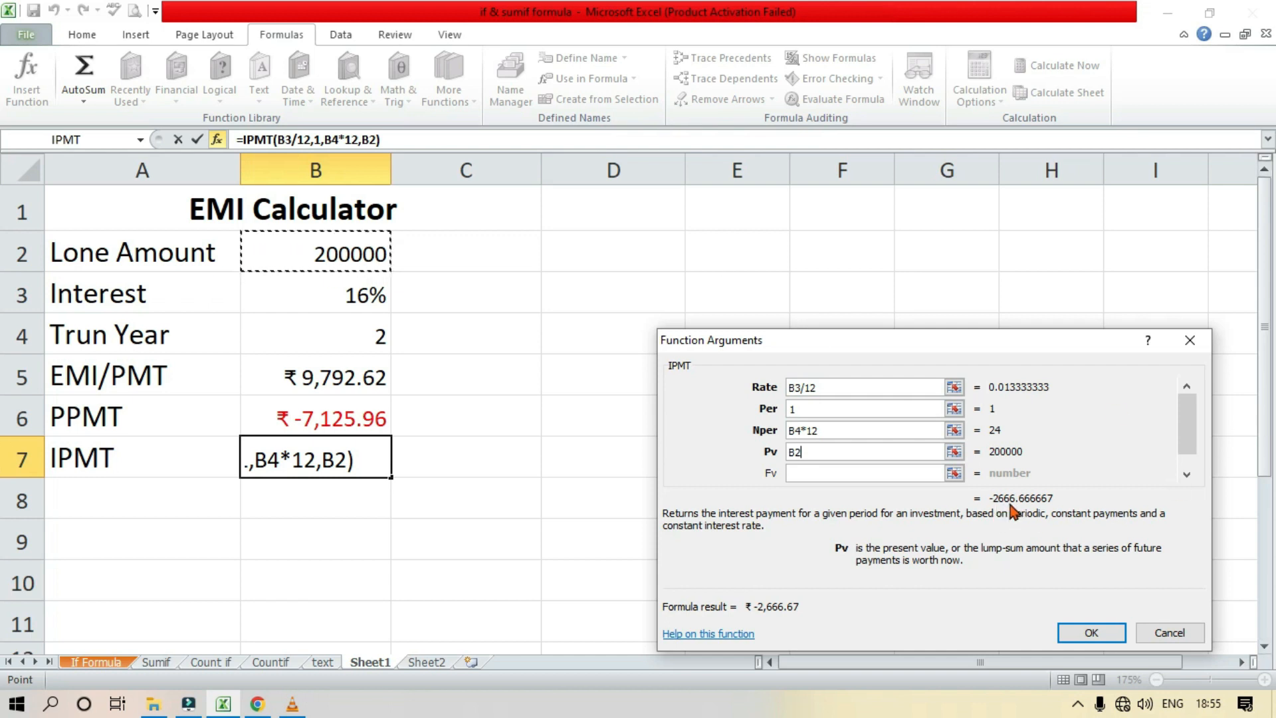
left_click(1093, 632)
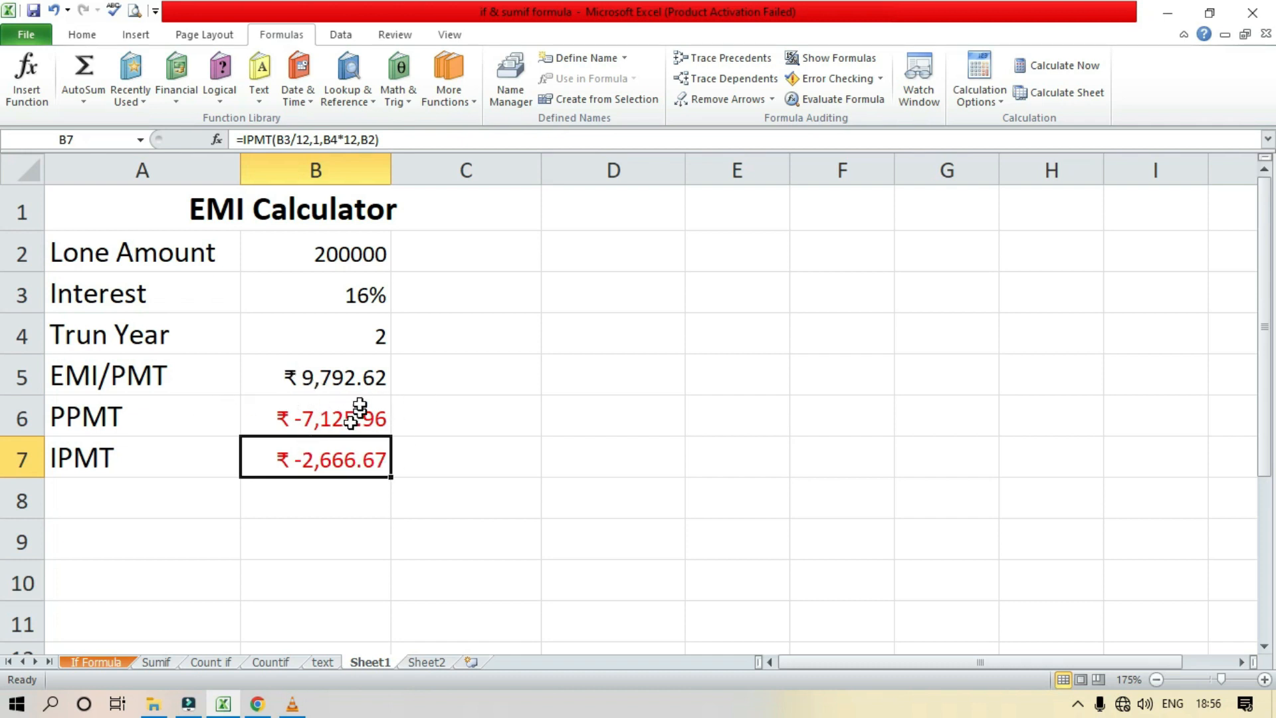
- Select the PPMT and IPMT results in B6:B7 to compare their sum with the EMI in B5
left_click(336, 368)
left_click(293, 415)
left_click(505, 391)
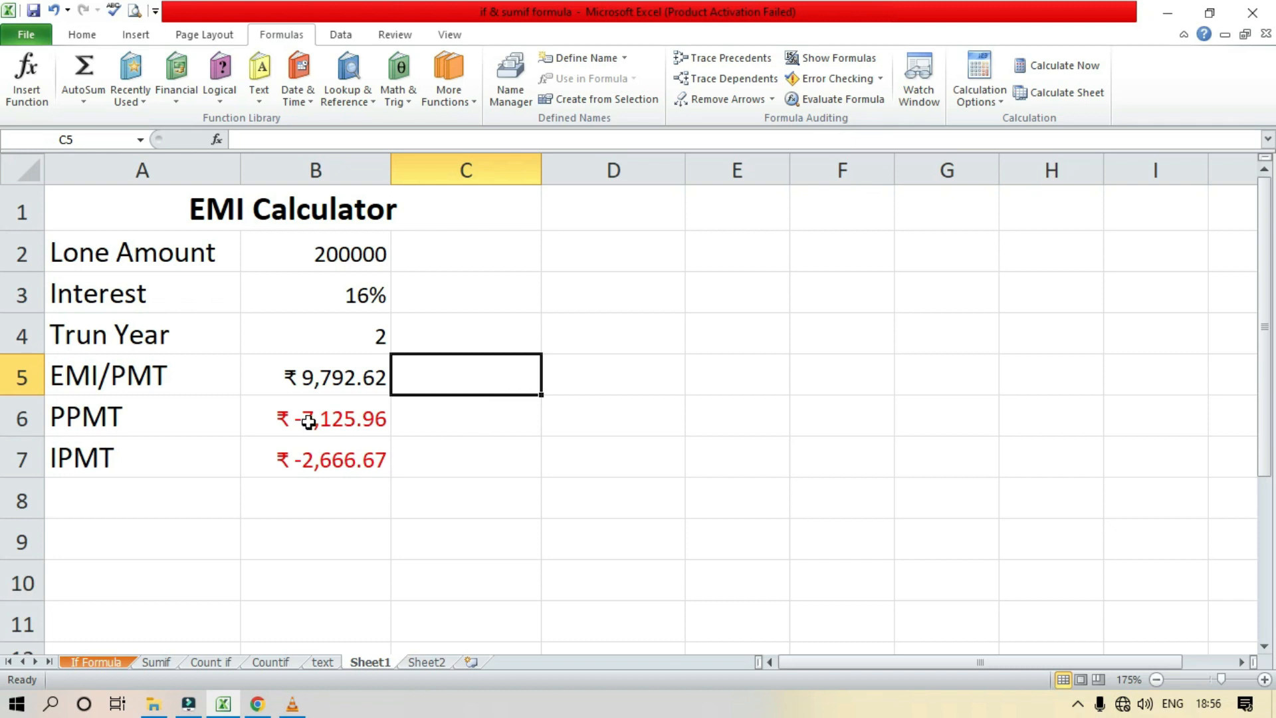
left_click_drag(299, 410, 309, 459)
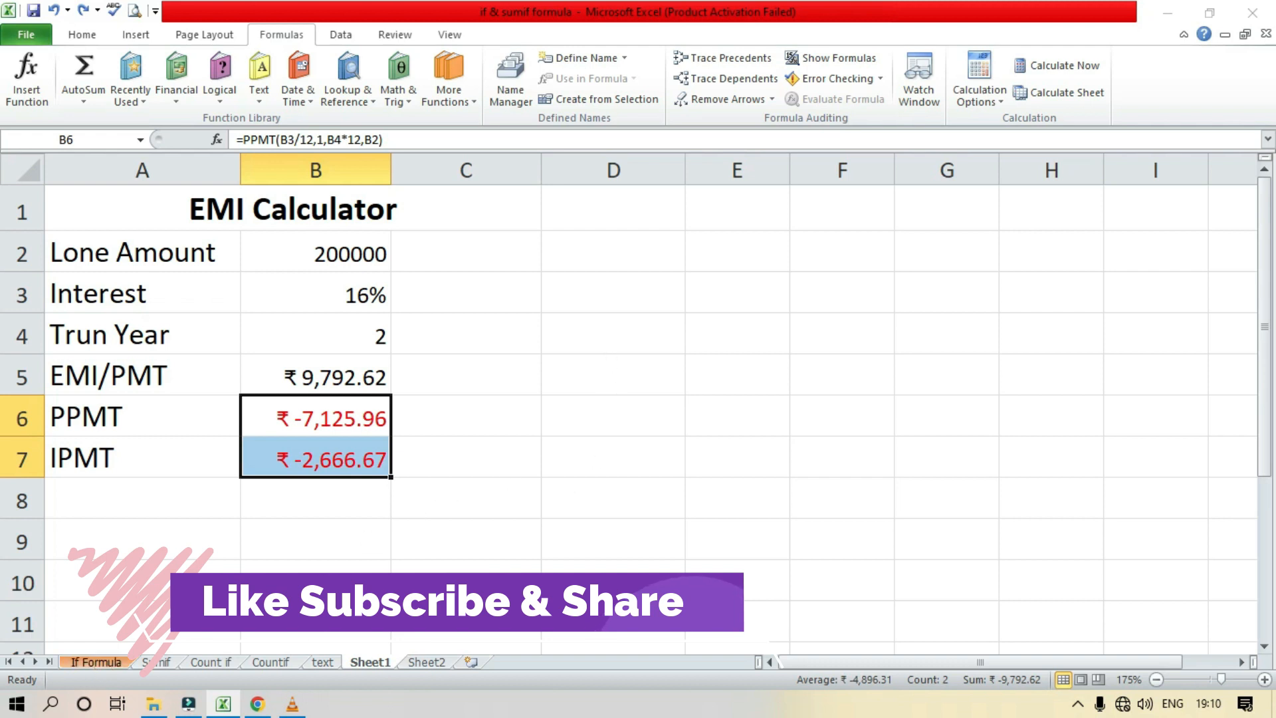
- On the If Formula sheet, clear the existing results below the Fail Pass heading, starting from M2
left_click(96, 661)
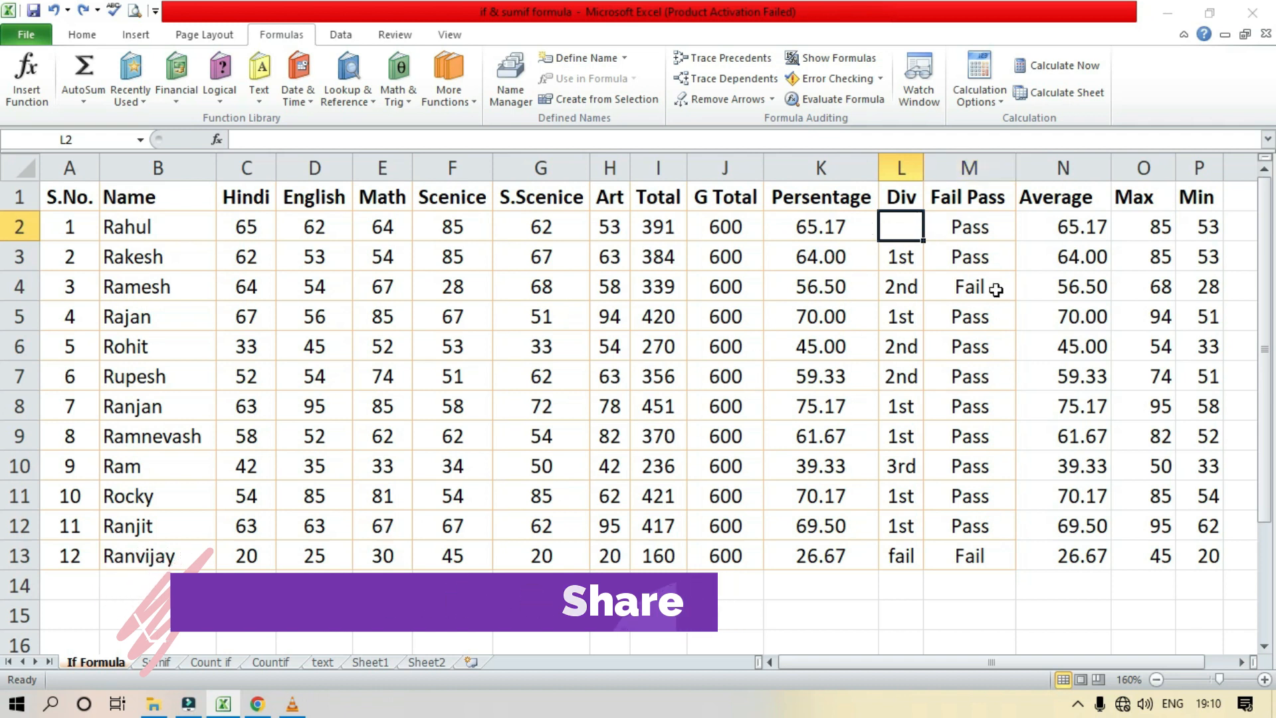
left_click(985, 223)
left_click_drag(999, 432, 1010, 619)
scroll(1090, 512, "up", 2)
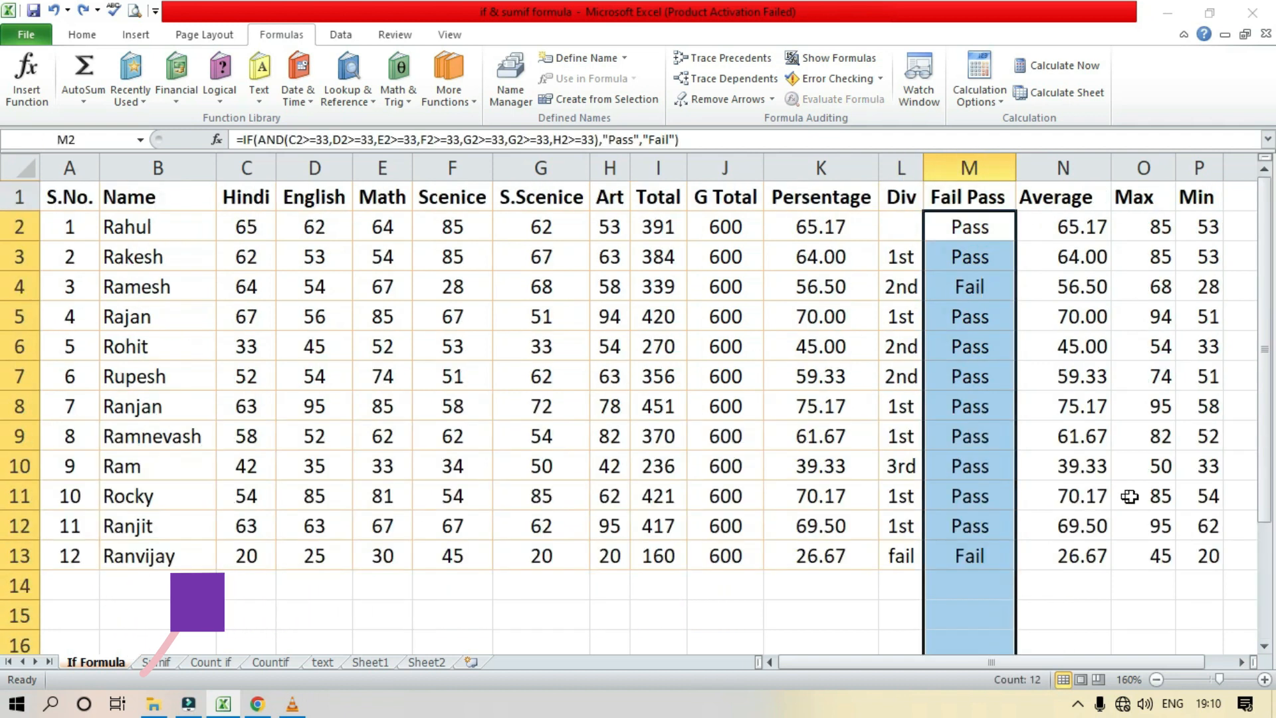
key("Delete")
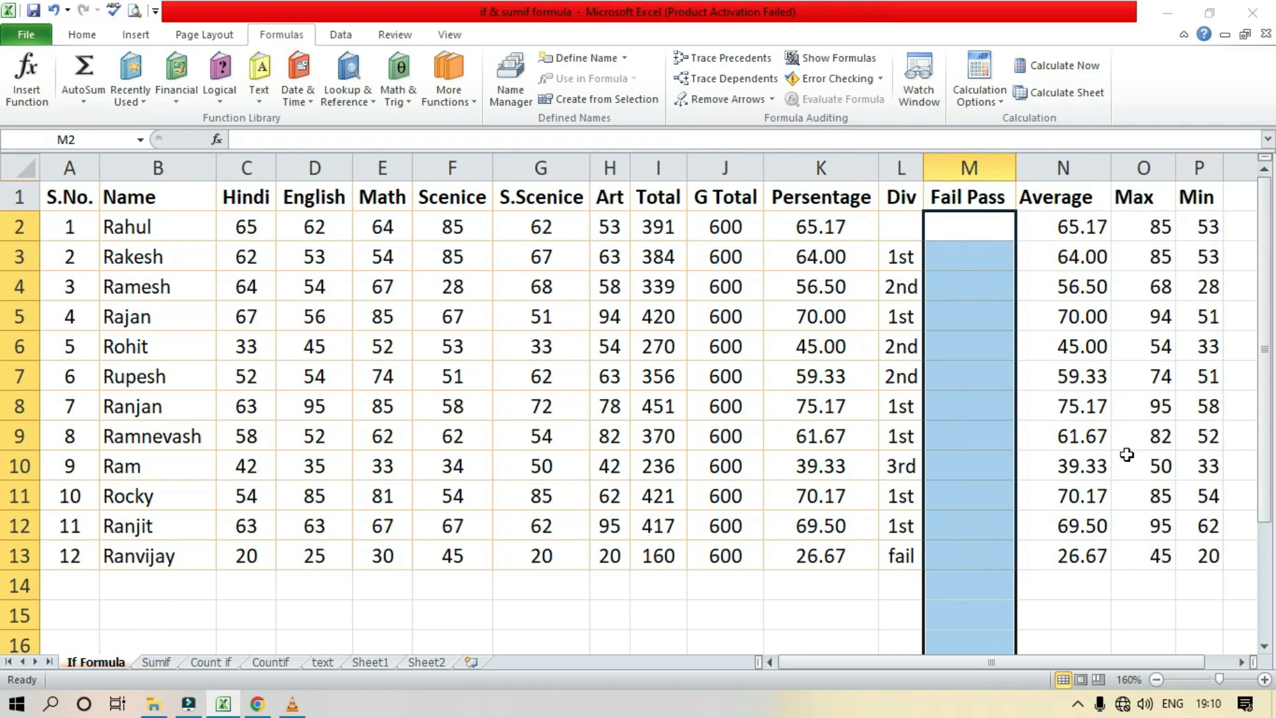
- Insert the logical function IF in M2 and set its Logical_test argument to I2>=300
left_click(974, 219)
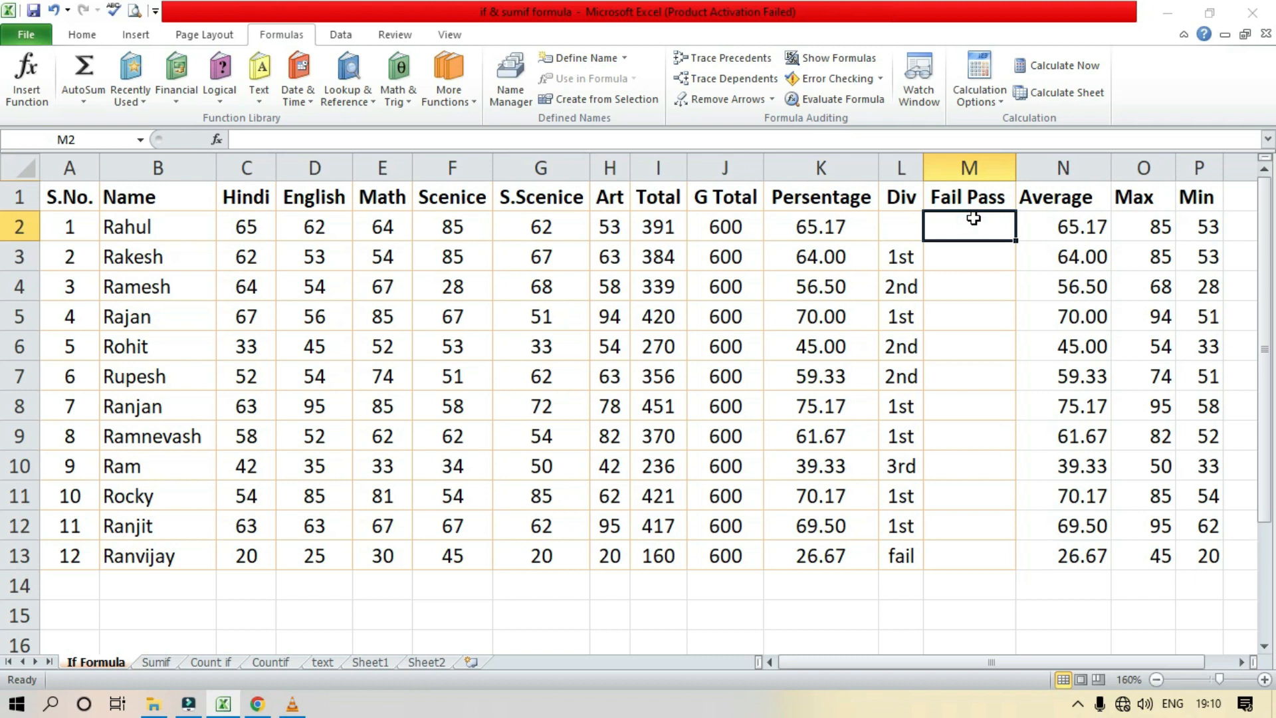
left_click(221, 106)
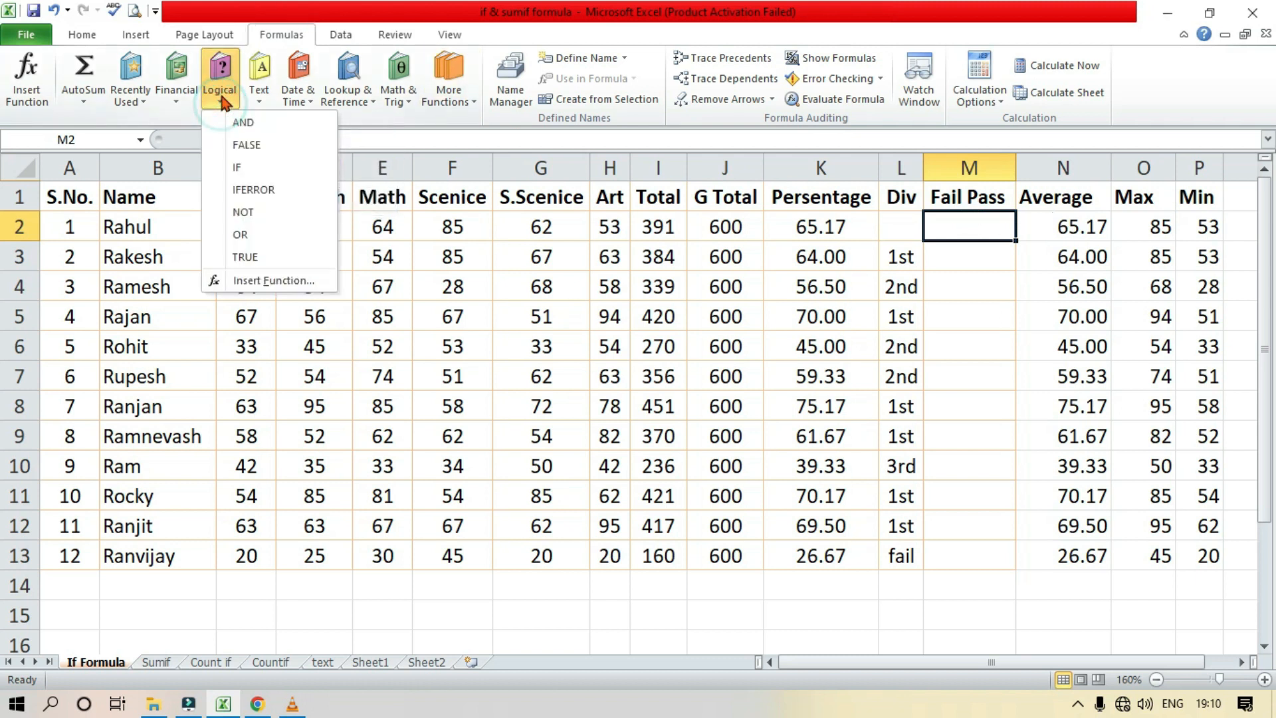
left_click(237, 167)
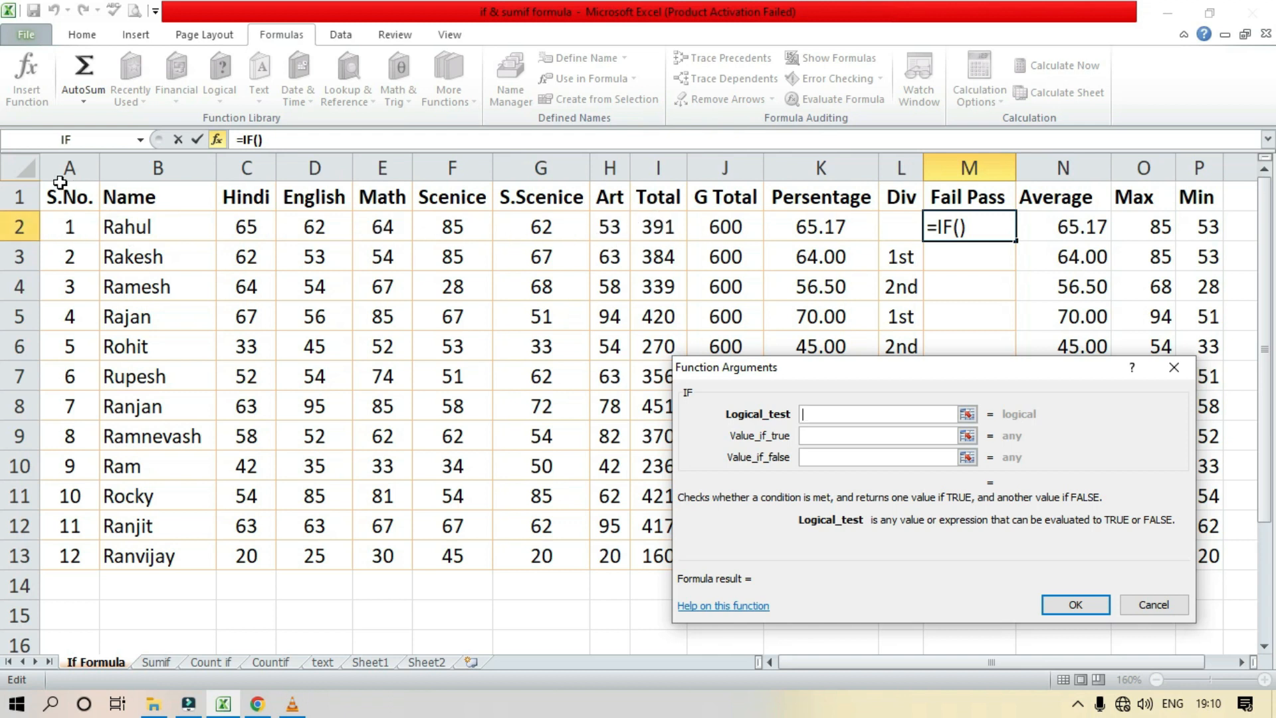
left_click(660, 225)
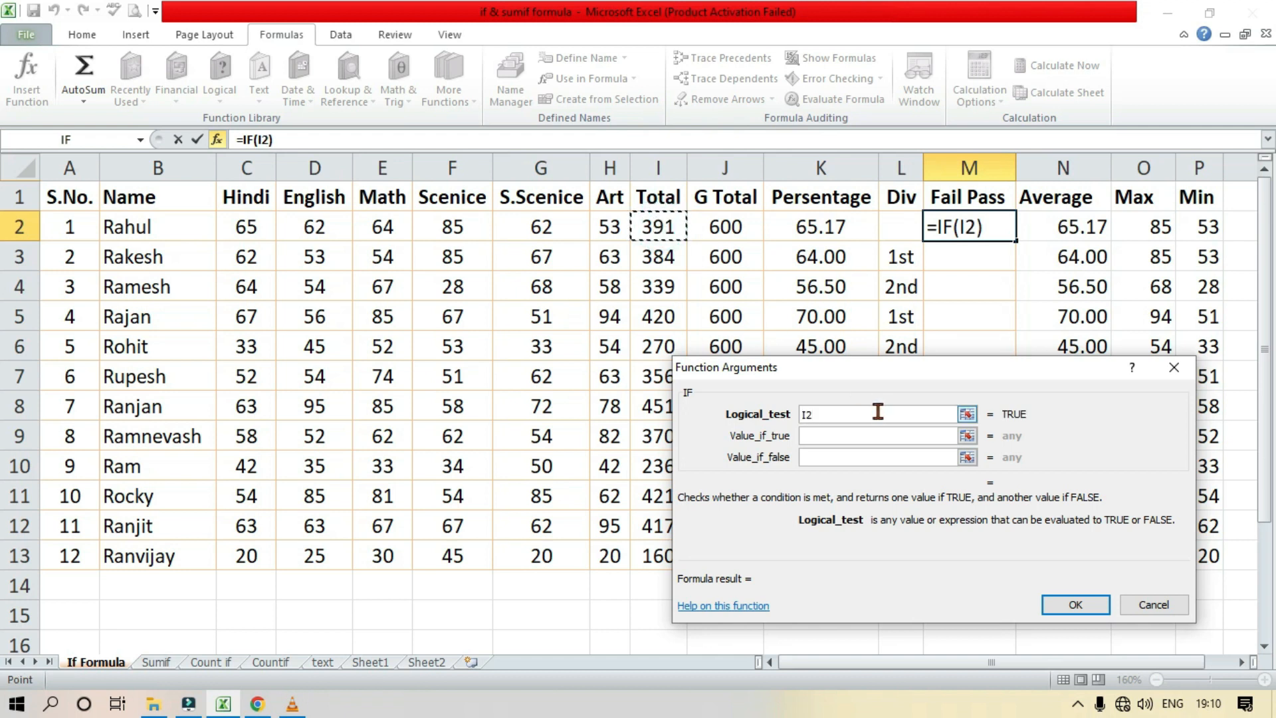
type(">=")
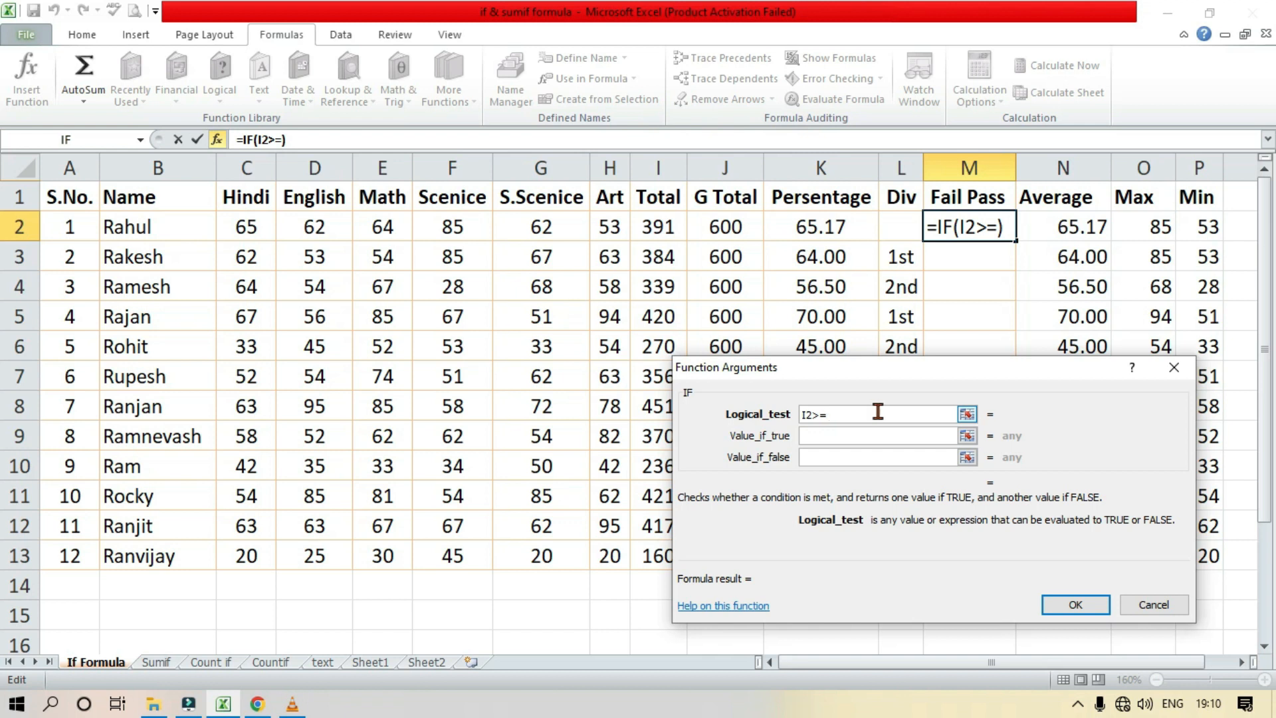
type("300")
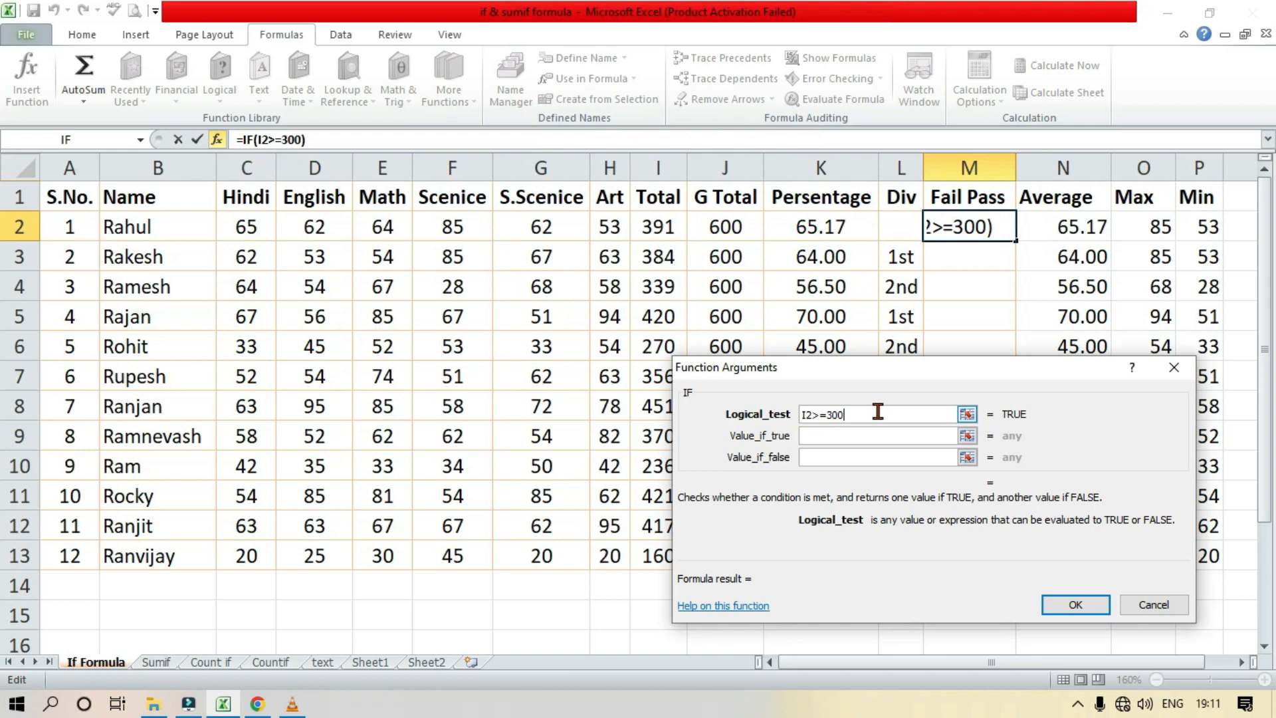
- Complete the IF function in M2 with "Pass" as Value_if_true and "Fail" as Value_if_false
left_click(871, 440)
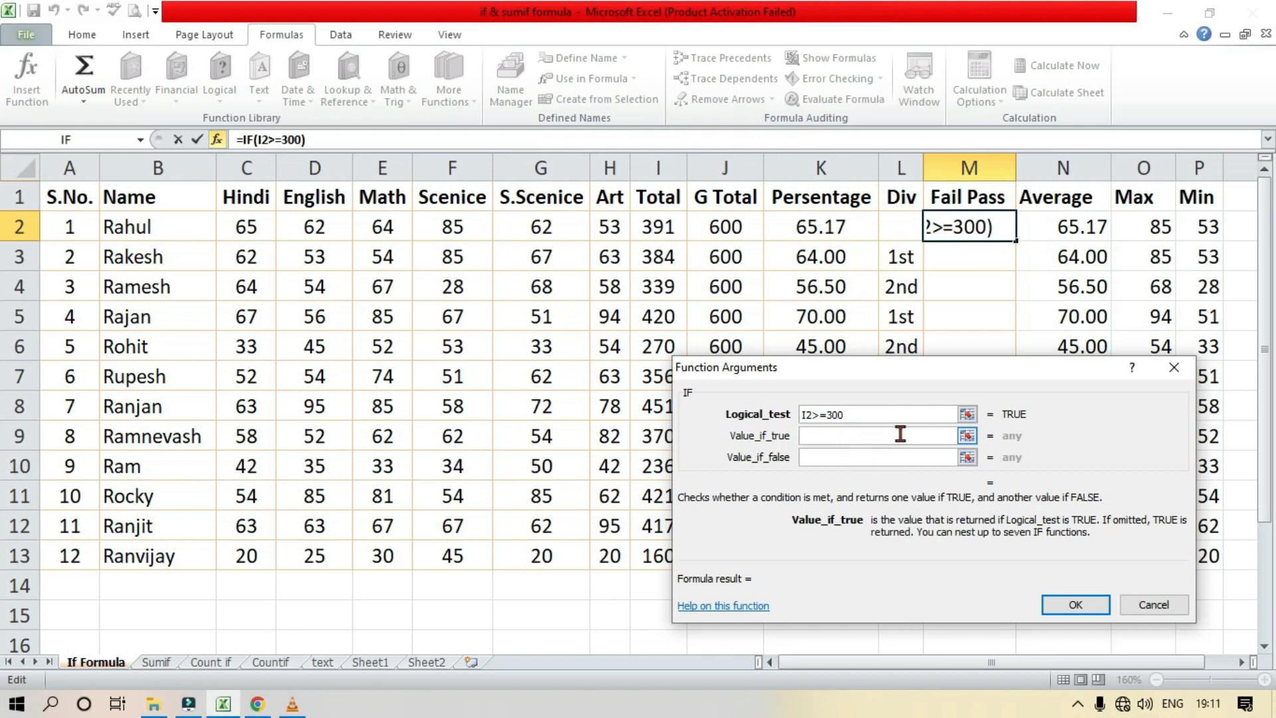
type("\"")
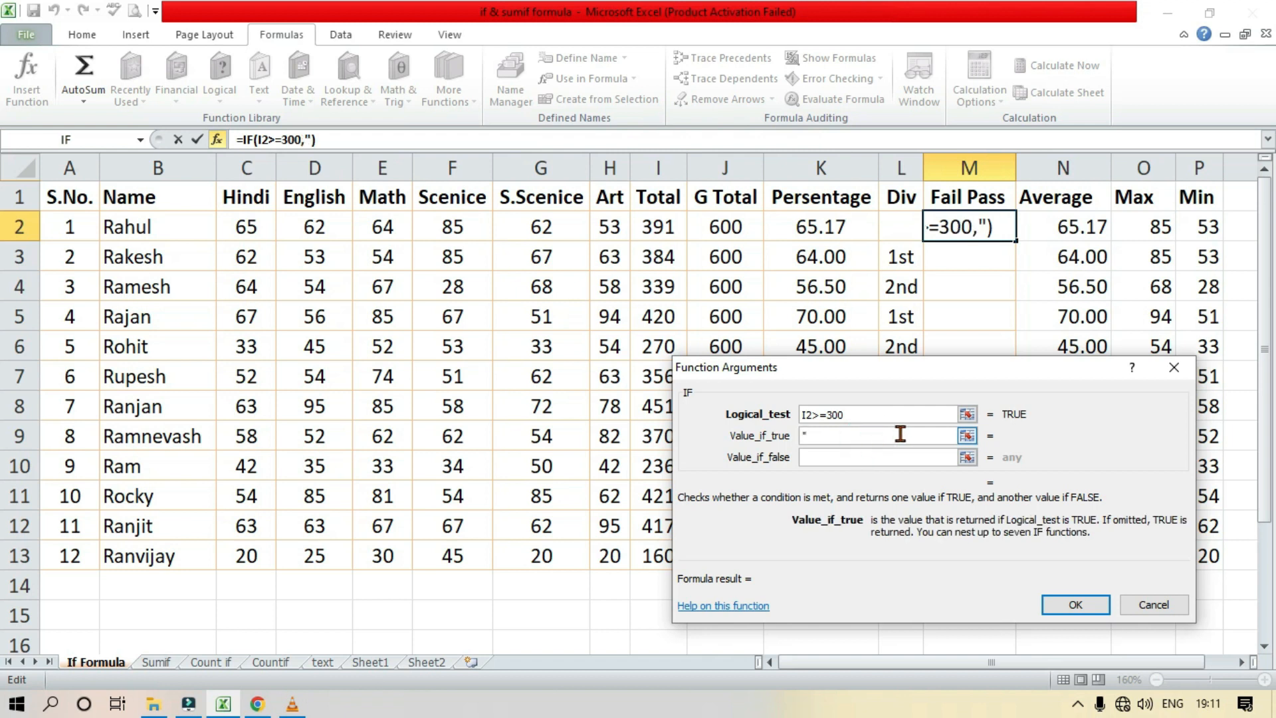
type("Pass")
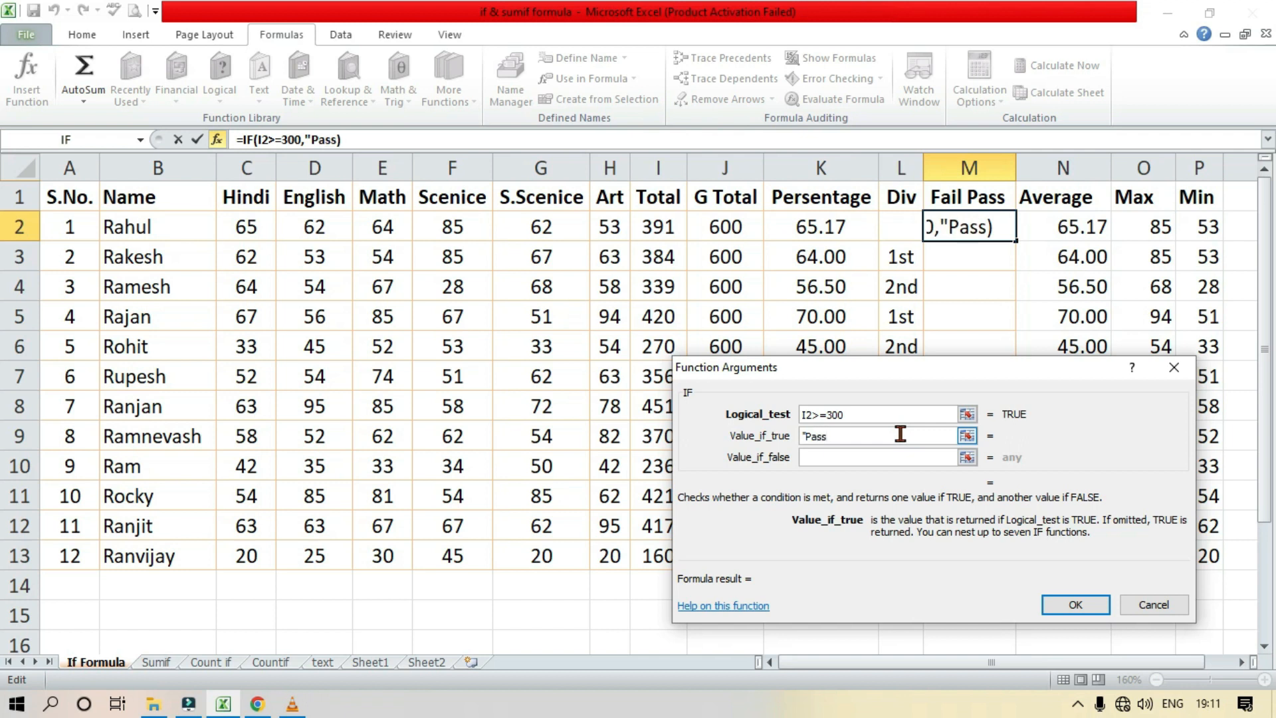
type("\"")
left_click(891, 459)
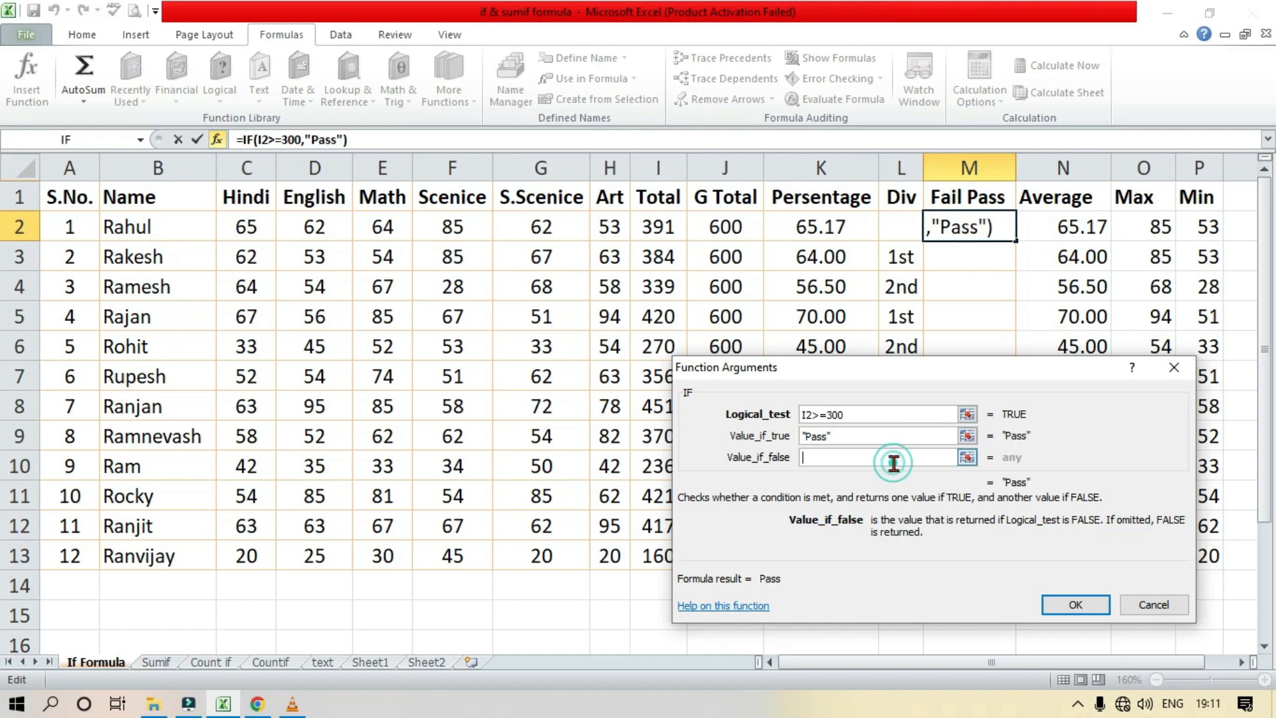
type("\"Fai")
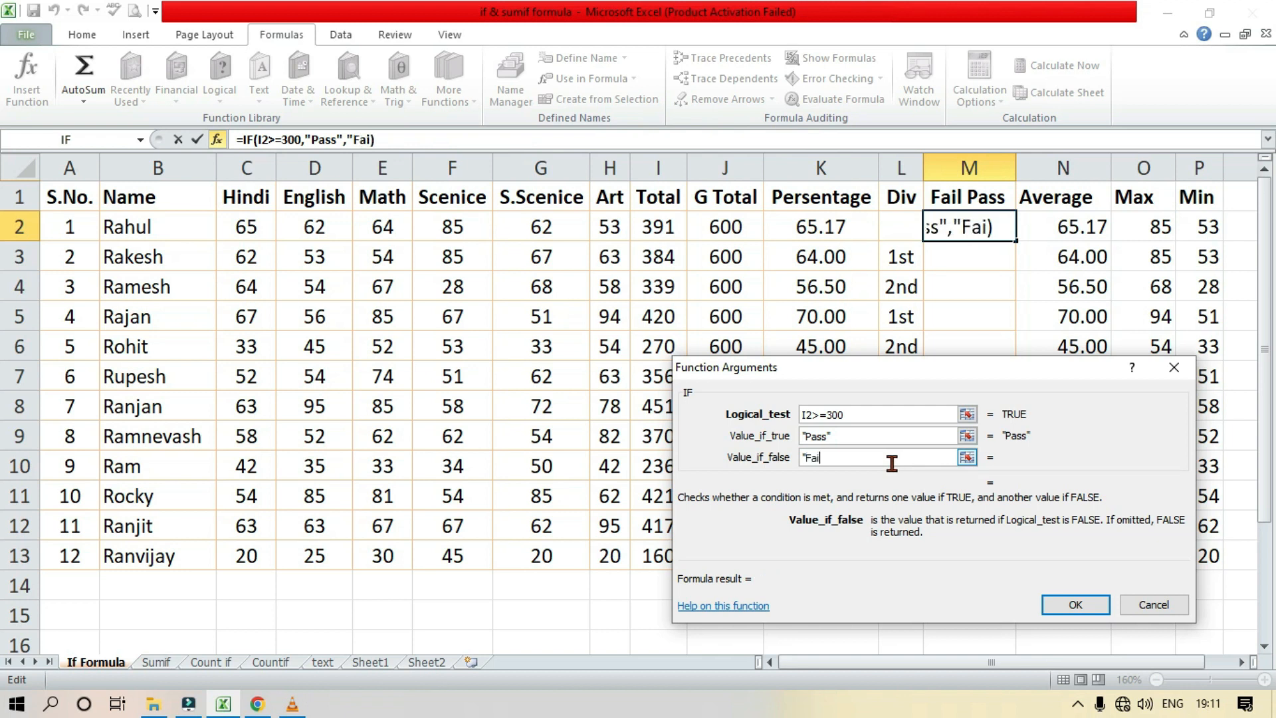
type("l\"")
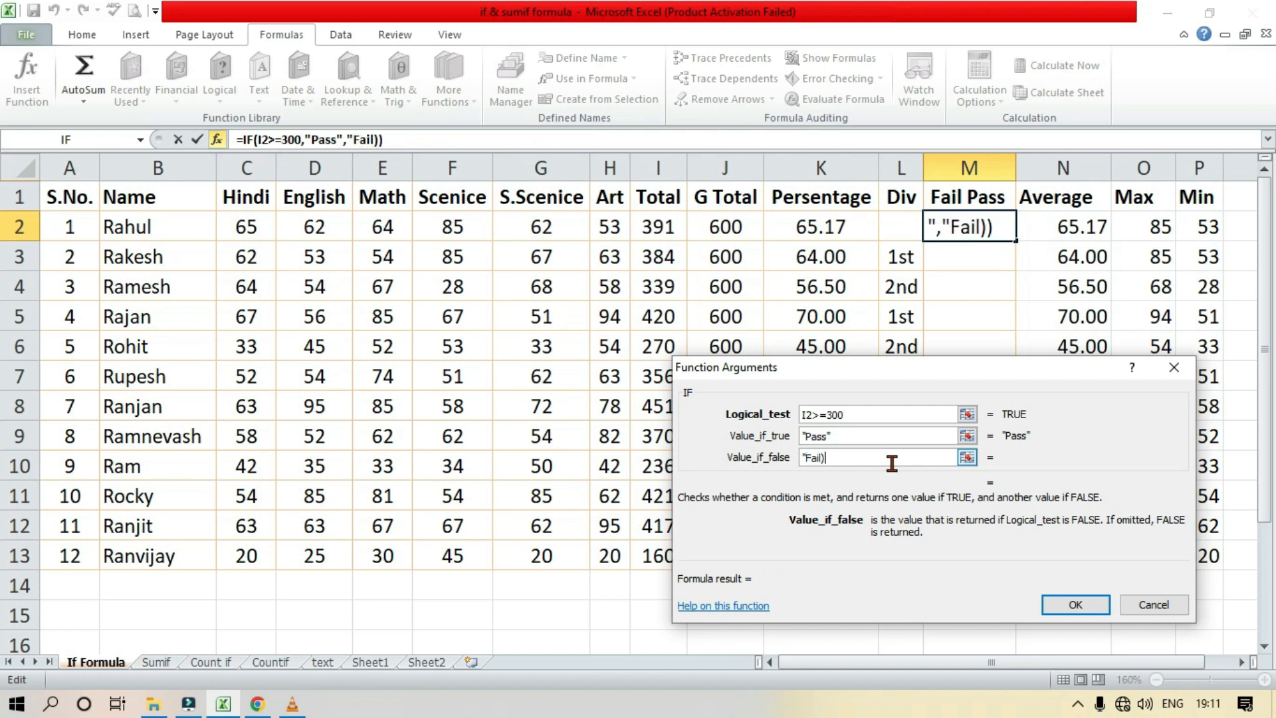
key("BackSpace")
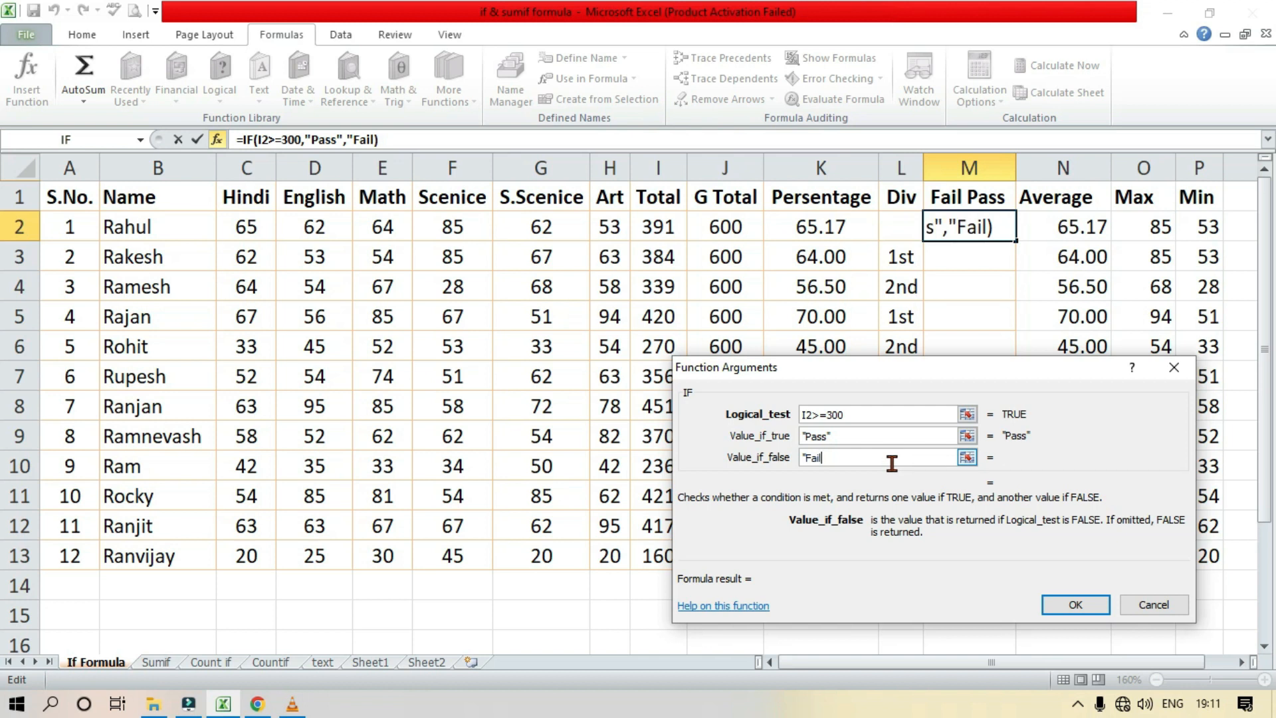
type("\"")
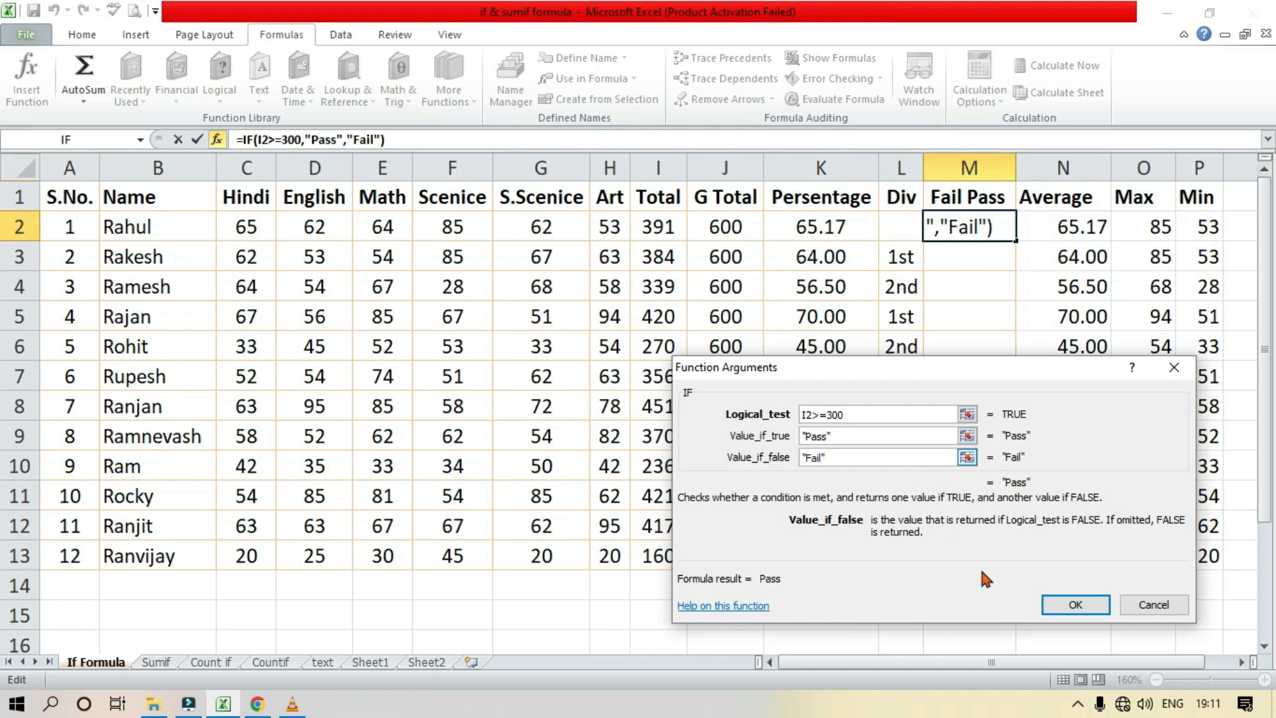
left_click(1078, 604)
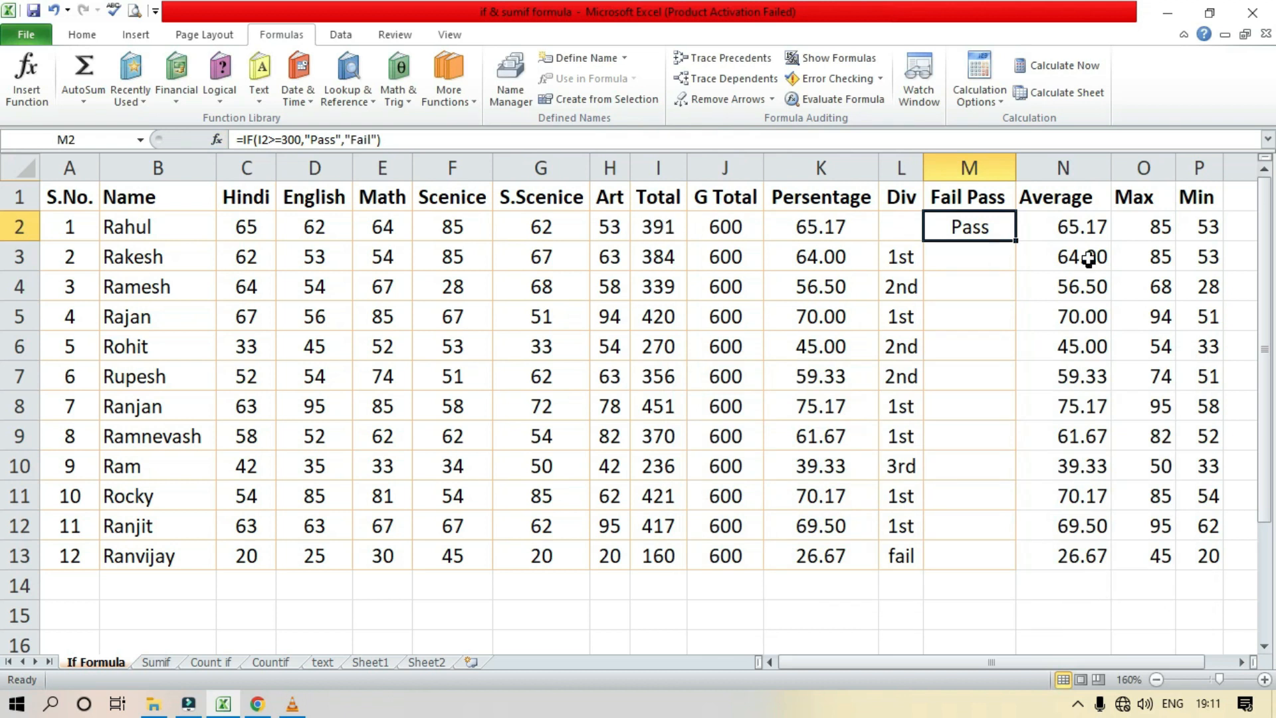
- Fill the IF formula from M2 down to M13 and check rows 6, 10 and 13 against their totals
left_click_drag(1021, 239, 1024, 582)
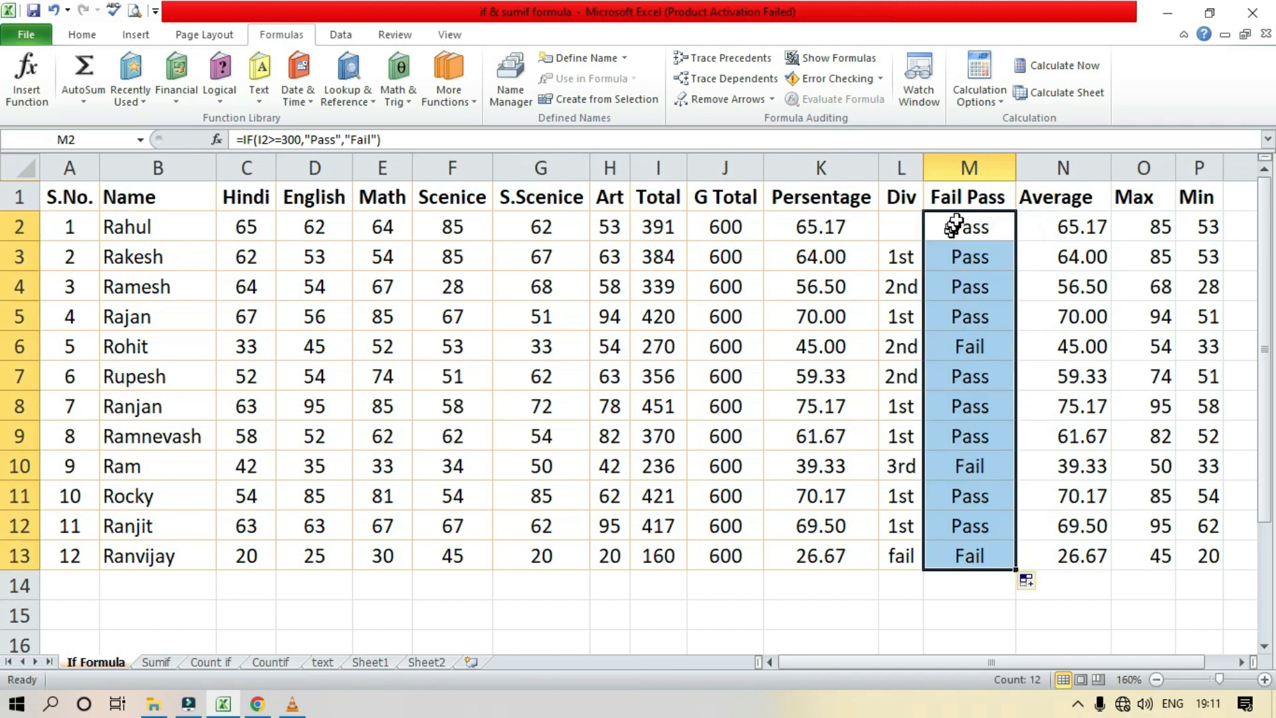
left_click_drag(974, 345, 655, 347)
left_click_drag(984, 467, 678, 480)
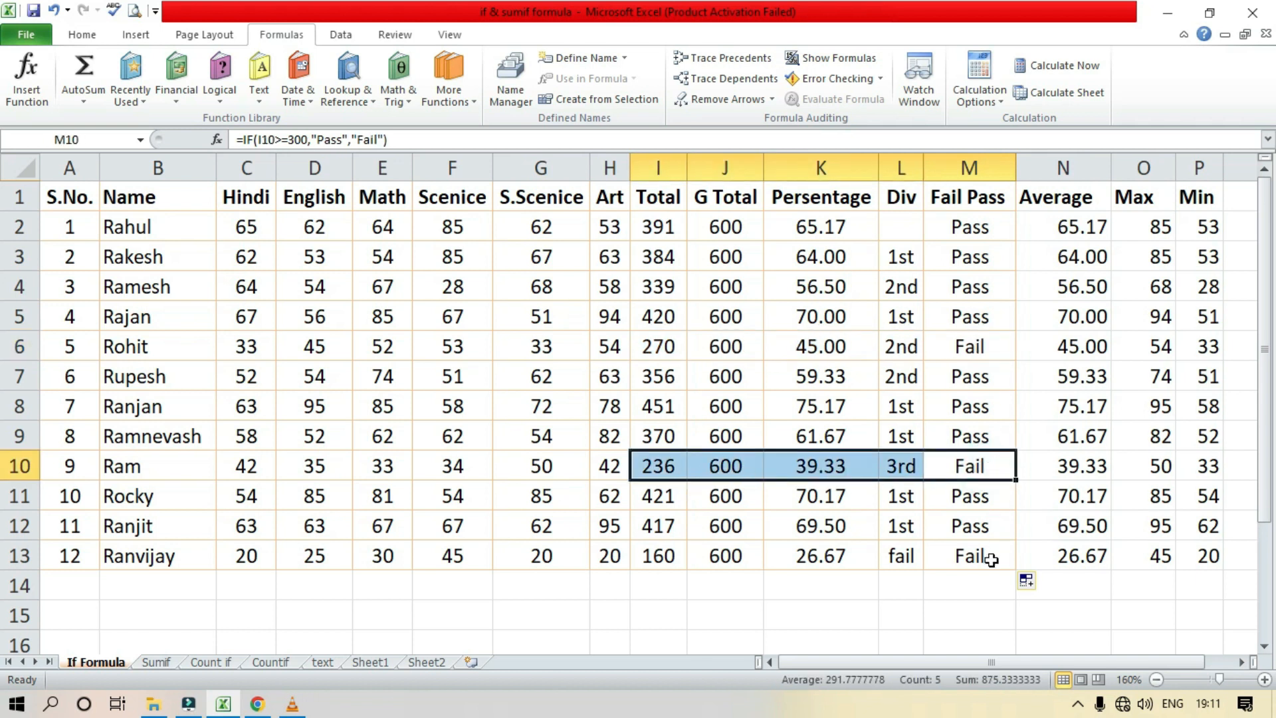
left_click_drag(977, 561, 678, 564)
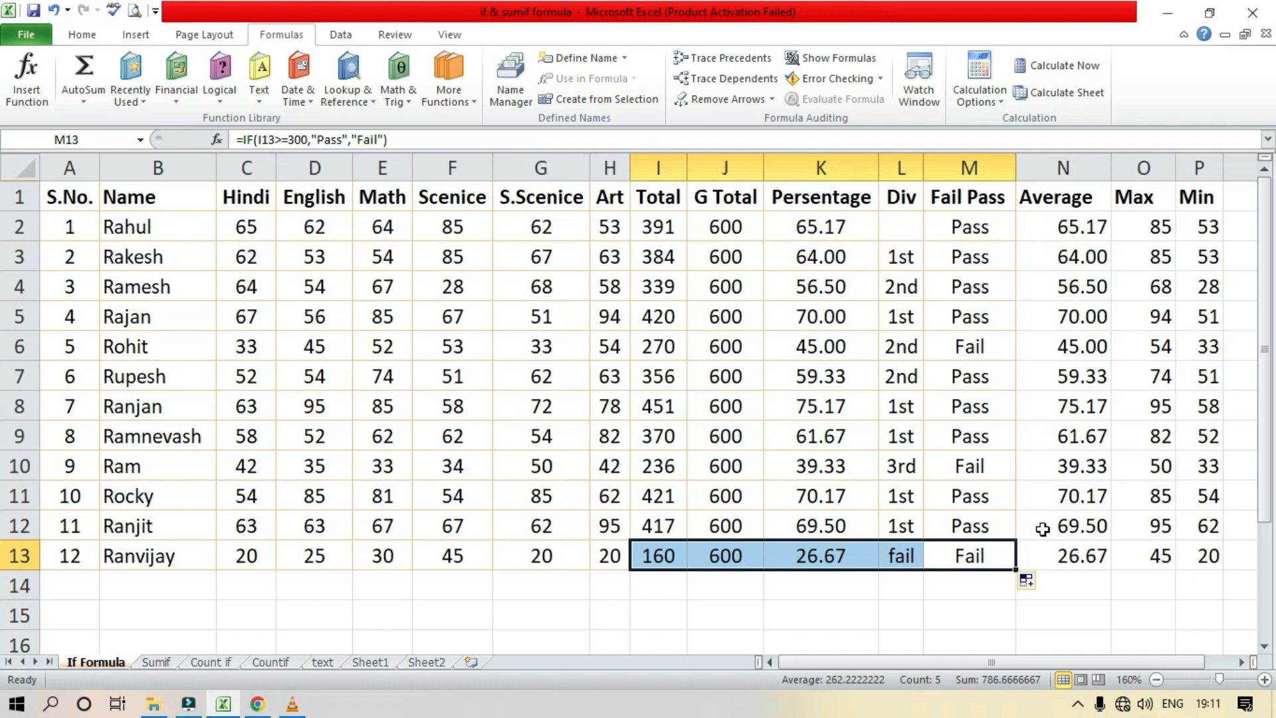
left_click_drag(977, 224, 955, 576)
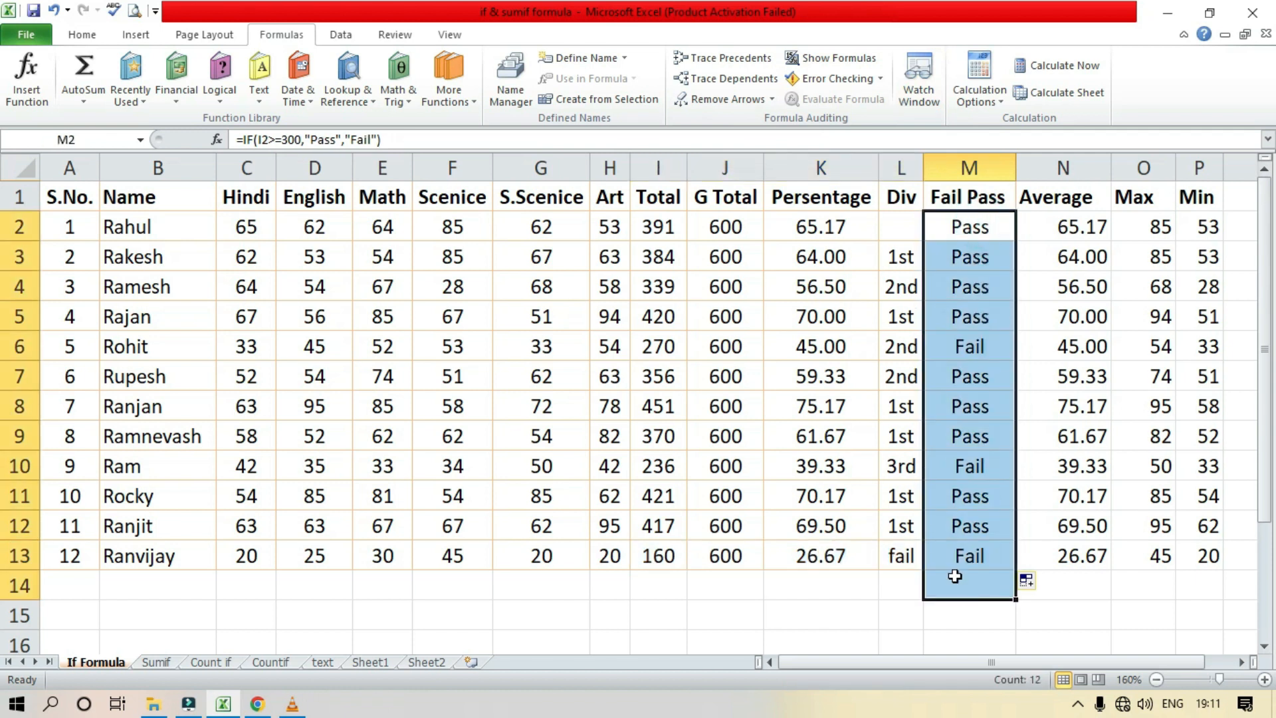
- Clear the results below the Fail Pass heading in M2:M14
key("Delete")
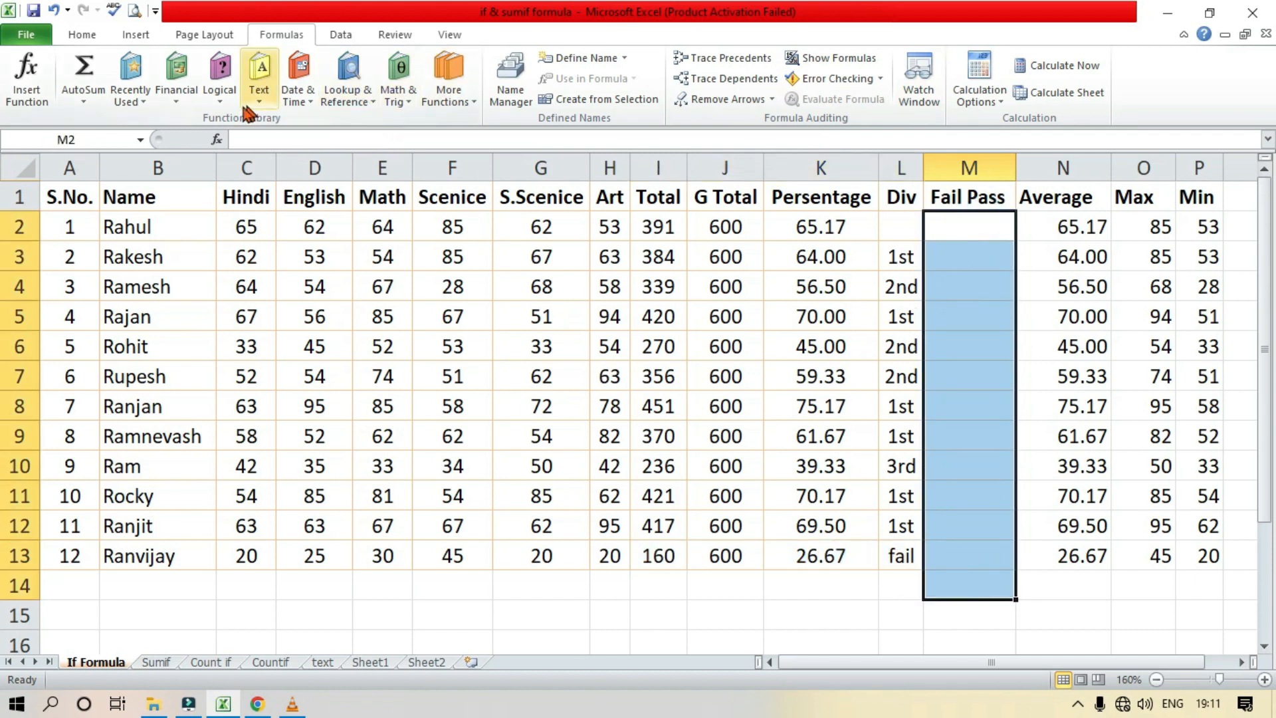
left_click(226, 97)
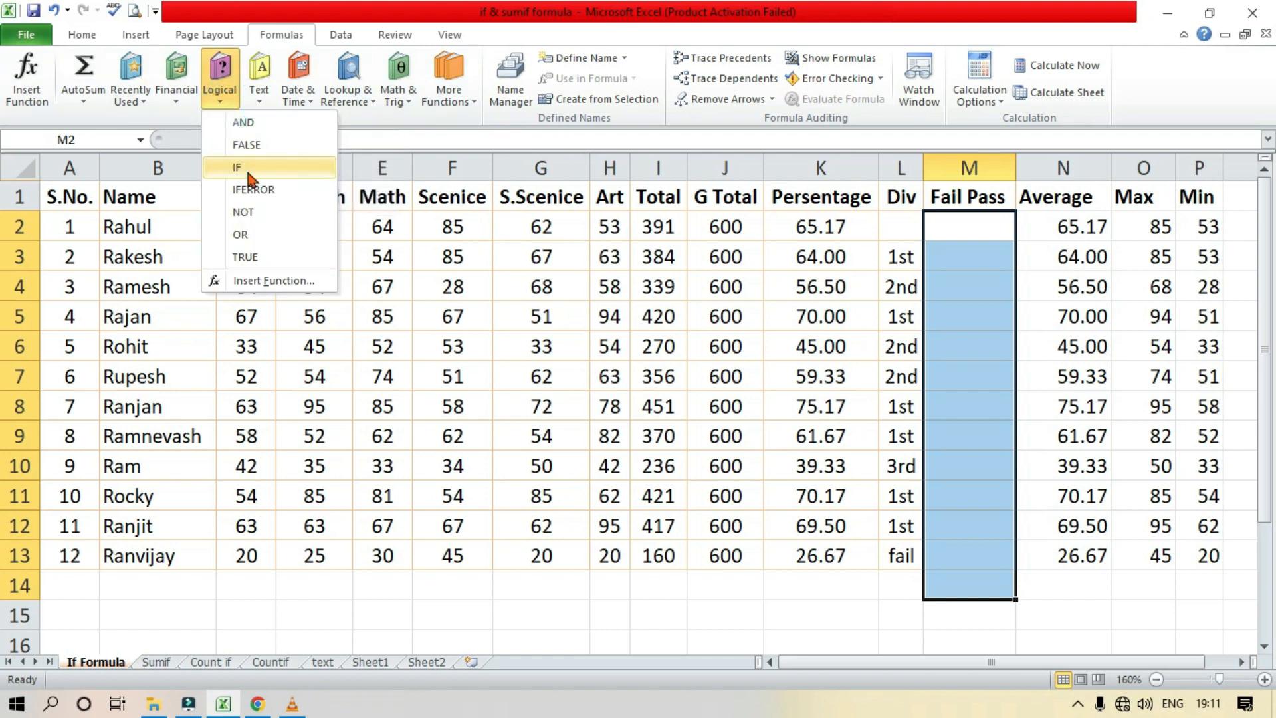
left_click(249, 165)
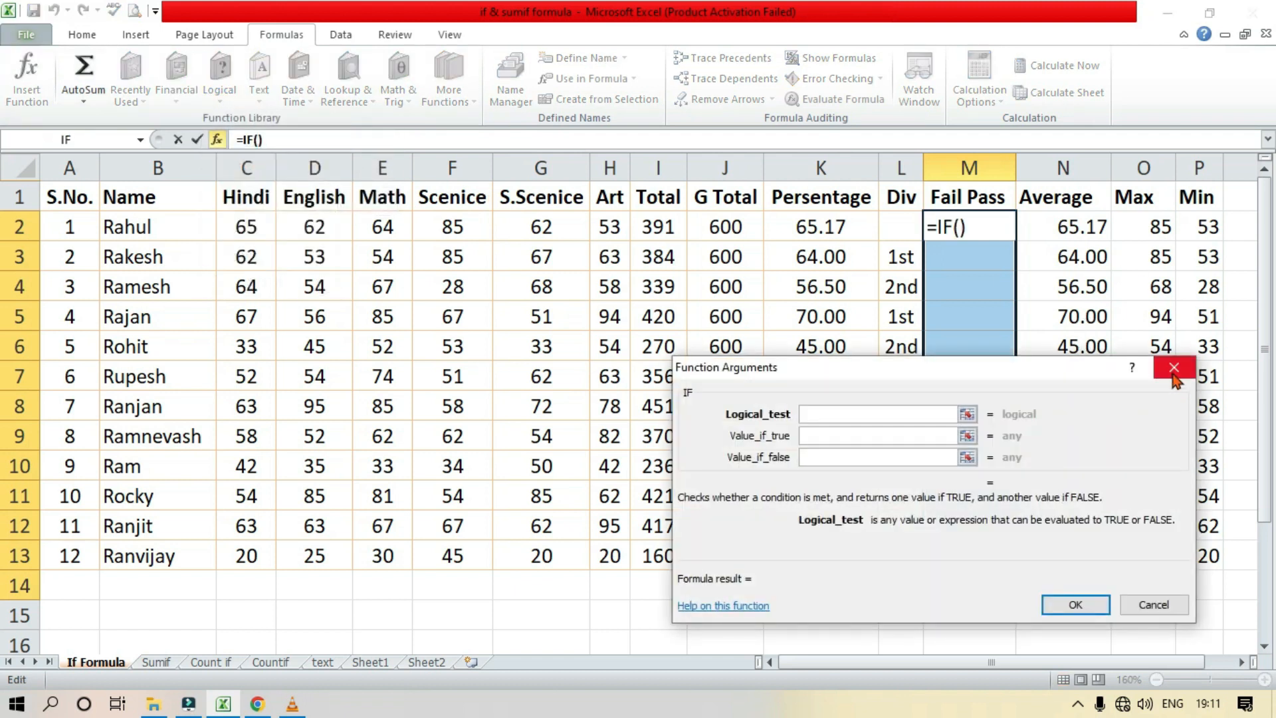
left_click(1174, 367)
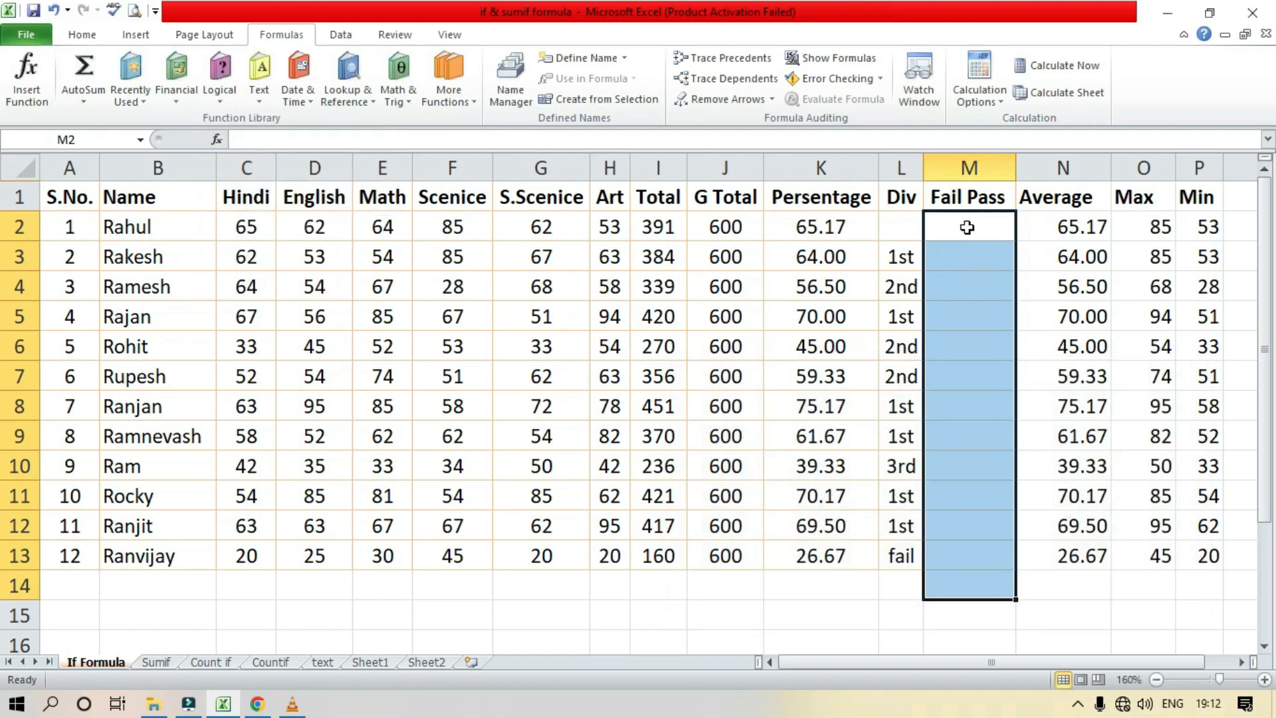
- Clear the existing division results below the Div heading, in L2:L14
left_click(905, 224)
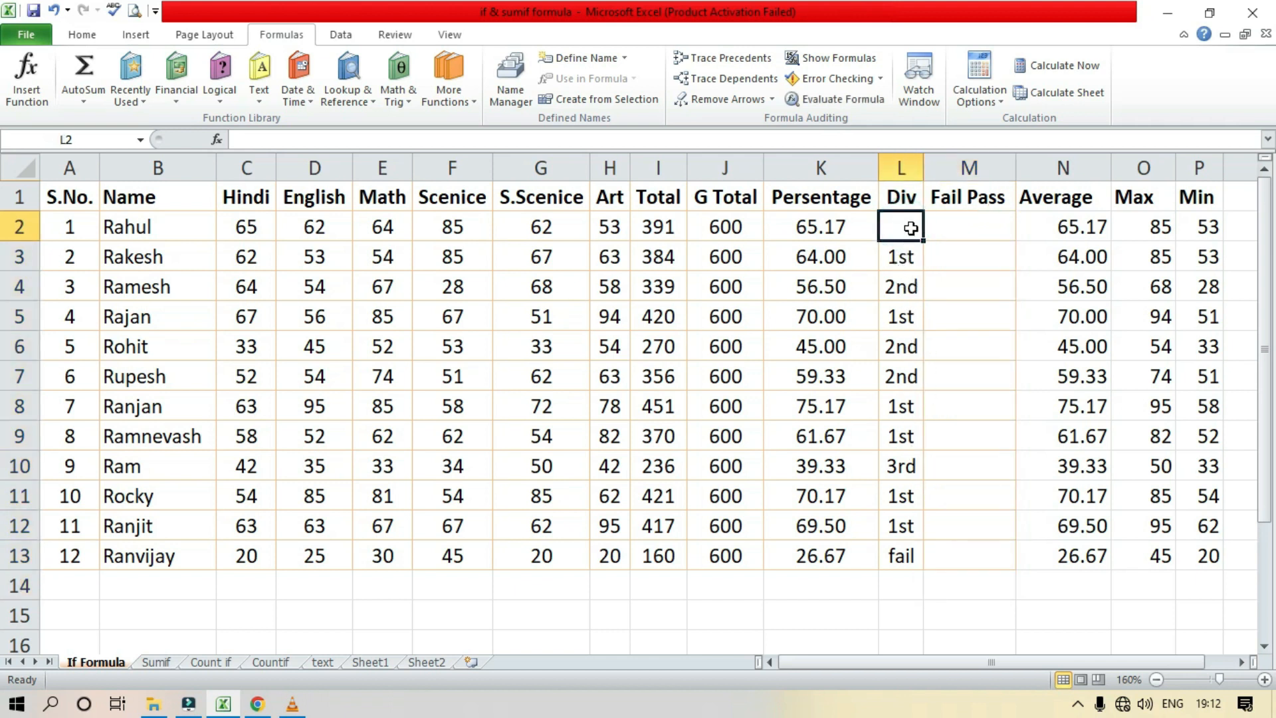
left_click_drag(916, 223, 902, 587)
key("Delete")
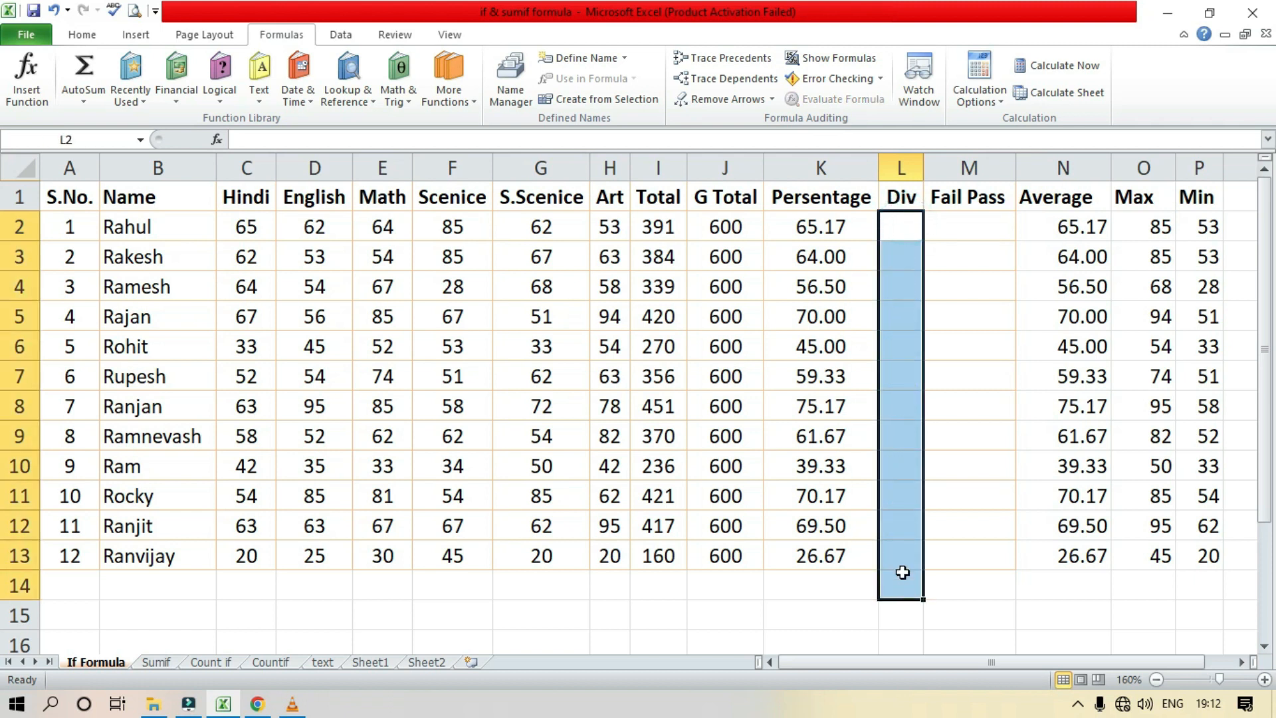
- Begin an IF formula in L2 that tests I2>=300 and returns "1st" when true
left_click(906, 226)
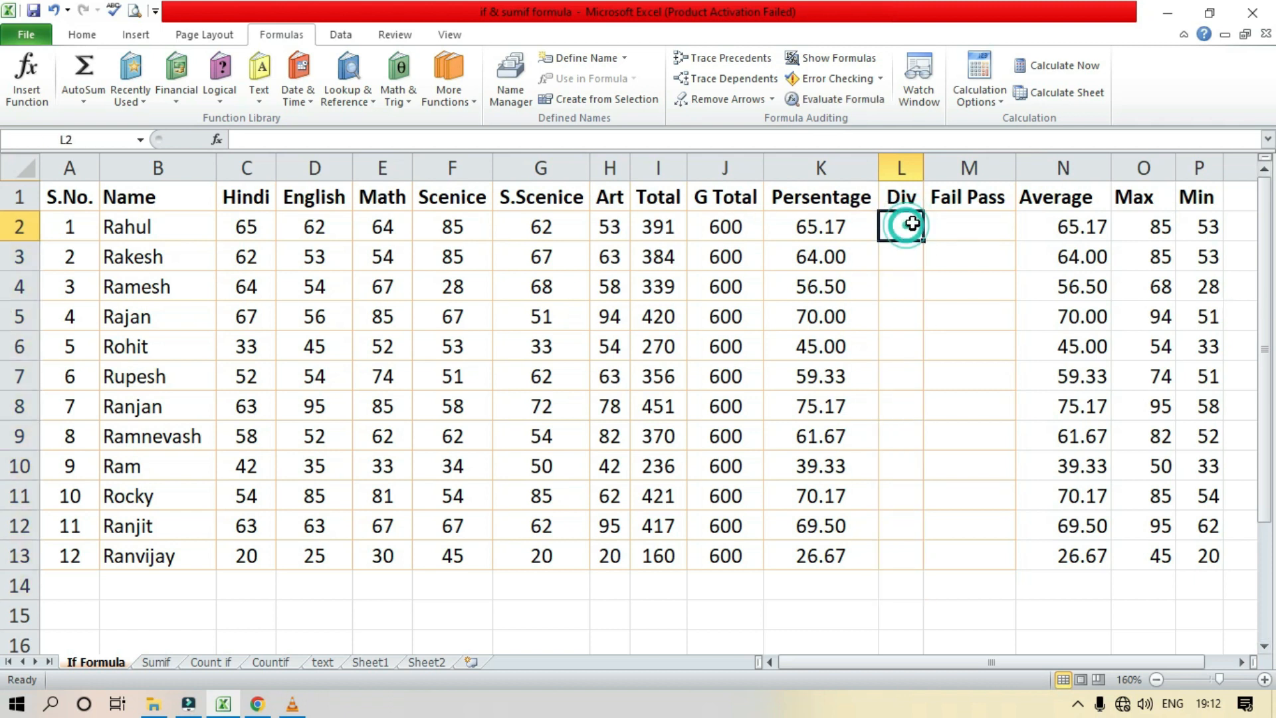
type("=if(")
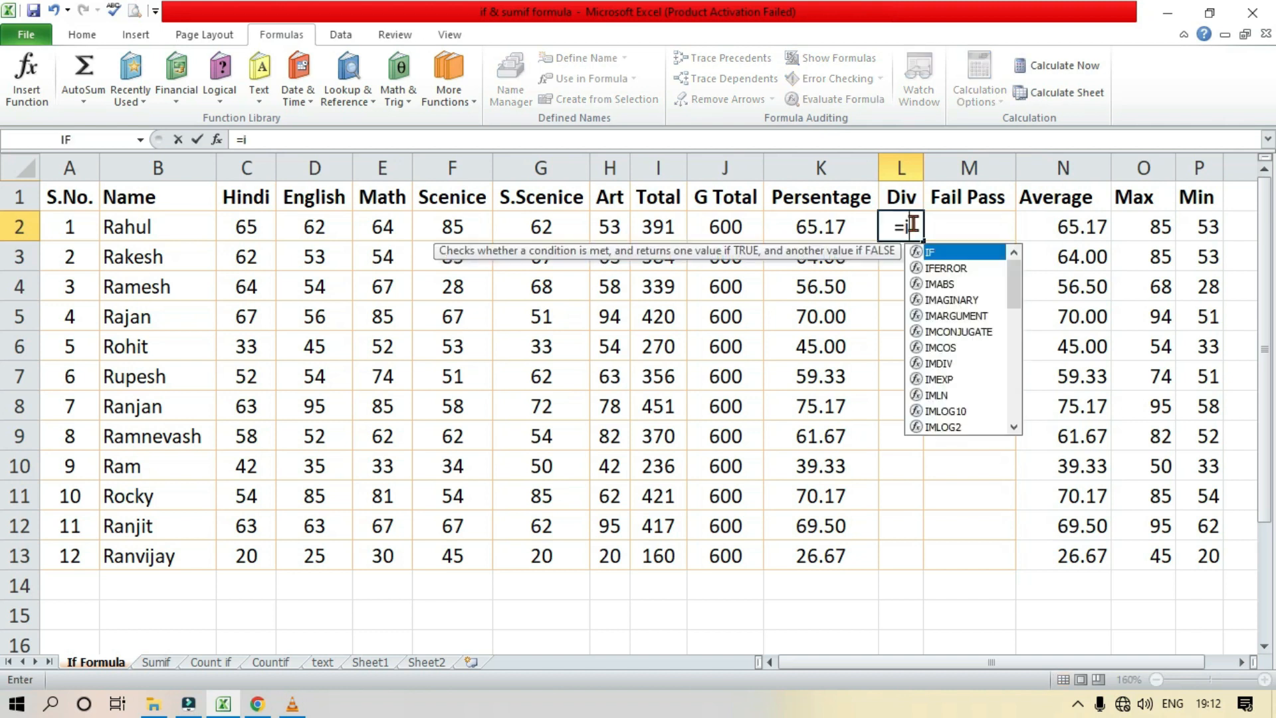
left_click(662, 224)
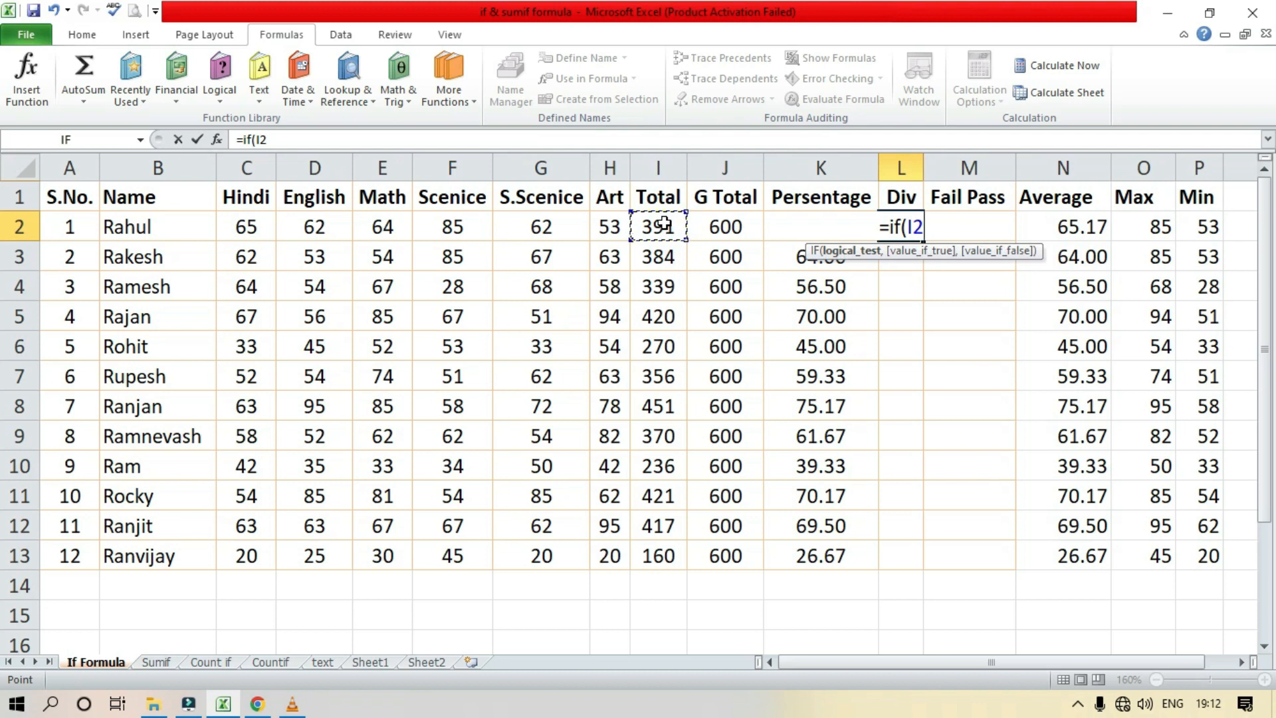
type(">=")
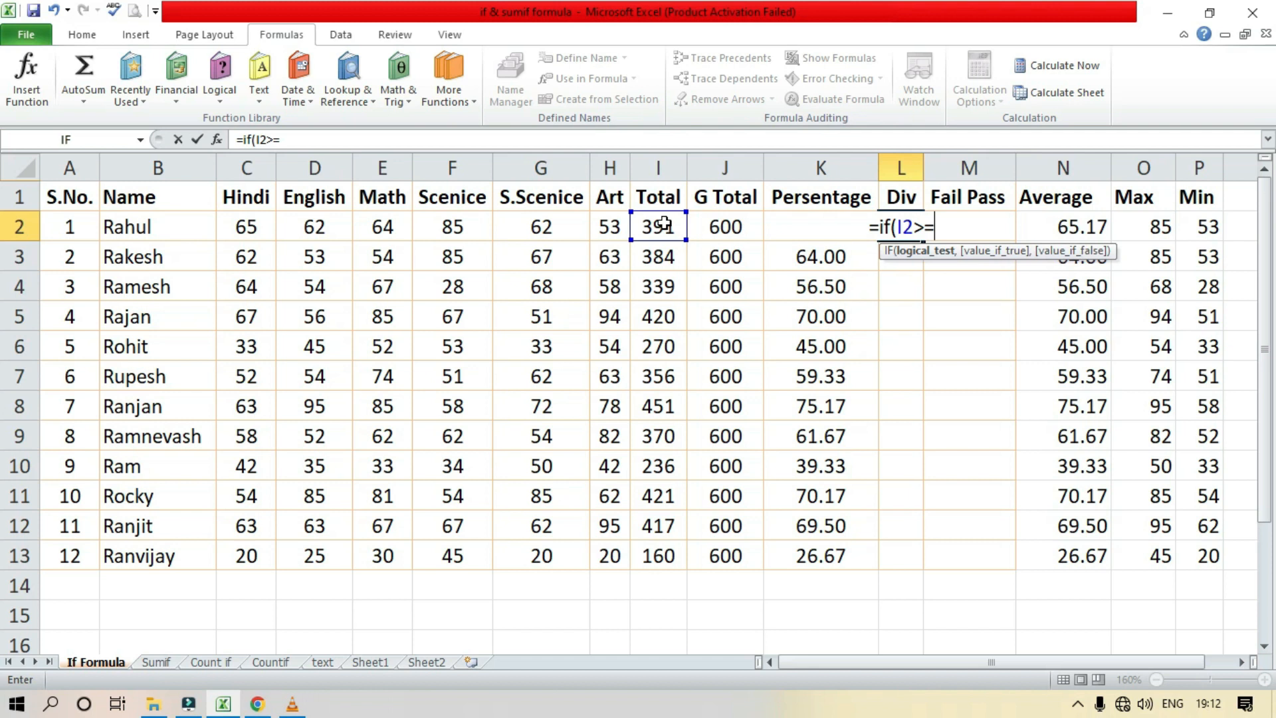
type("300")
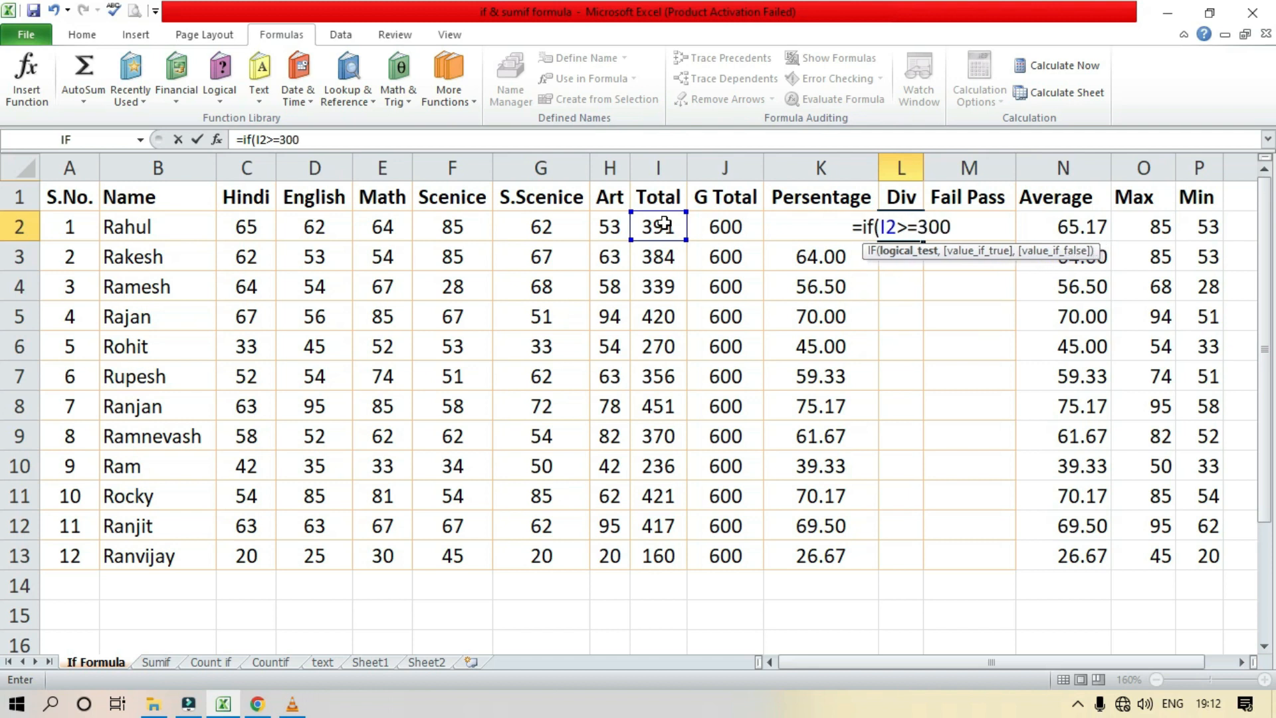
type(",")
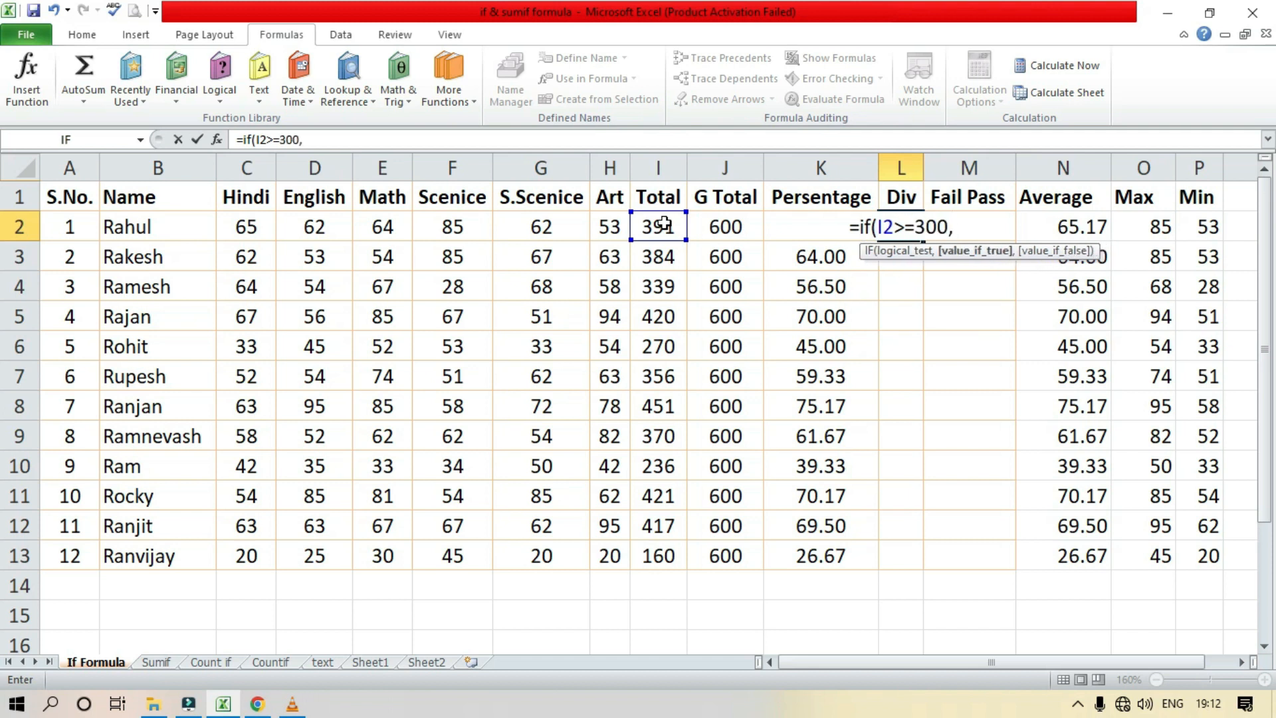
type("\"1sT")
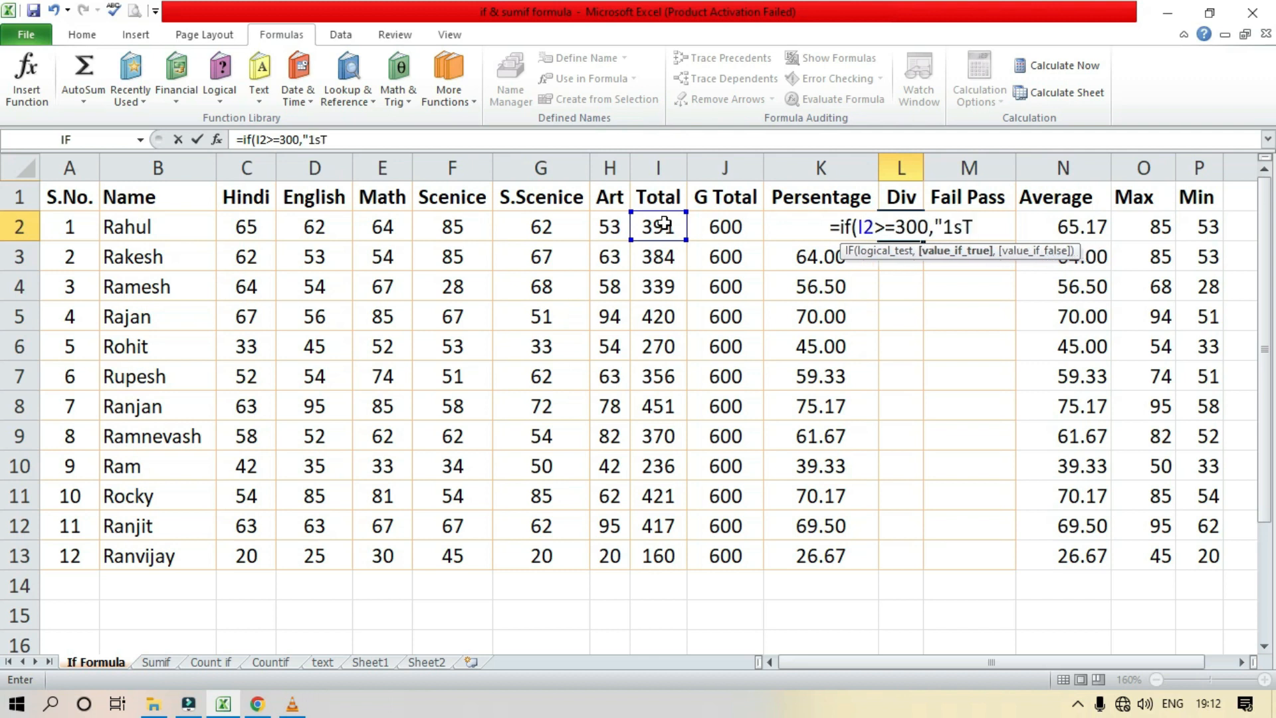
key("BackSpace")
type("t")
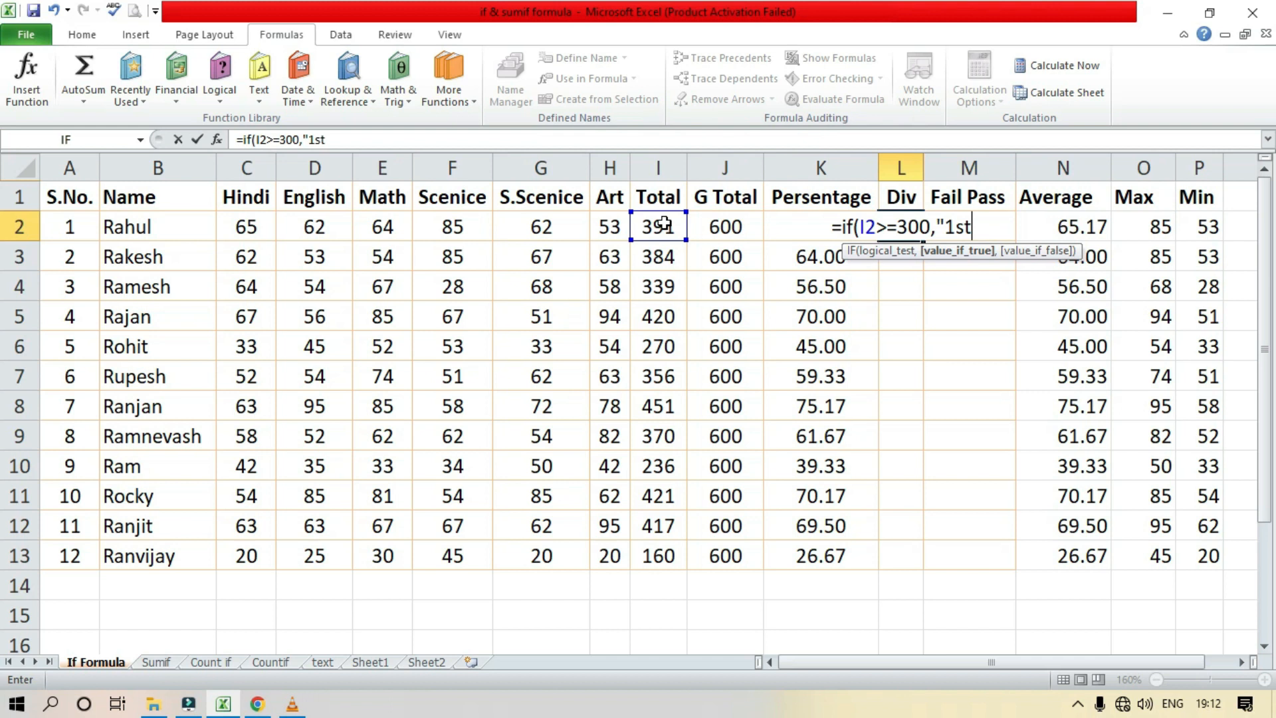
type("\",")
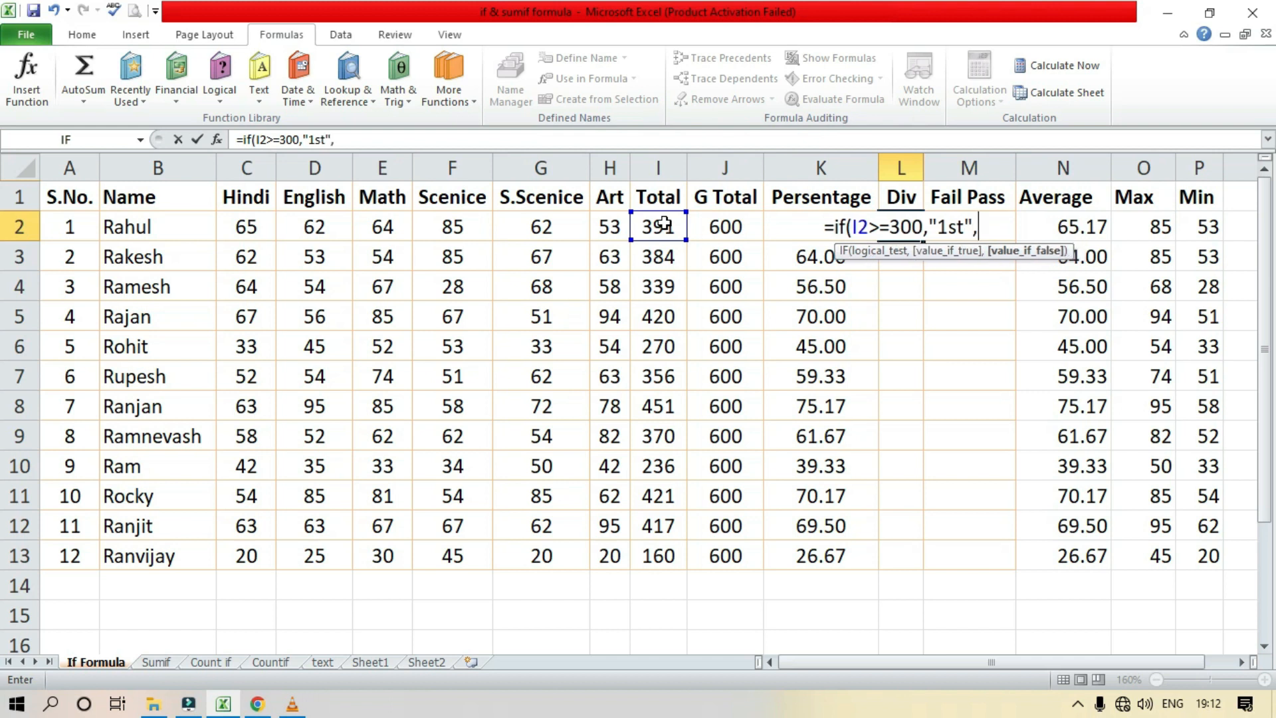
- Nest a second IF as the value_if_false argument of the L2 formula, with the logical test I2>=250
type("if(")
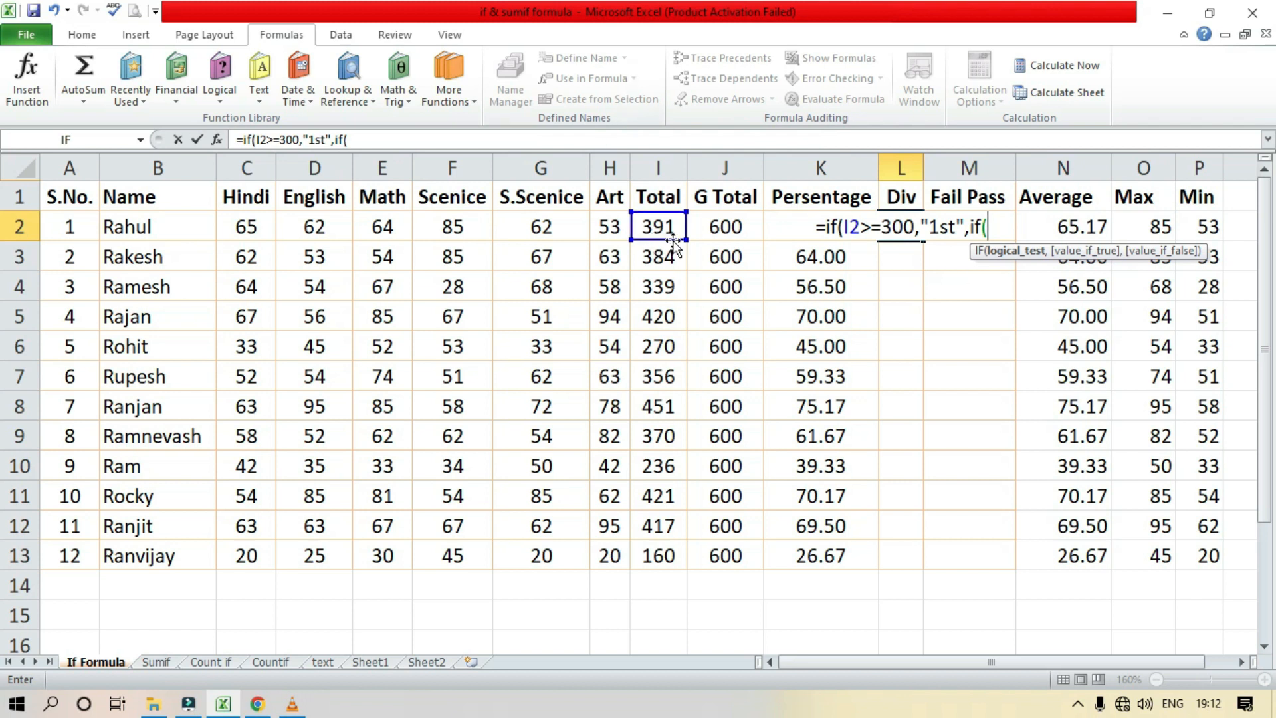
type("I@")
key("BackSpace")
type("2")
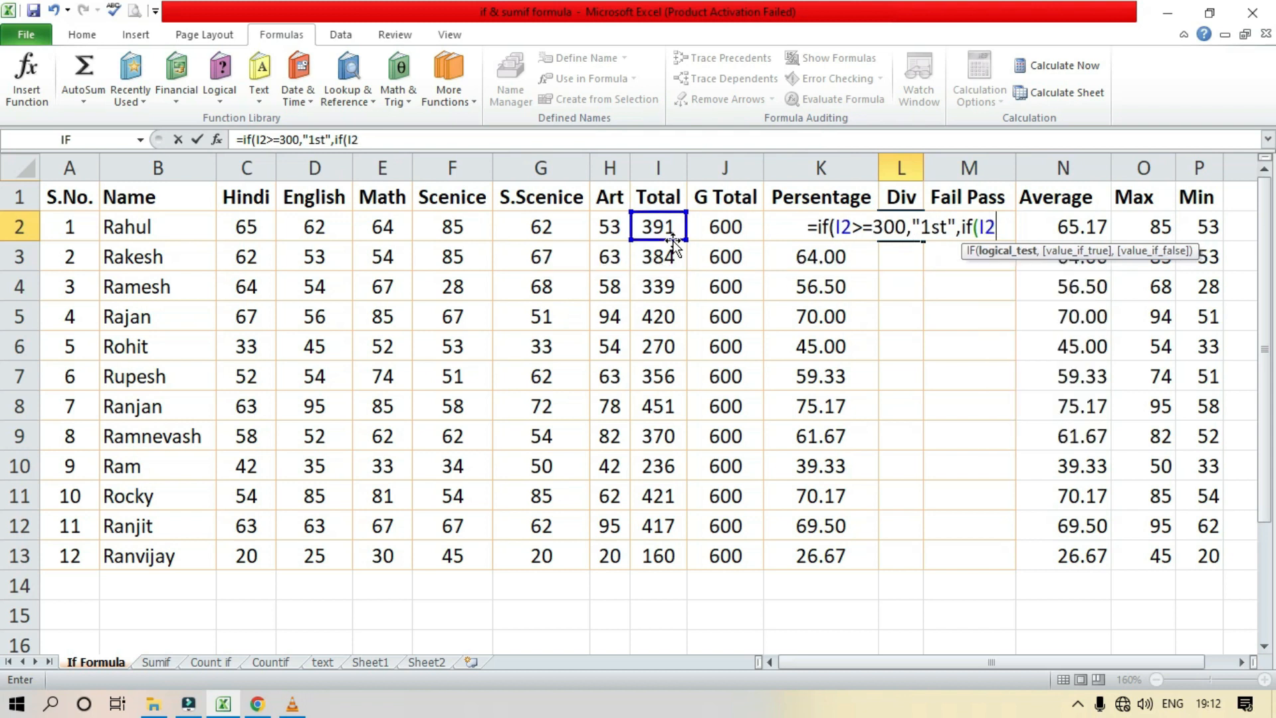
type(">=")
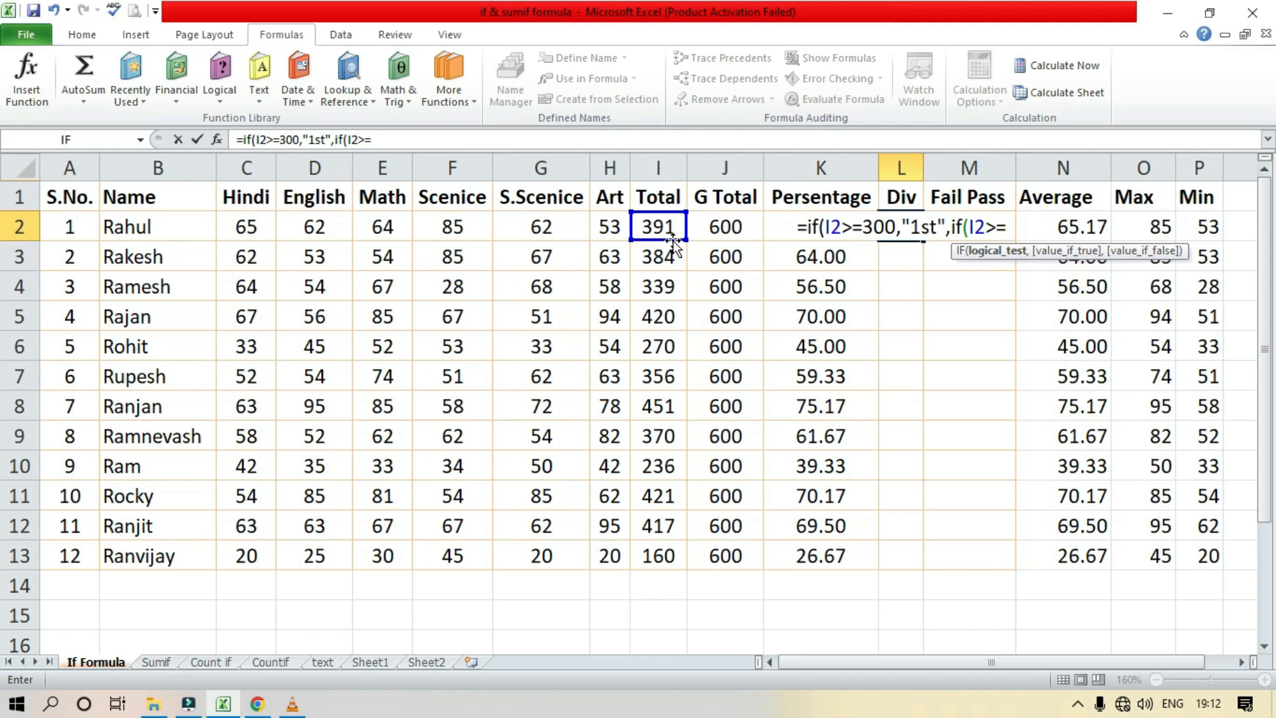
type(",")
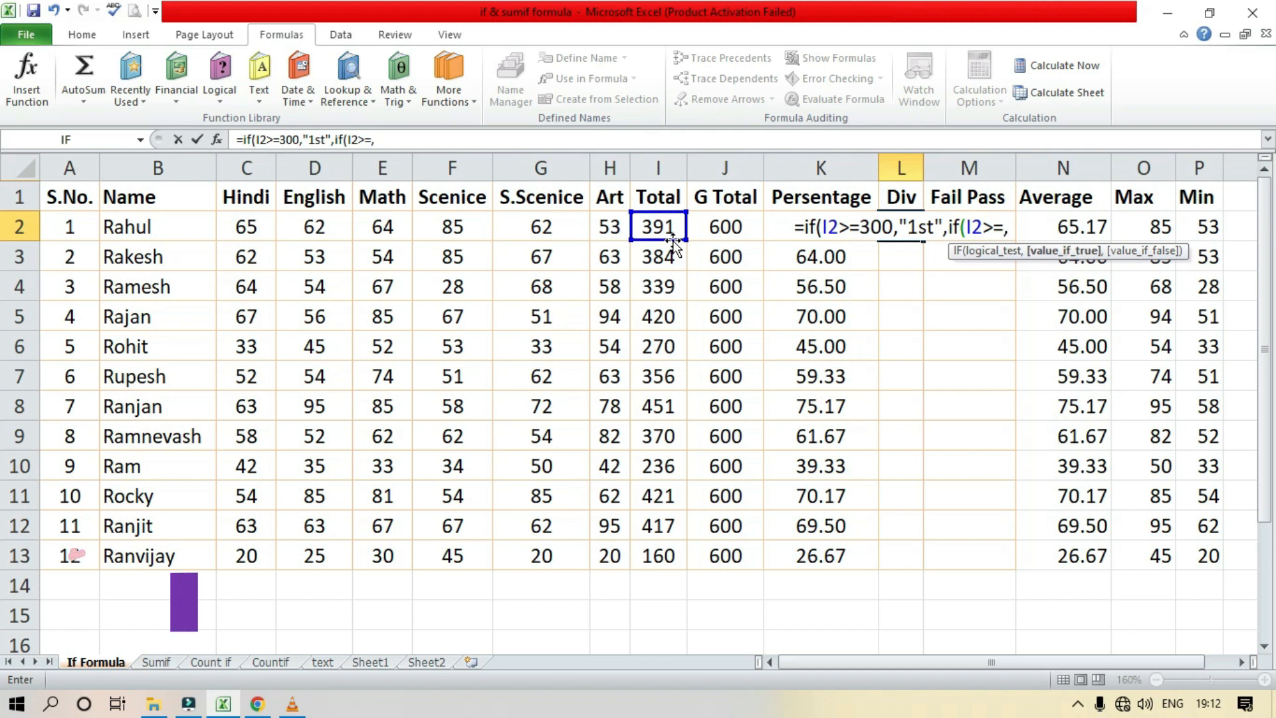
key("BackSpace")
type("250")
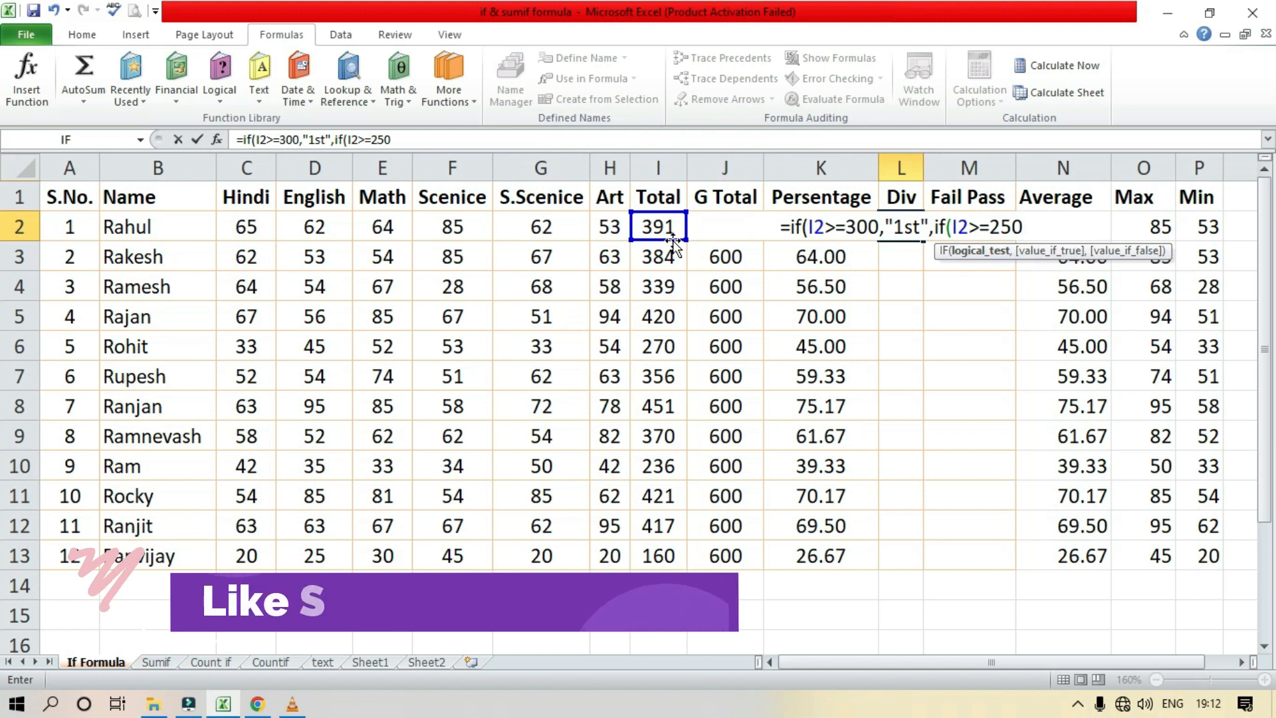
type(",")
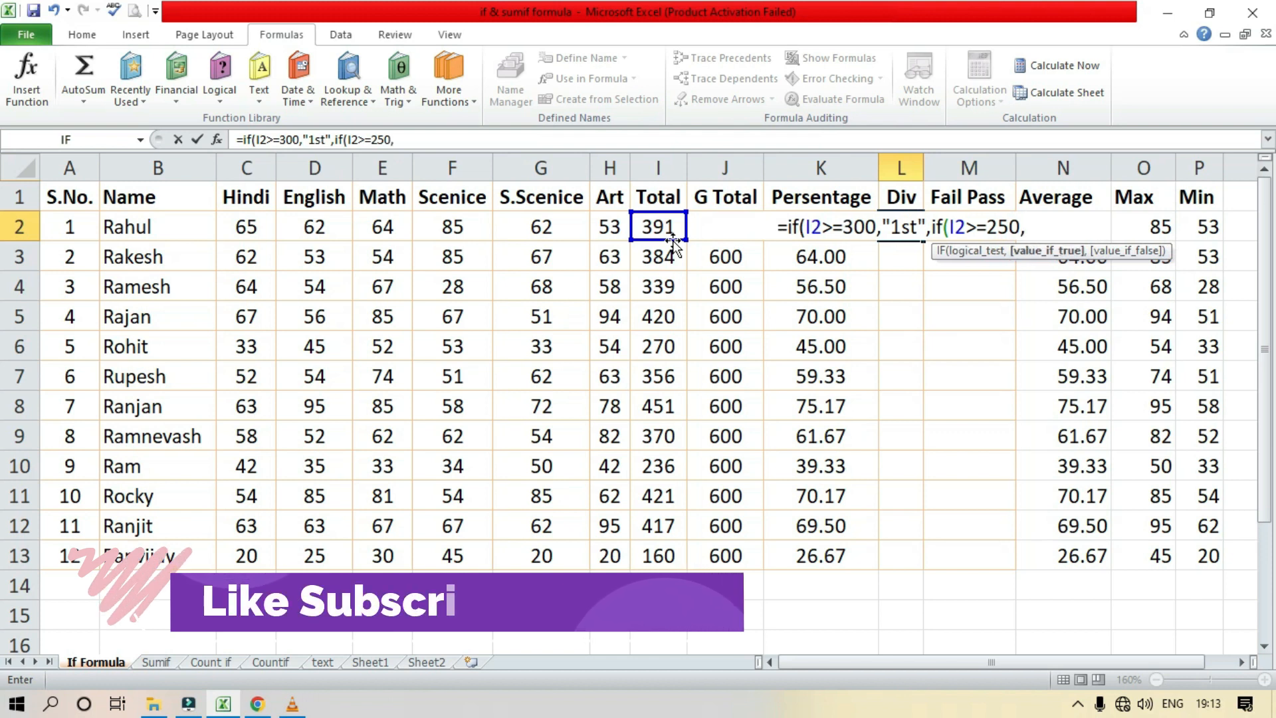
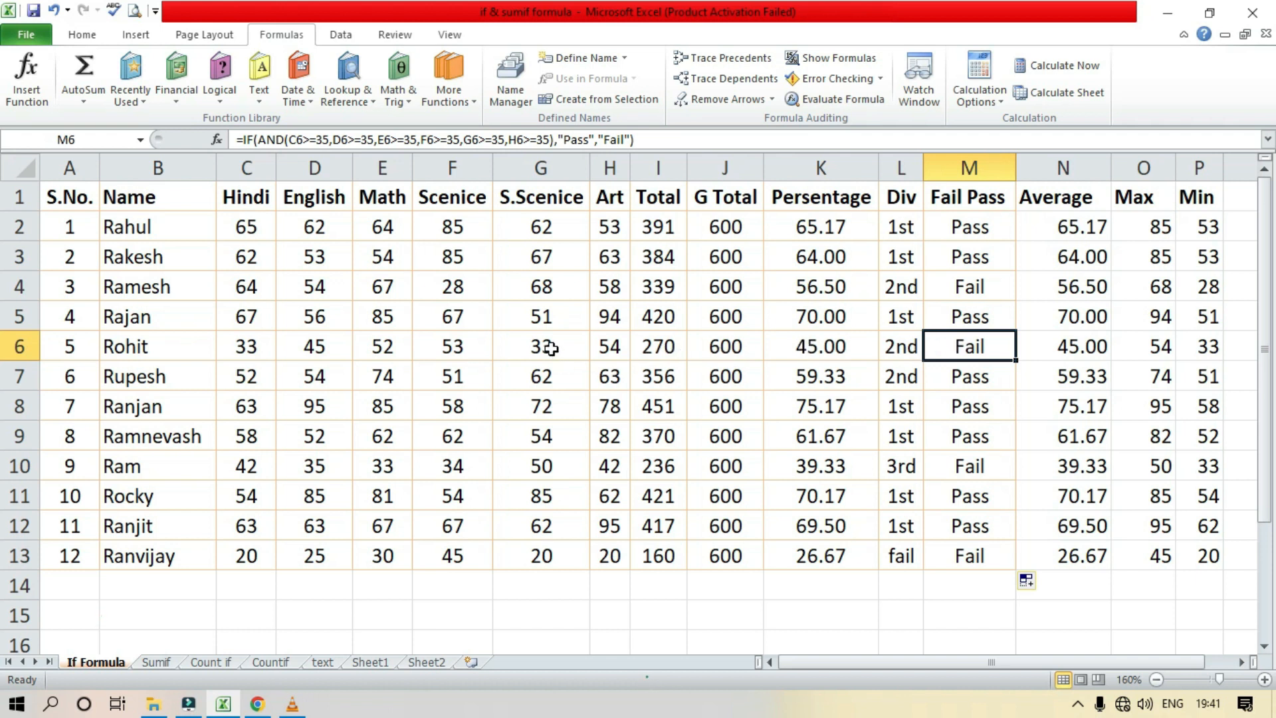
- Check the Fail Pass result in row 6 against the S.Scenice mark in G6 and the Hindi mark in C6
left_click(550, 349)
left_click(236, 352)
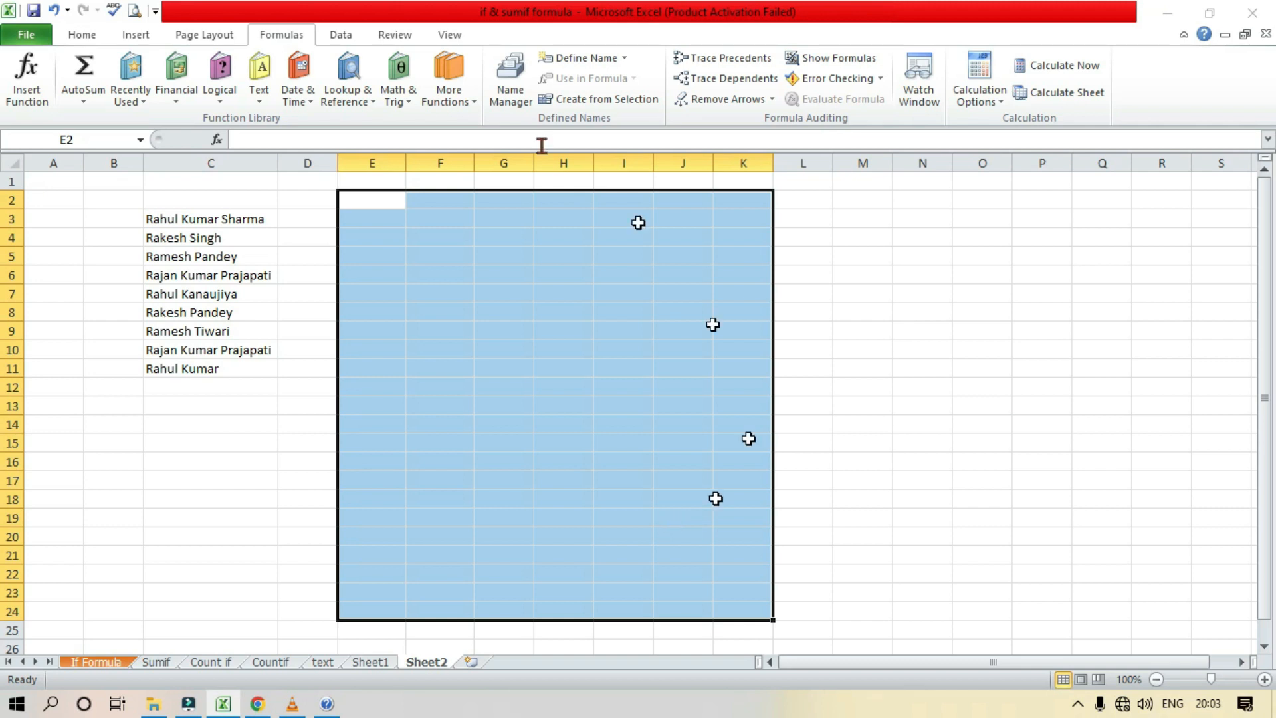
left_click(264, 88)
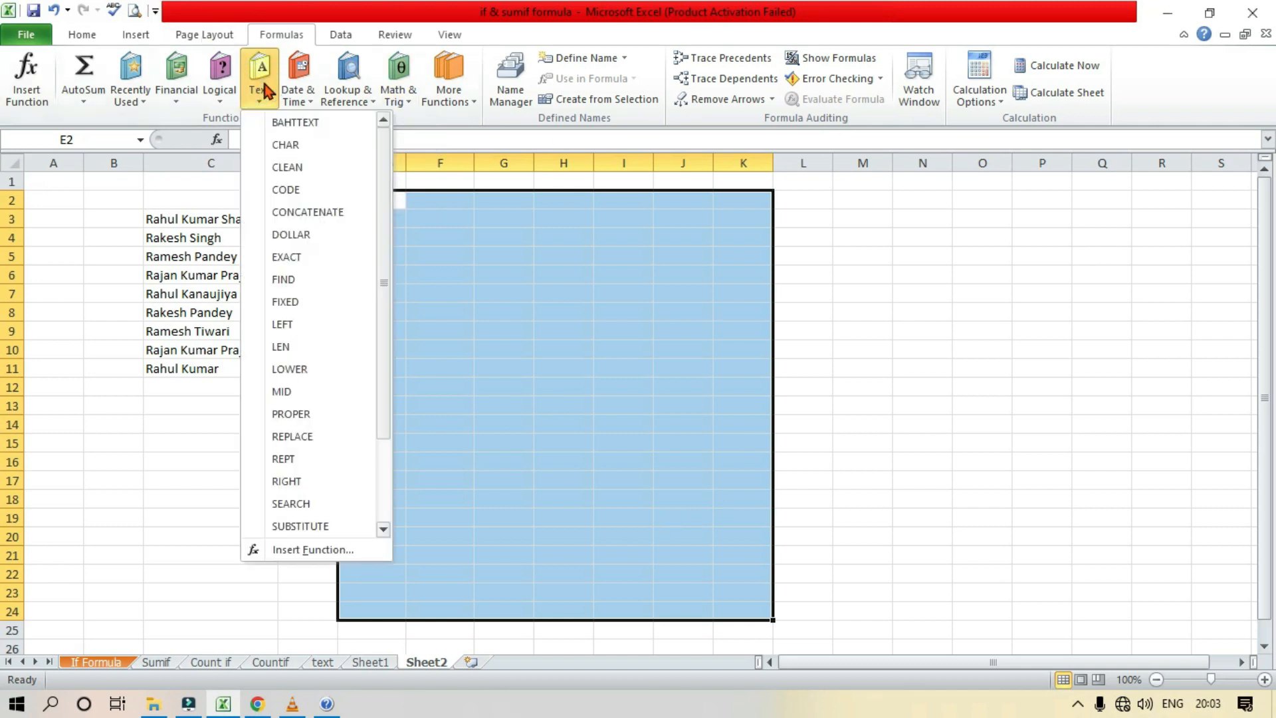
left_click(699, 262)
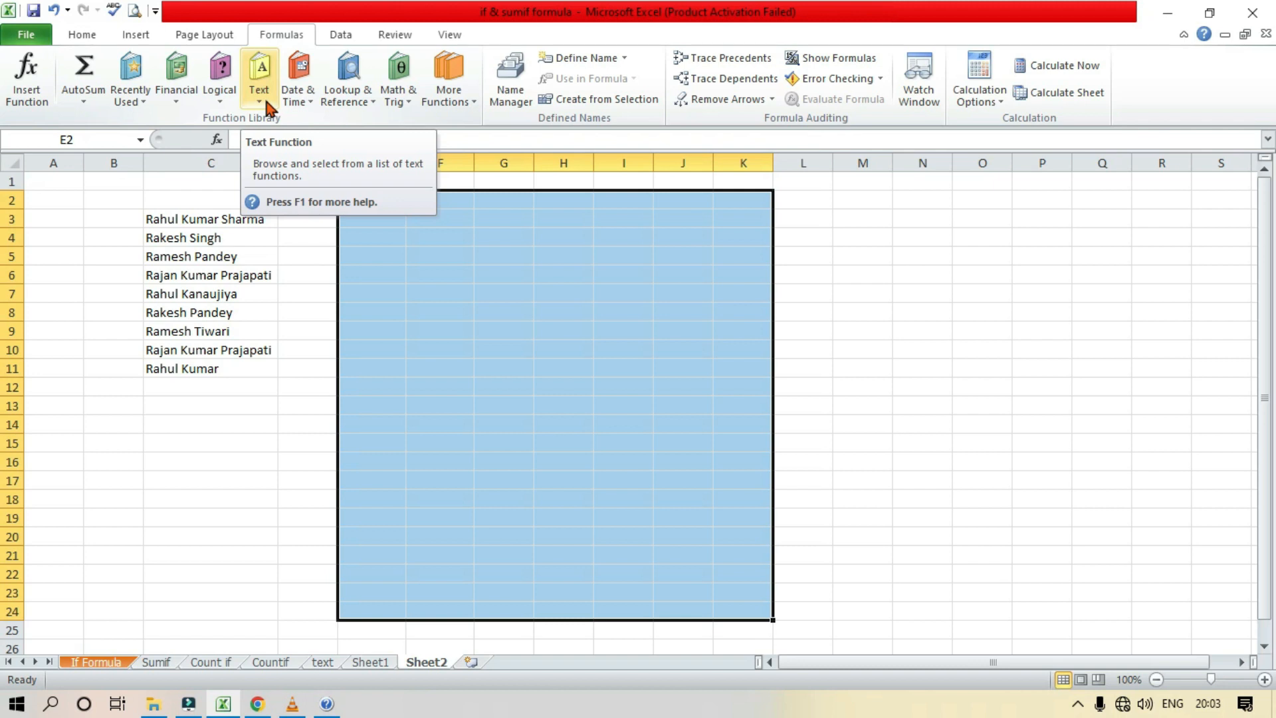
left_click(459, 275)
- Enter the headings Upper, Lower, Mid and Start in cells F2 to I2 of Sheet2
left_click(440, 200)
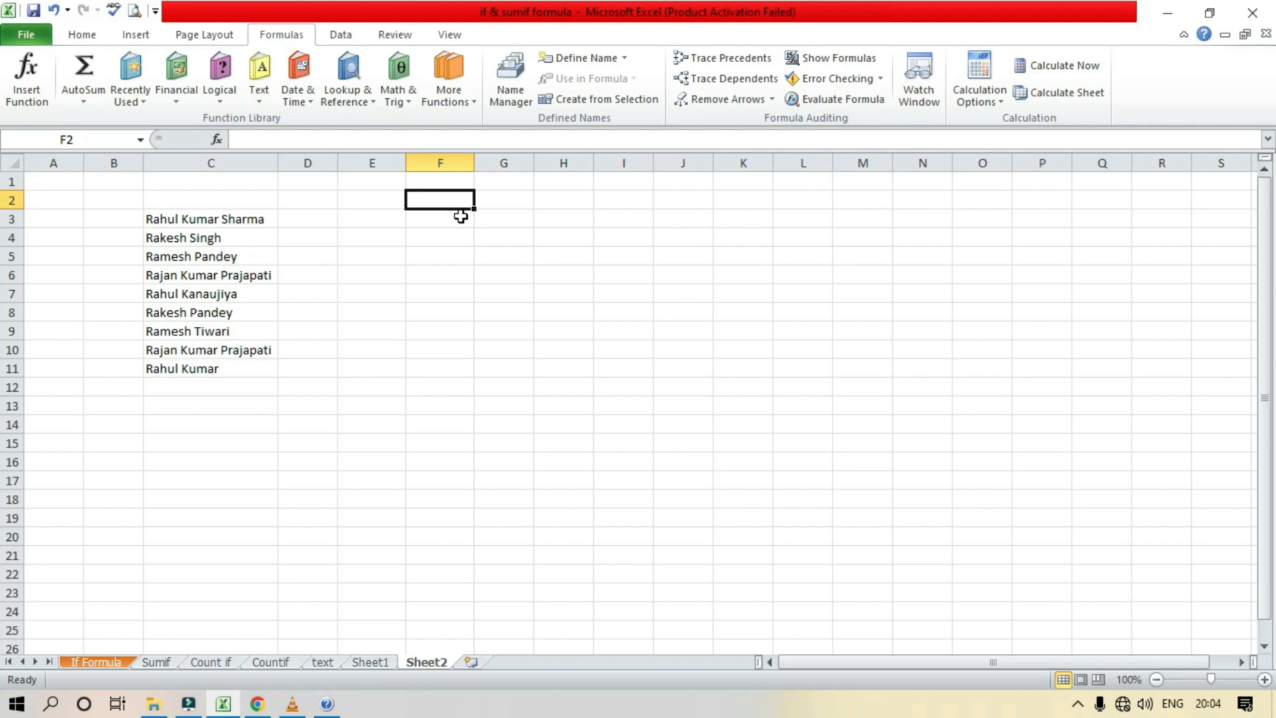
type("Up")
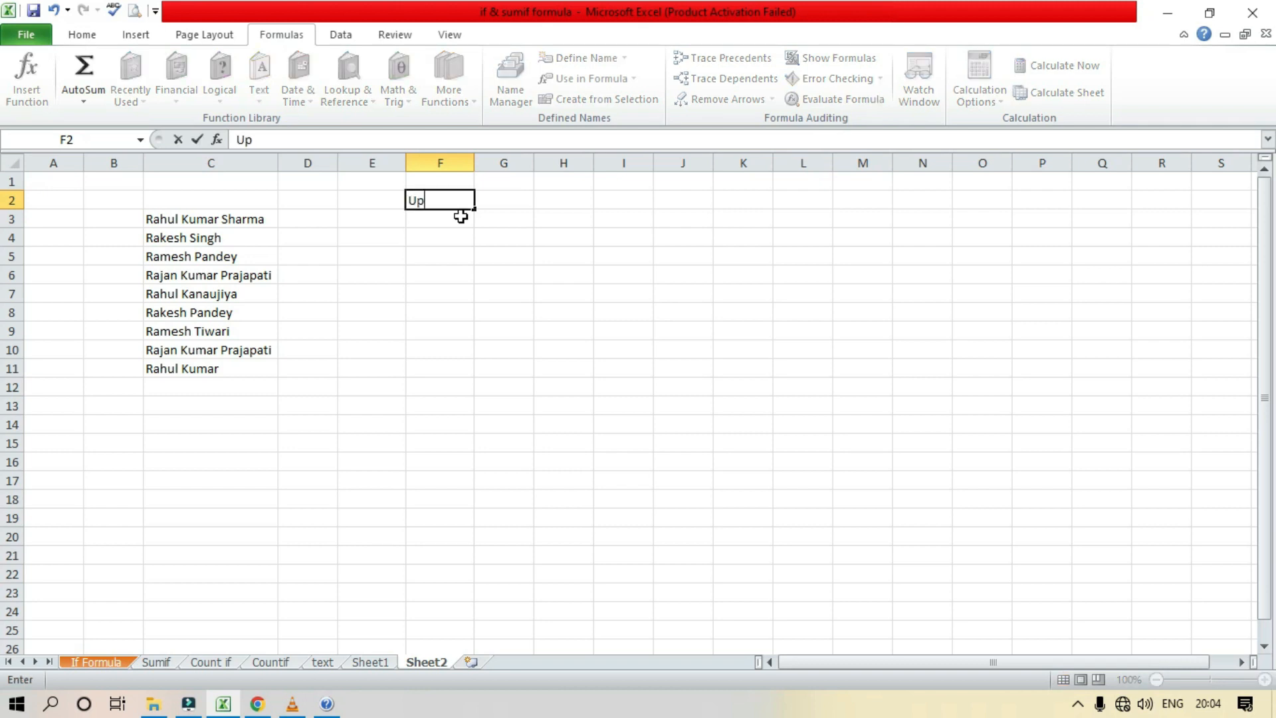
type("per")
key("Tab")
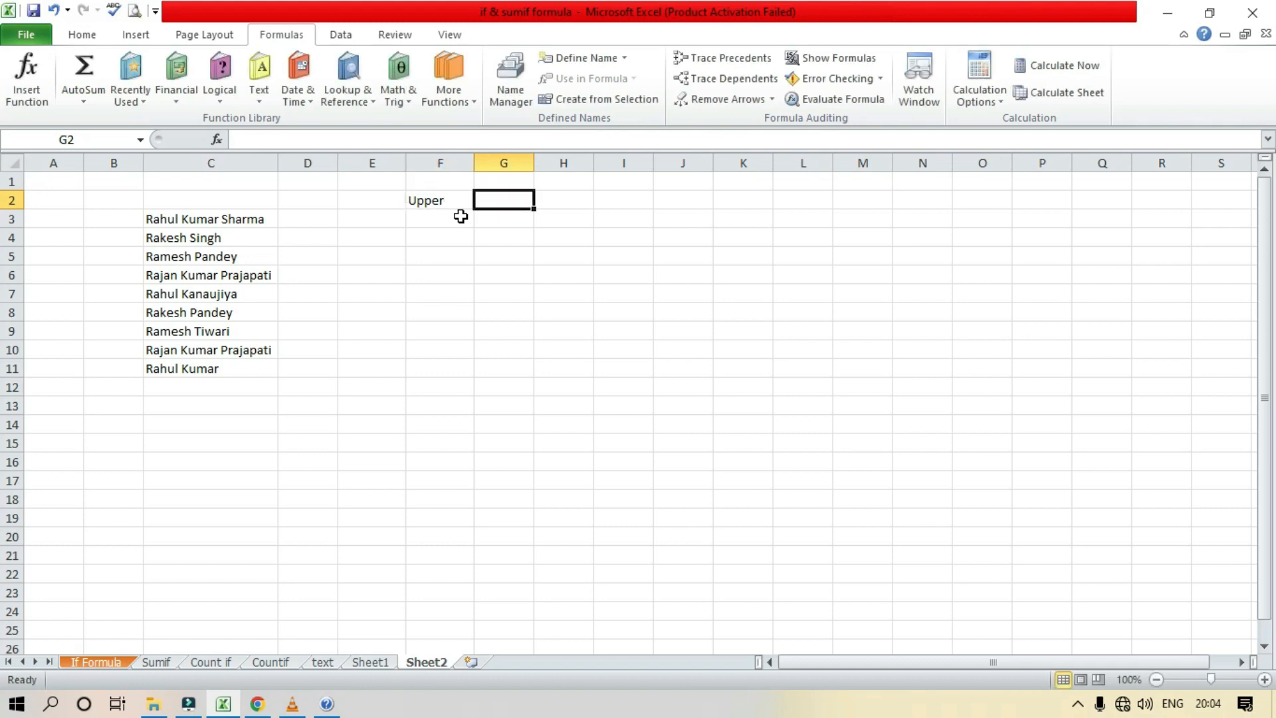
type("Lower")
key("Tab")
type("Mid")
key("Tab")
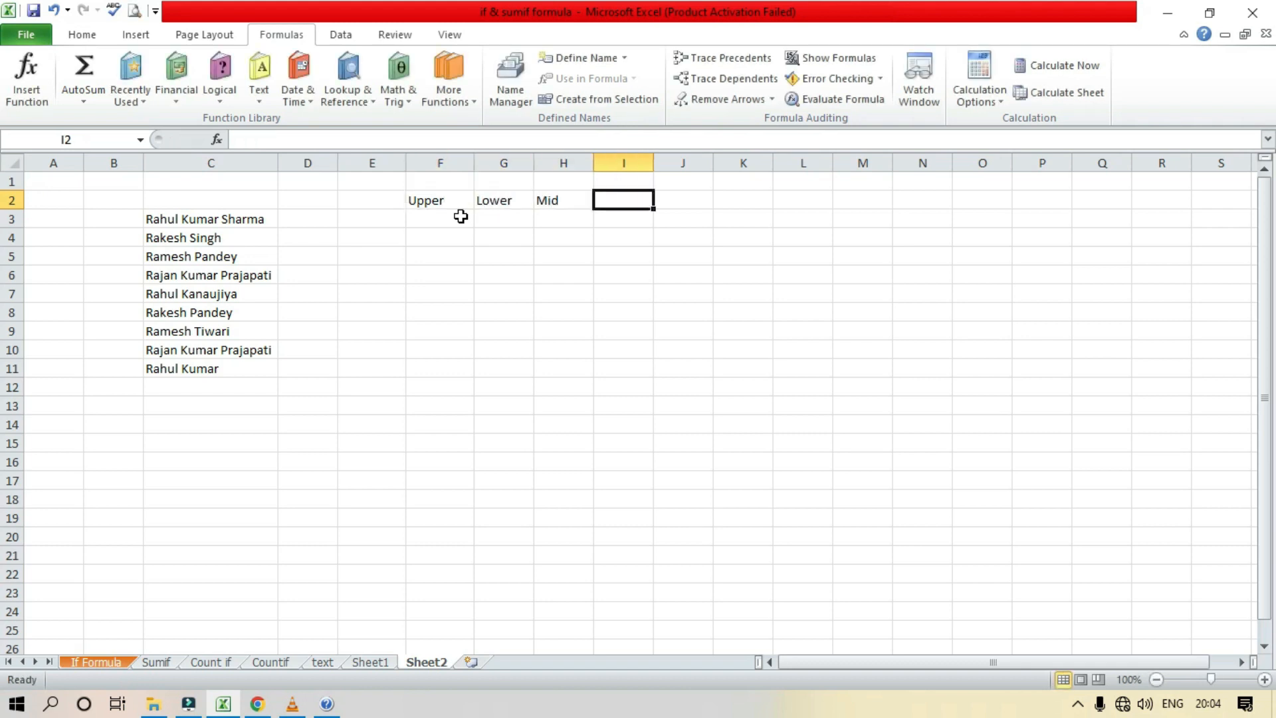
type("Start")
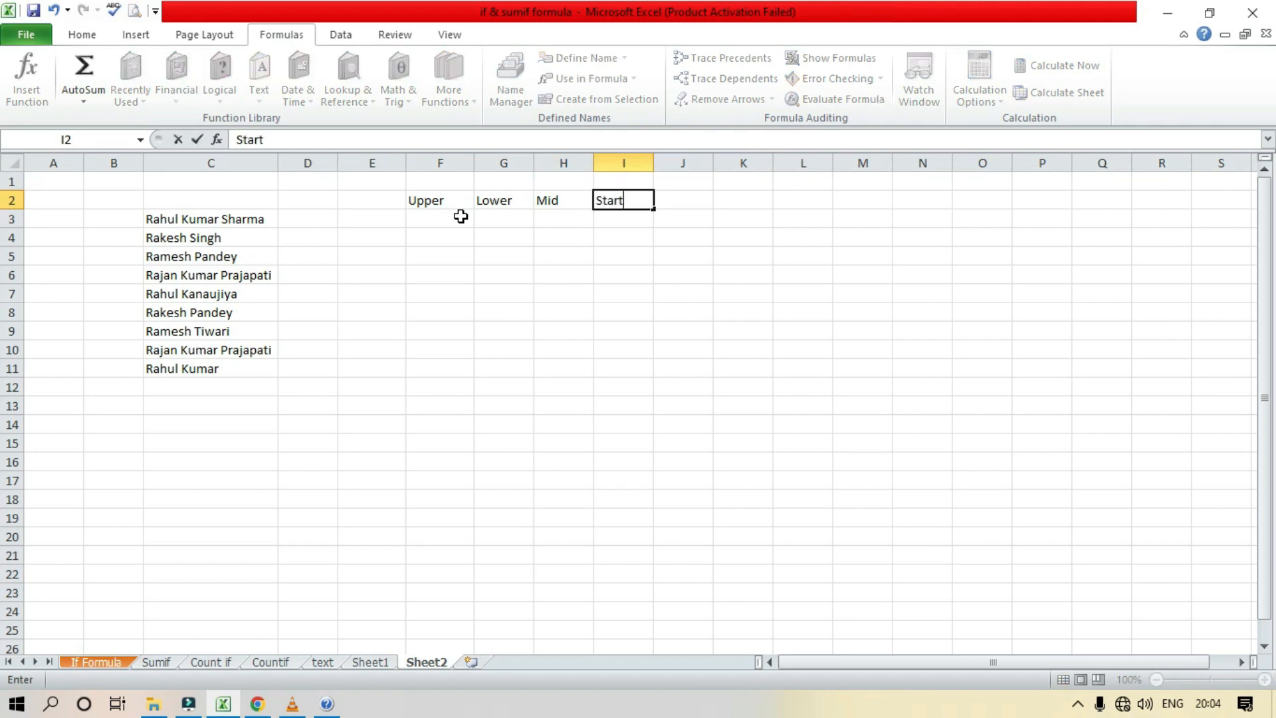
key("Tab")
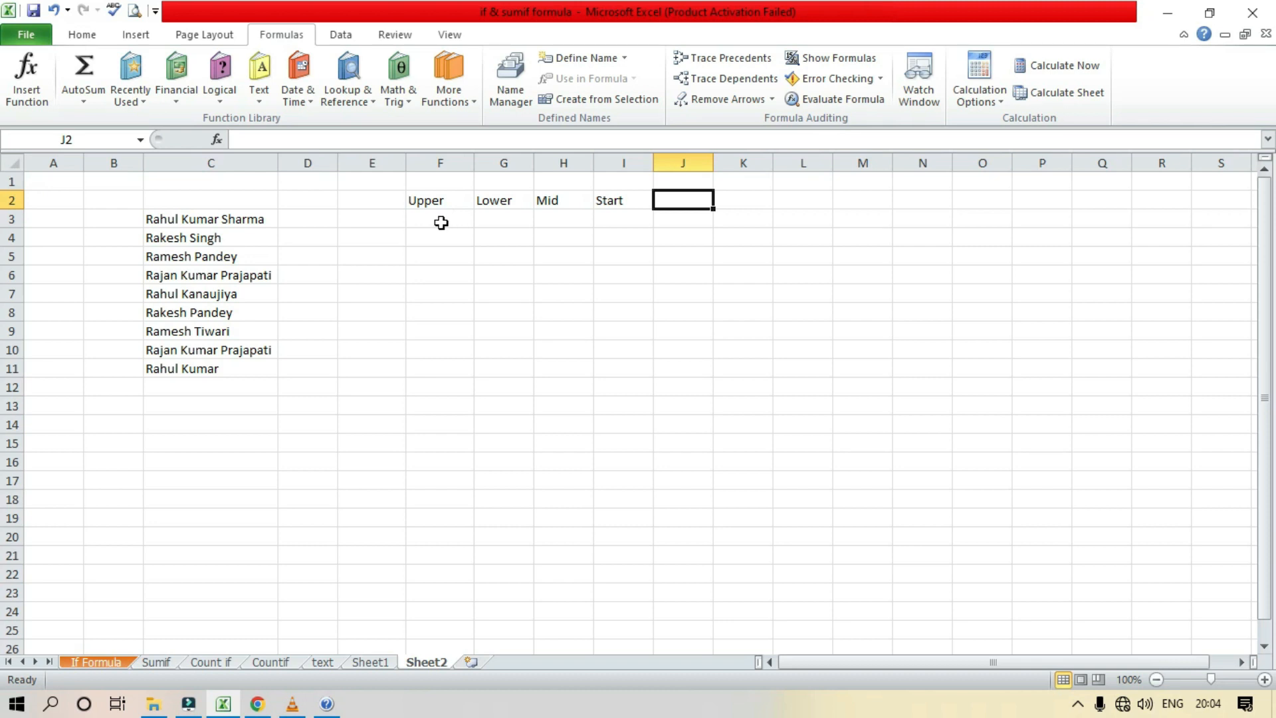
- Insert an UPPER formula in F3 that converts the name in C3 to uppercase
left_click(440, 220)
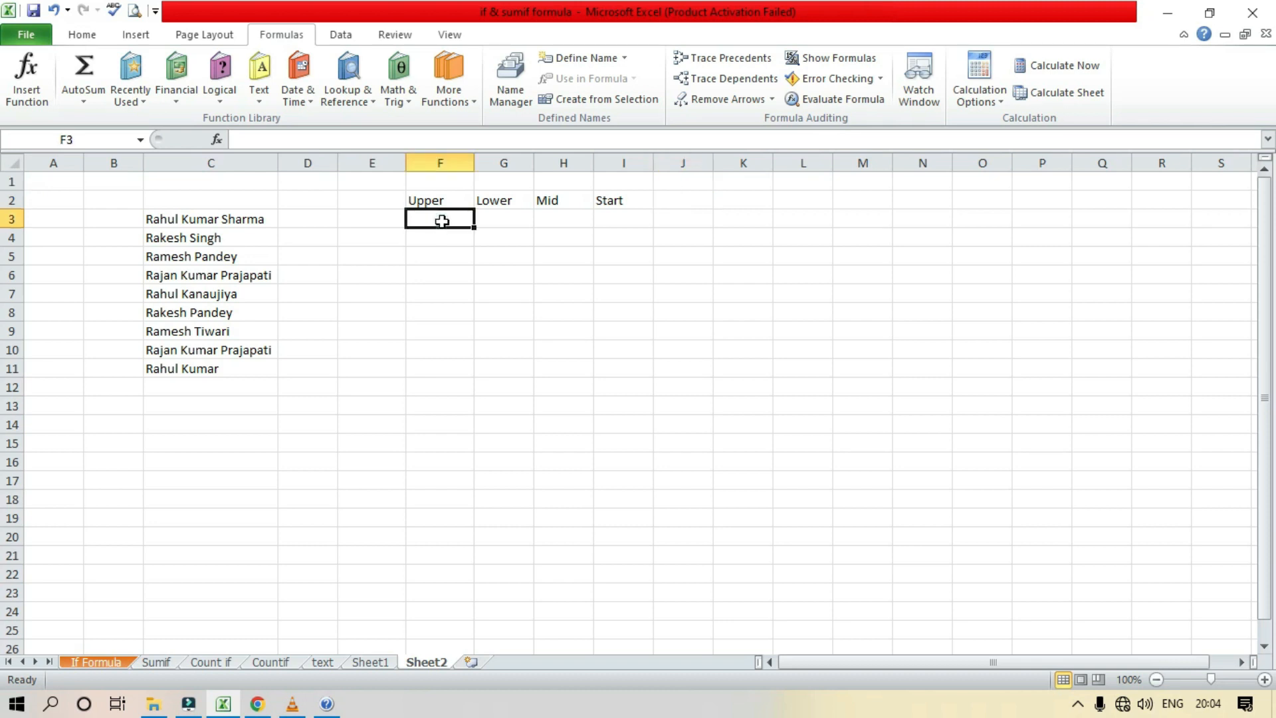
left_click(259, 87)
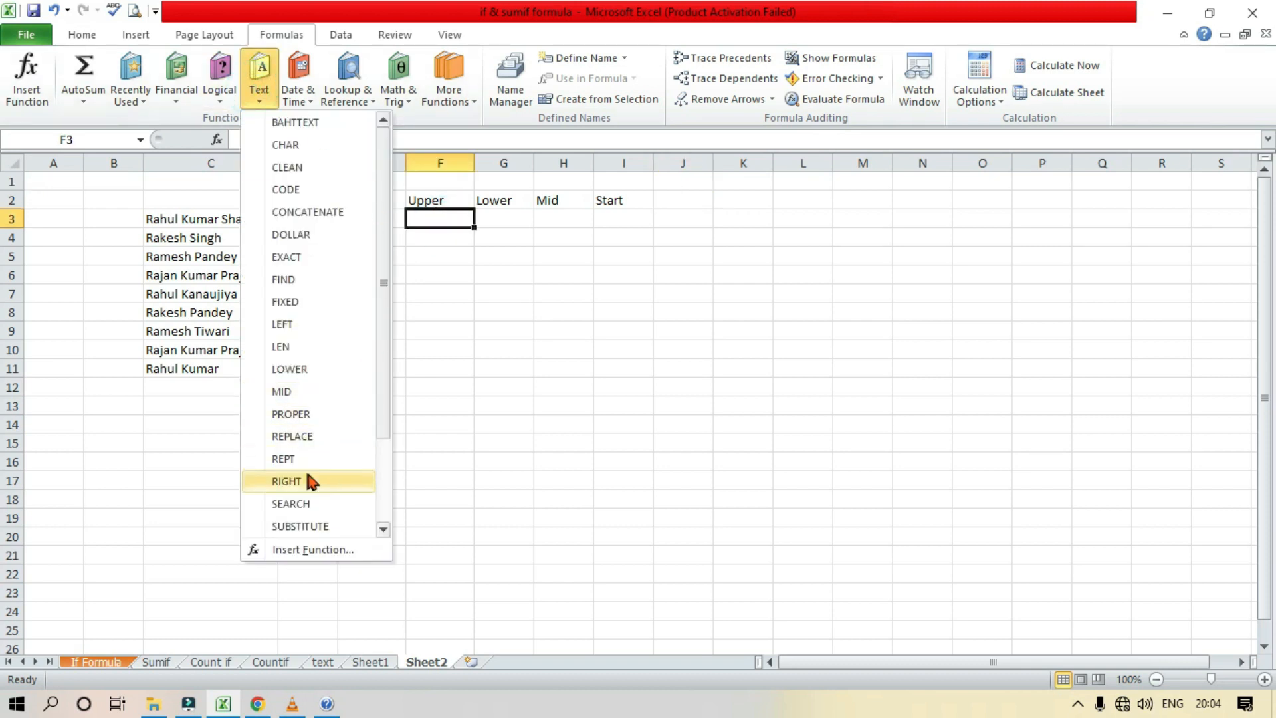
scroll(321, 390, "down", 2)
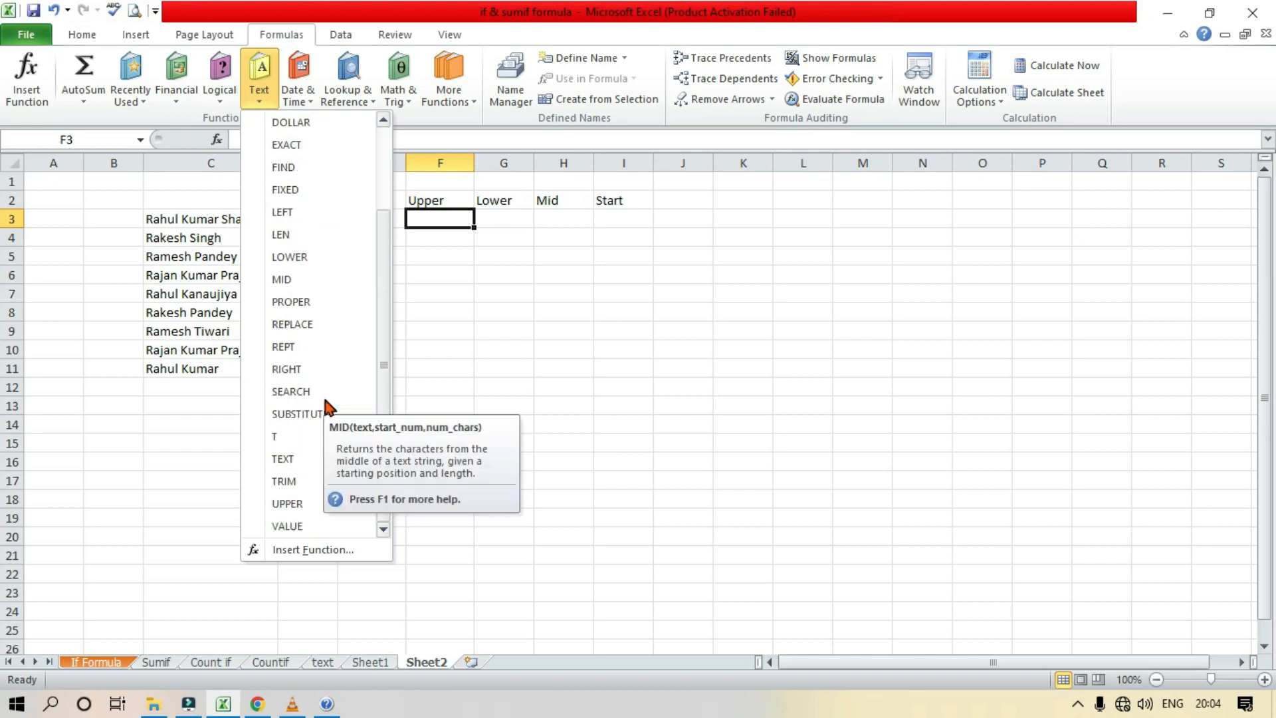
left_click(321, 503)
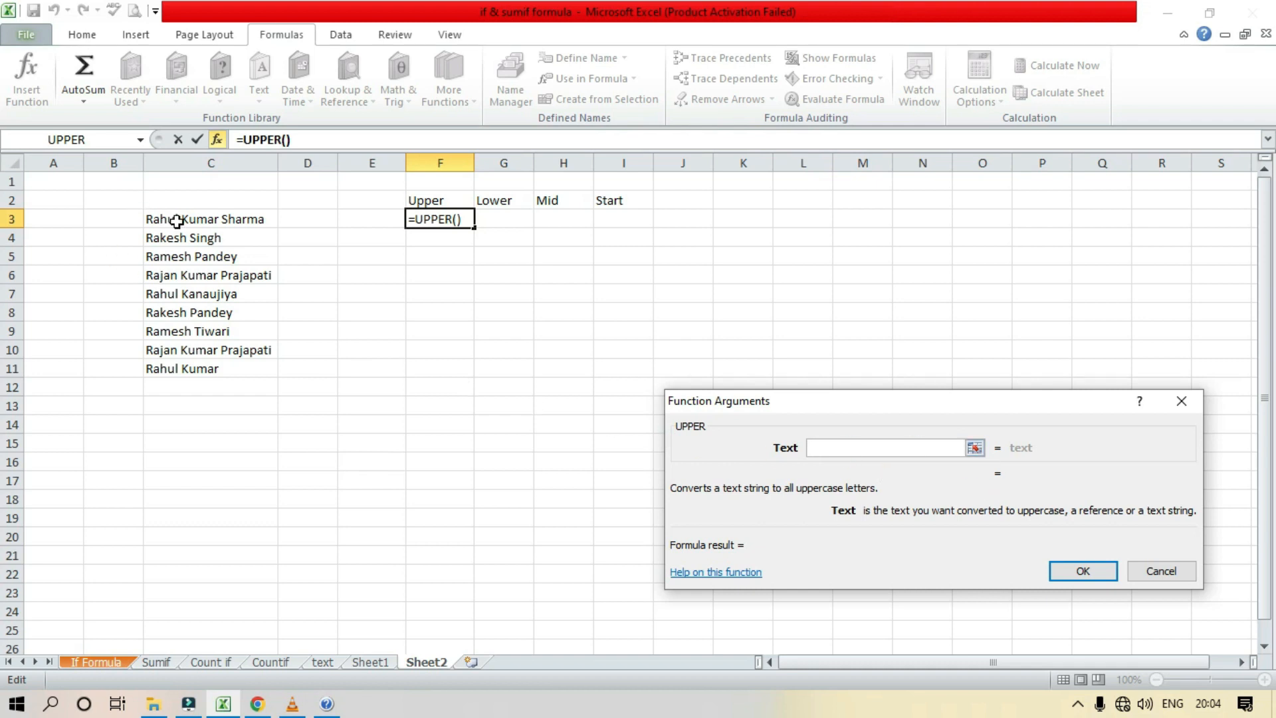
left_click(175, 220)
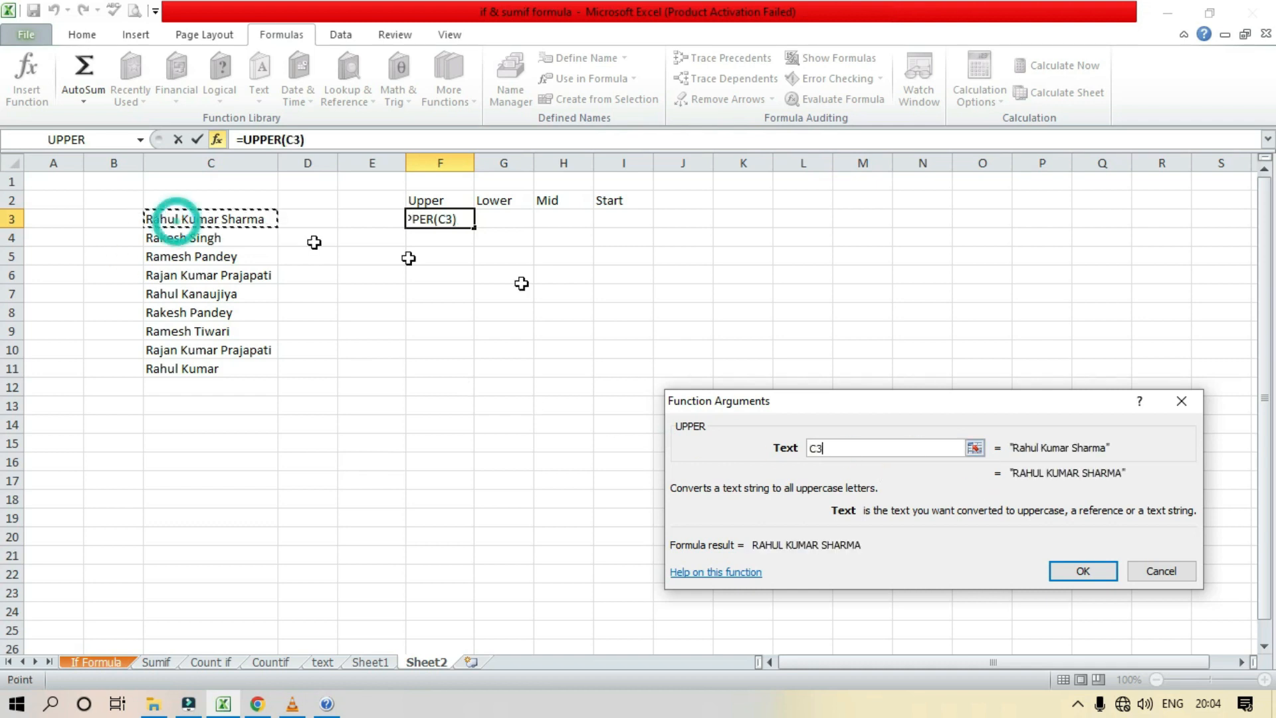
left_click(1084, 571)
- Fill the UPPER formula down from F3 to F11 and autofit column F to the names
double_click(475, 162)
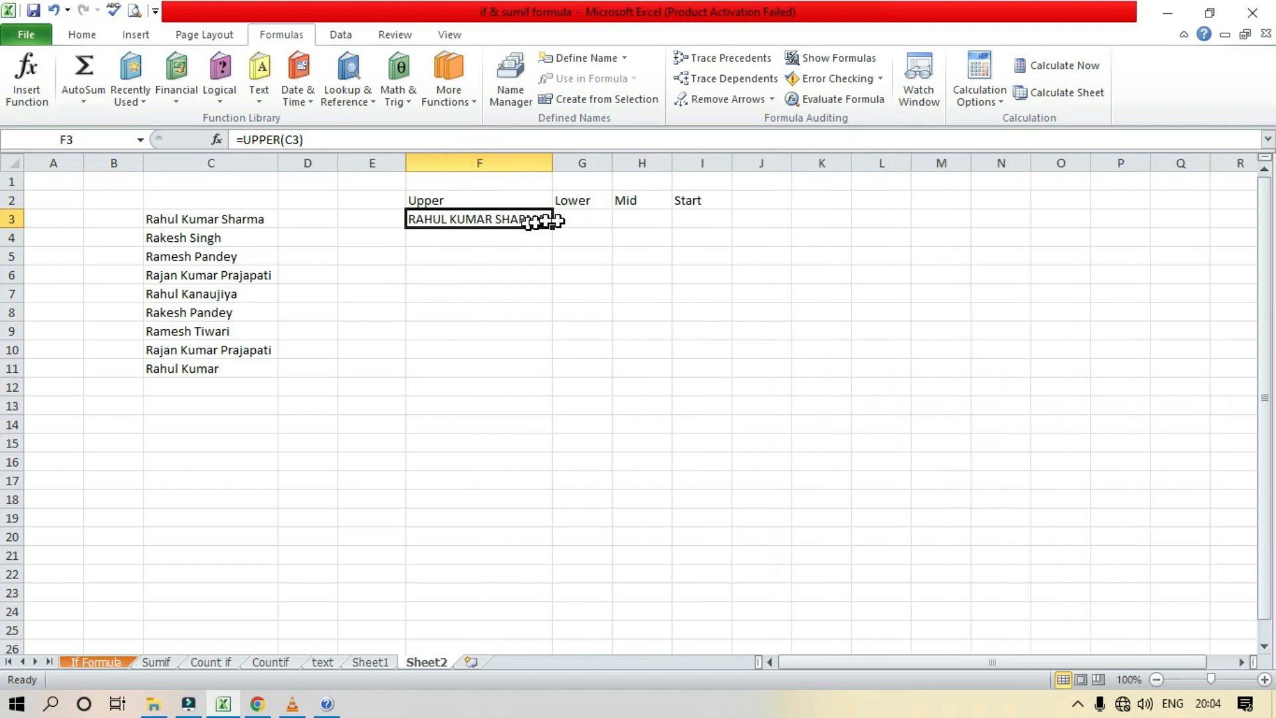
left_click_drag(552, 227, 556, 377)
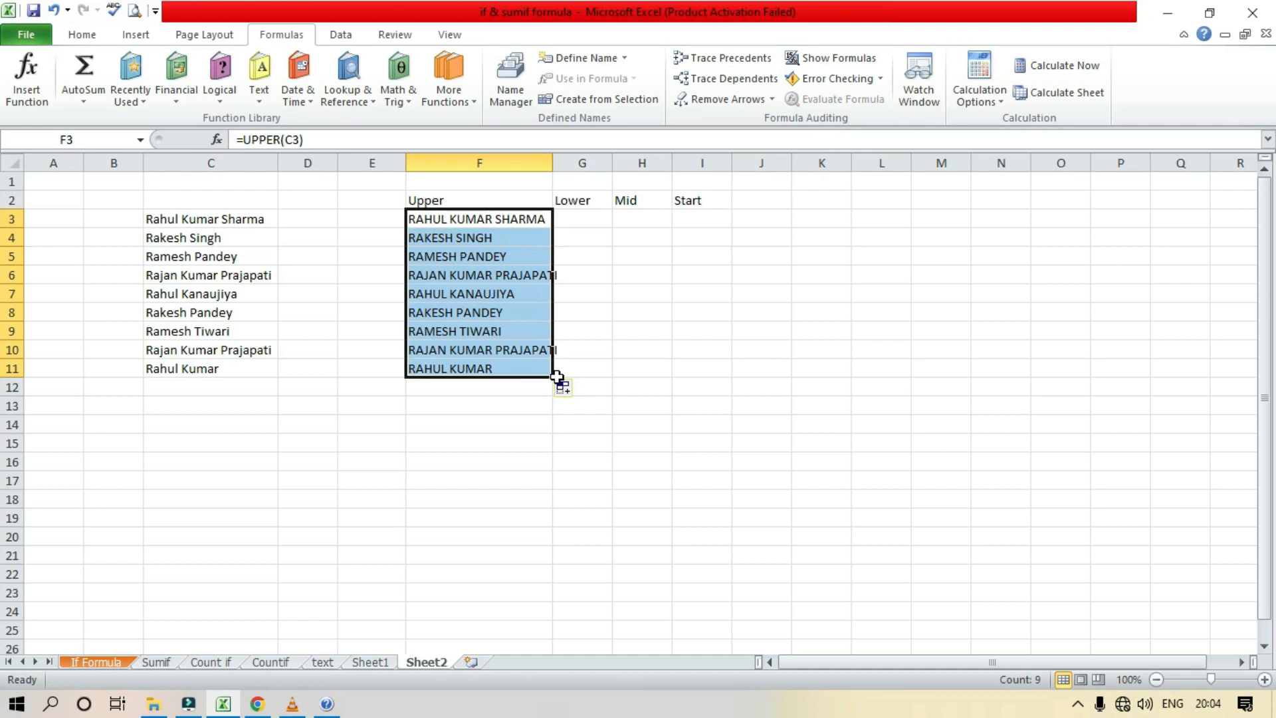
double_click(549, 160)
- Insert a LOWER formula in G3 that converts the name in C3 to lowercase
left_click(601, 217)
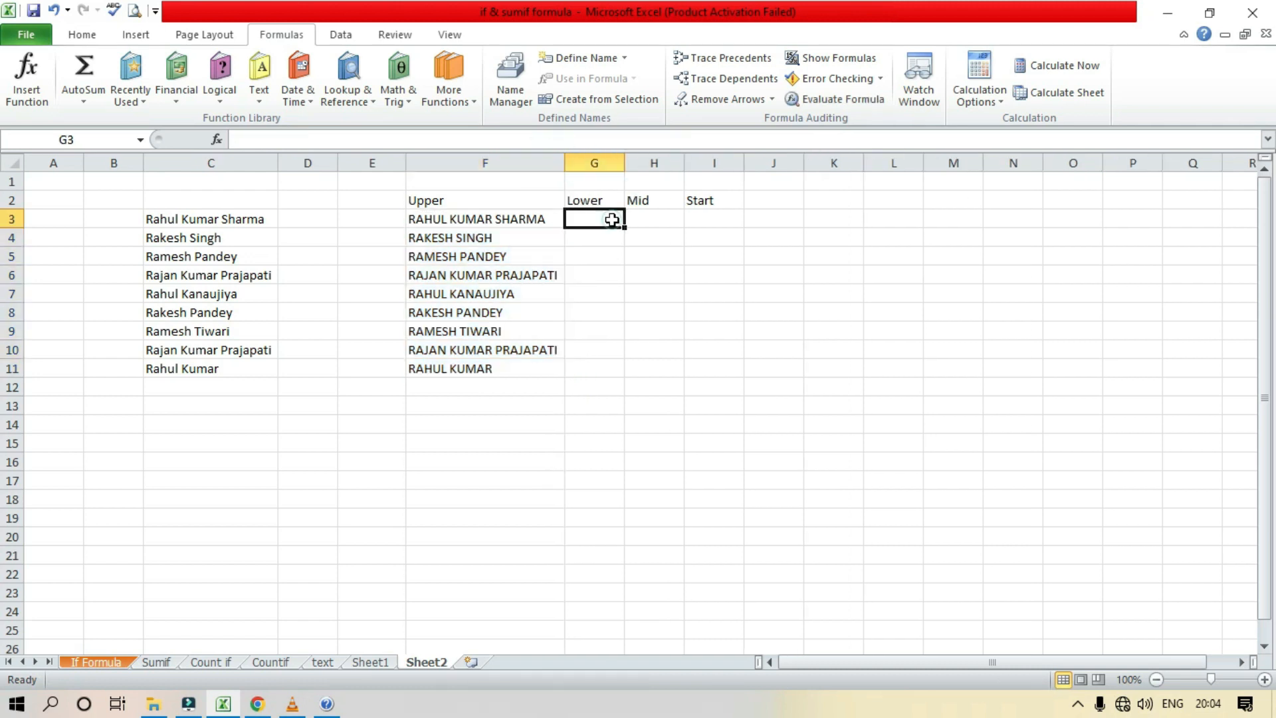
left_click(266, 93)
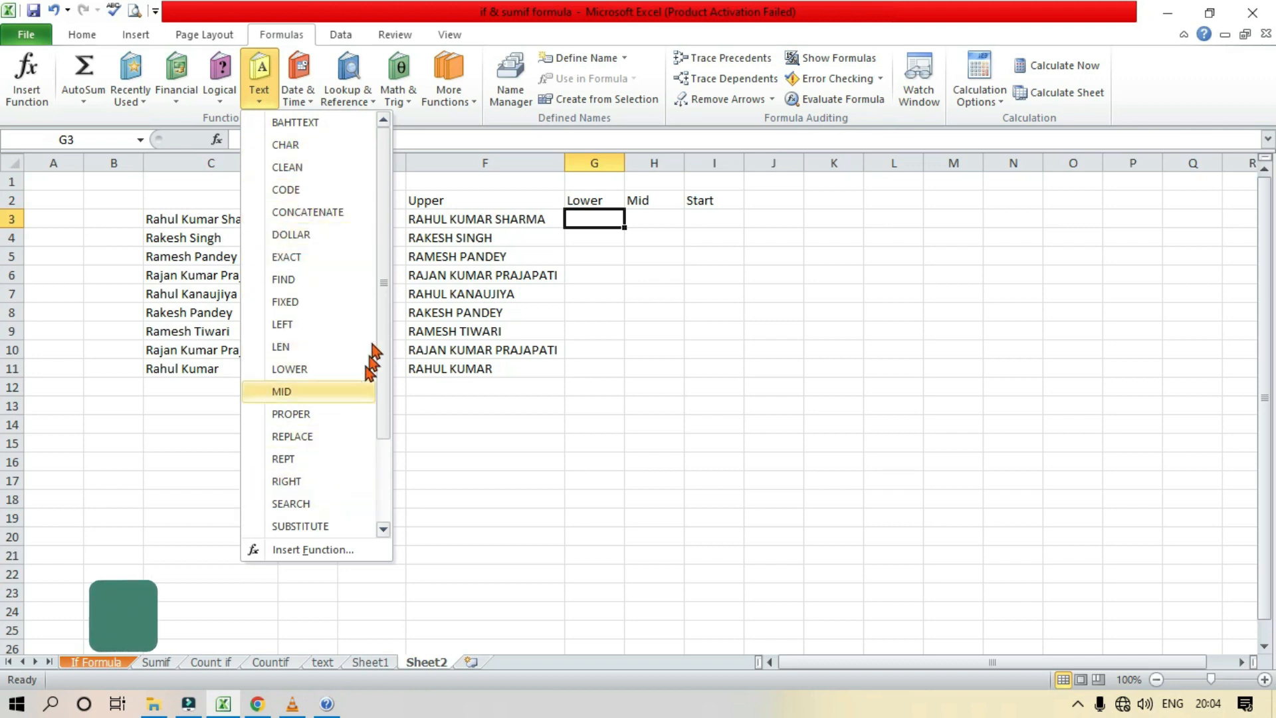
left_click_drag(384, 284, 385, 401)
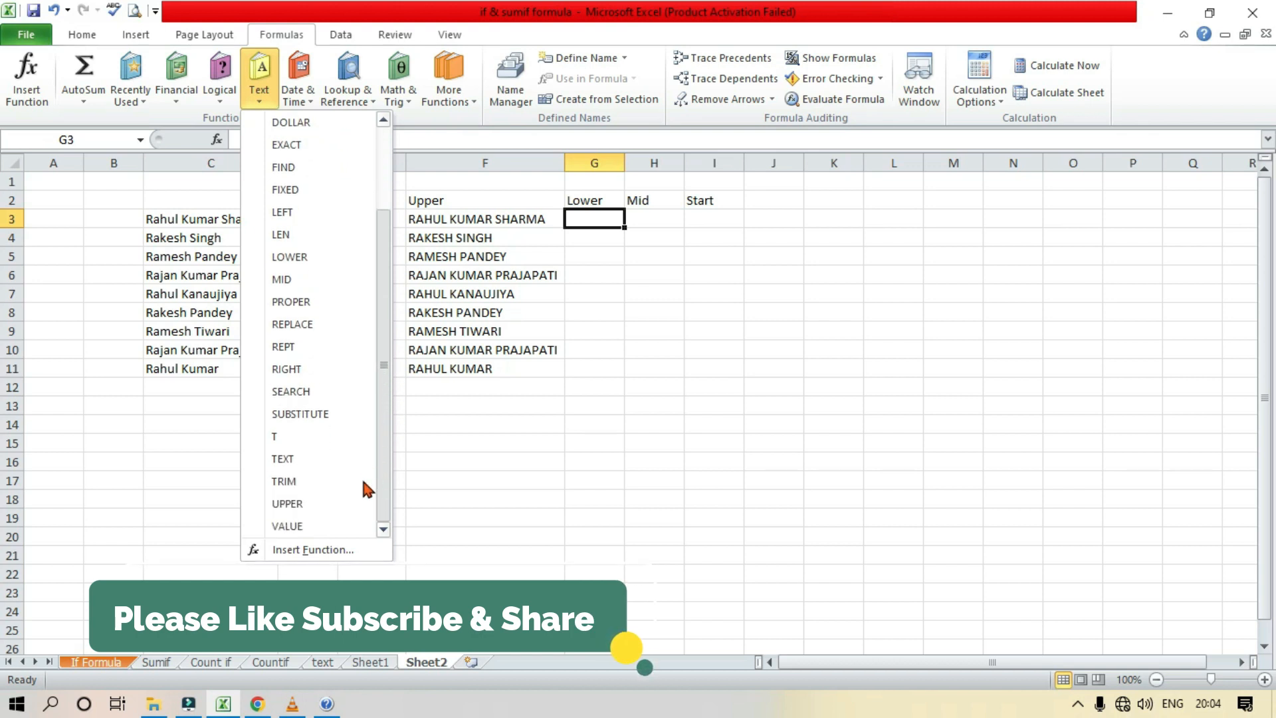
scroll(320, 325, "up", 1)
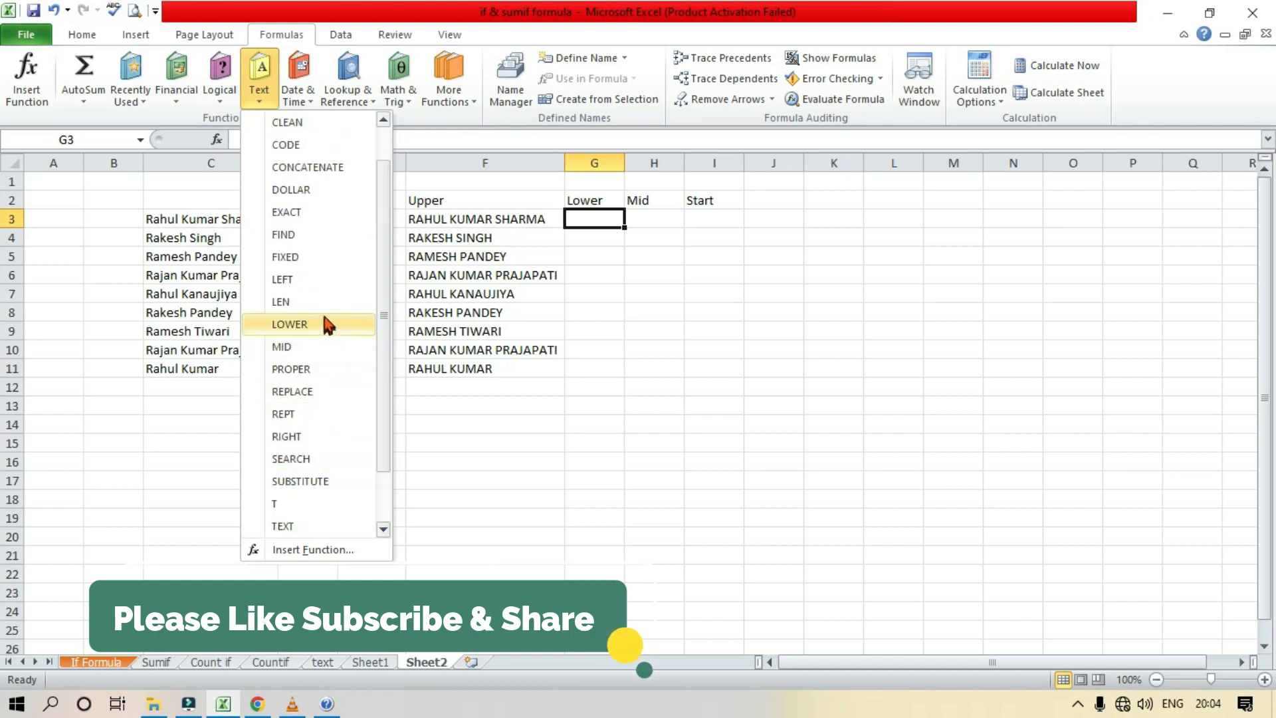
left_click(304, 323)
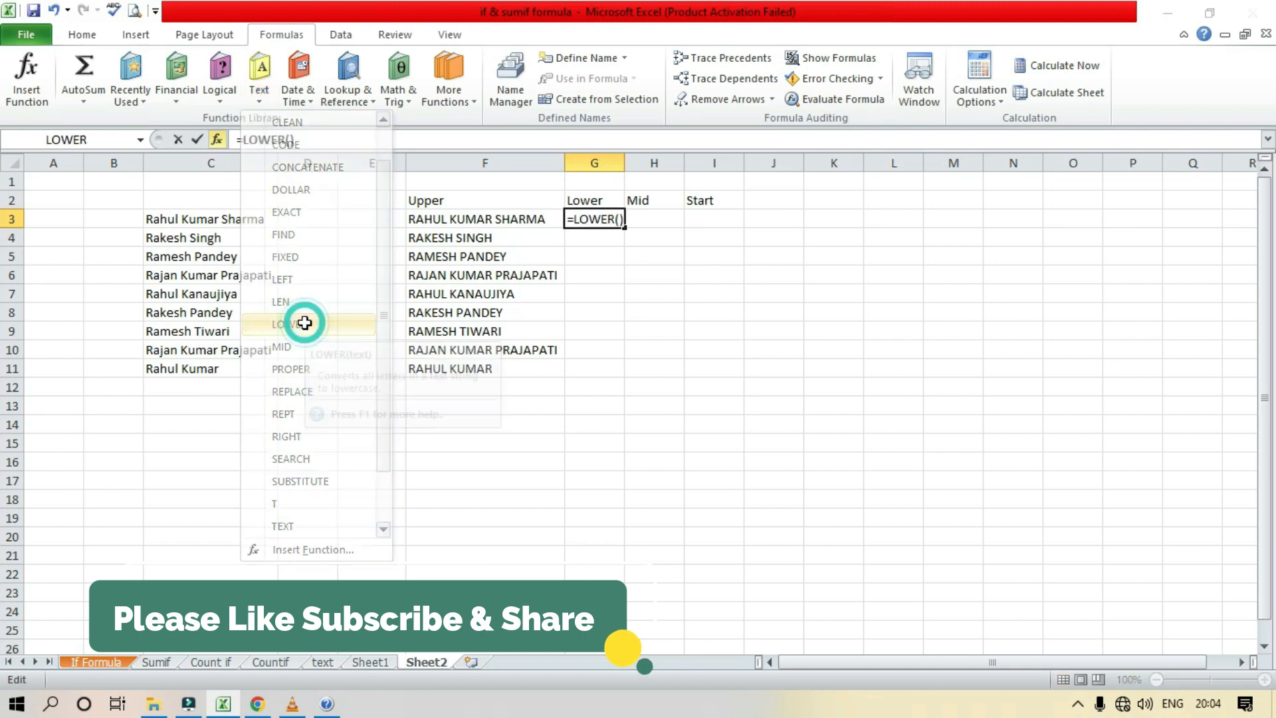
left_click(210, 223)
left_click(1097, 577)
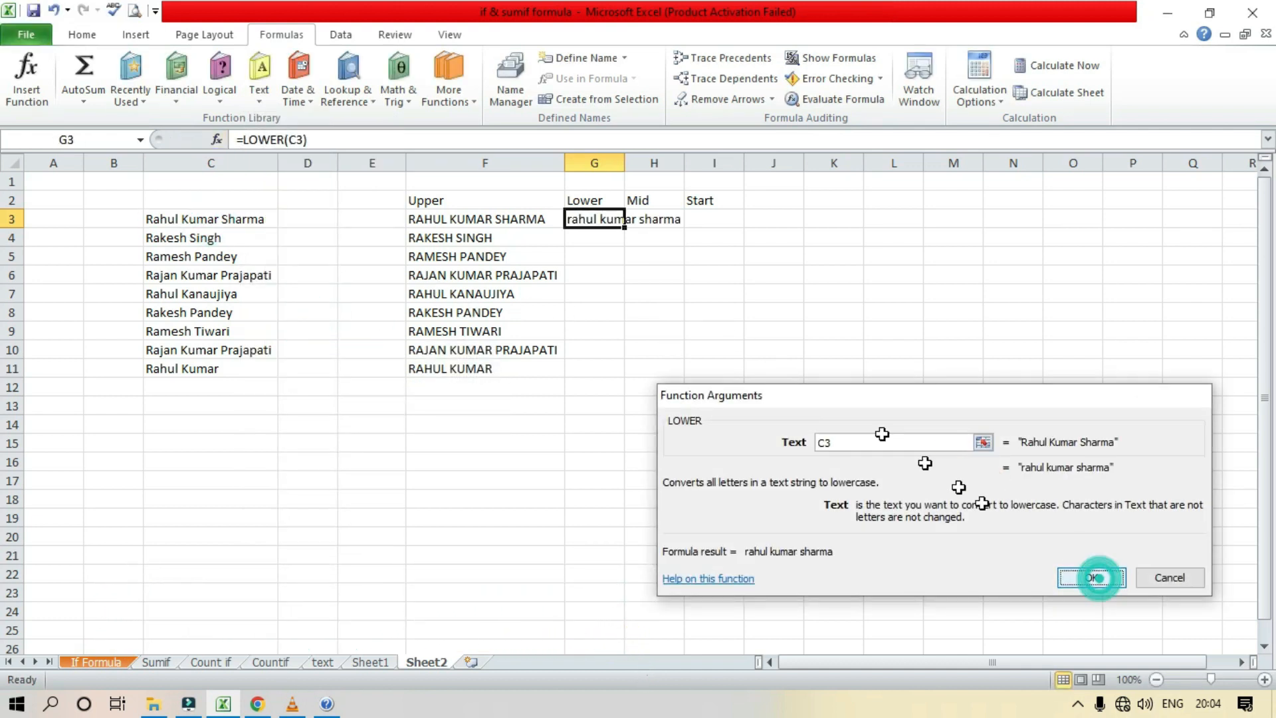
- Fill the LOWER formula down from G3 to G11 and autofit column G
left_click_drag(625, 228, 625, 374)
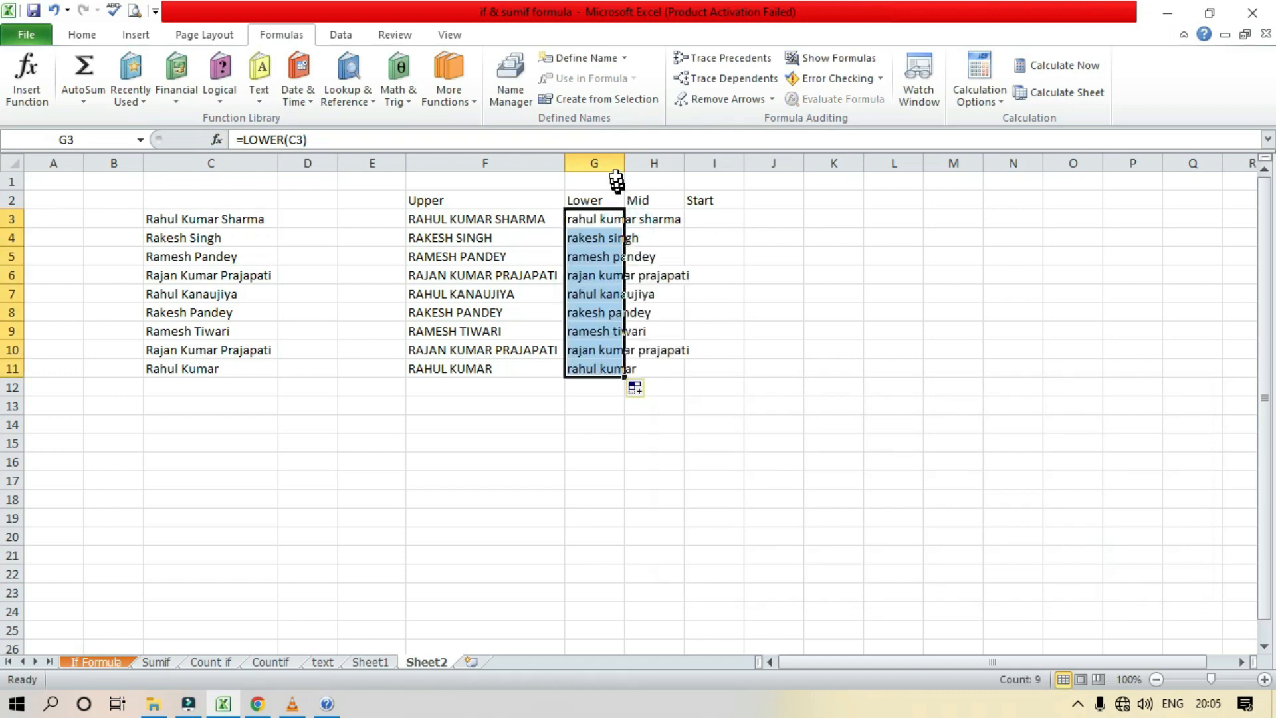
double_click(623, 162)
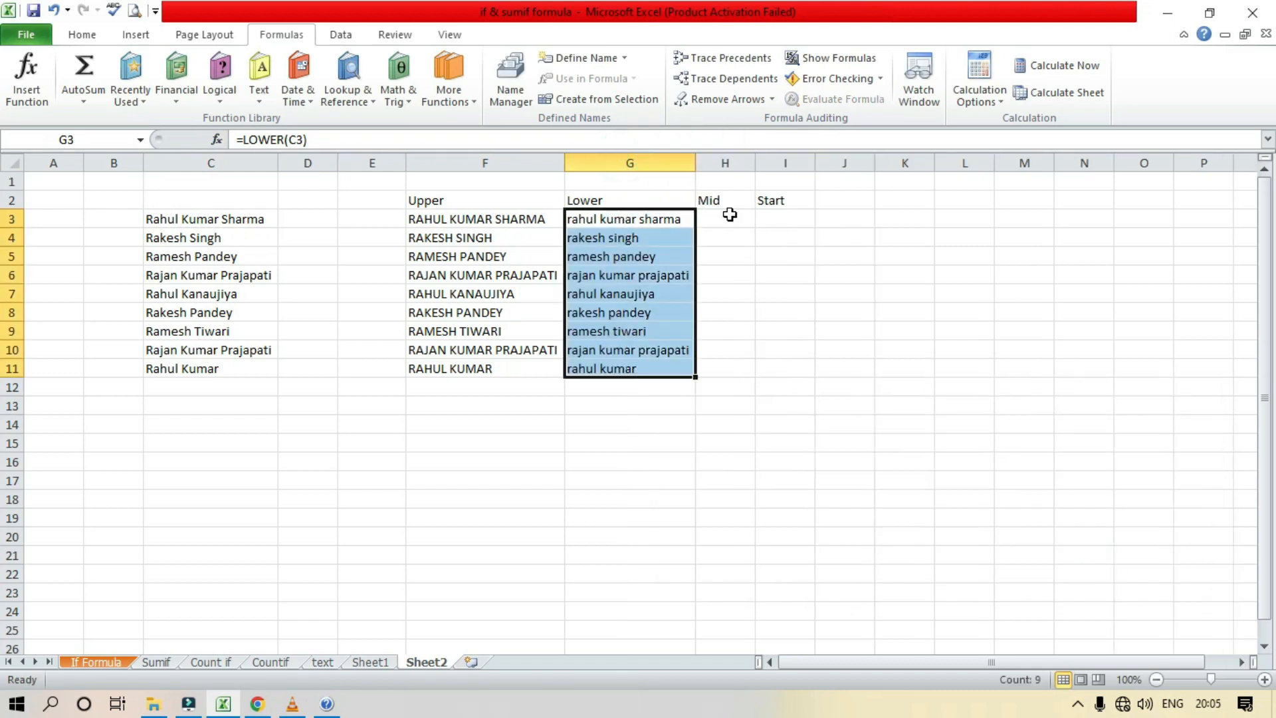
left_click(733, 215)
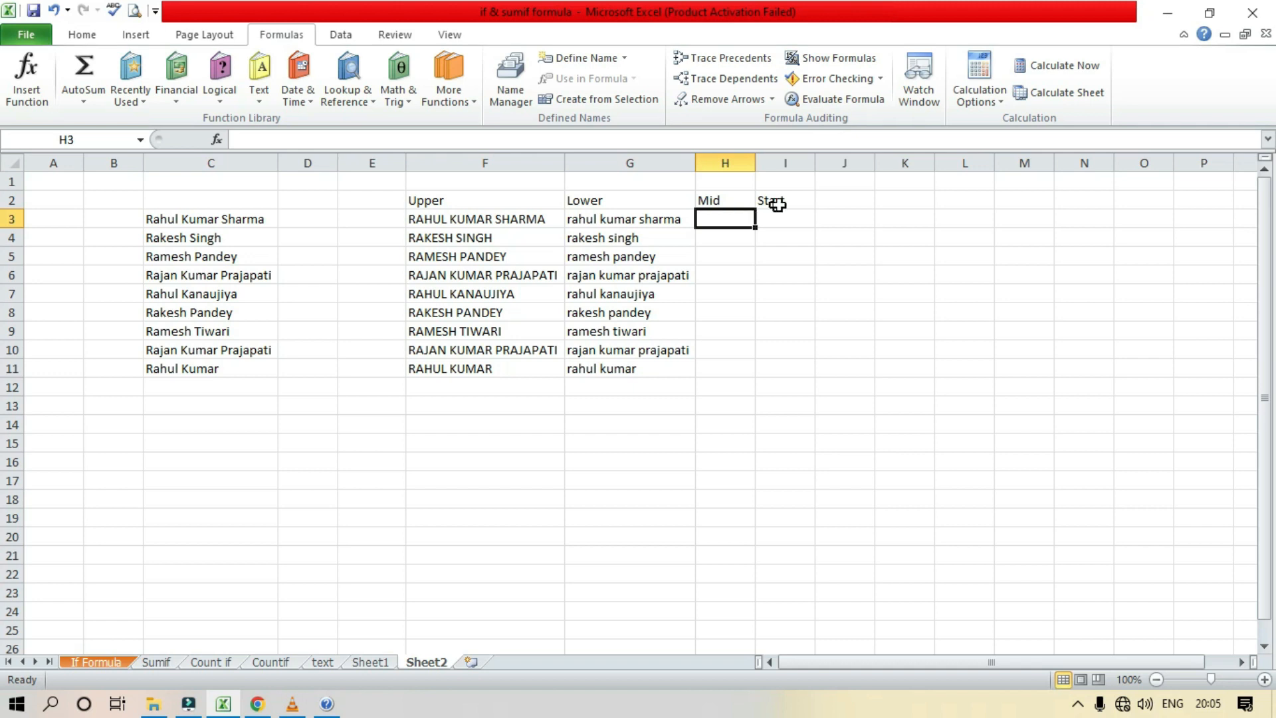
- Enter the heading end in cell J2, beside the Start heading
left_click(858, 206)
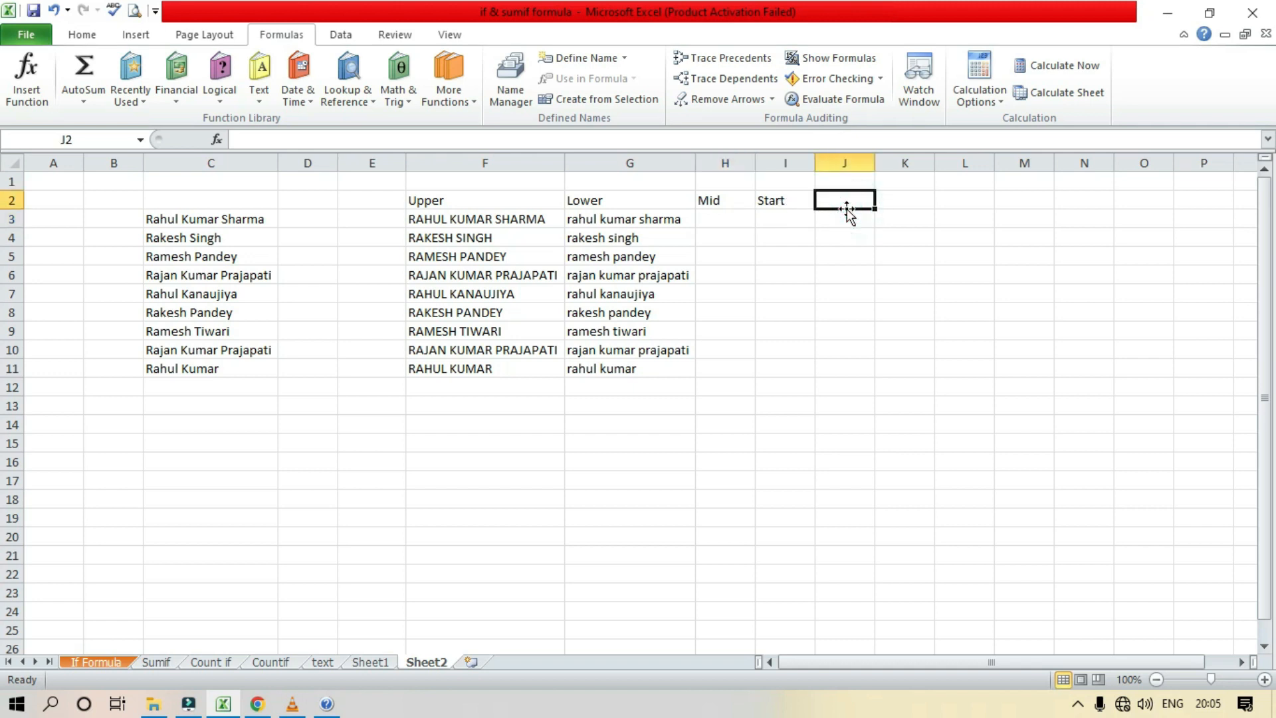
type("ed")
key("BackSpace")
type("nd")
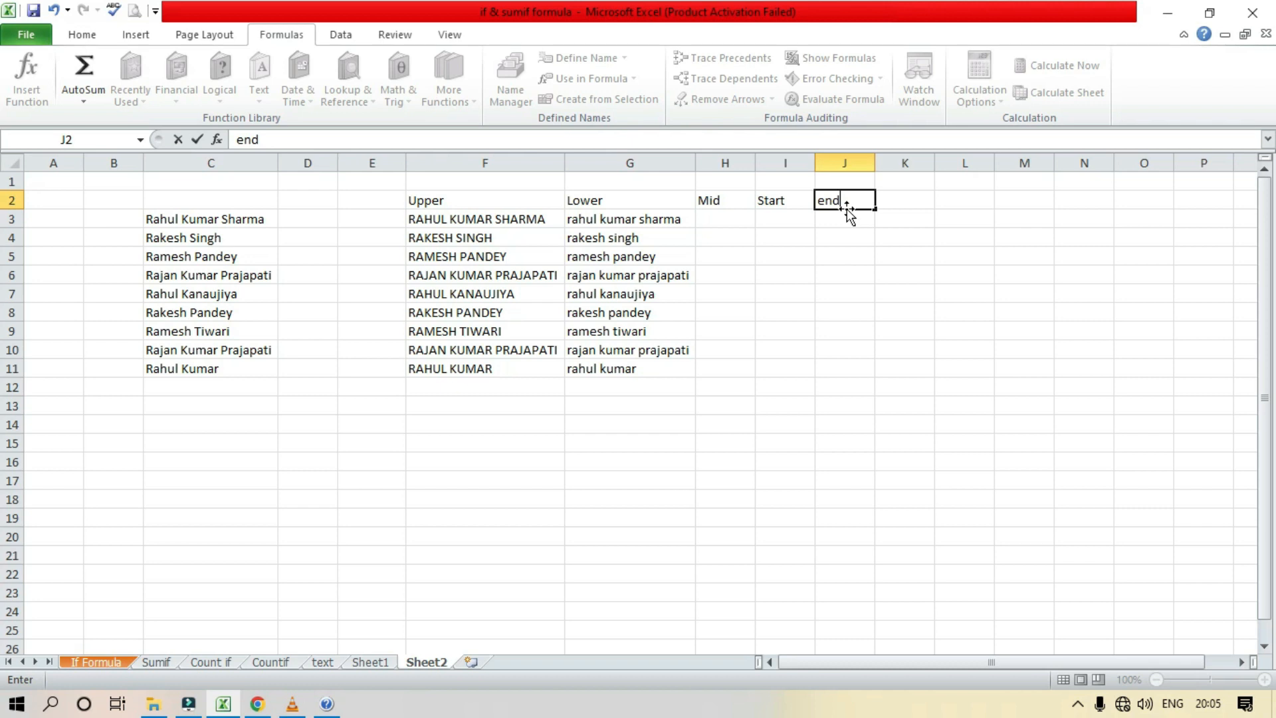
left_click(724, 200)
- Insert a MID formula in H3 that extracts 4 characters from F3, starting at position 2
left_click(739, 221)
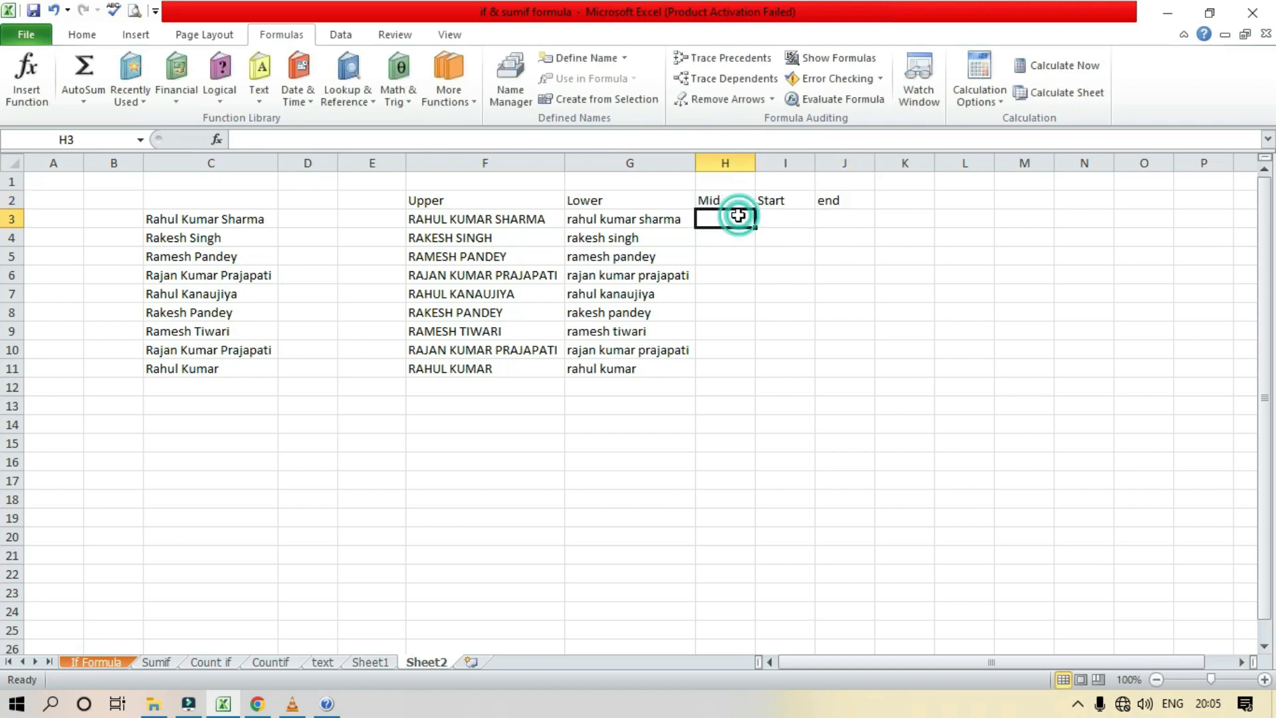
left_click(272, 100)
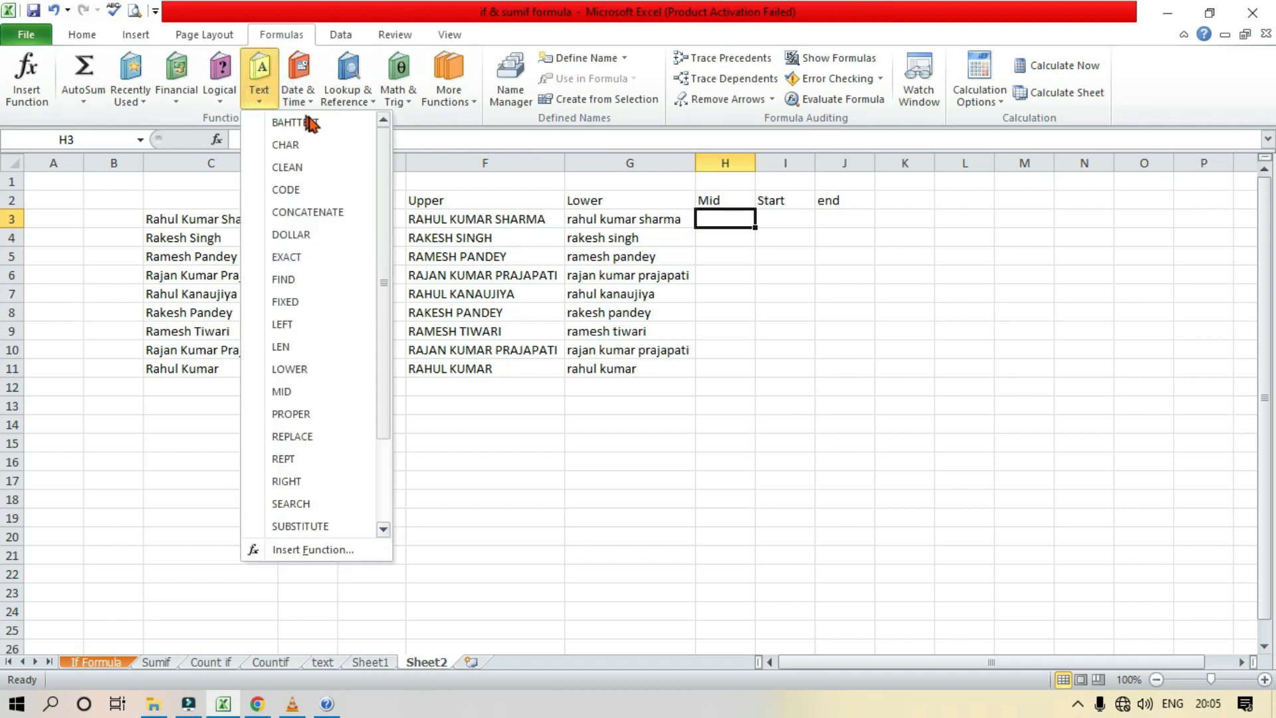
left_click_drag(381, 157, 380, 282)
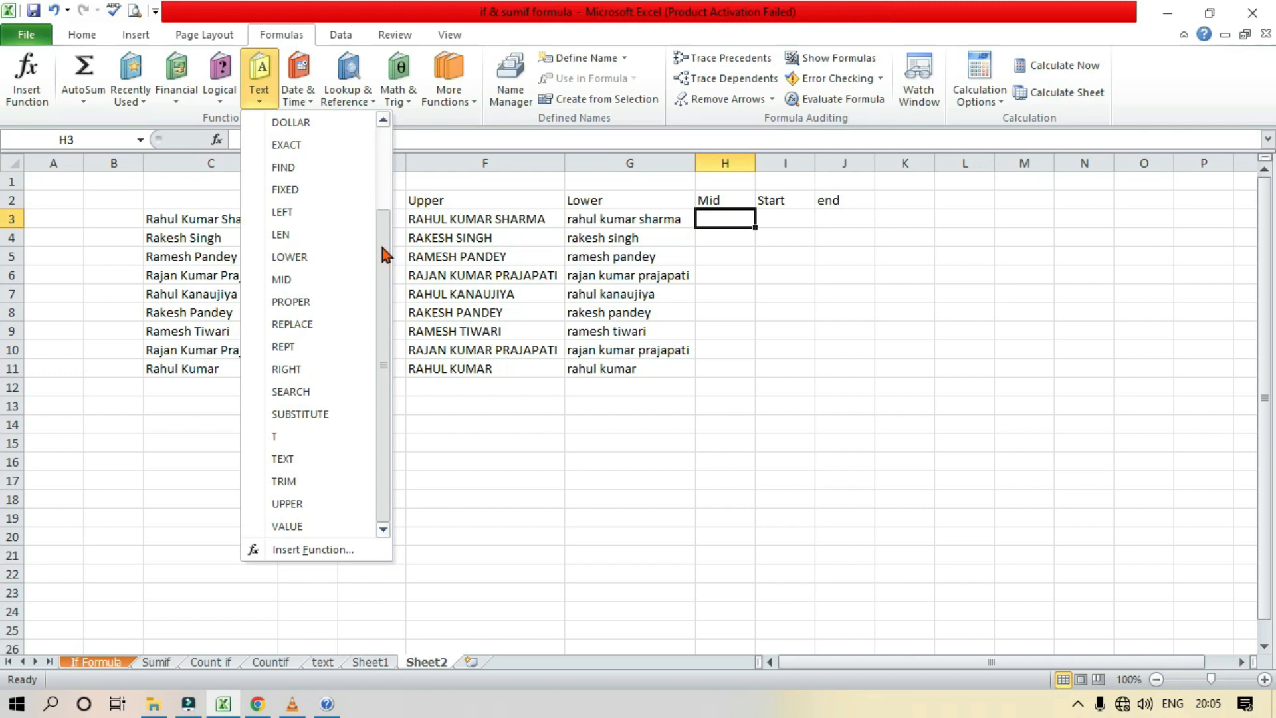
left_click(285, 283)
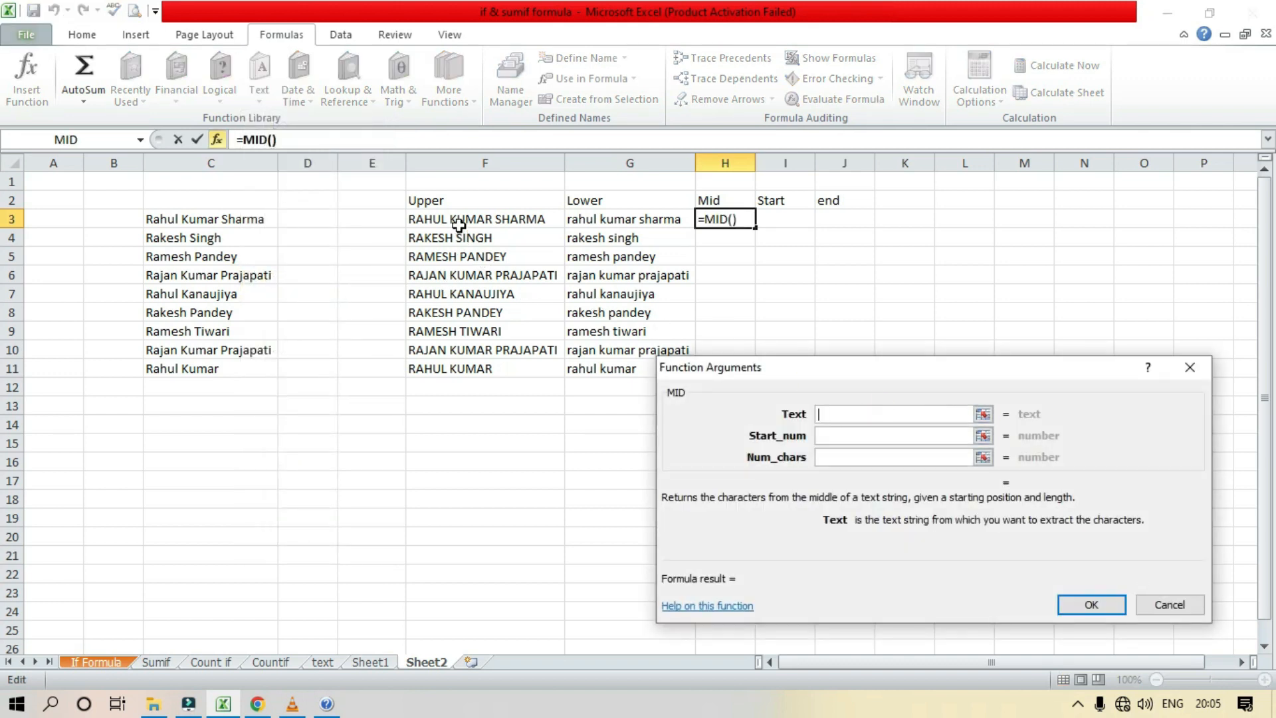
left_click(461, 219)
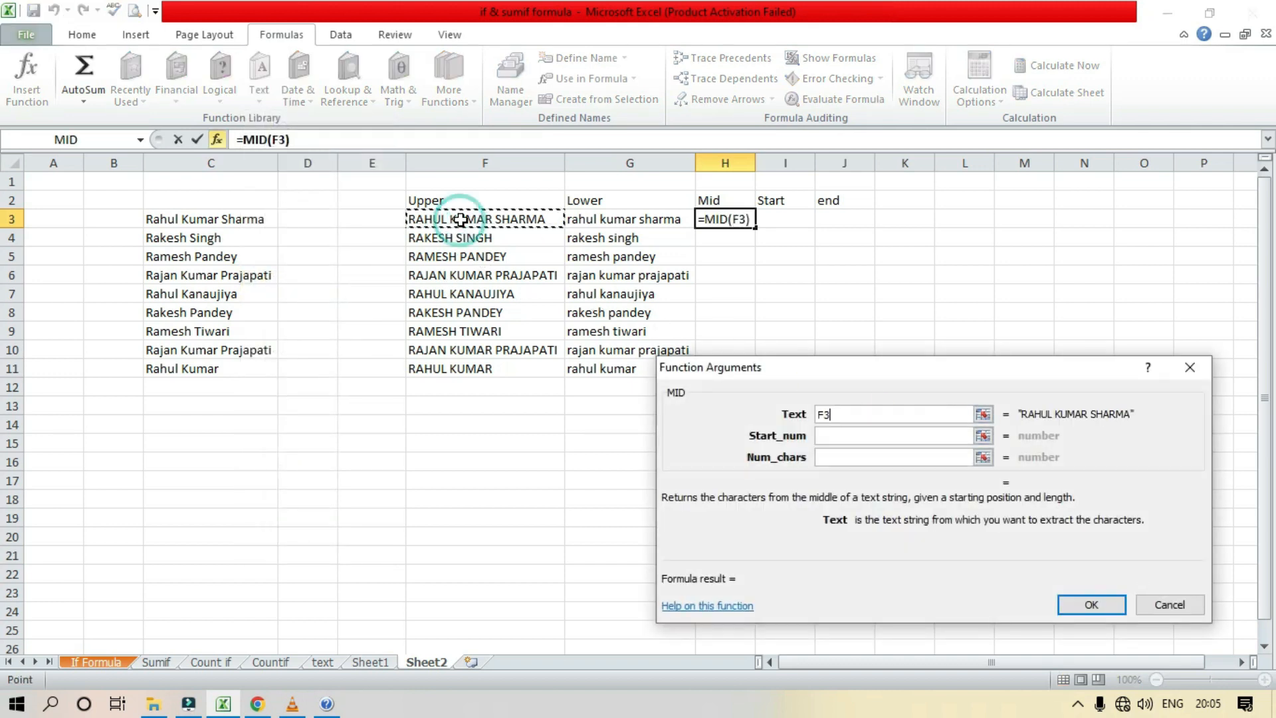
left_click(853, 436)
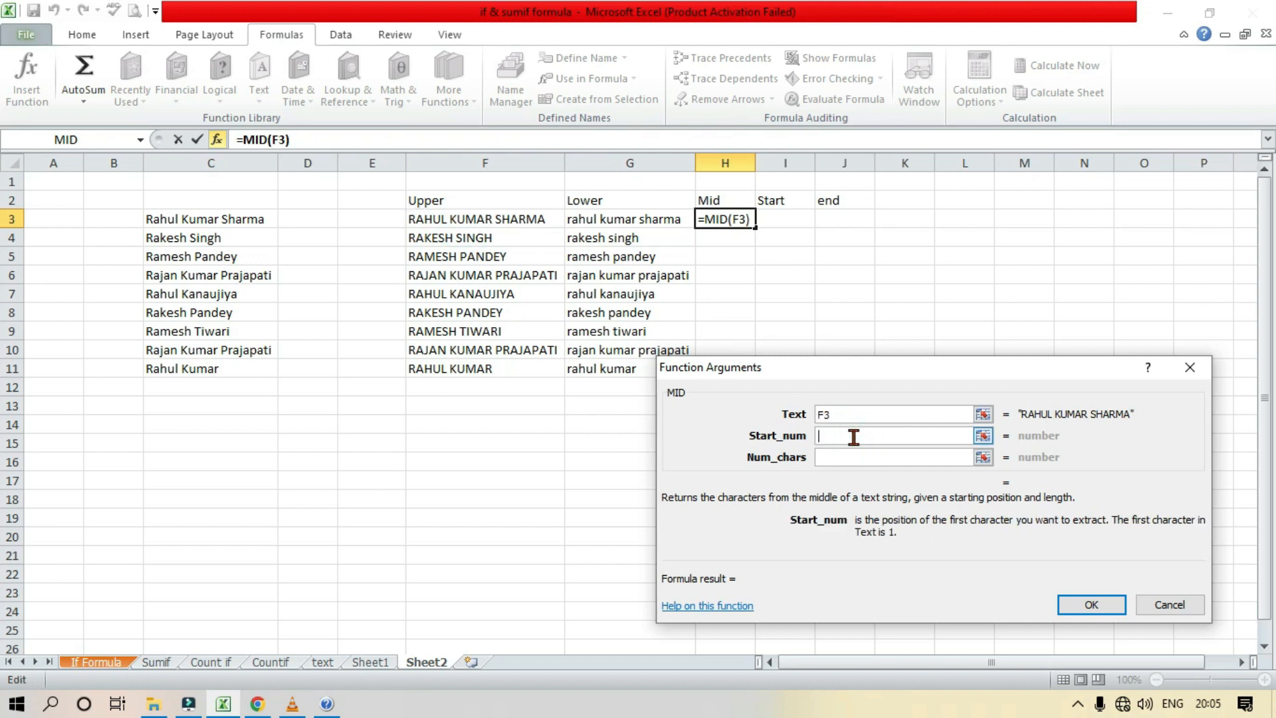
type("1")
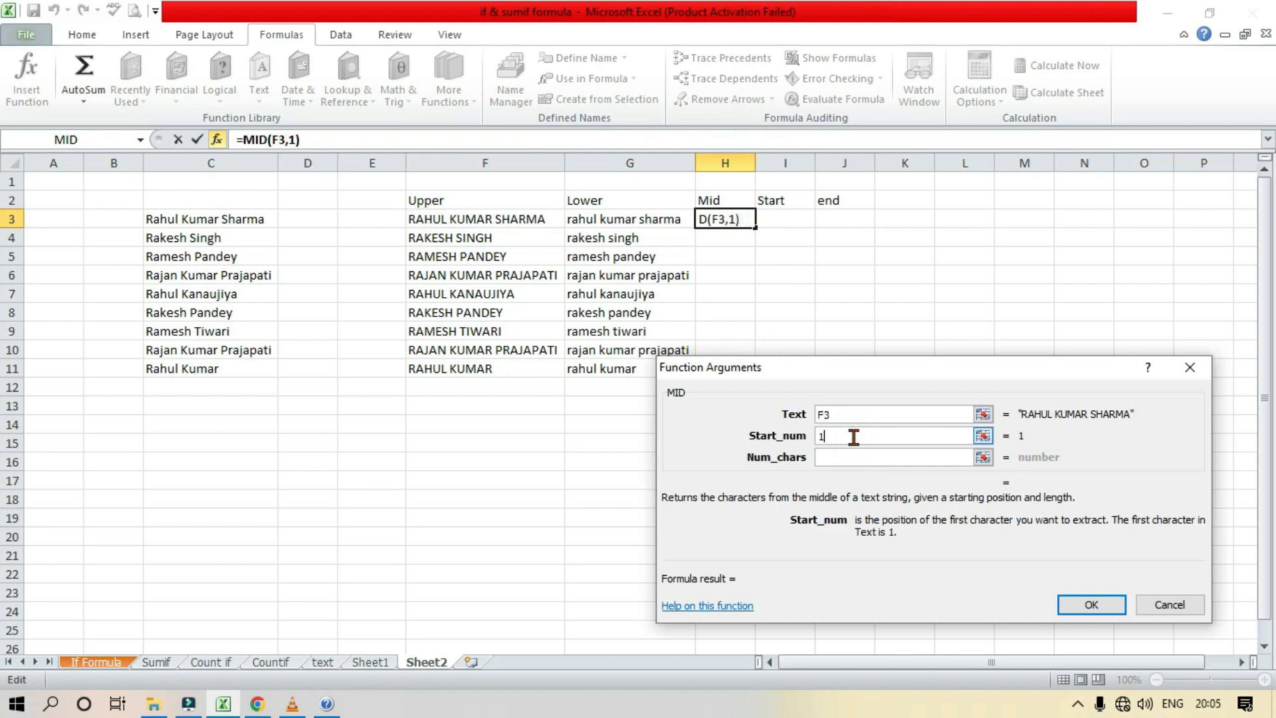
key("BackSpace")
type("2")
left_click(840, 457)
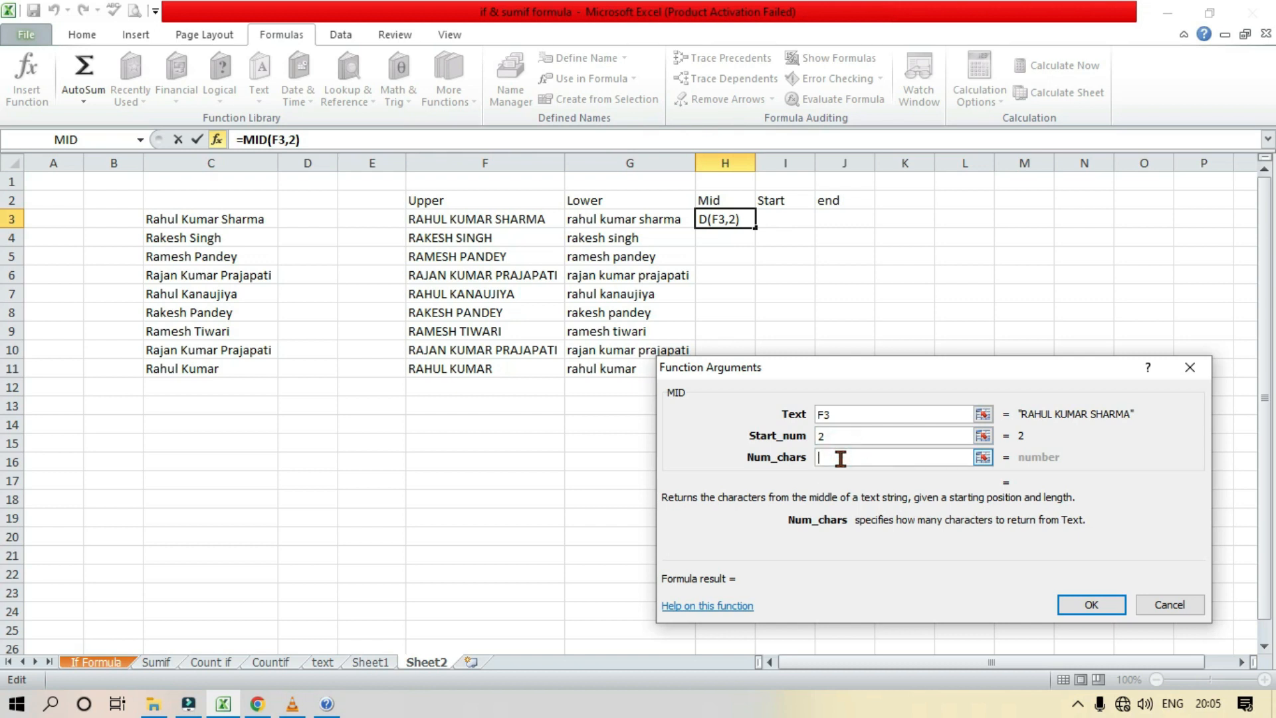
type("4")
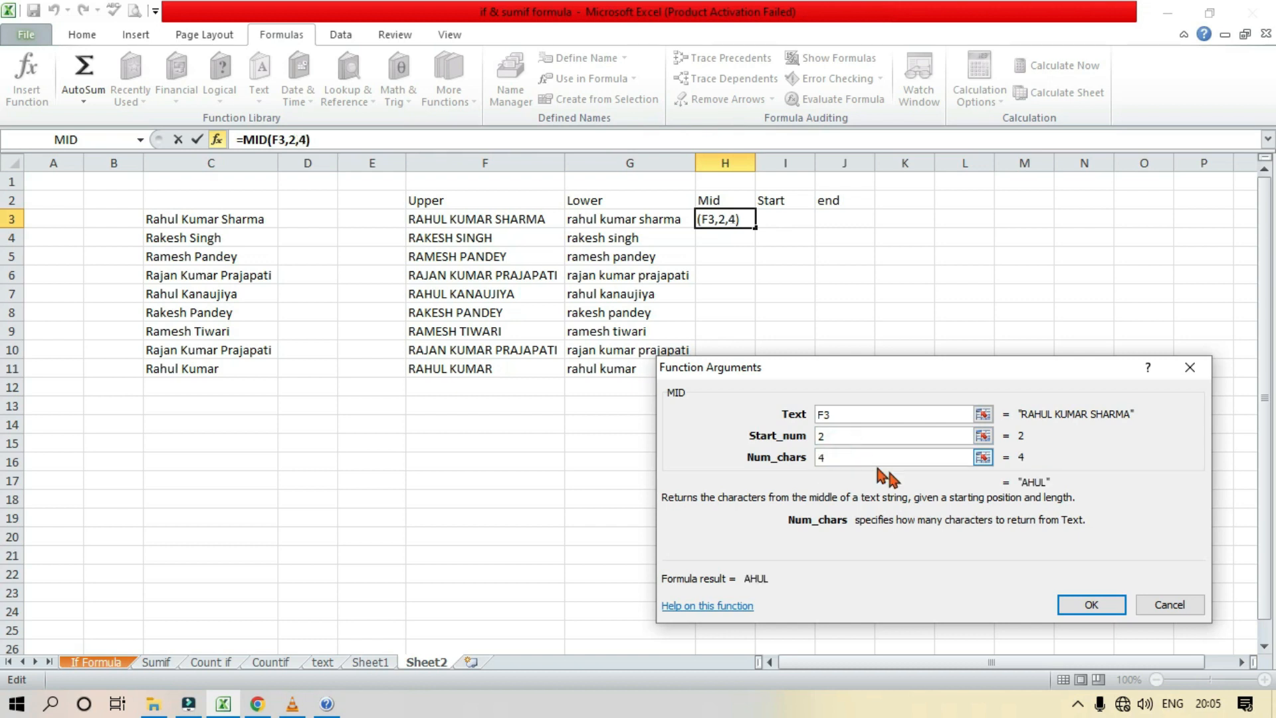
left_click(1092, 606)
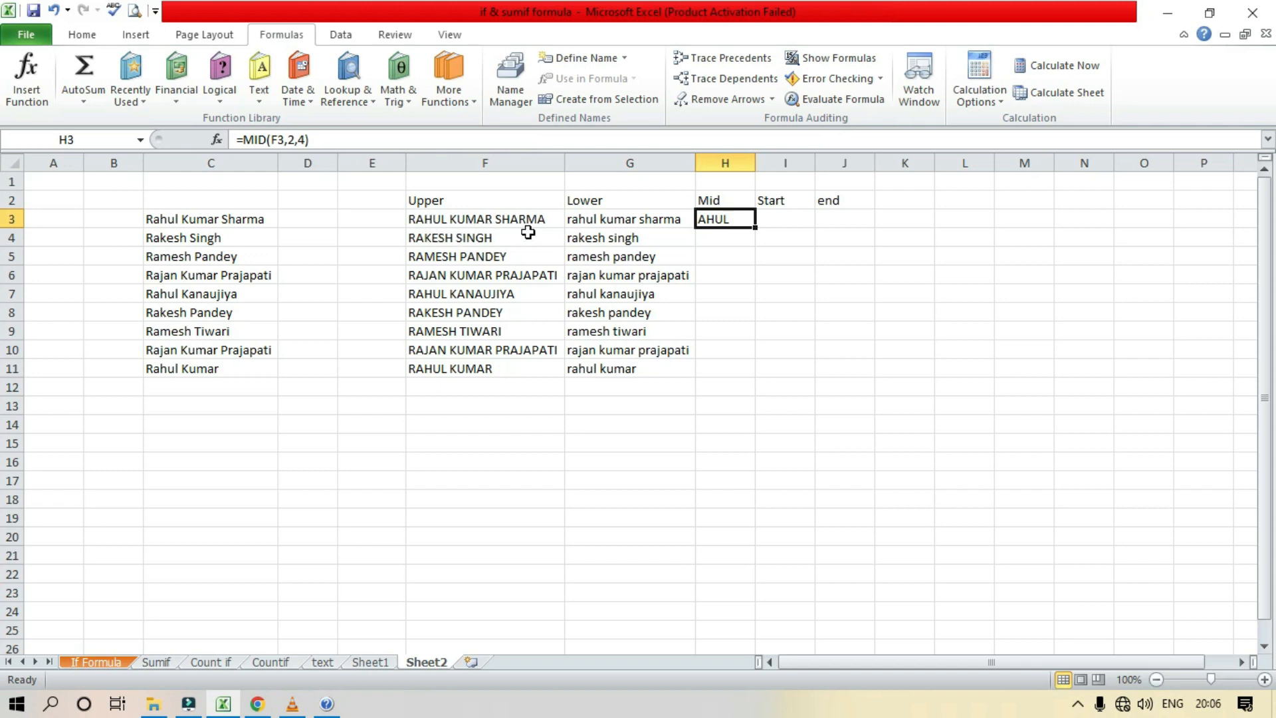
- Change the start position of the MID formula in H3 to 8
double_click(729, 217)
left_click(748, 218)
key("Delete")
type("8")
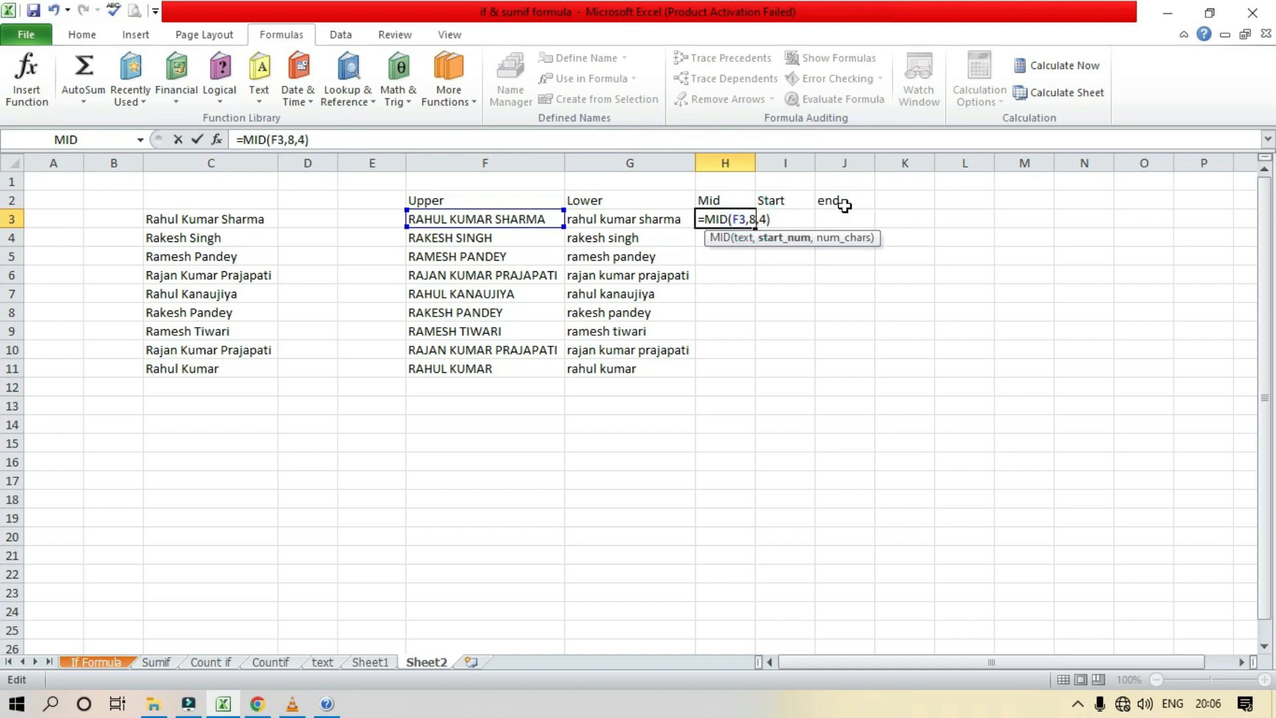
key("Return")
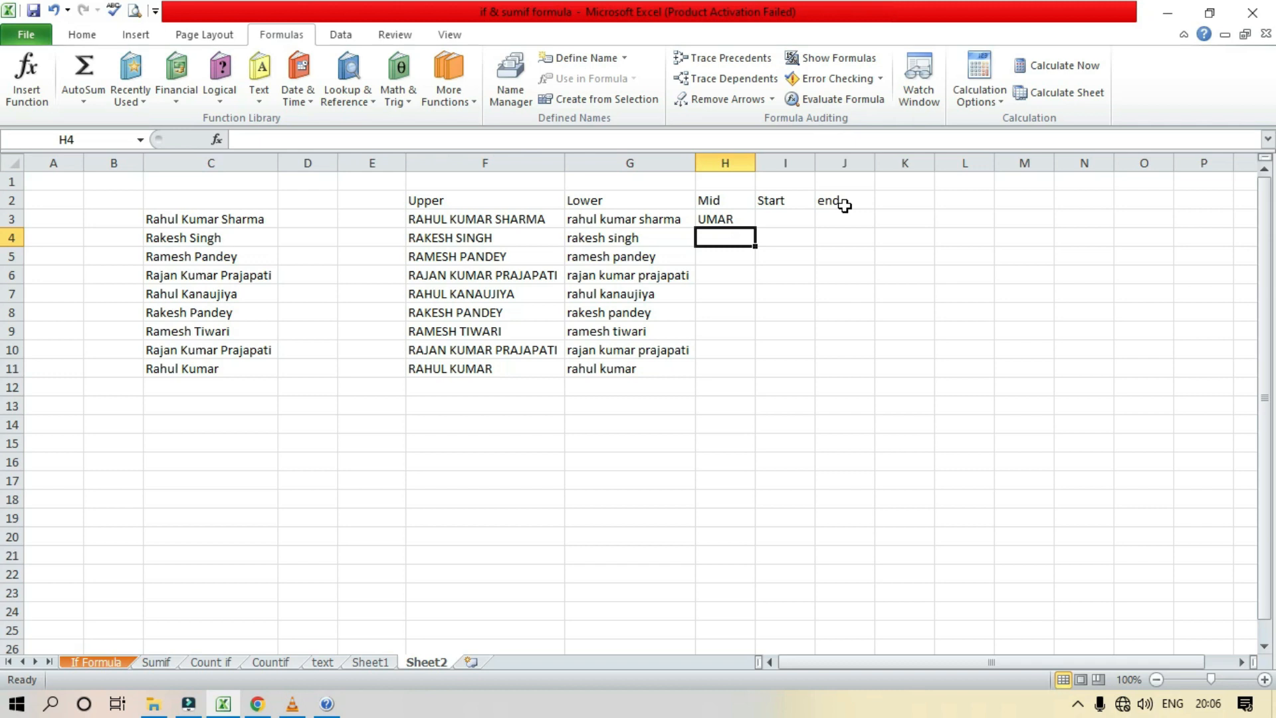
- Set up a MID formula in H4 on the text in F4, with start position 5 and 4 characters
left_click(258, 76)
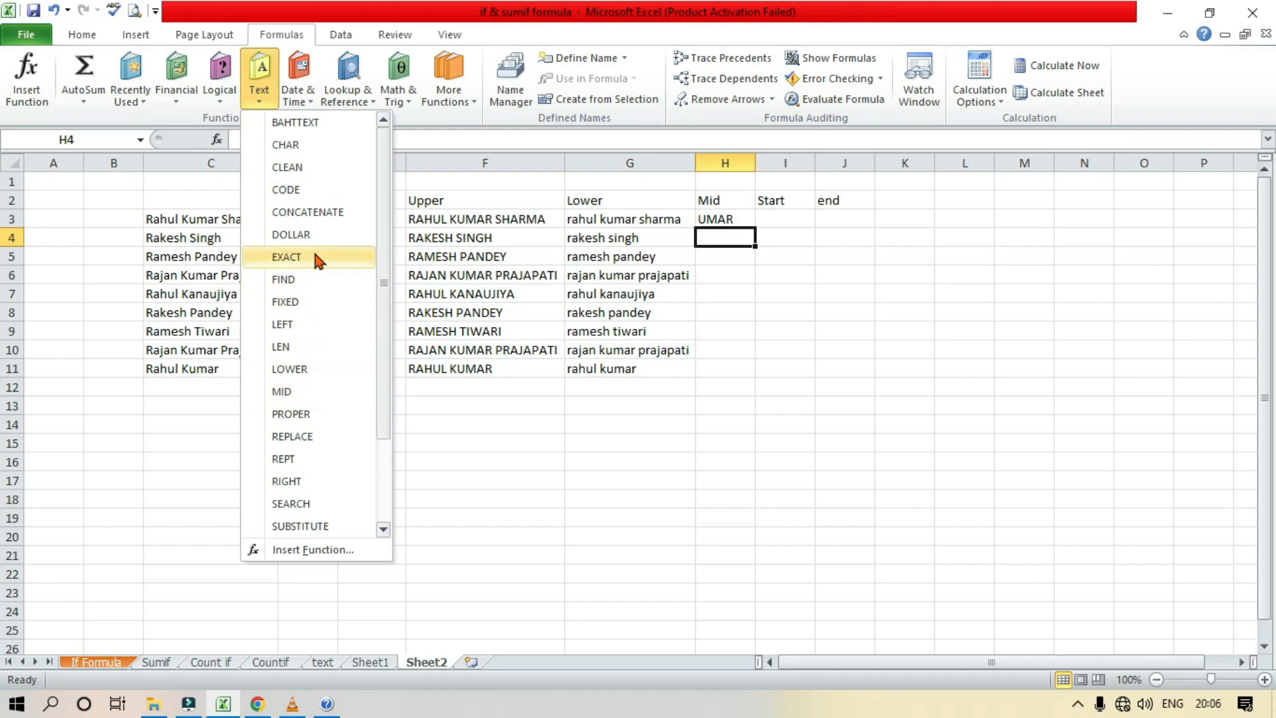
left_click(306, 392)
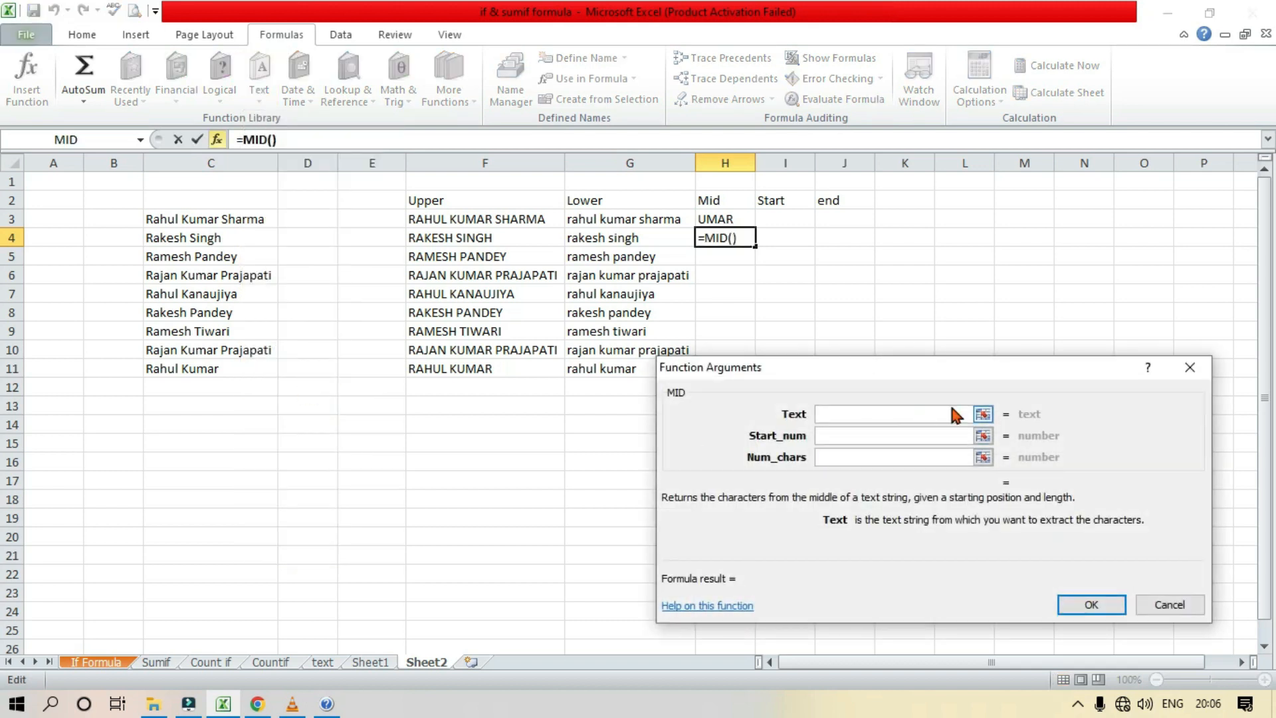
left_click(487, 239)
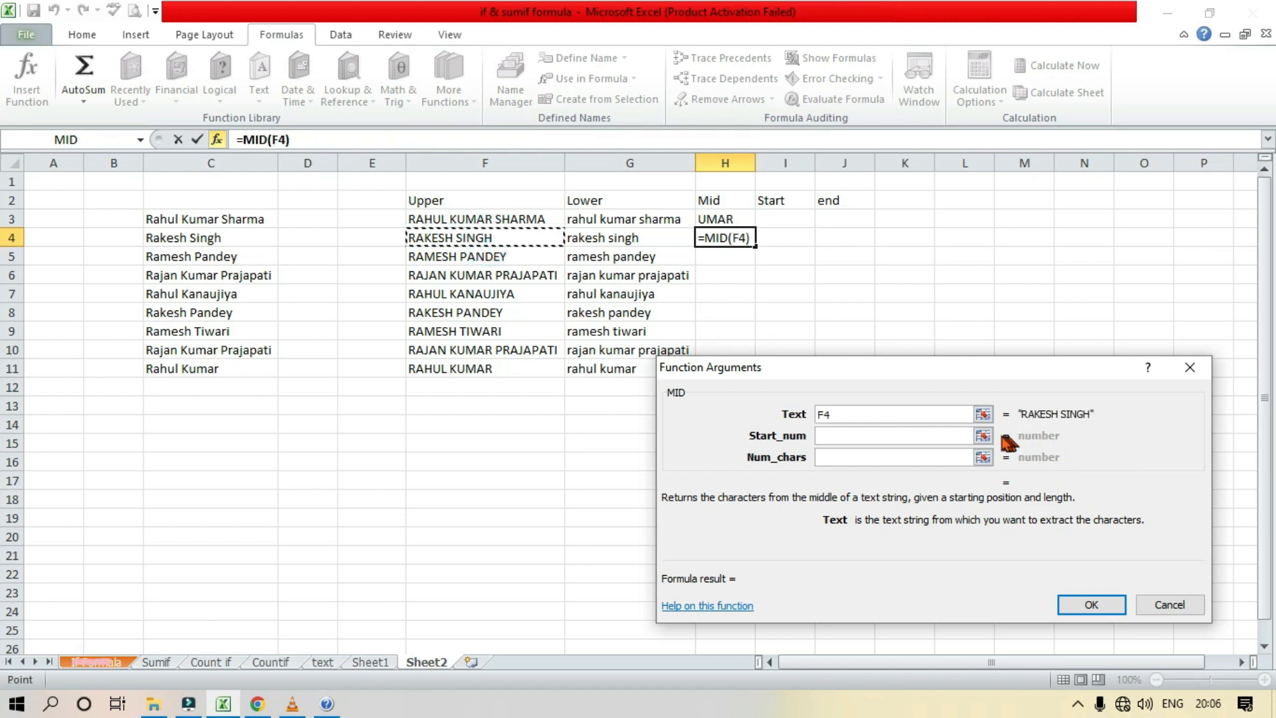
left_click(956, 434)
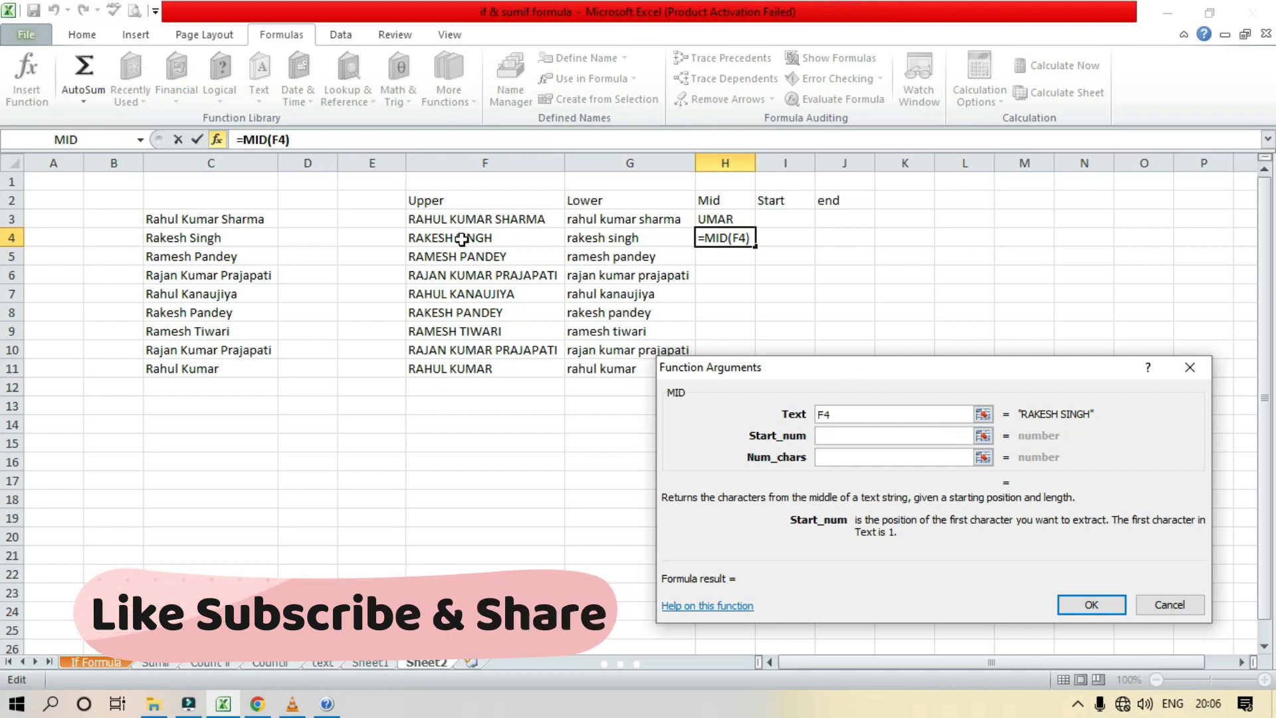
type("5")
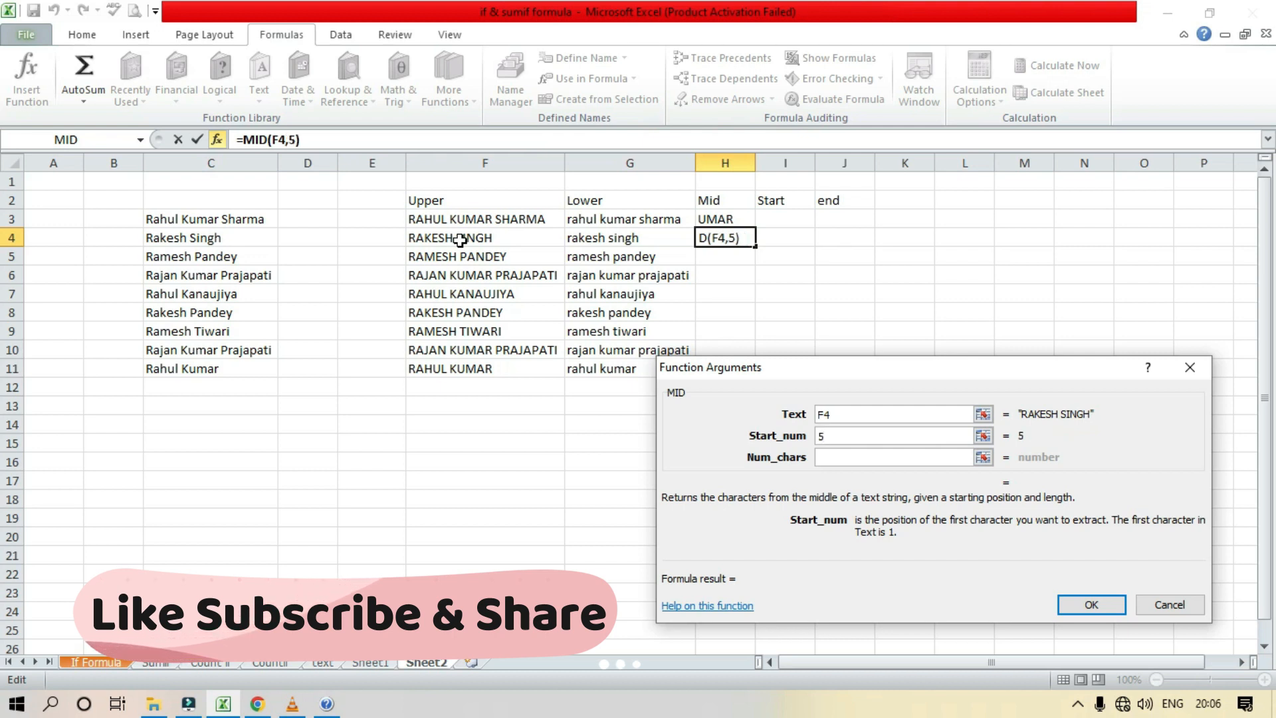
left_click(835, 457)
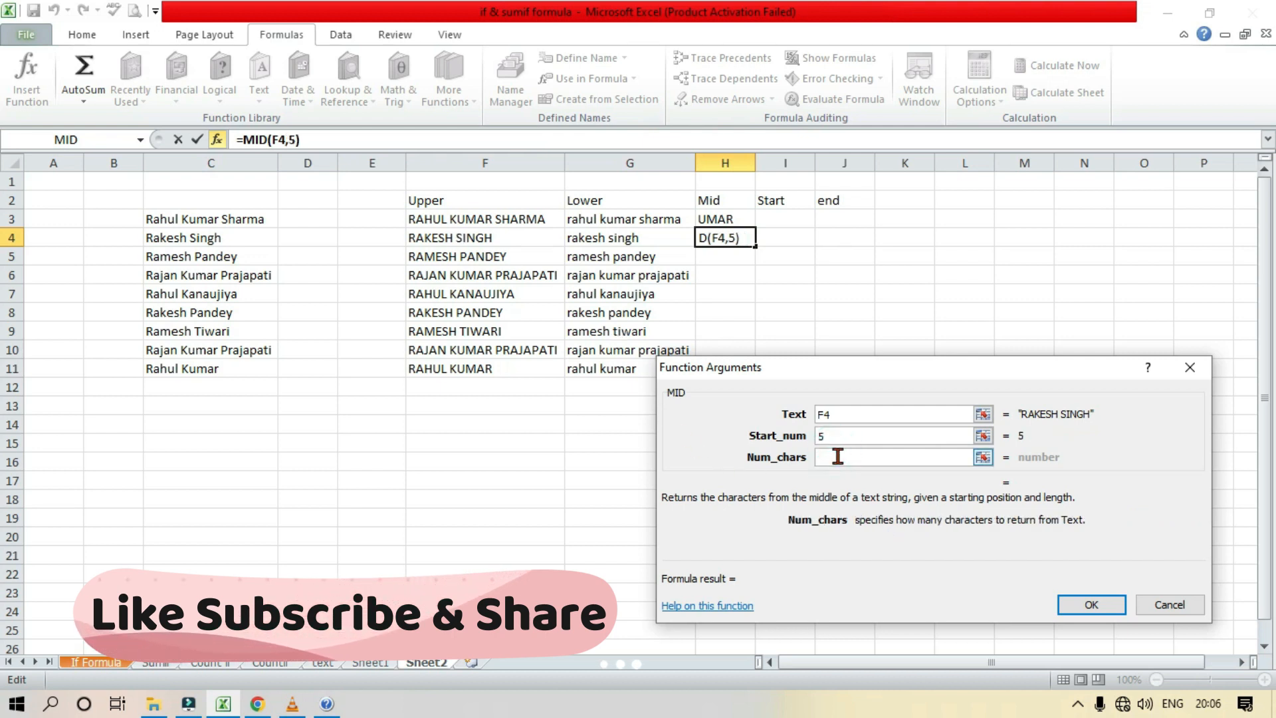
type("4")
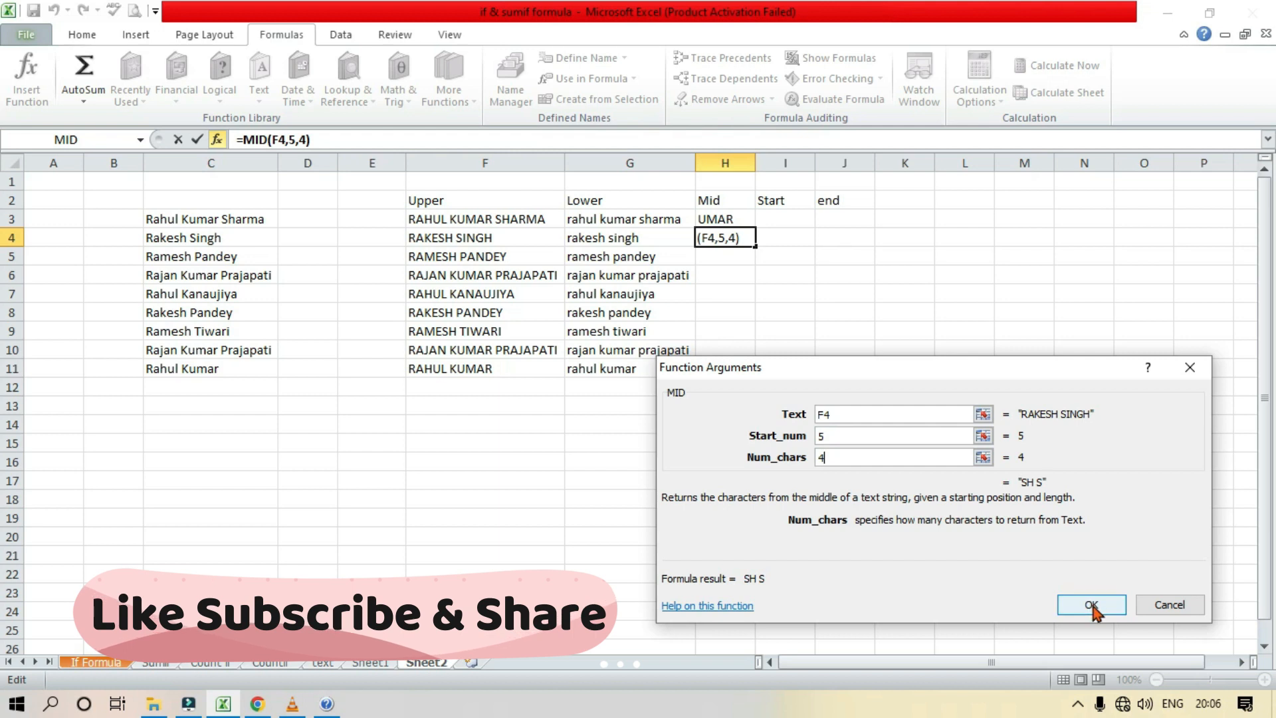
- Try start positions 4 and 6, and a length of 2 characters, in the MID formula for H4
left_click(853, 433)
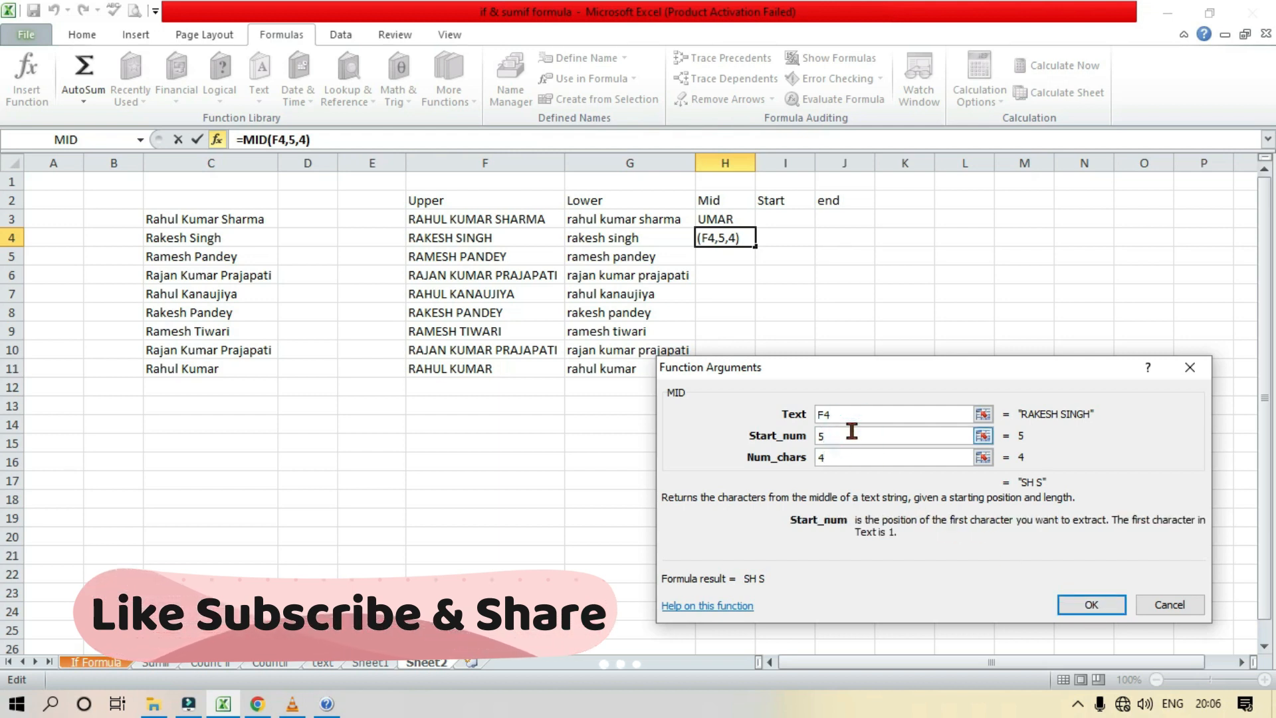
key("BackSpace")
type("4")
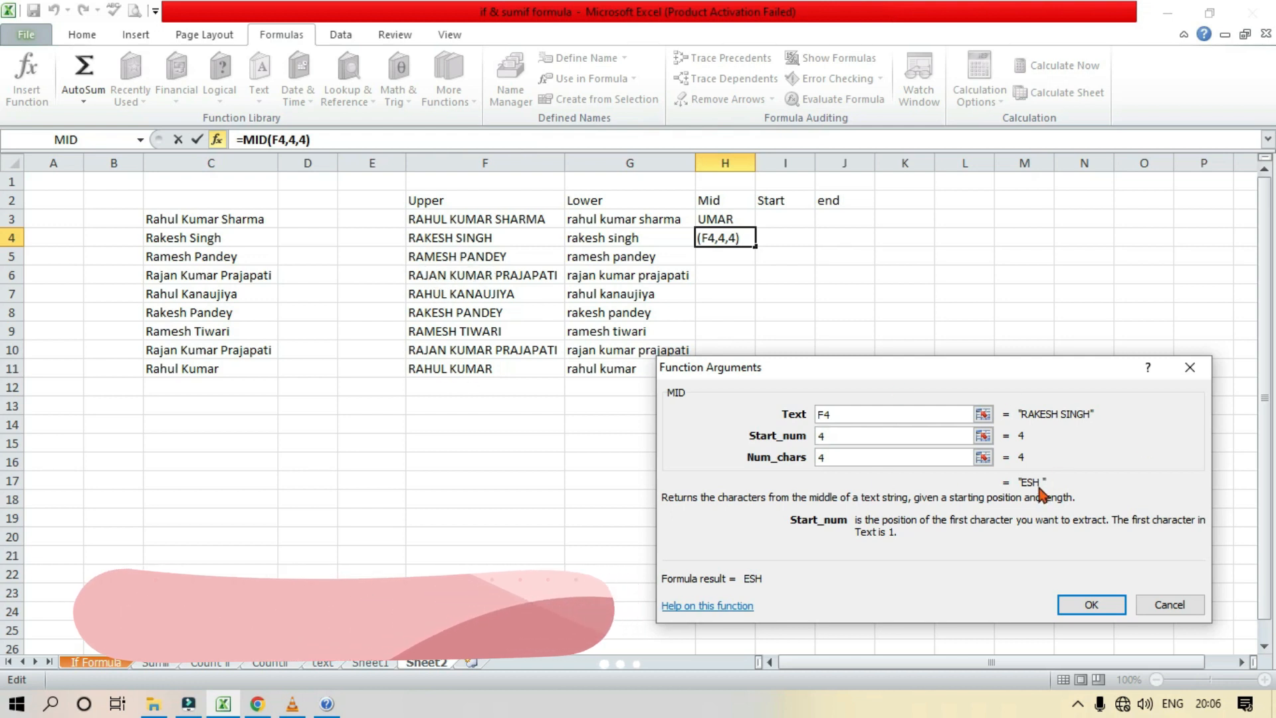
double_click(832, 433)
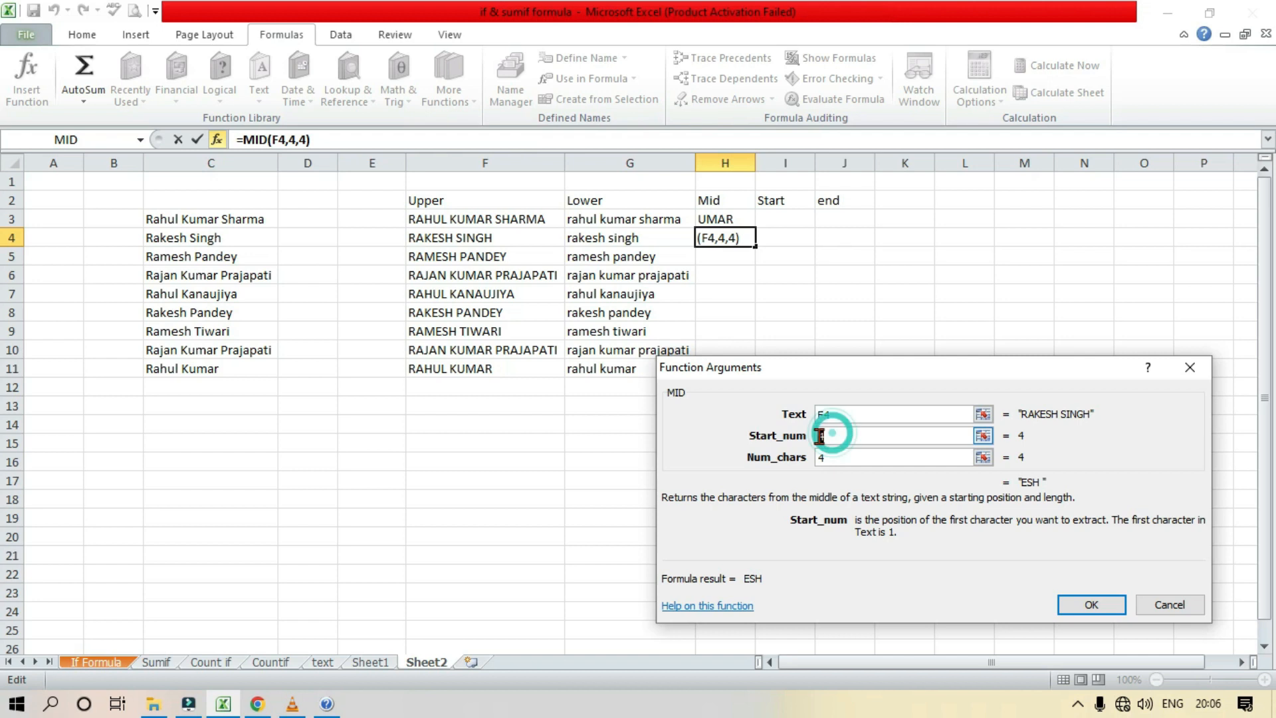
type("6")
double_click(829, 458)
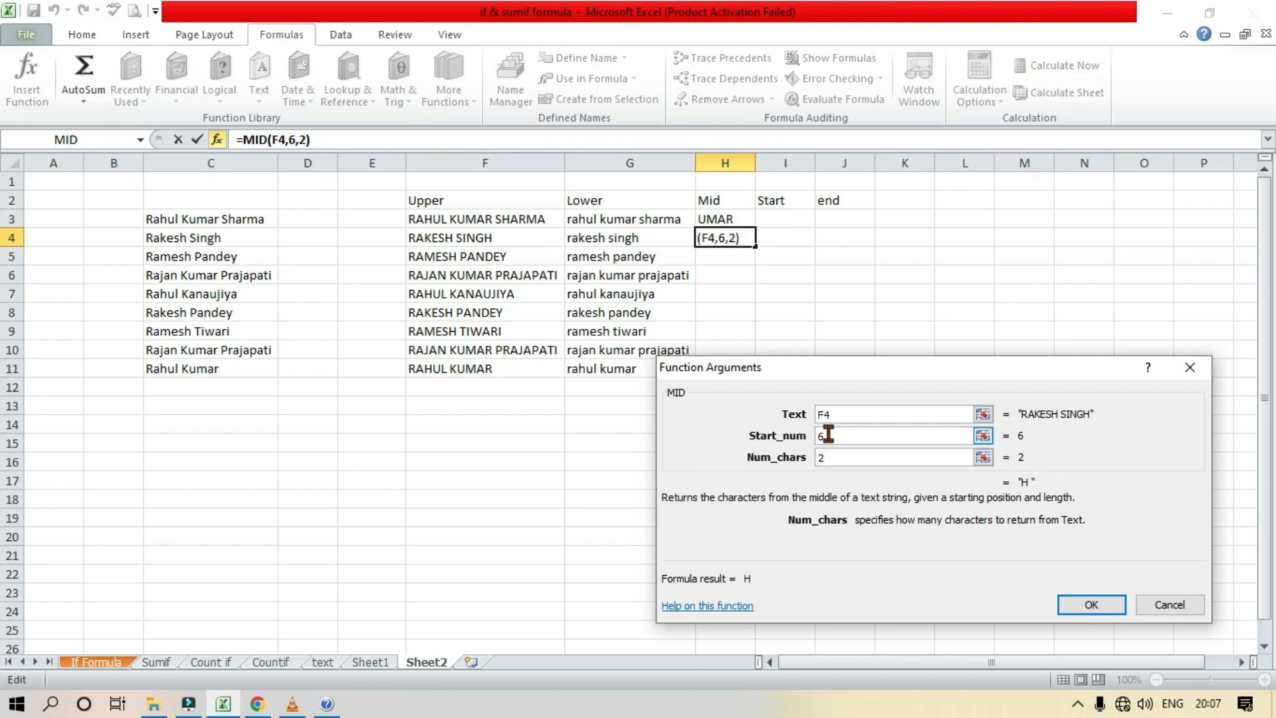
- Set the H4 MID formula to start position 2 with 4 characters, and fill it down to H11
left_click(828, 435)
left_click_drag(836, 438, 804, 459)
type("2")
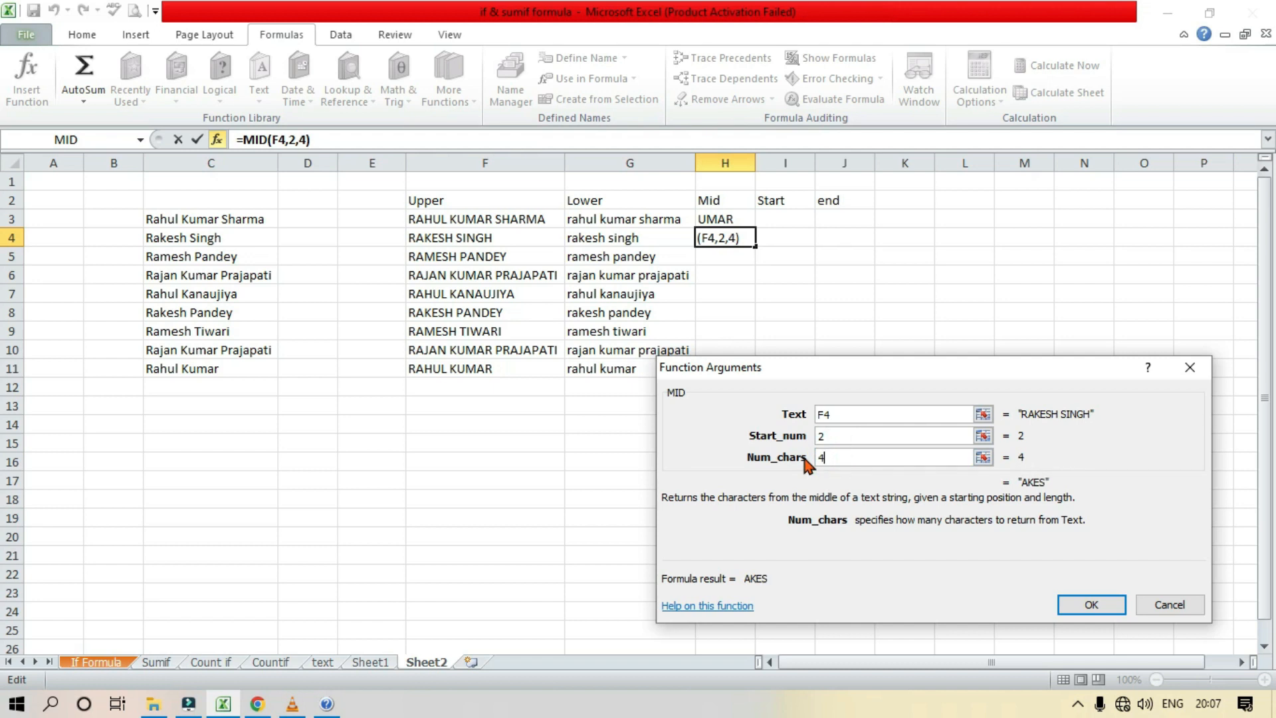
left_click(1090, 604)
left_click_drag(759, 243, 768, 373)
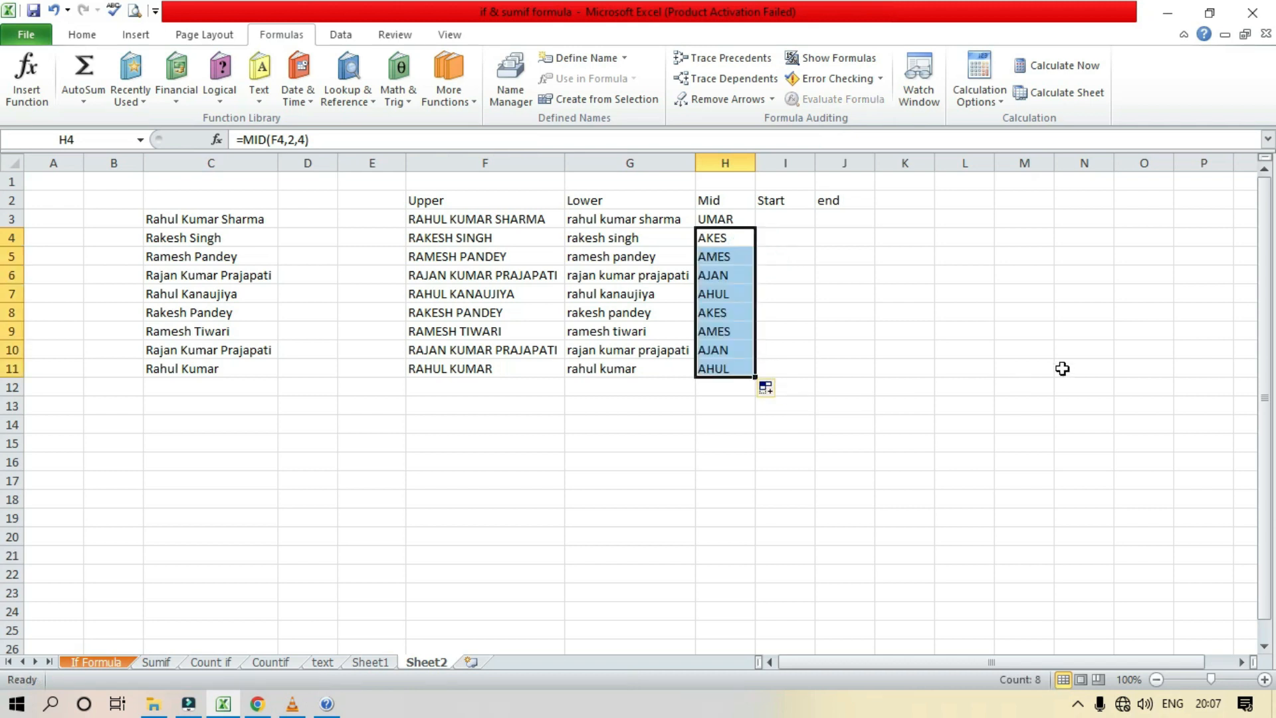
- Look through the text functions and start a MID formula in I3, under the Start heading
left_click(795, 218)
left_click(258, 86)
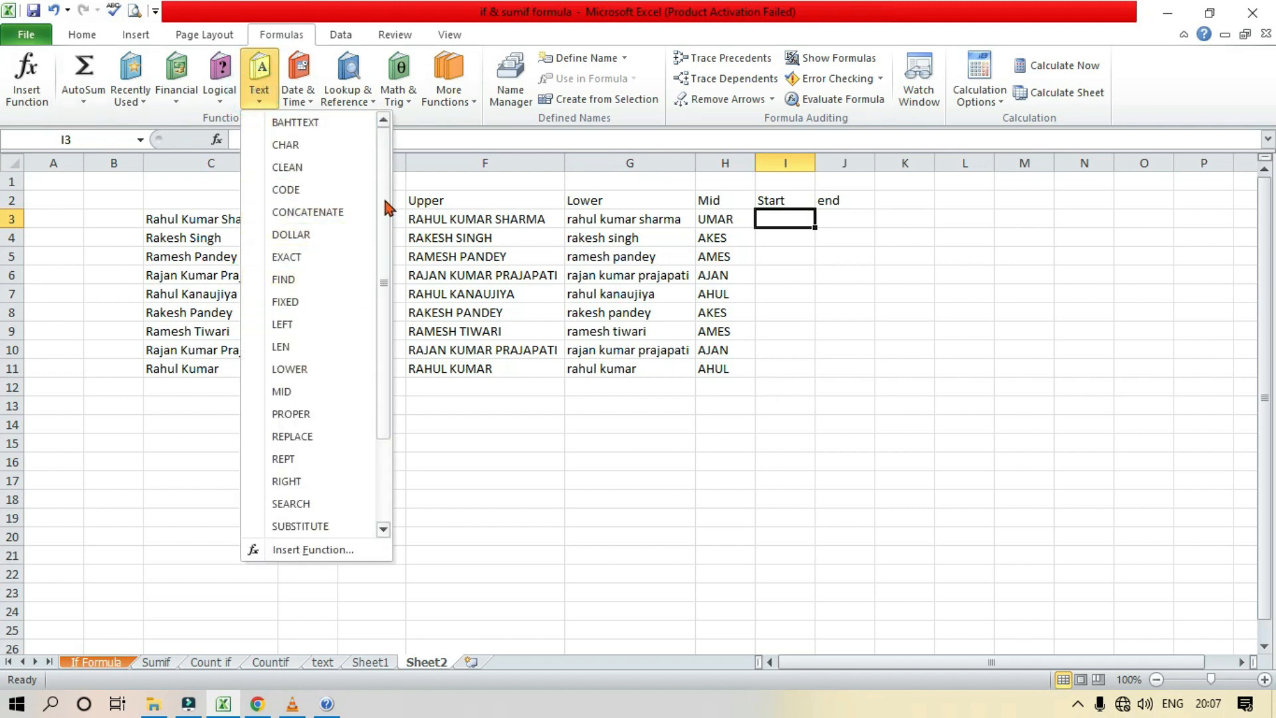
left_click_drag(386, 193, 391, 309)
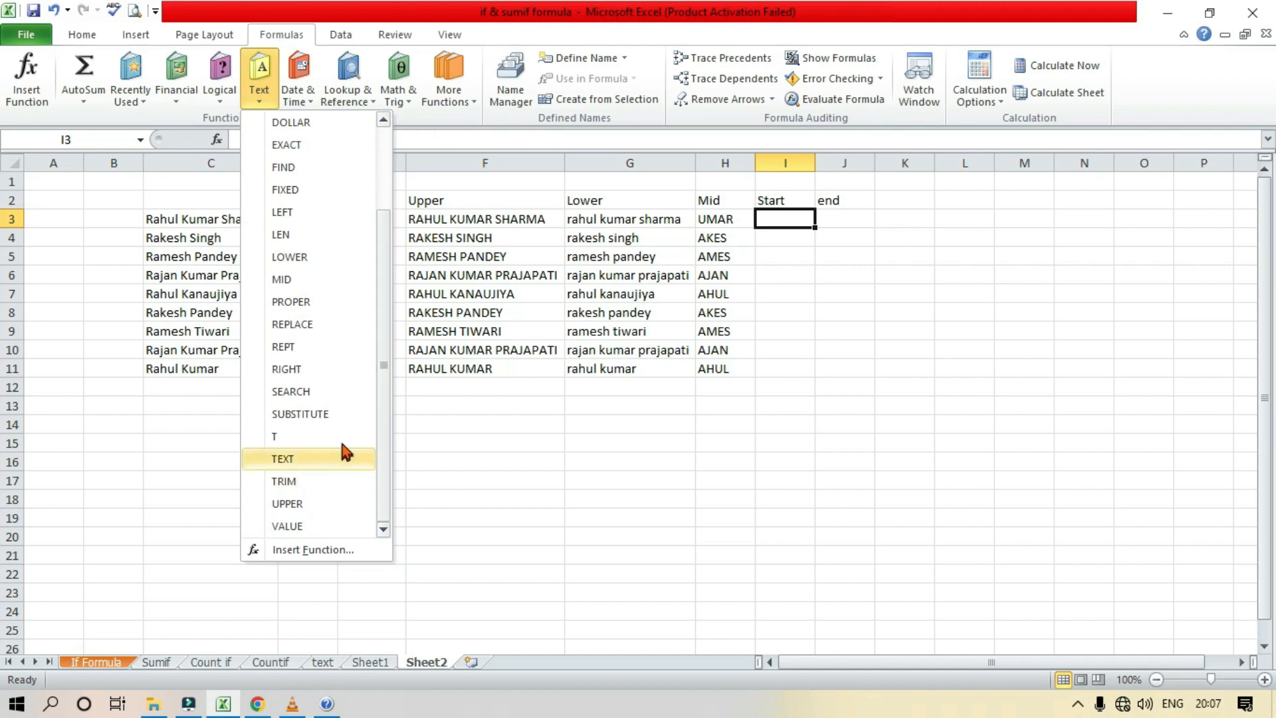
scroll(344, 369, "up", 1)
scroll(343, 343, "up", 1)
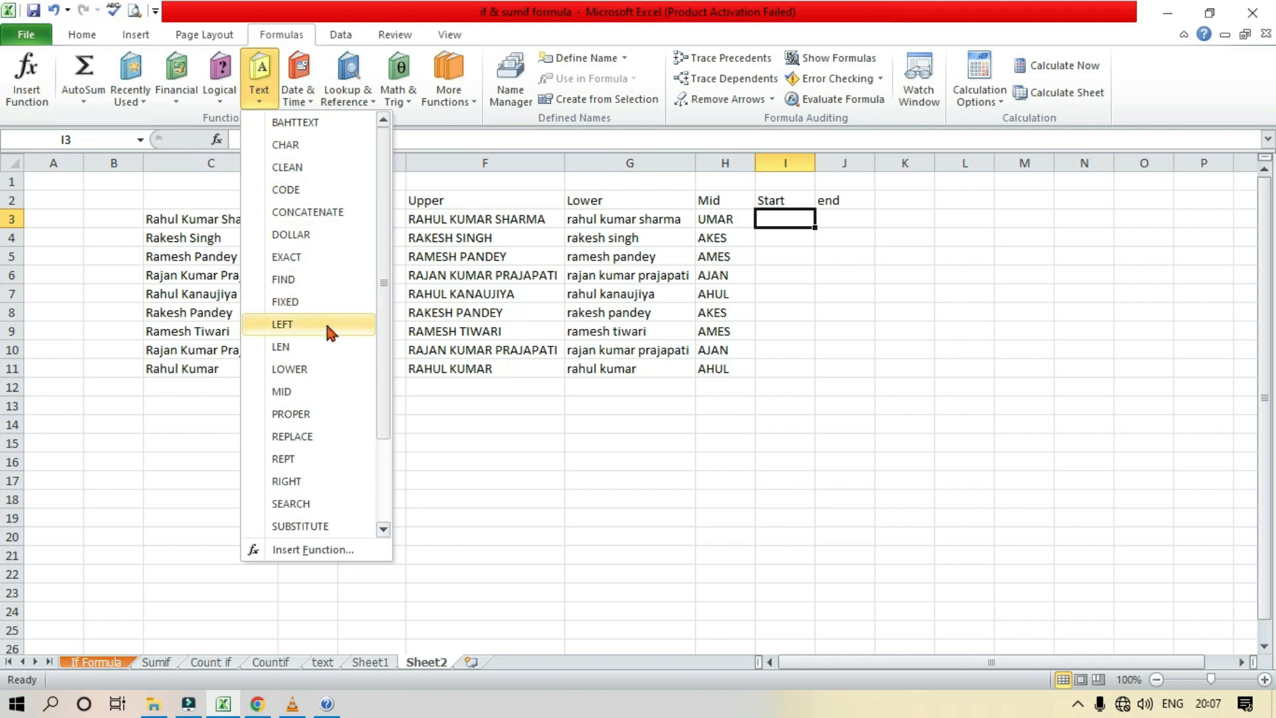
left_click_drag(381, 400, 384, 527)
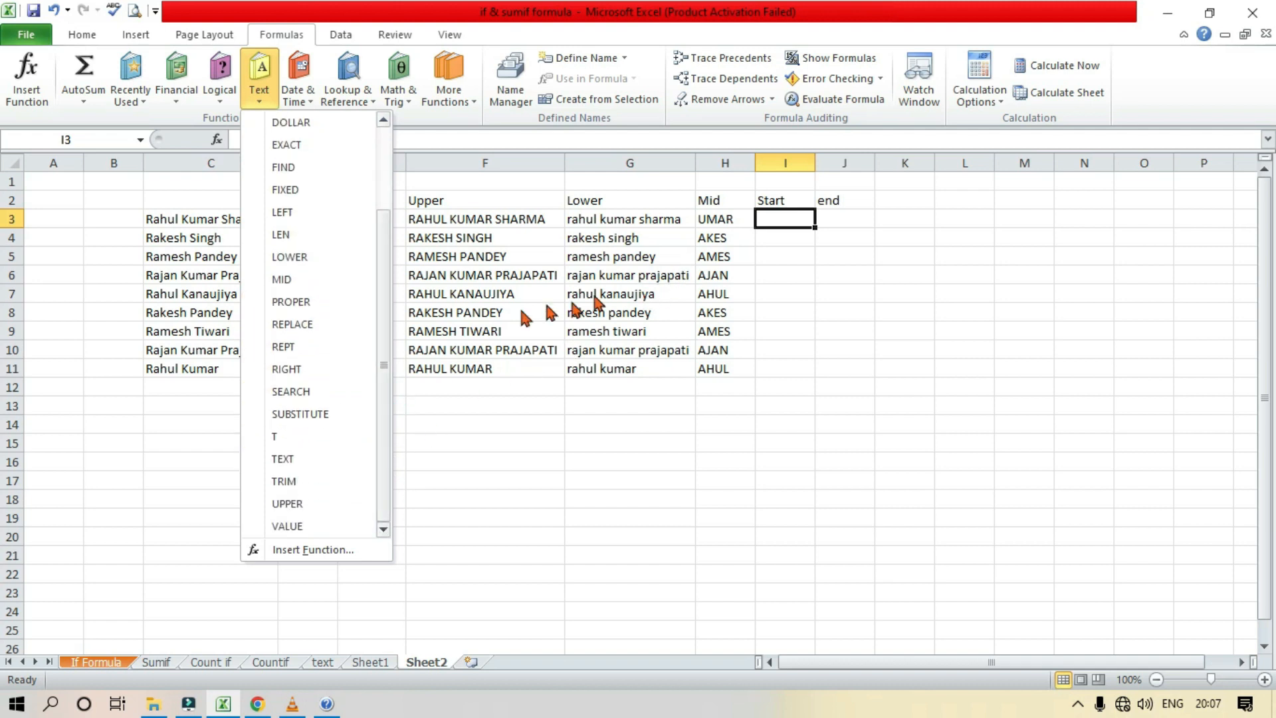
left_click_drag(377, 305, 380, 290)
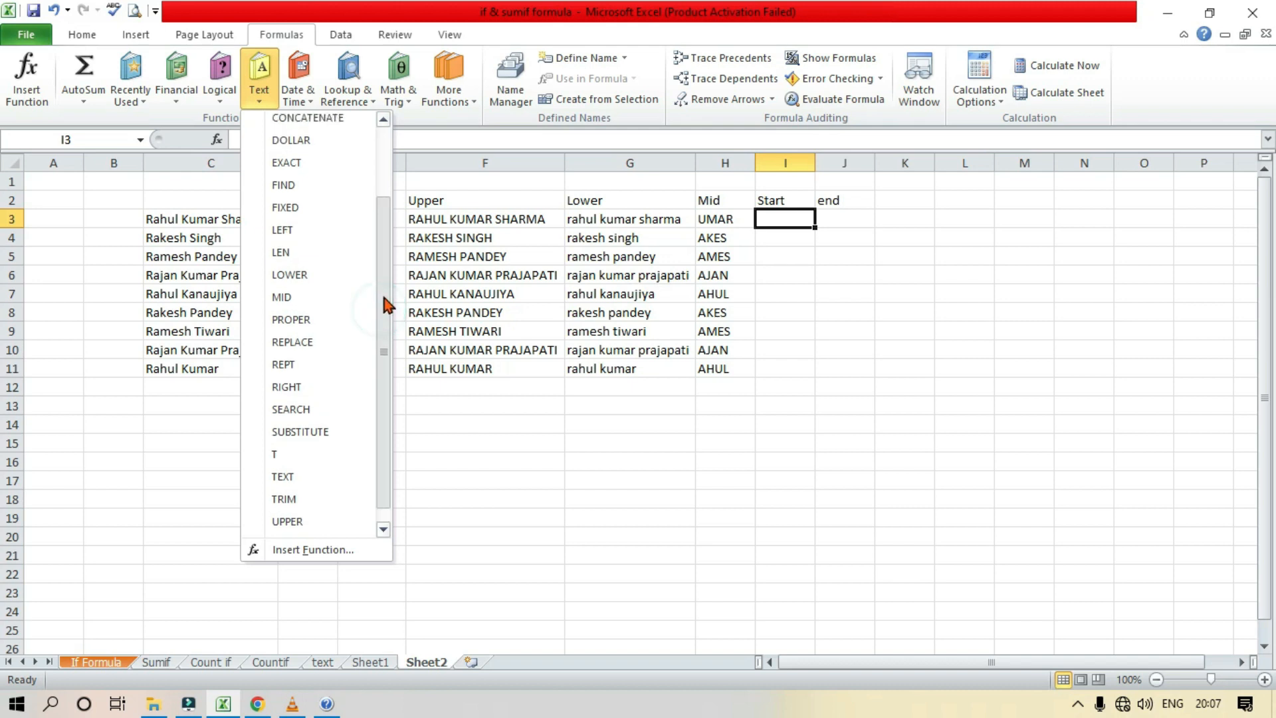
left_click(286, 300)
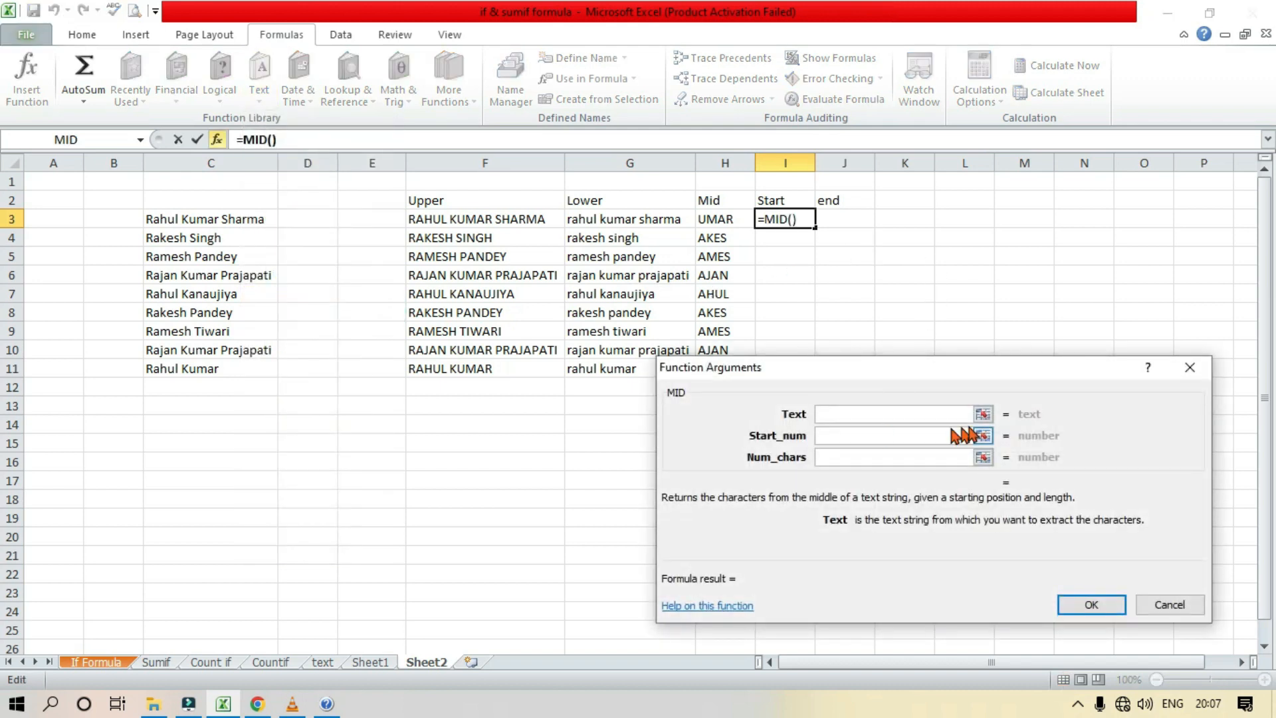
- Make the I3 formula extract 4 characters from F3 starting at position 1, and fill it down to I11
left_click(445, 219)
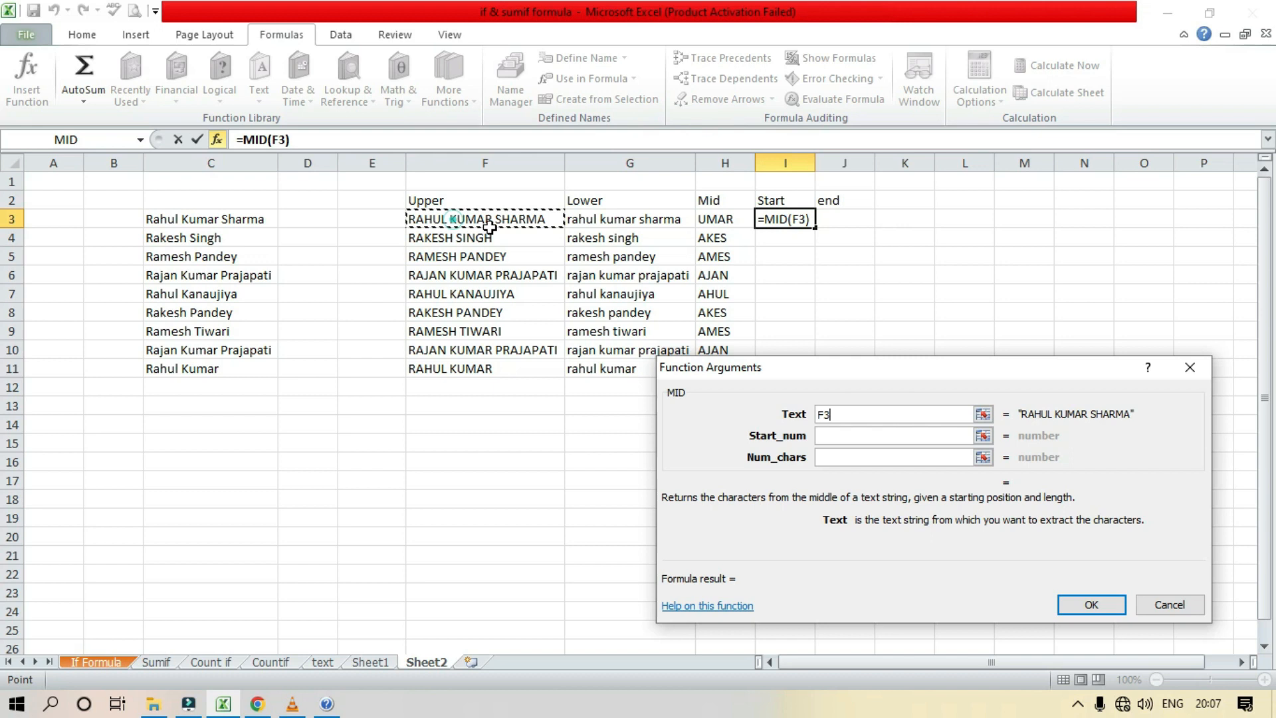
left_click(925, 436)
type("1")
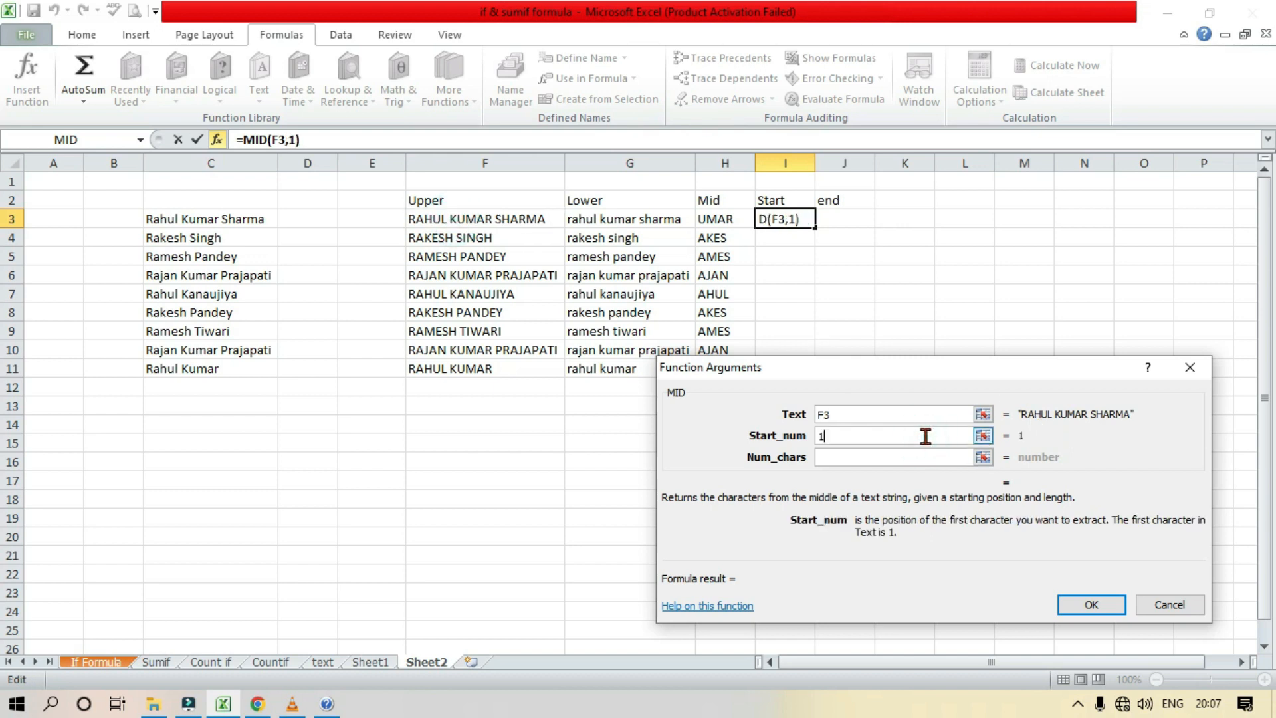
left_click(925, 457)
type("4")
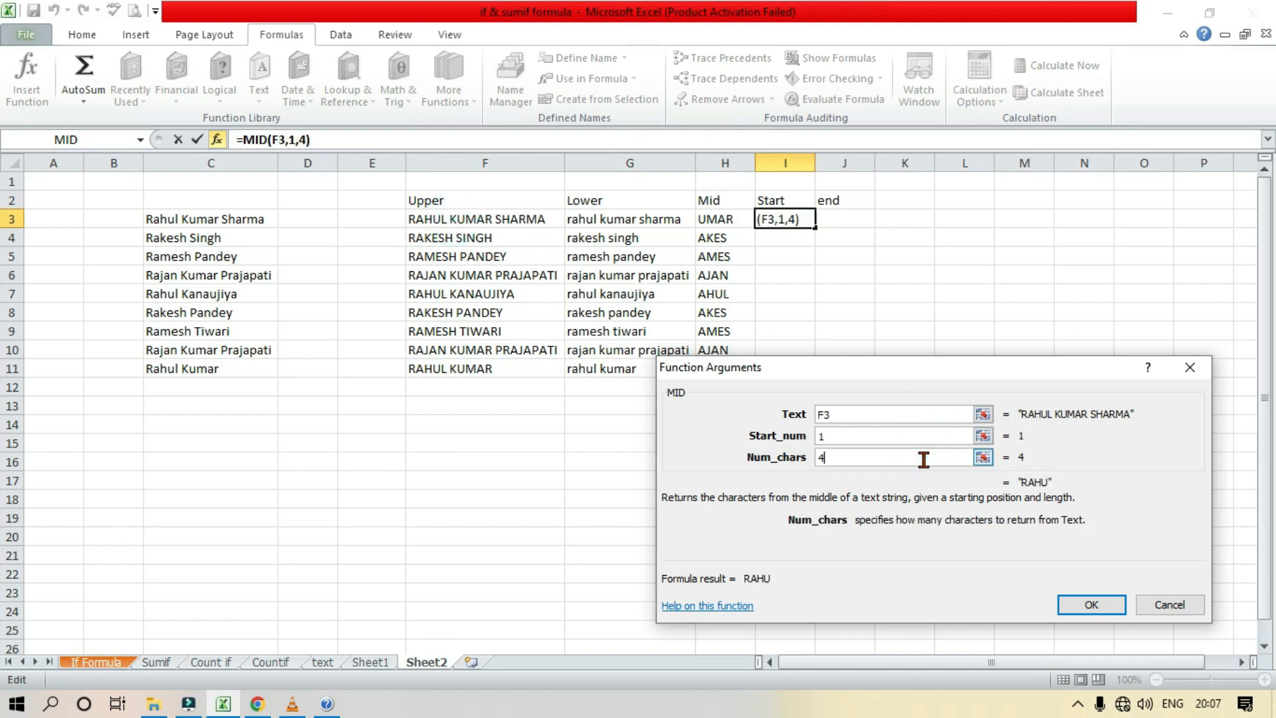
left_click(1090, 604)
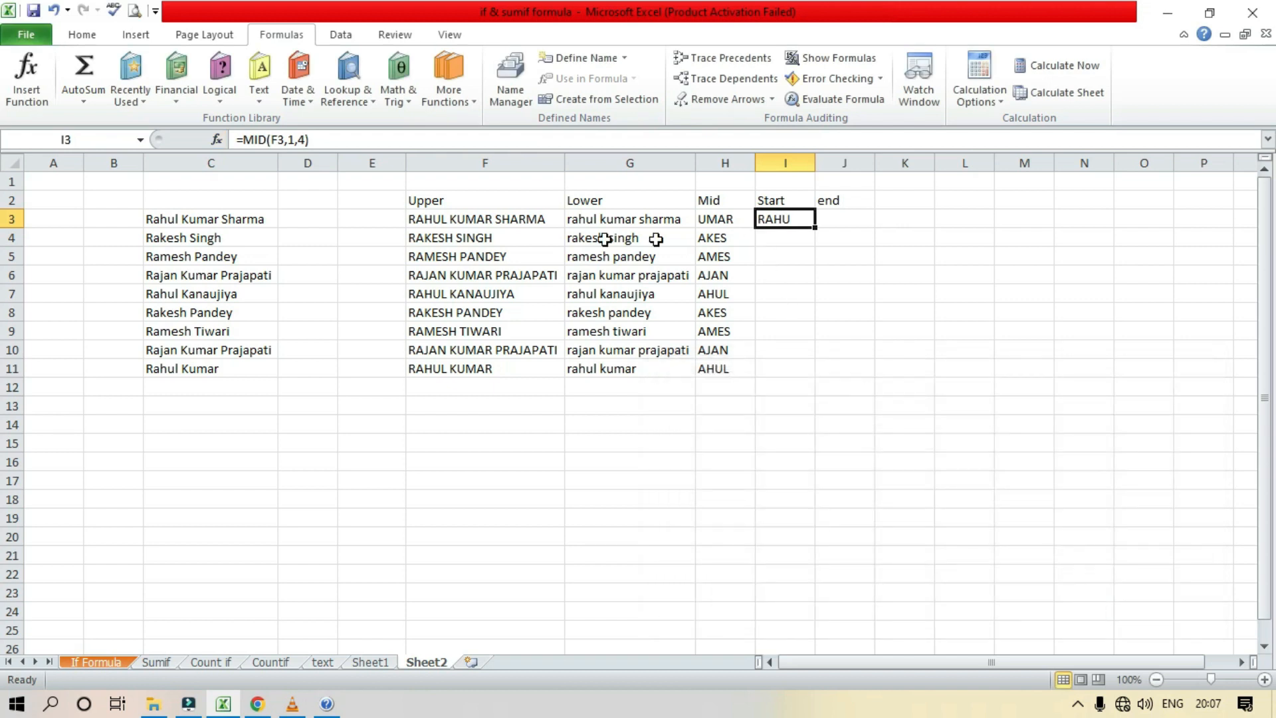
left_click_drag(816, 225, 817, 373)
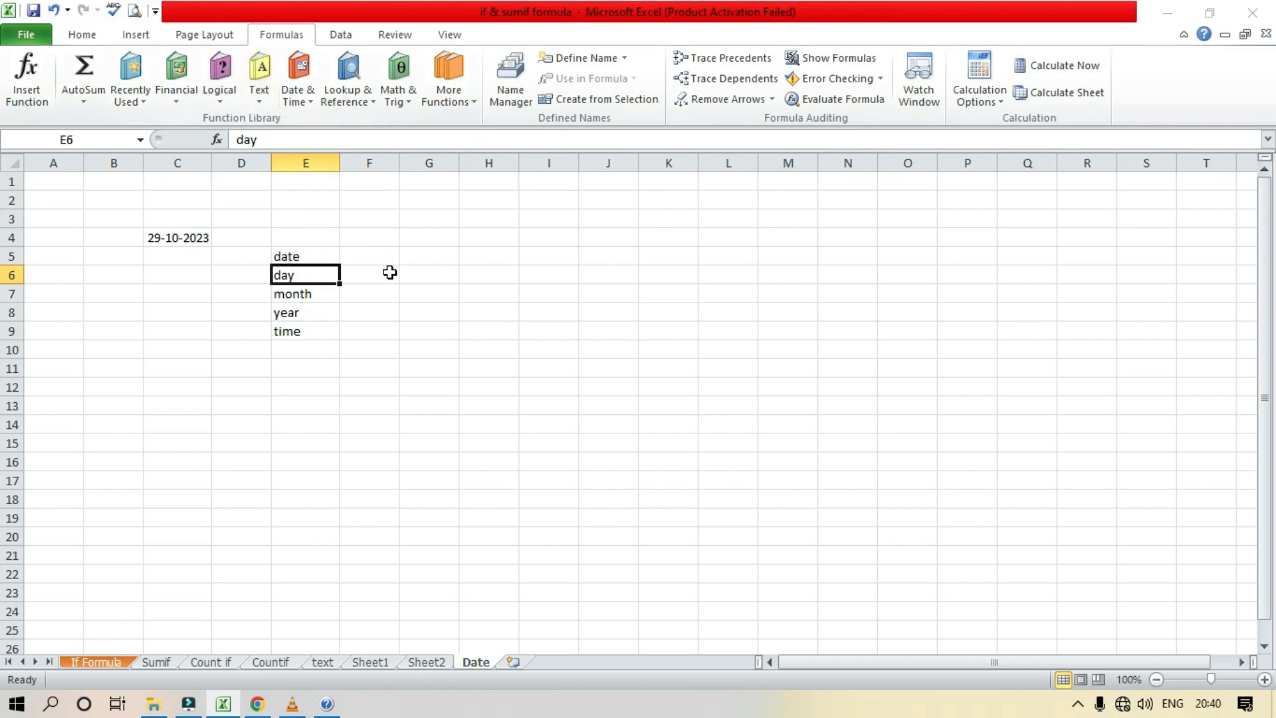
- Start a DATE function in cell G5 of the Date sheet and move its arguments dialog higher
left_click(423, 256)
left_click(258, 79)
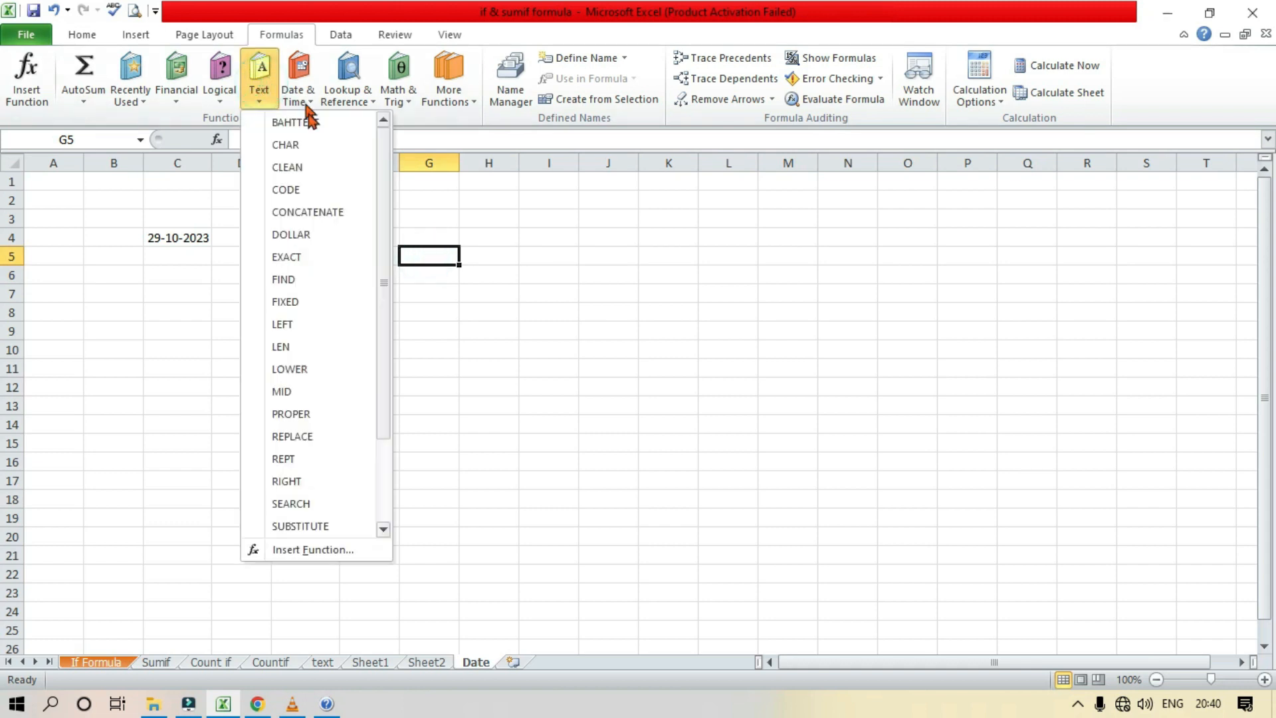
left_click(371, 9)
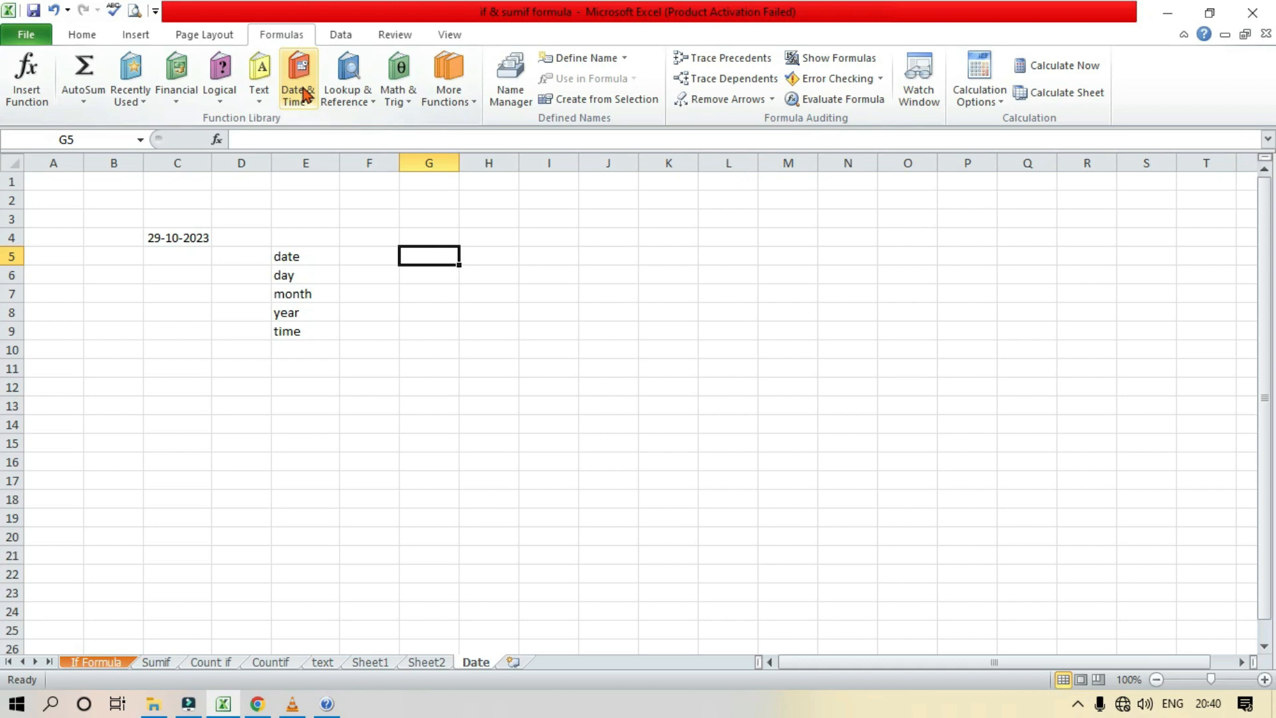
left_click(306, 93)
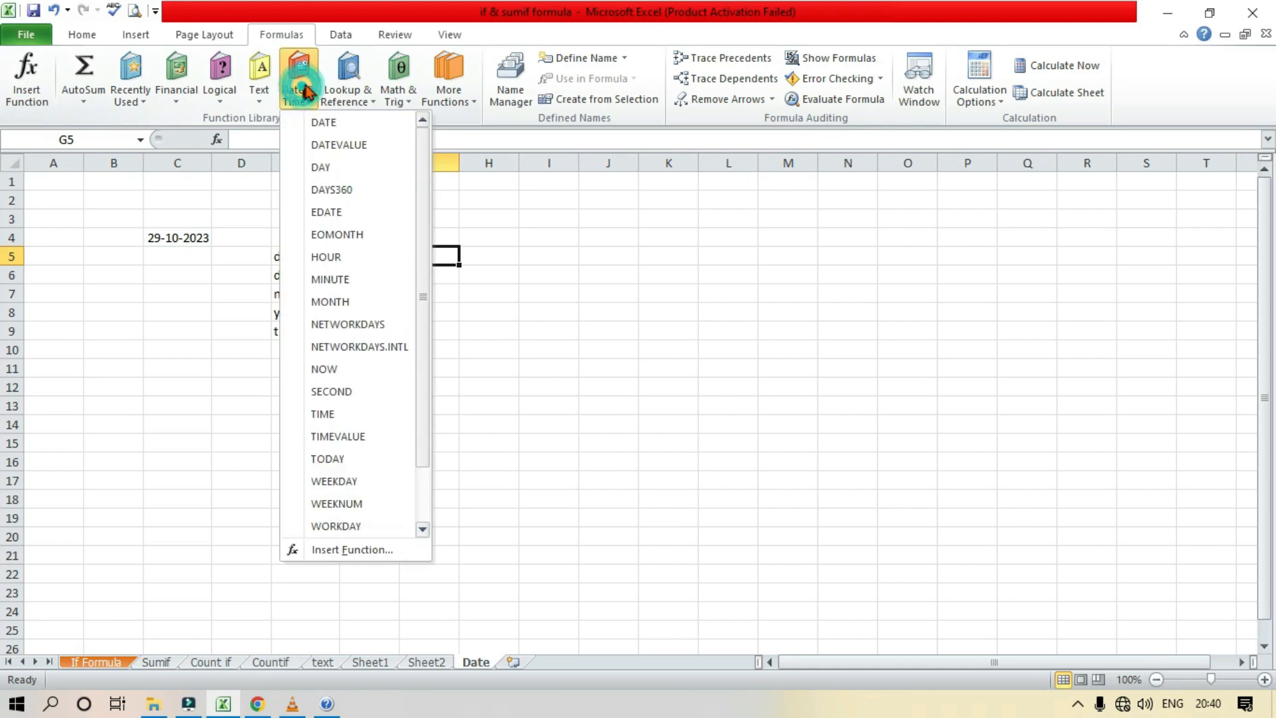
left_click(357, 130)
left_click_drag(904, 382, 892, 241)
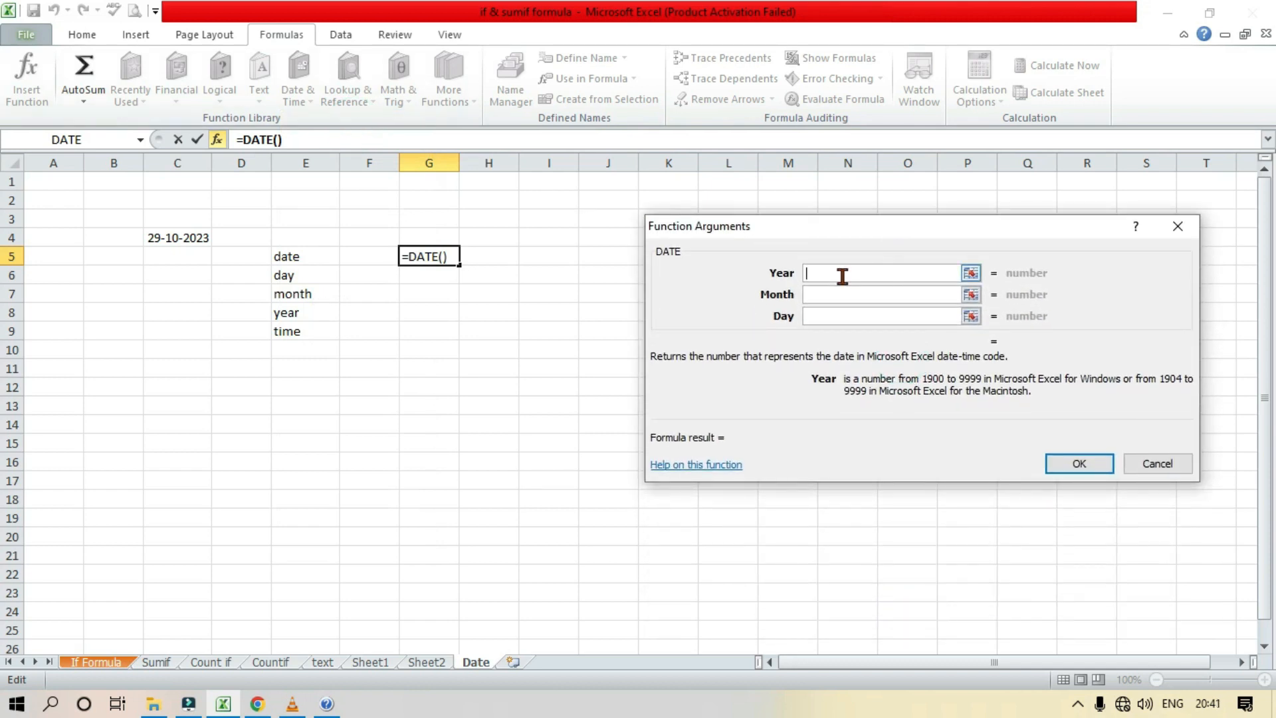
- Complete the DATE formula in G5 with year 2023, month 10 and day 29
type("2023")
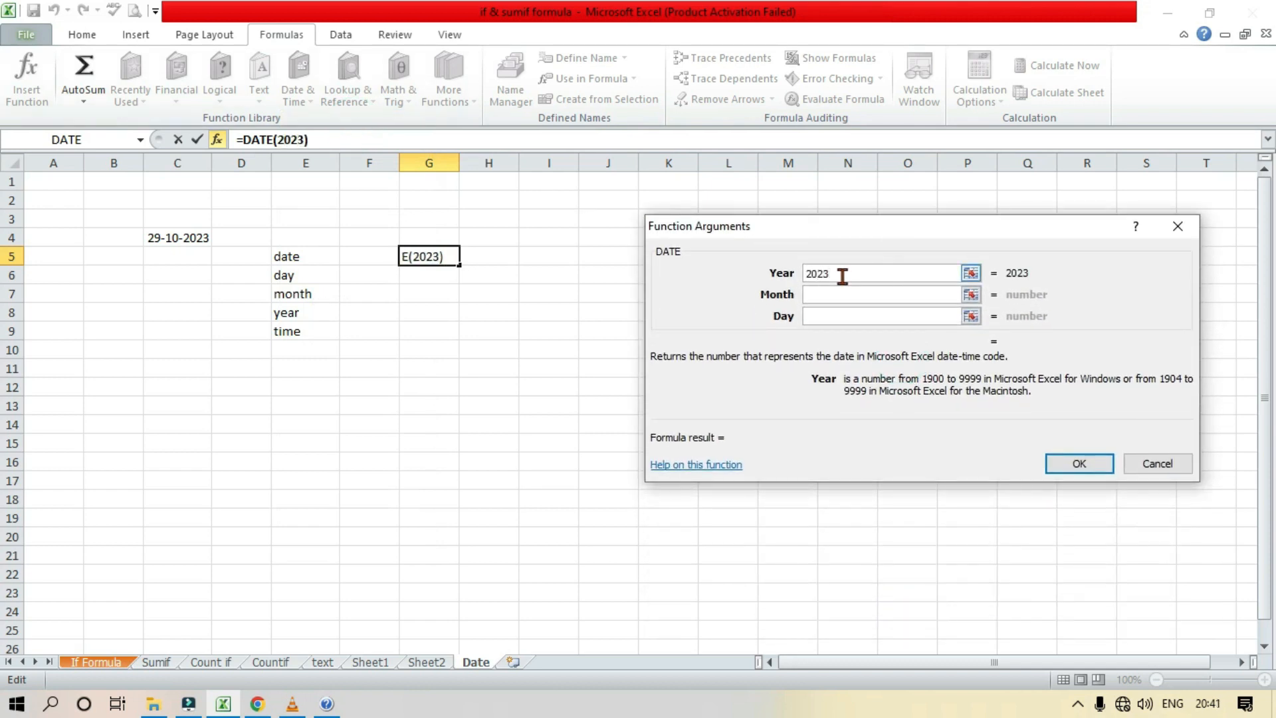
left_click(900, 301)
type("10")
left_click(877, 317)
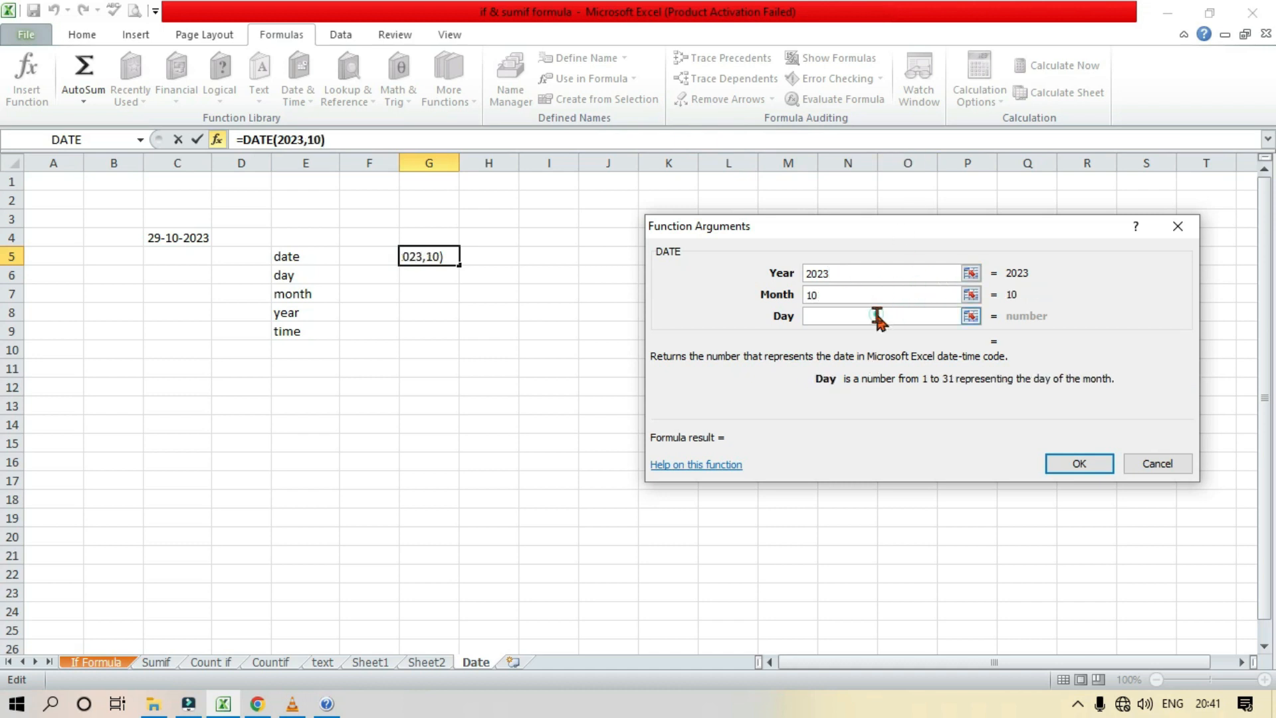
type("29")
left_click(1079, 464)
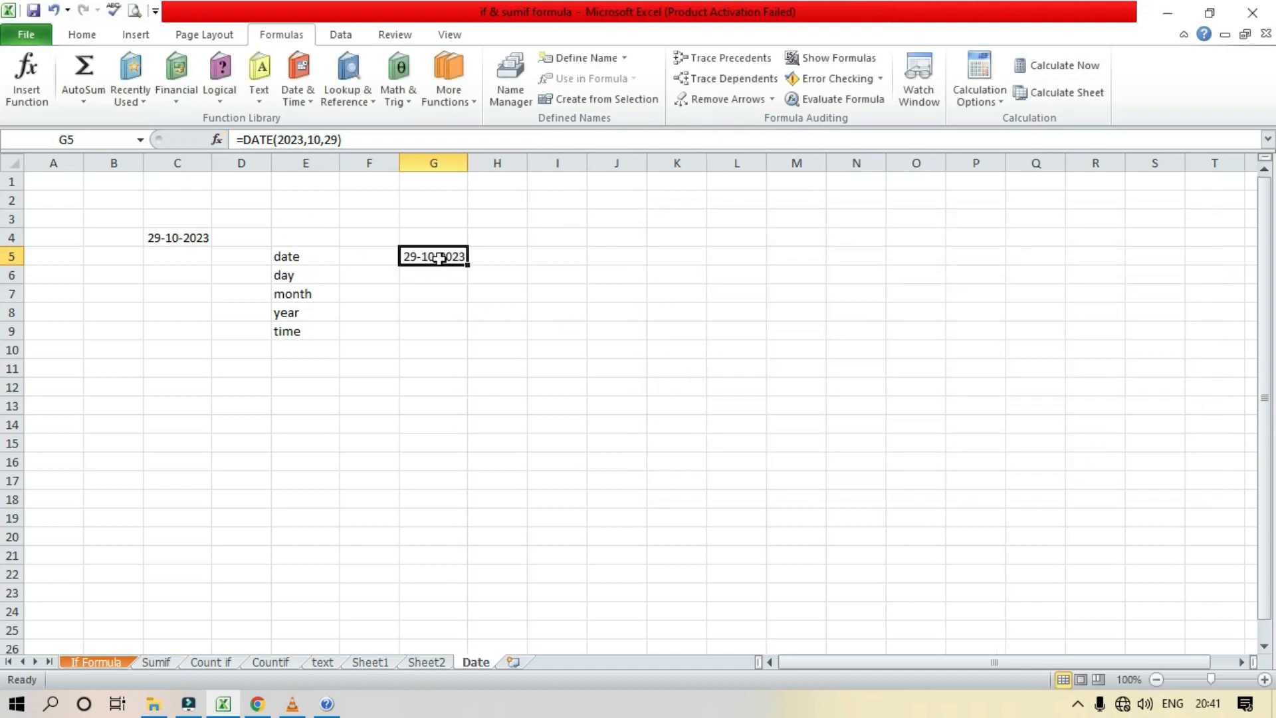
- Move the DATE formula from G5 to F5, beside the date label, and widen column F to fit it
left_click_drag(432, 267, 369, 267)
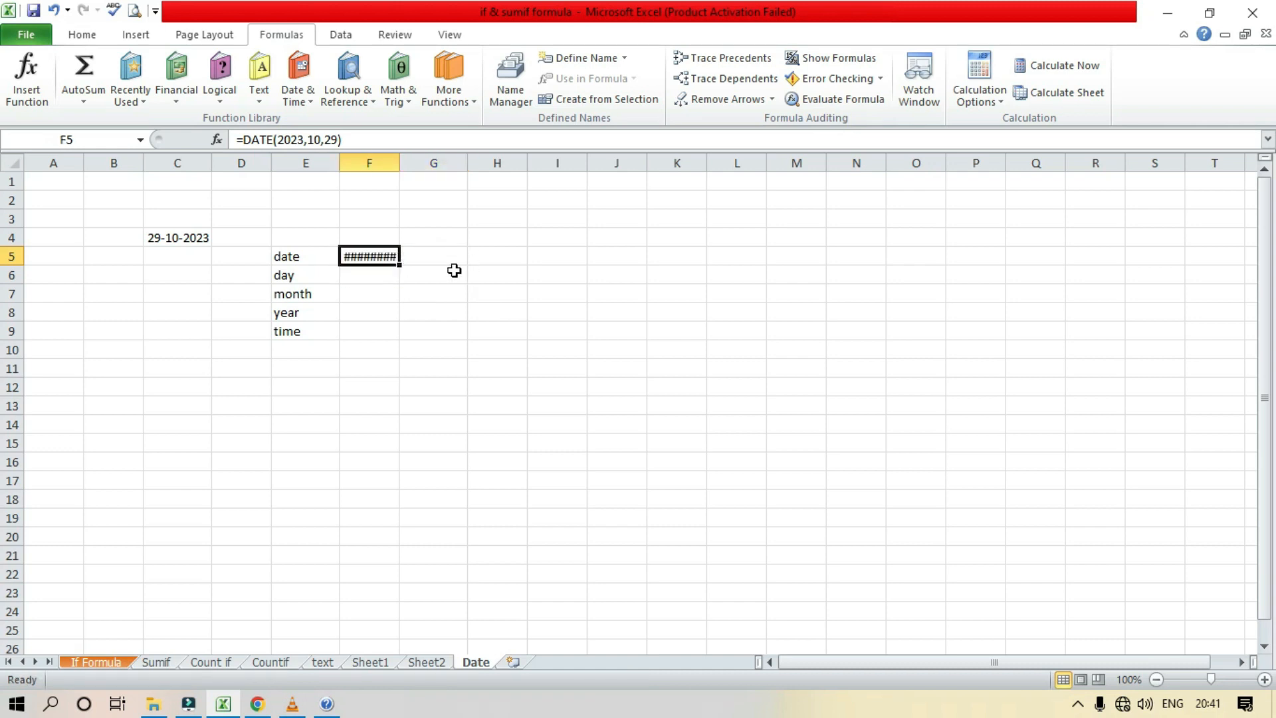
left_click_drag(400, 163, 429, 163)
- Insert a DAY function in cell F6 that takes its day from the date in F5
left_click(389, 274)
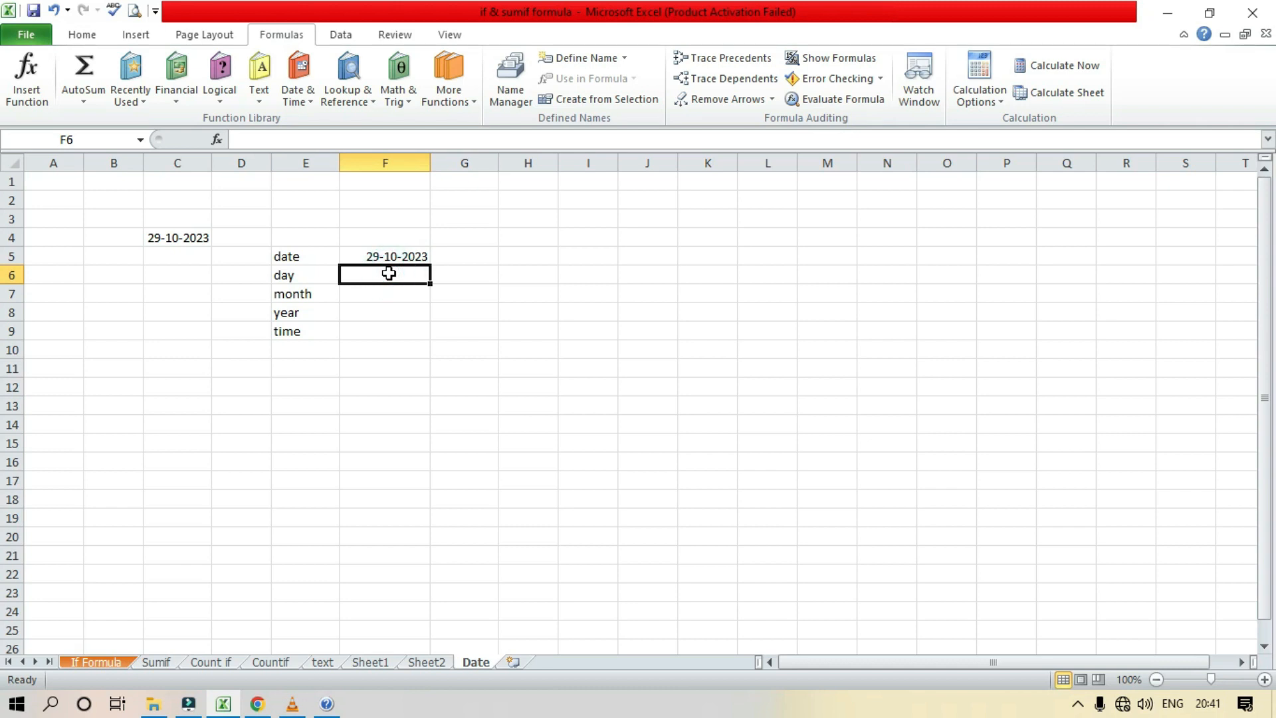
left_click(261, 103)
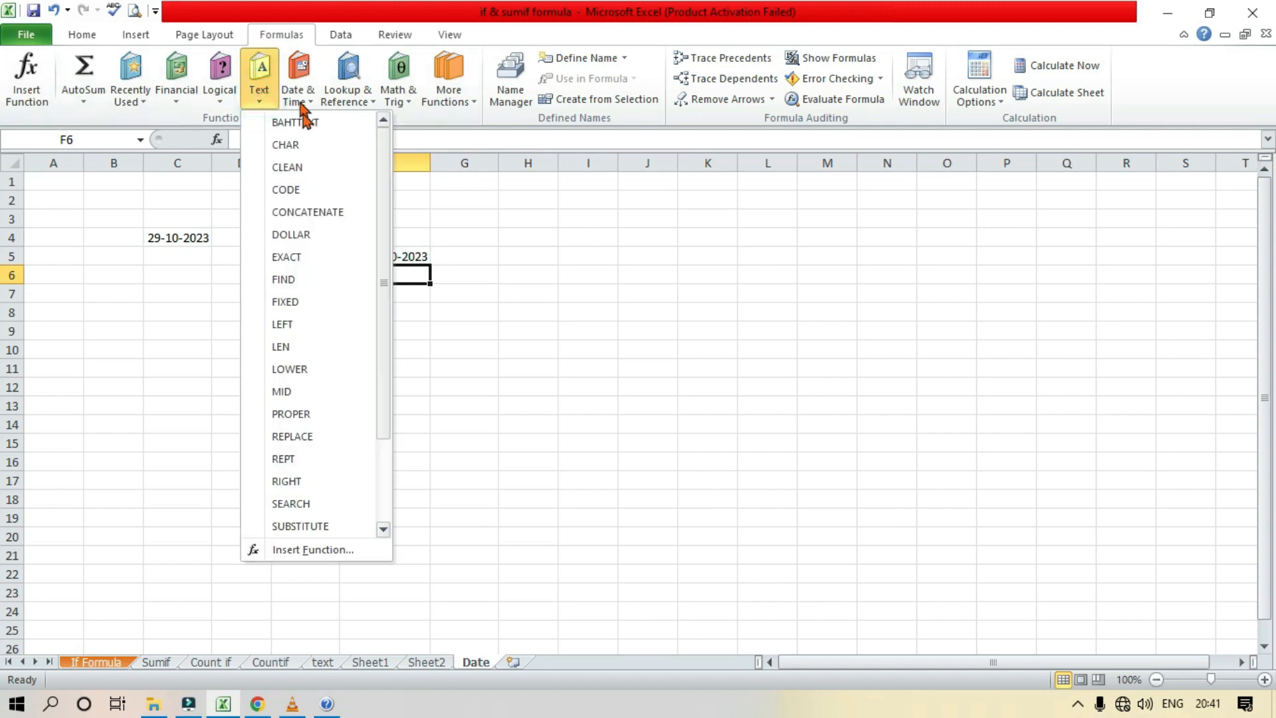
left_click_drag(389, 174, 387, 315)
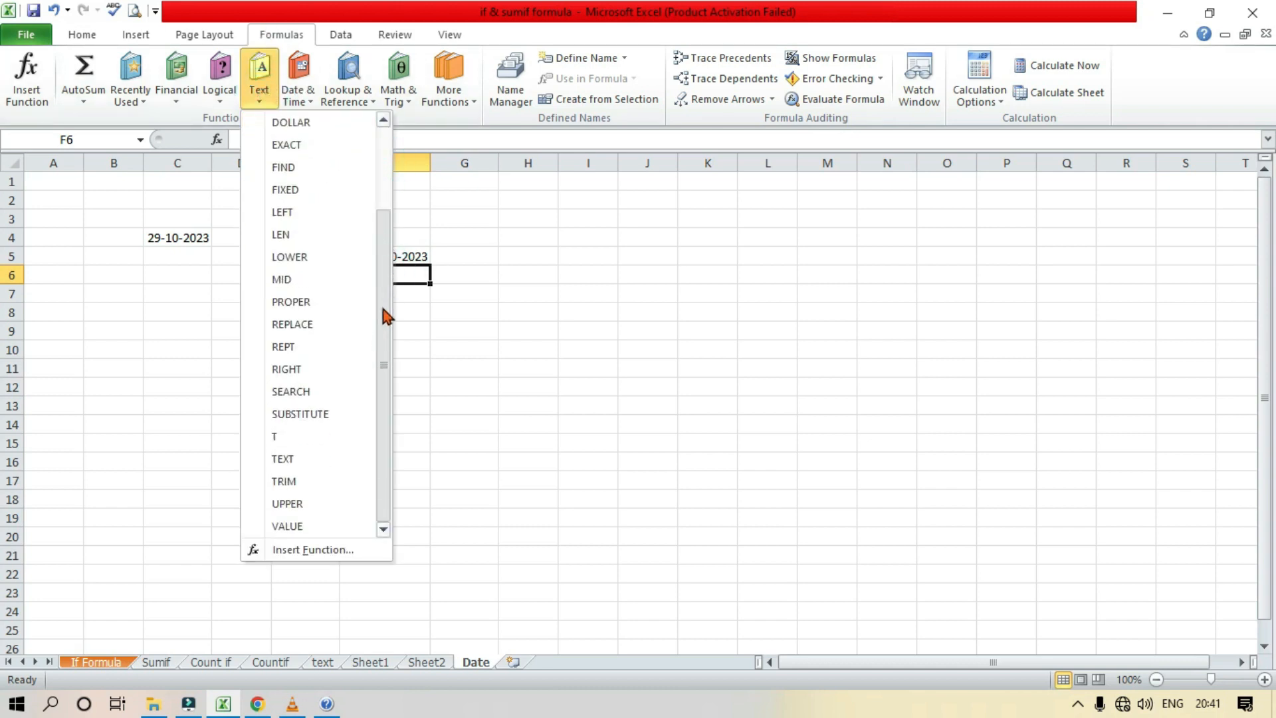
left_click_drag(382, 271, 373, 156)
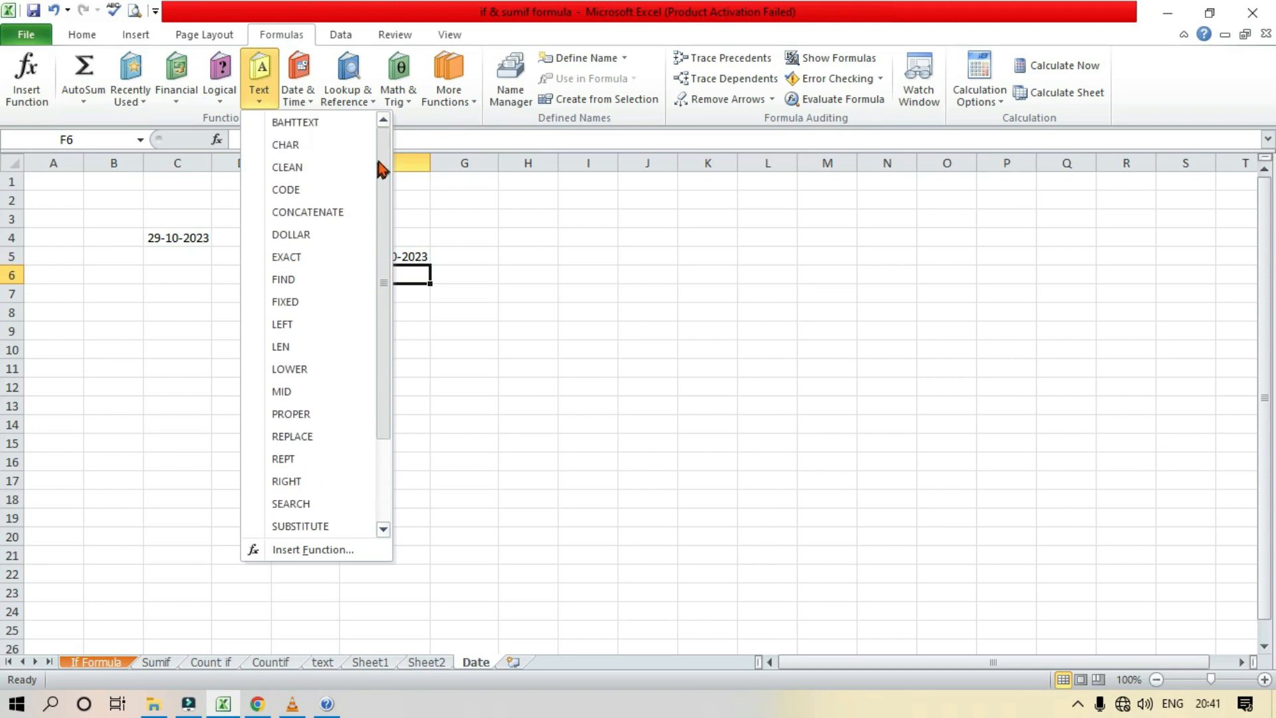
left_click(297, 93)
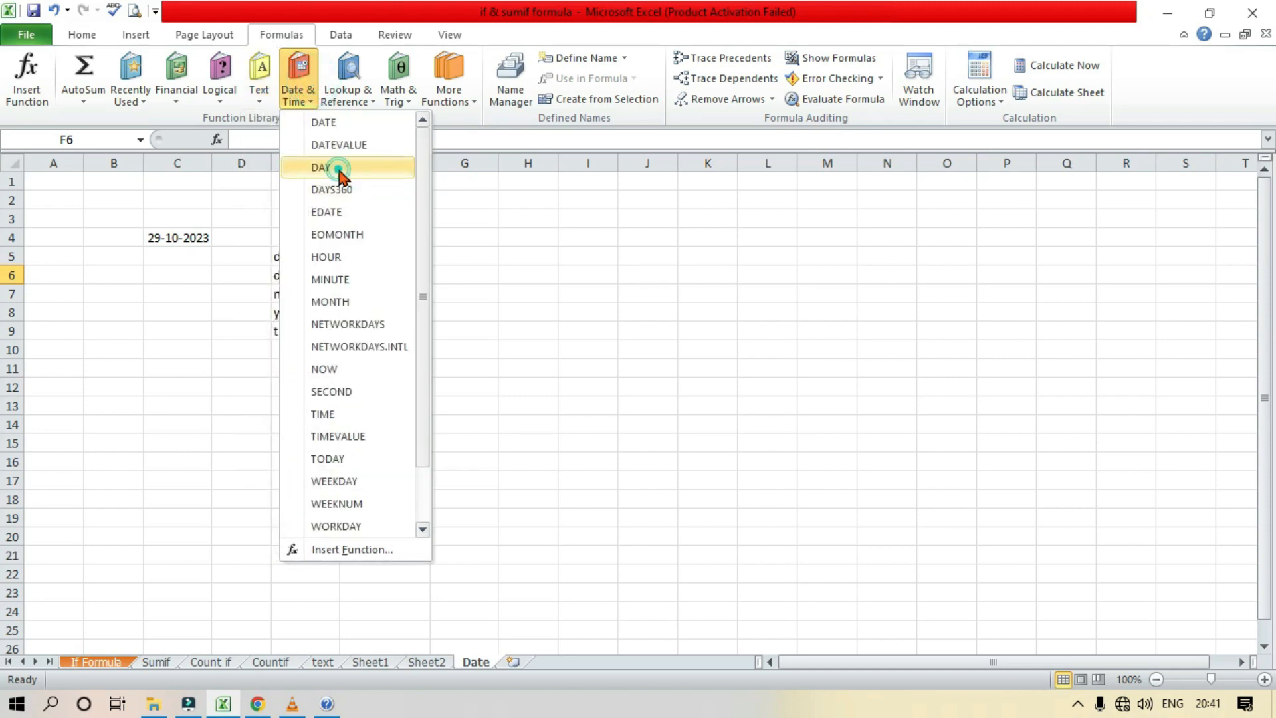
left_click(337, 170)
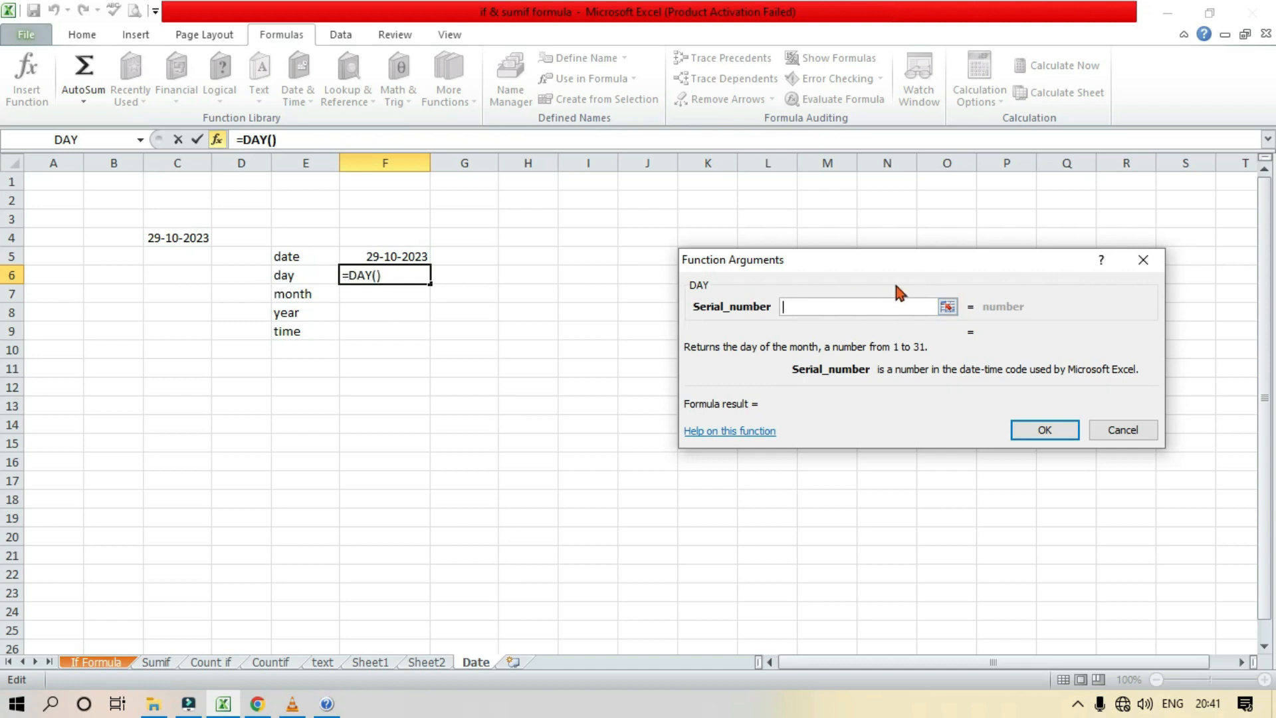
left_click(948, 306)
left_click(370, 258)
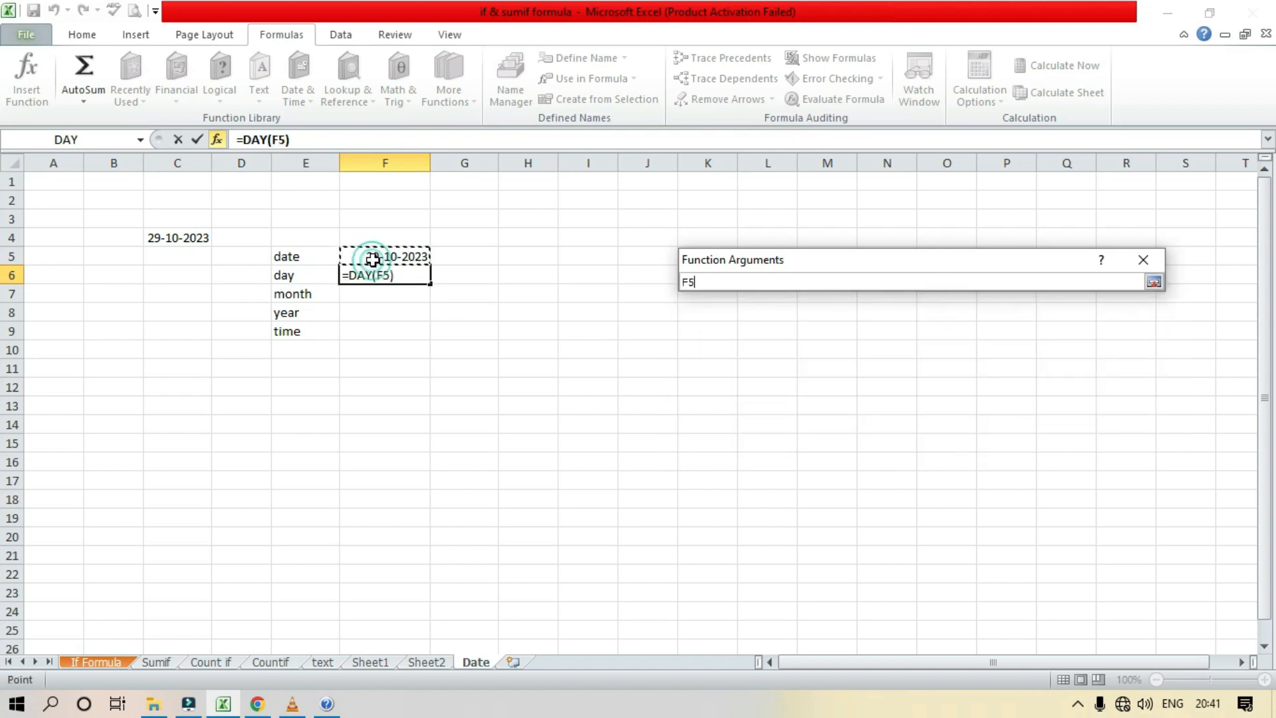
left_click(1153, 283)
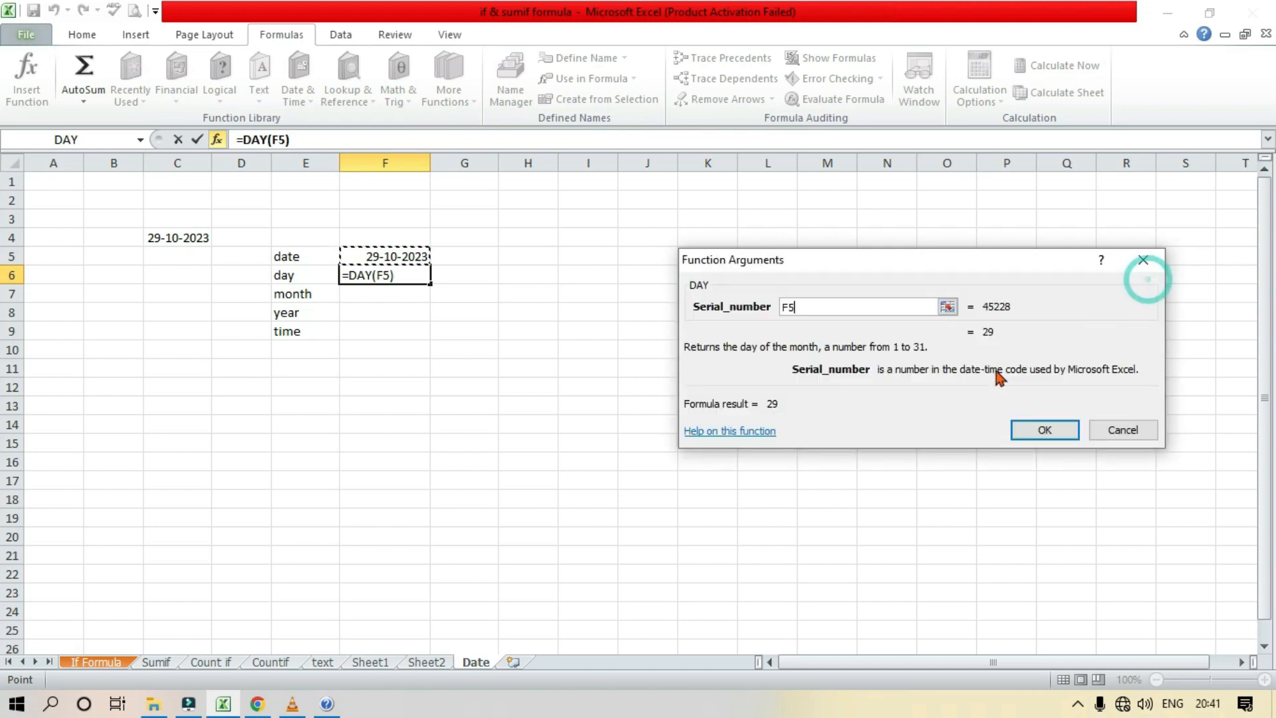
left_click(1034, 429)
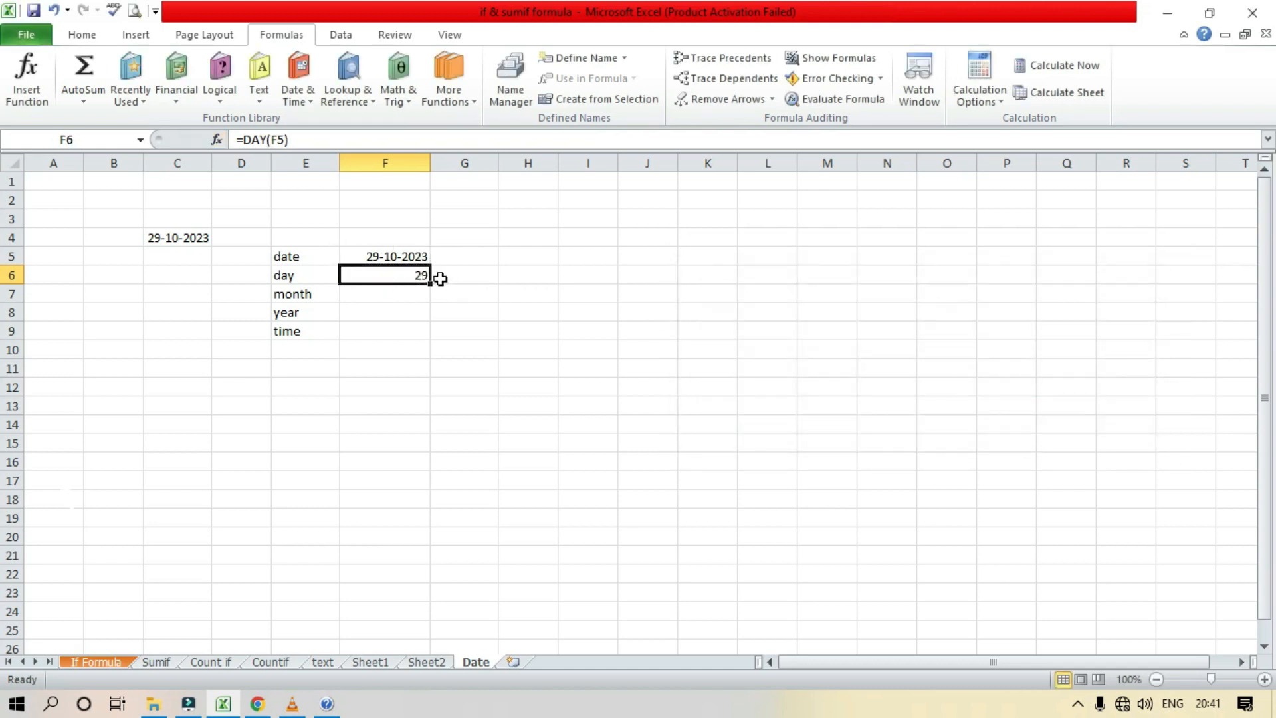
- Insert a MONTH function in cell F7 using the date in F5 as its serial number
left_click(398, 300)
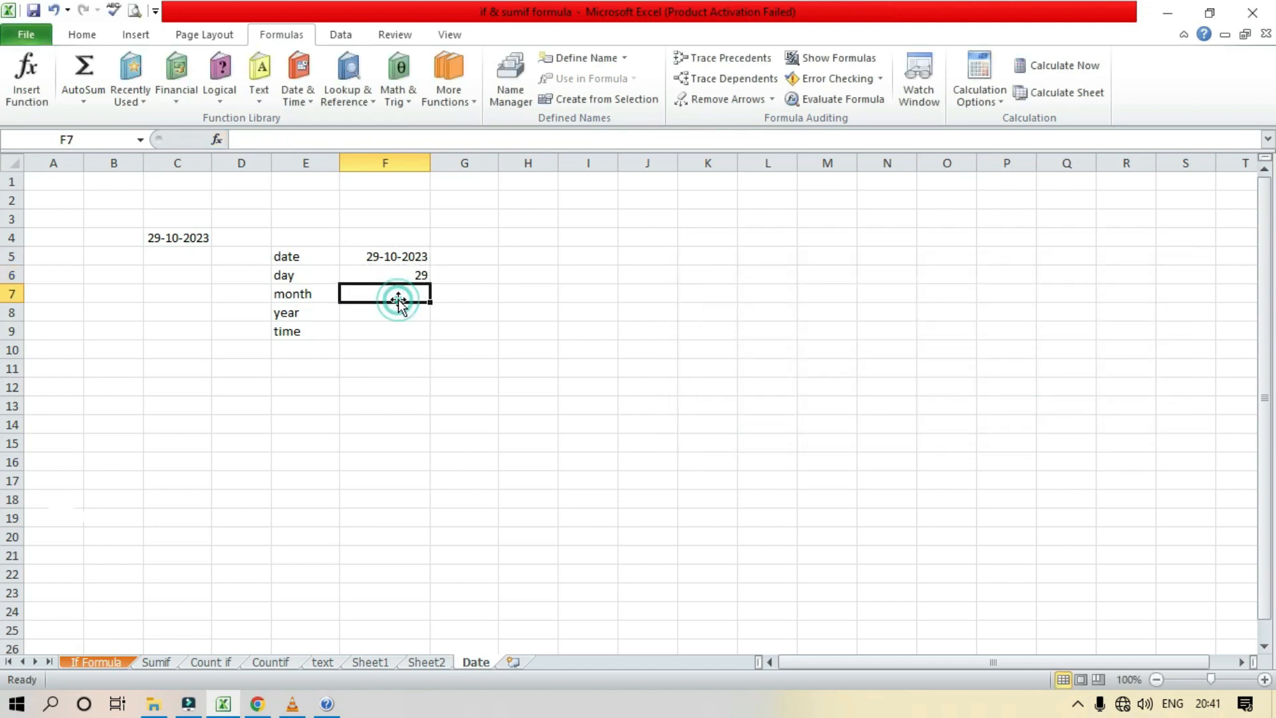
left_click(299, 95)
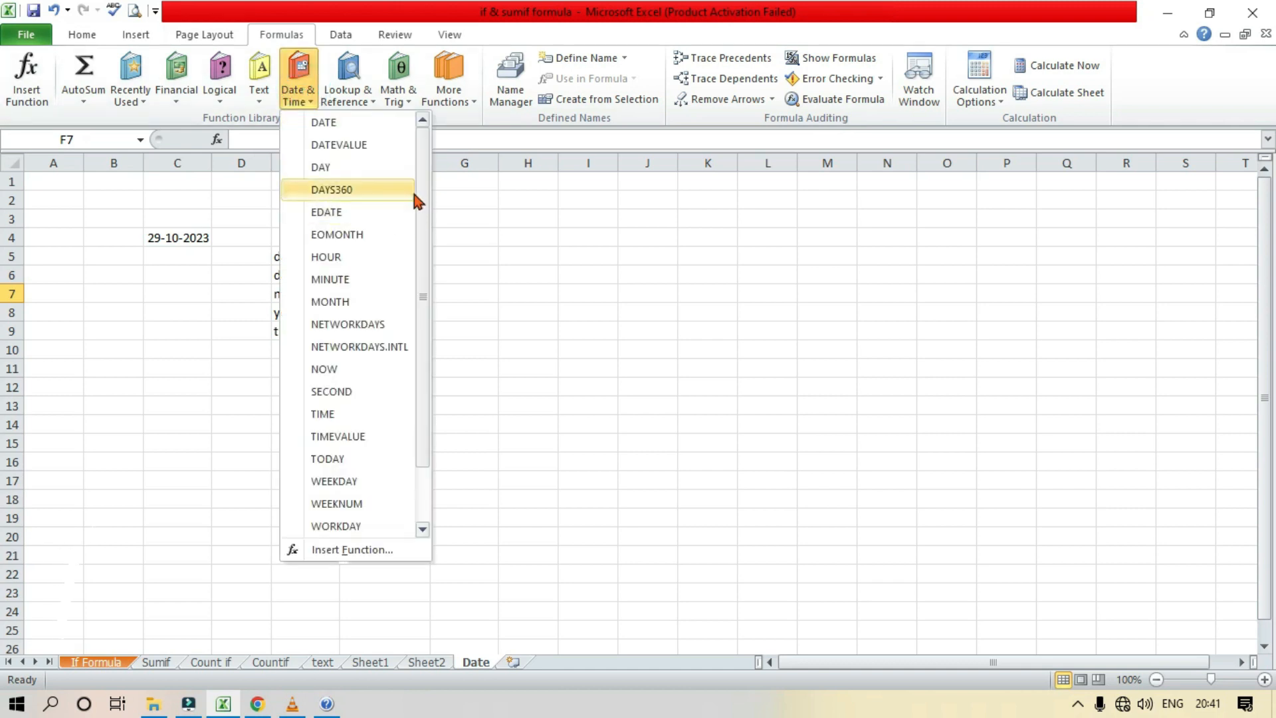
left_click(378, 301)
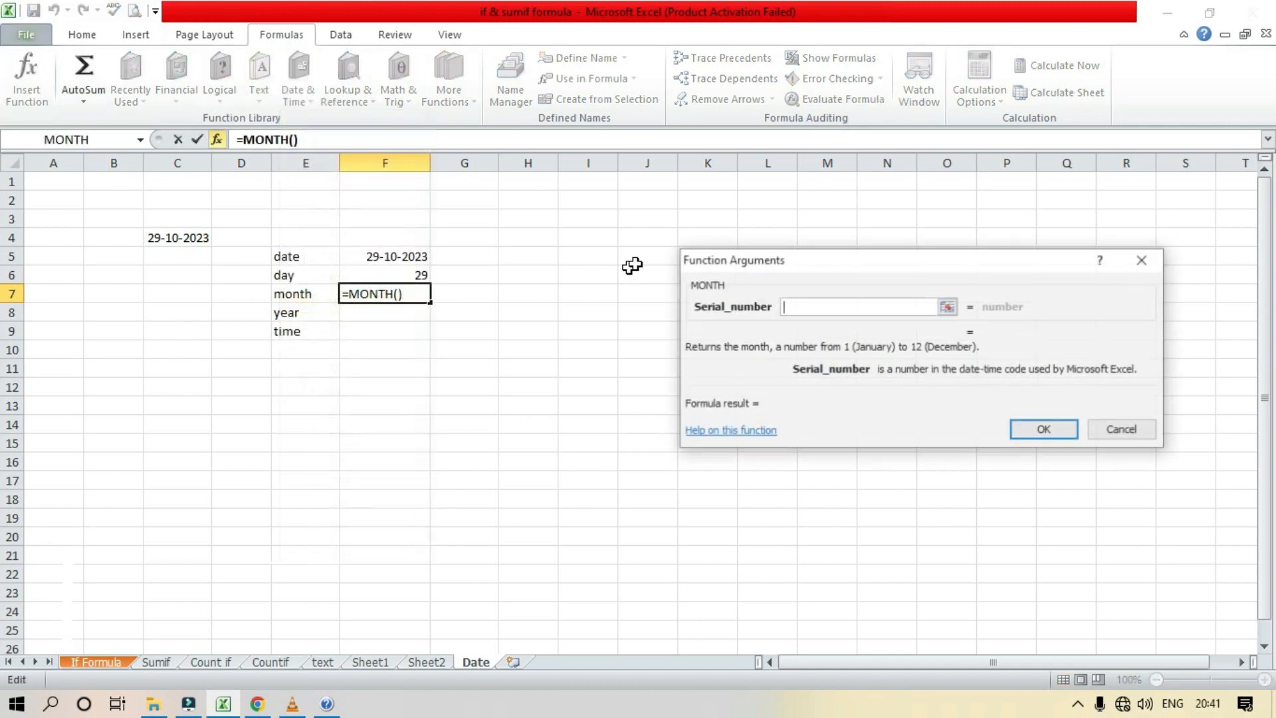
left_click(947, 306)
left_click(370, 259)
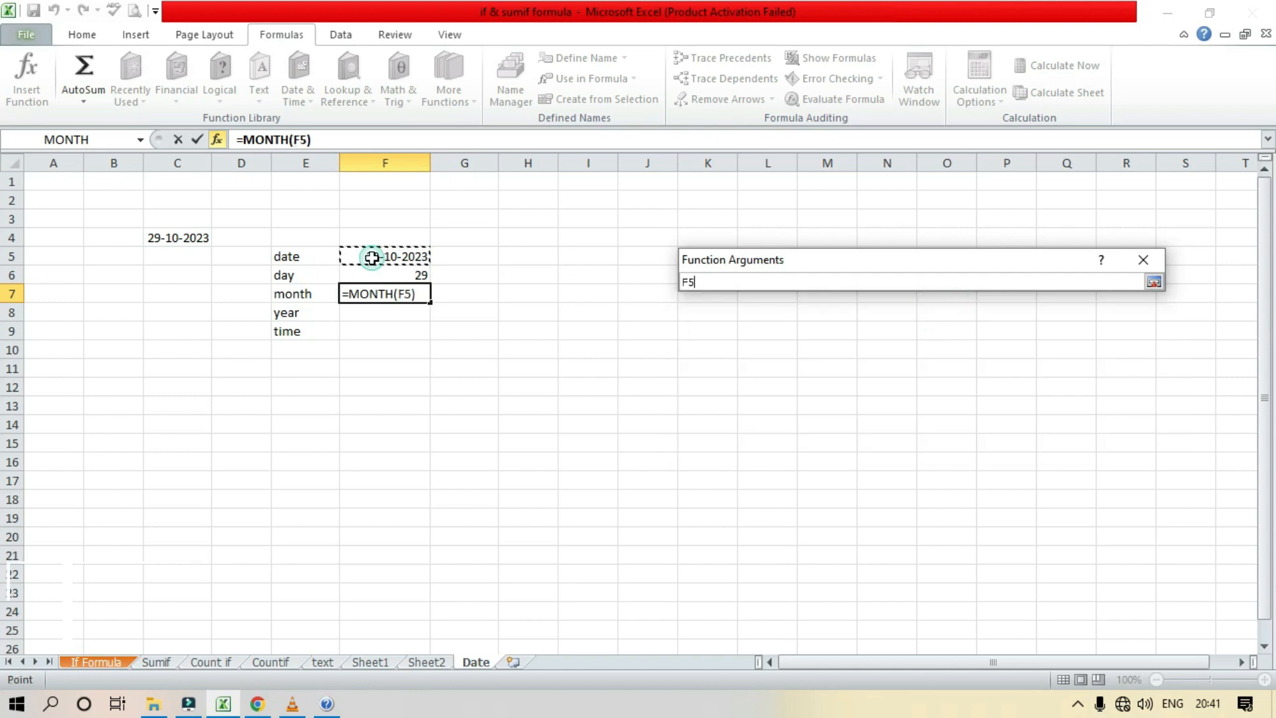
left_click(1154, 283)
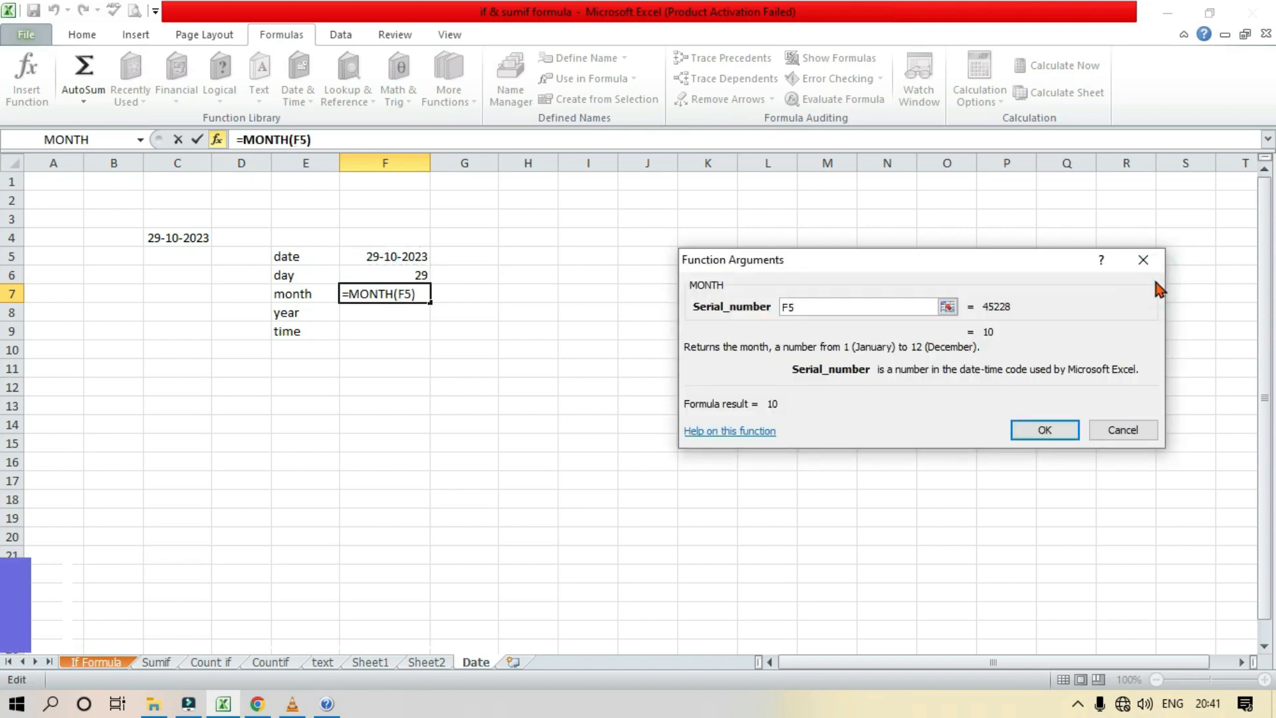
left_click(1052, 431)
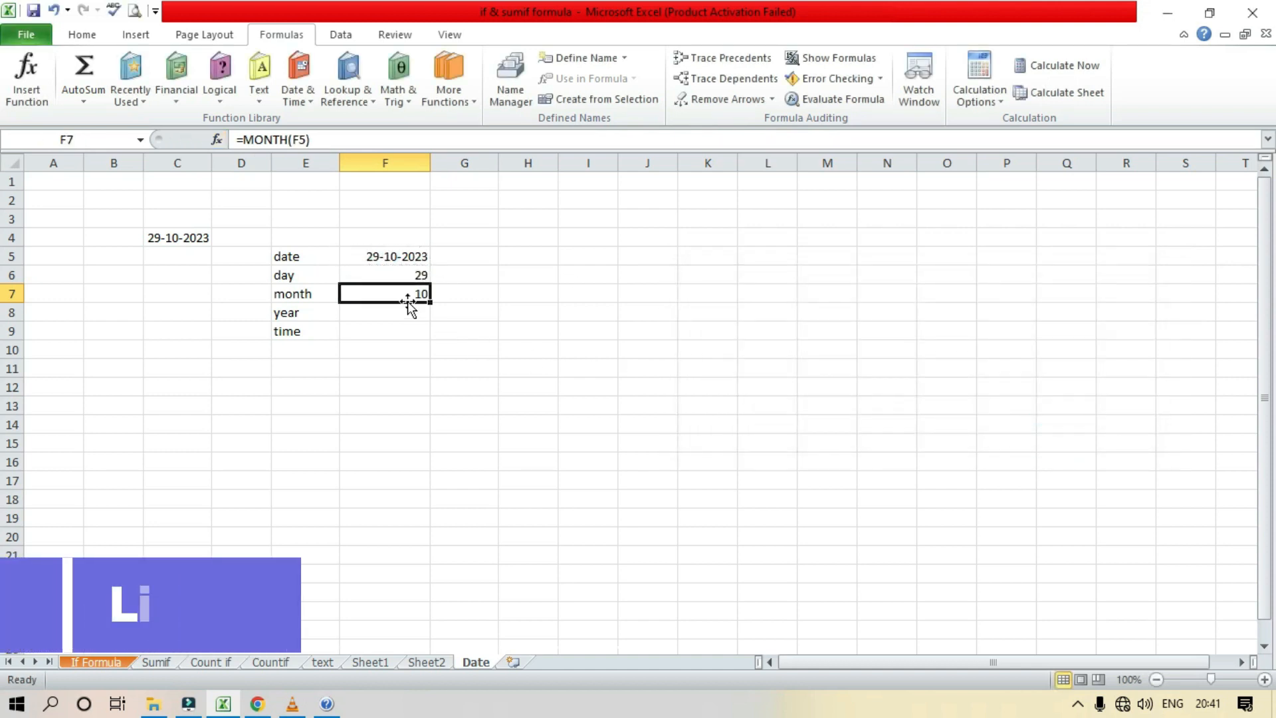
- Insert a YEAR function in cell F8 using the date in F5 as its serial number
left_click(402, 311)
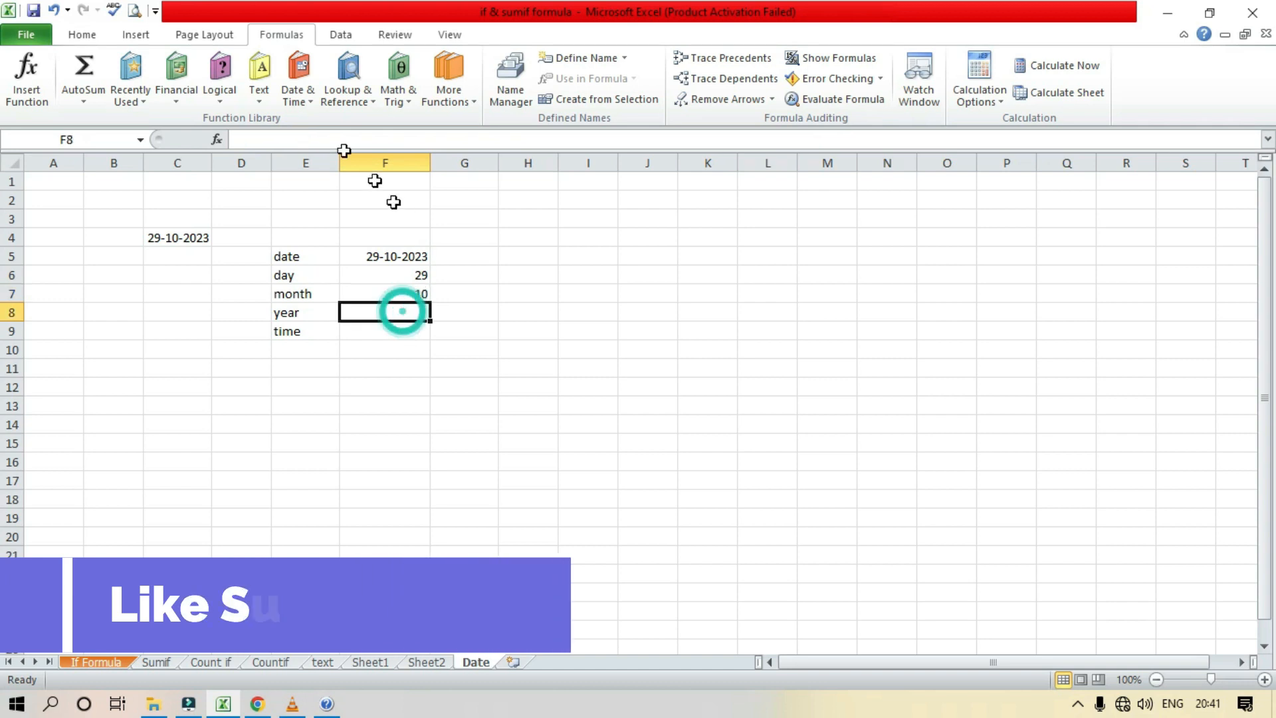
left_click(297, 93)
scroll(429, 170, "down", 1)
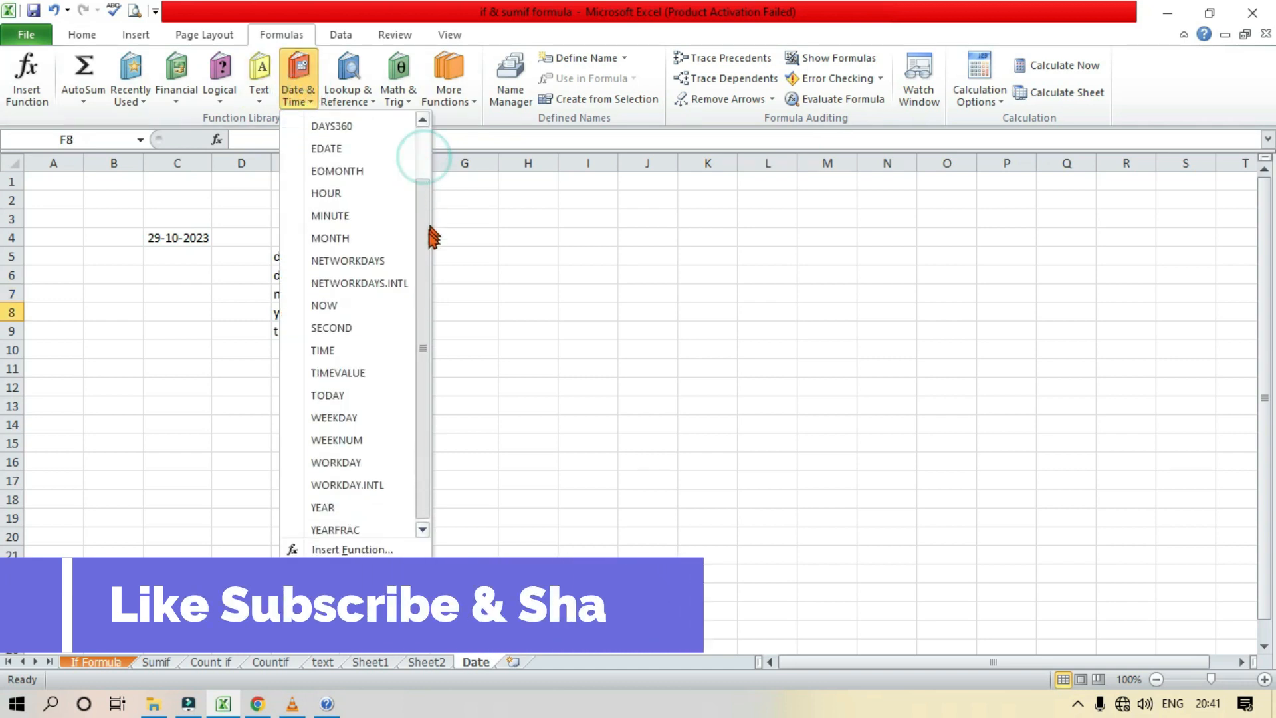
left_click(357, 505)
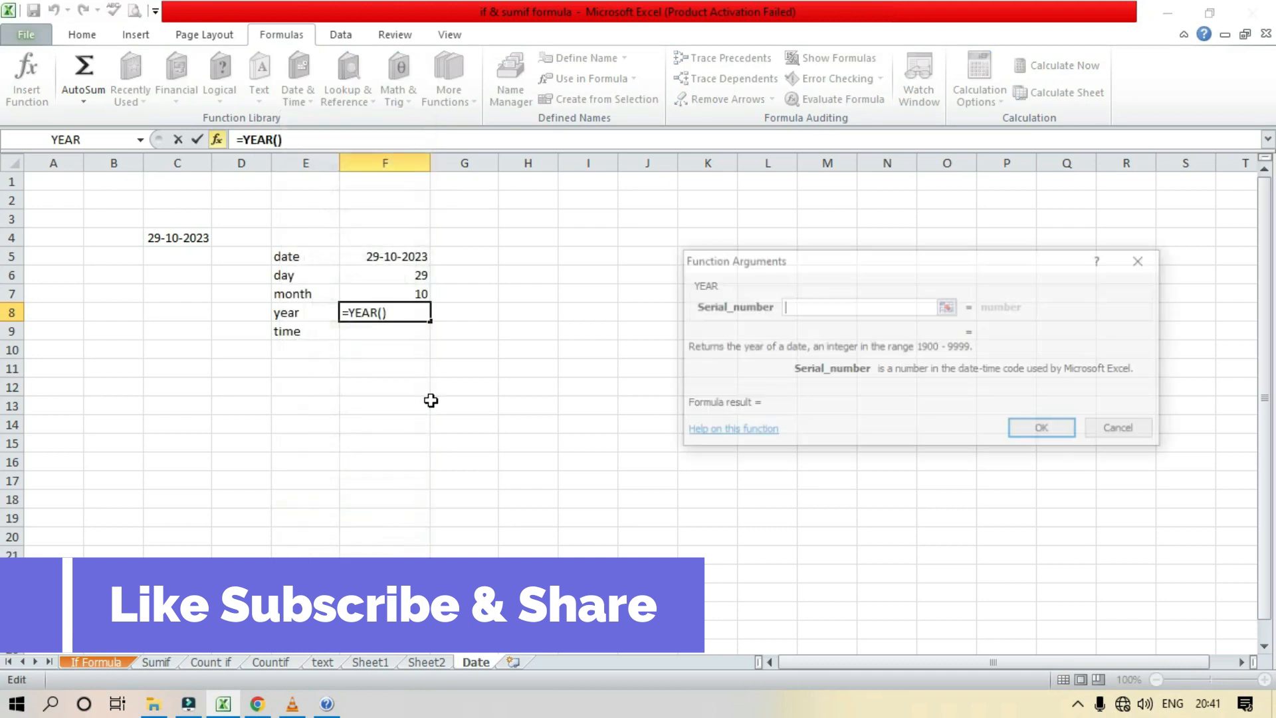
left_click(941, 309)
left_click(390, 252)
left_click(1154, 282)
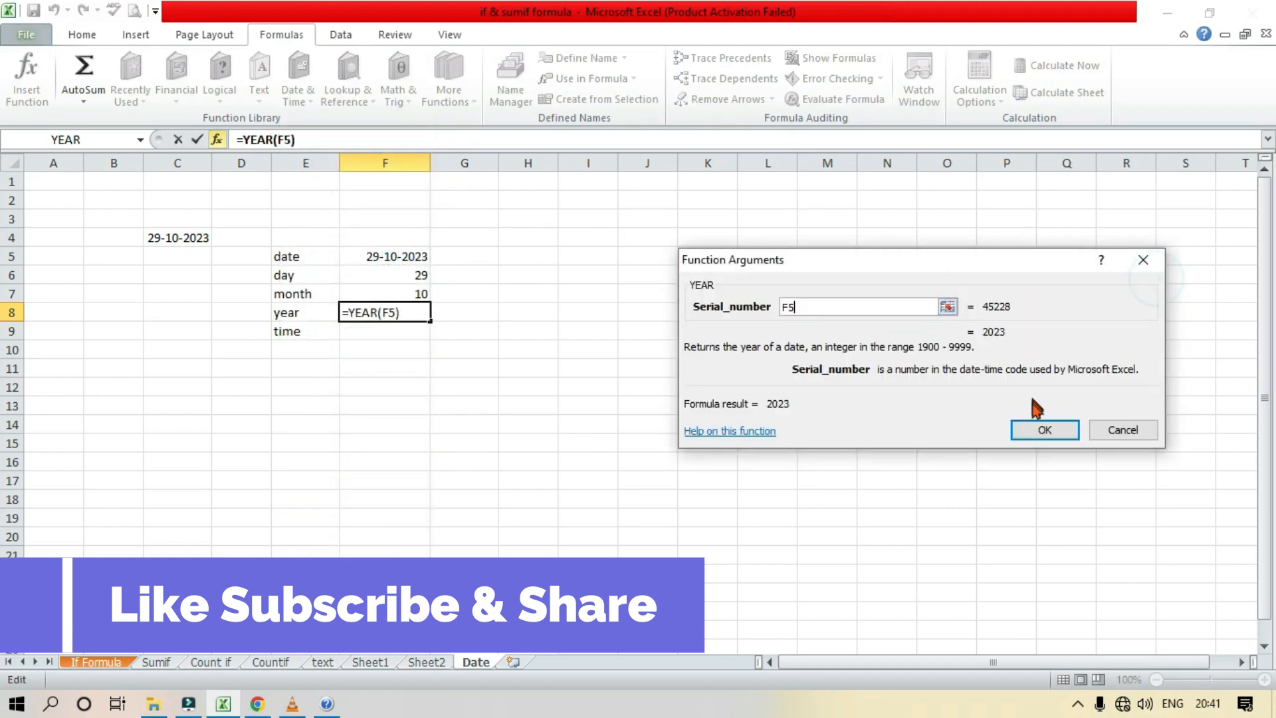
left_click(1041, 429)
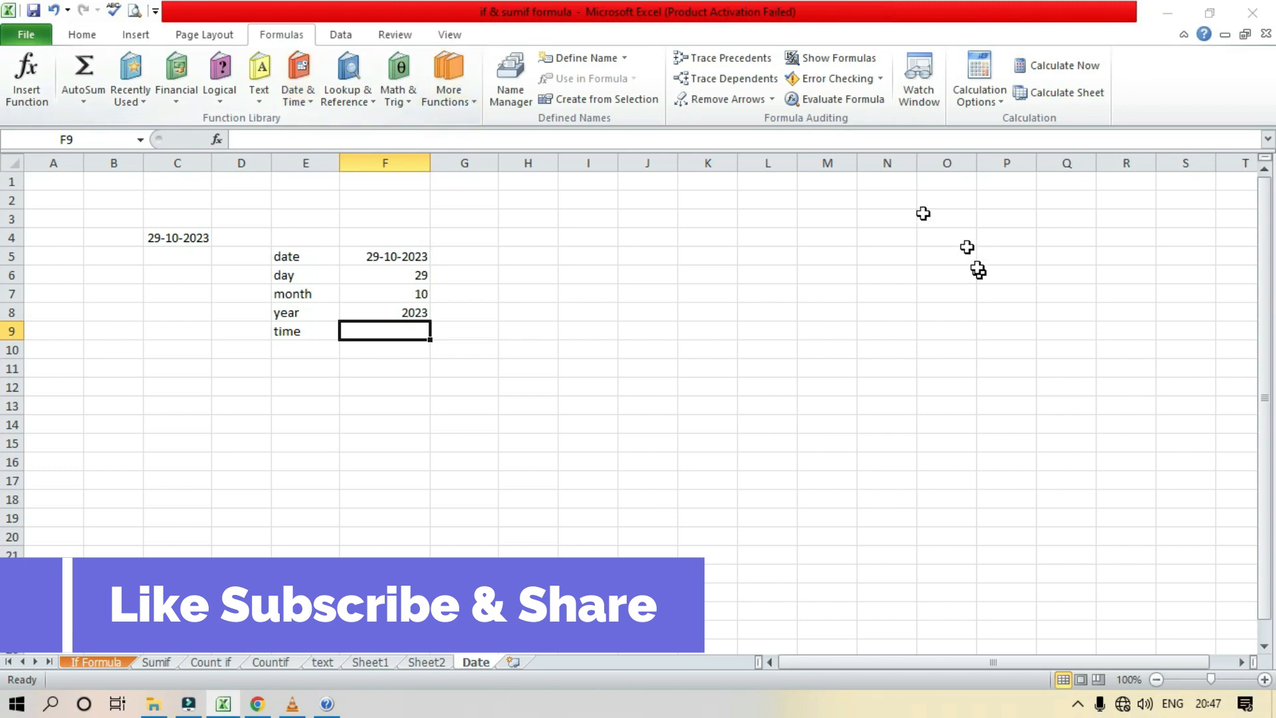
- Enter the sample time values 8, 23 and 10 in cells I6, I7 and I8
left_click(571, 277)
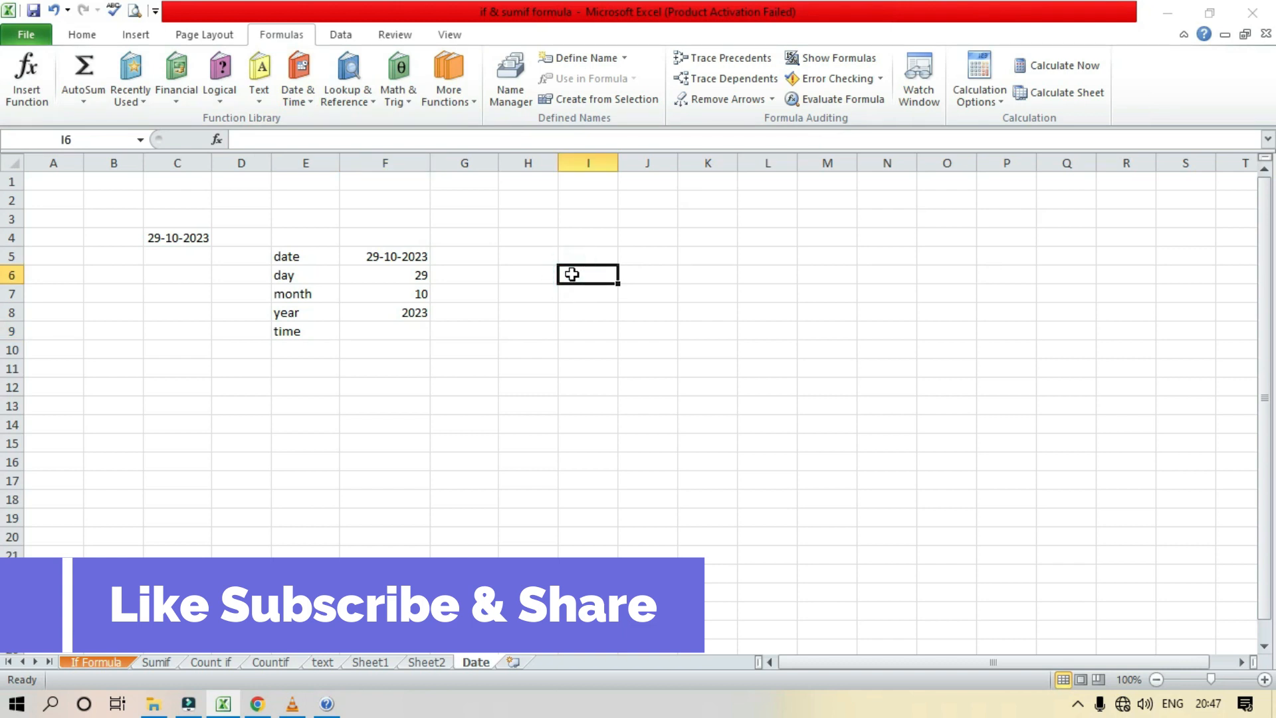
type("00")
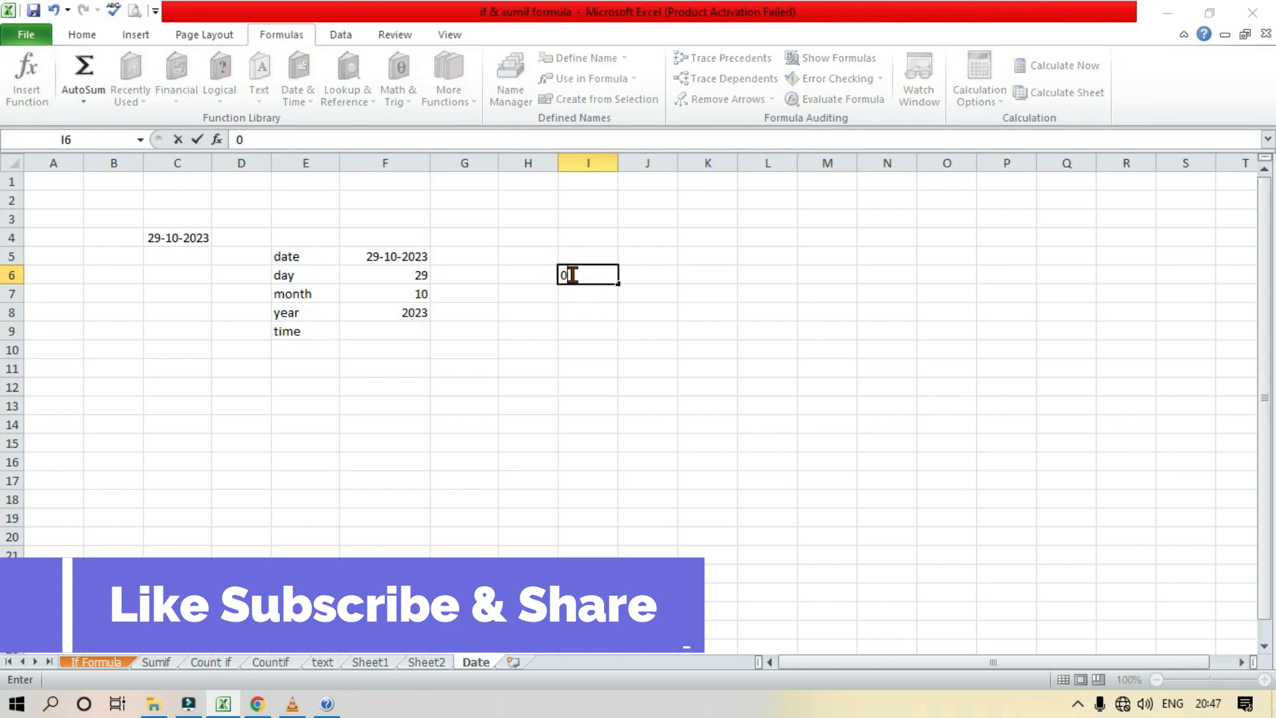
key("Escape")
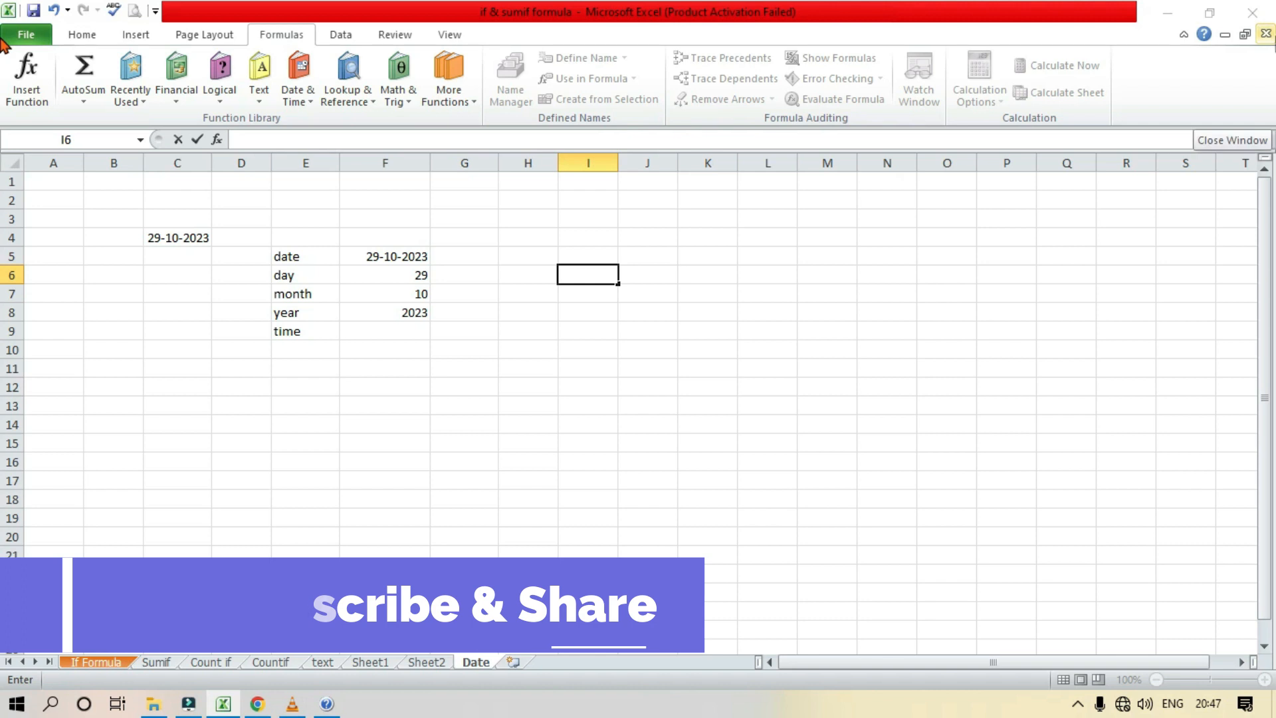
type("8")
key("Return")
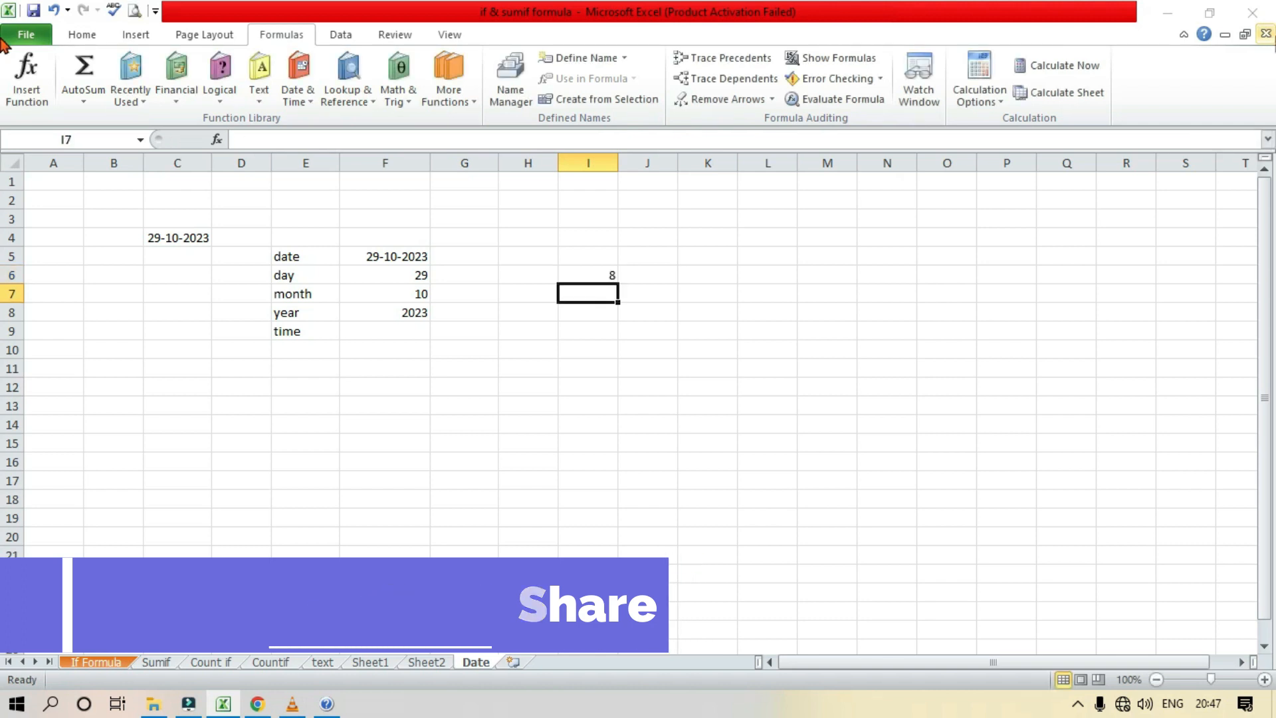
type("23")
key("Return")
type("10")
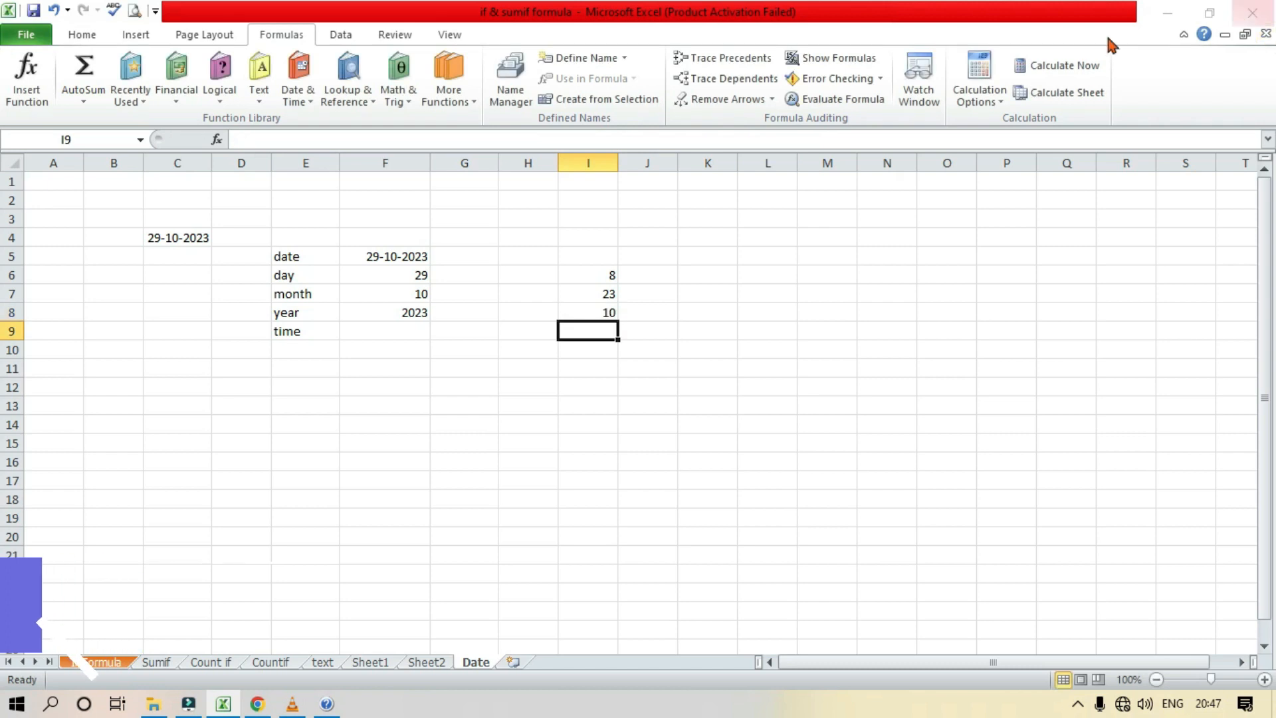
- Insert a TIME function in cell F9 with I7 as hour, I6 as minute and I8 as second
left_click(394, 330)
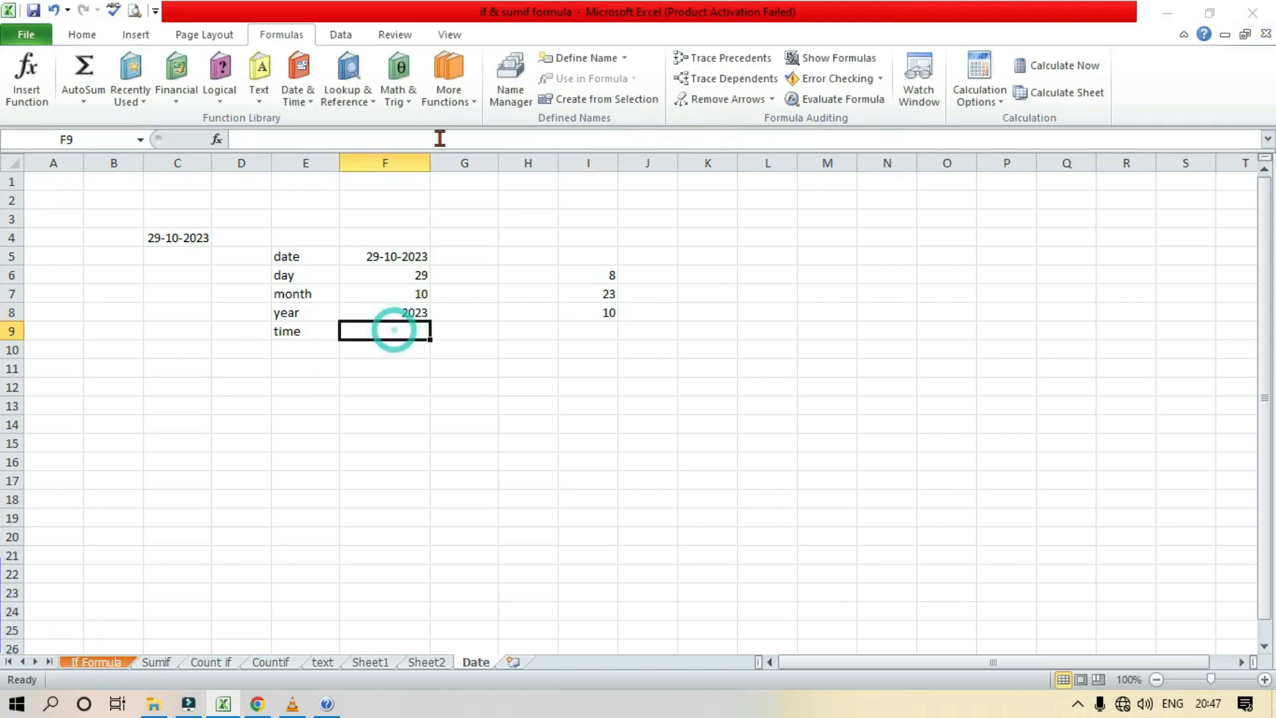
left_click(297, 93)
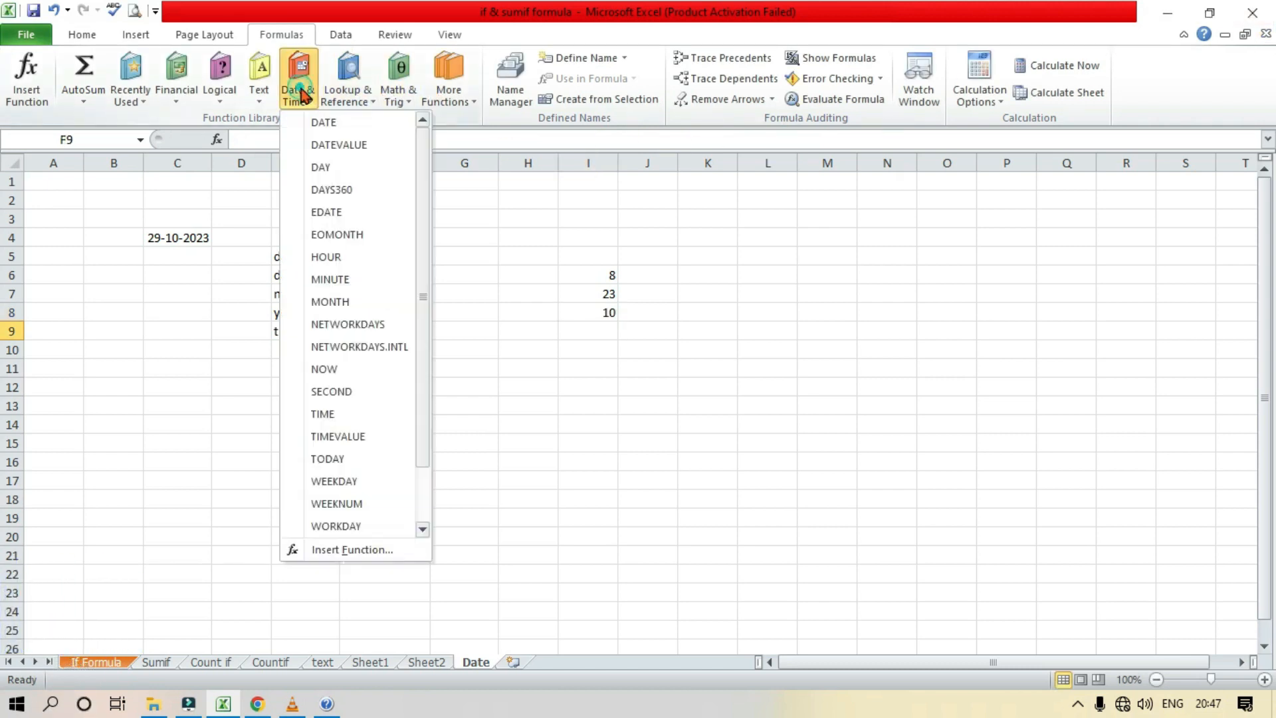
left_click(393, 414)
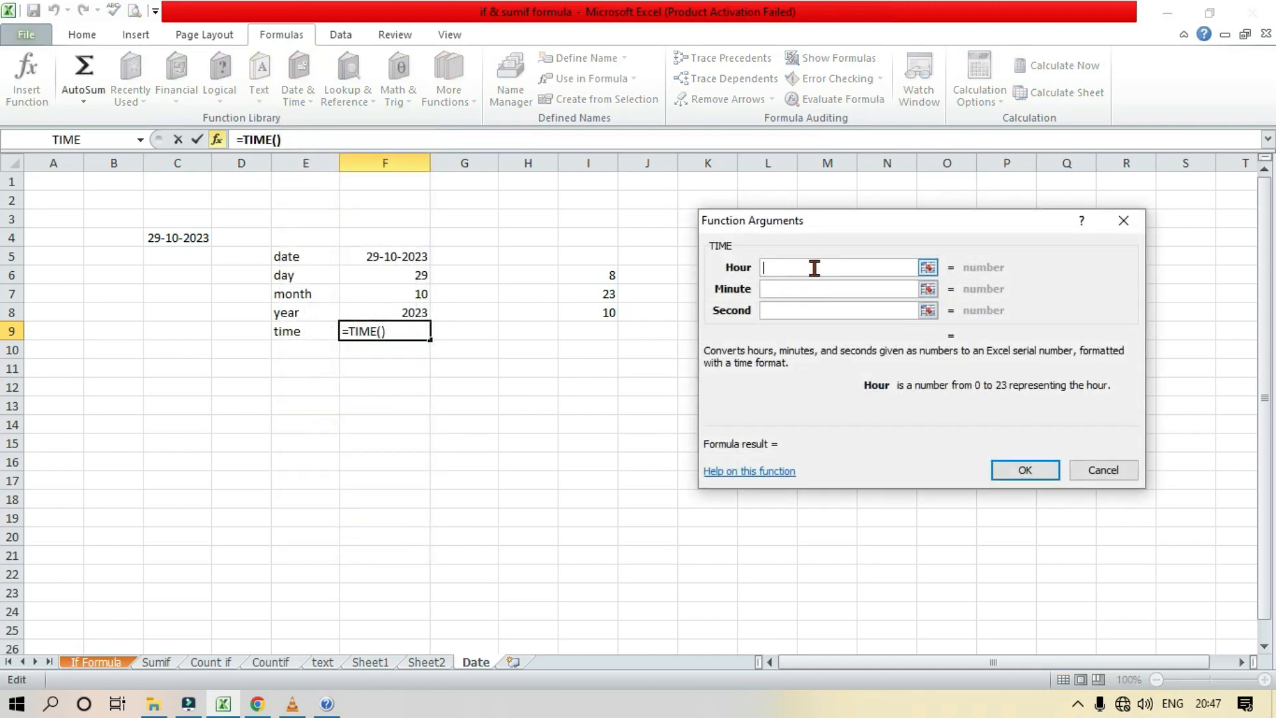
left_click(592, 294)
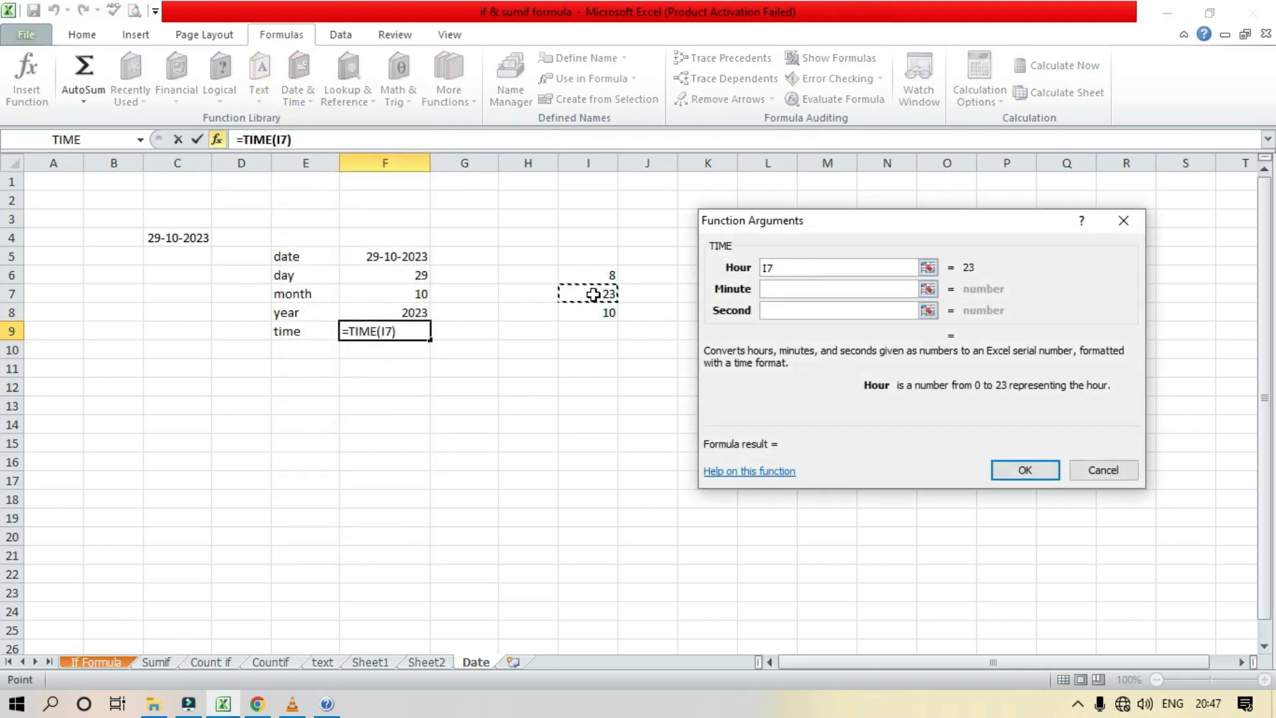
left_click(838, 291)
left_click(607, 275)
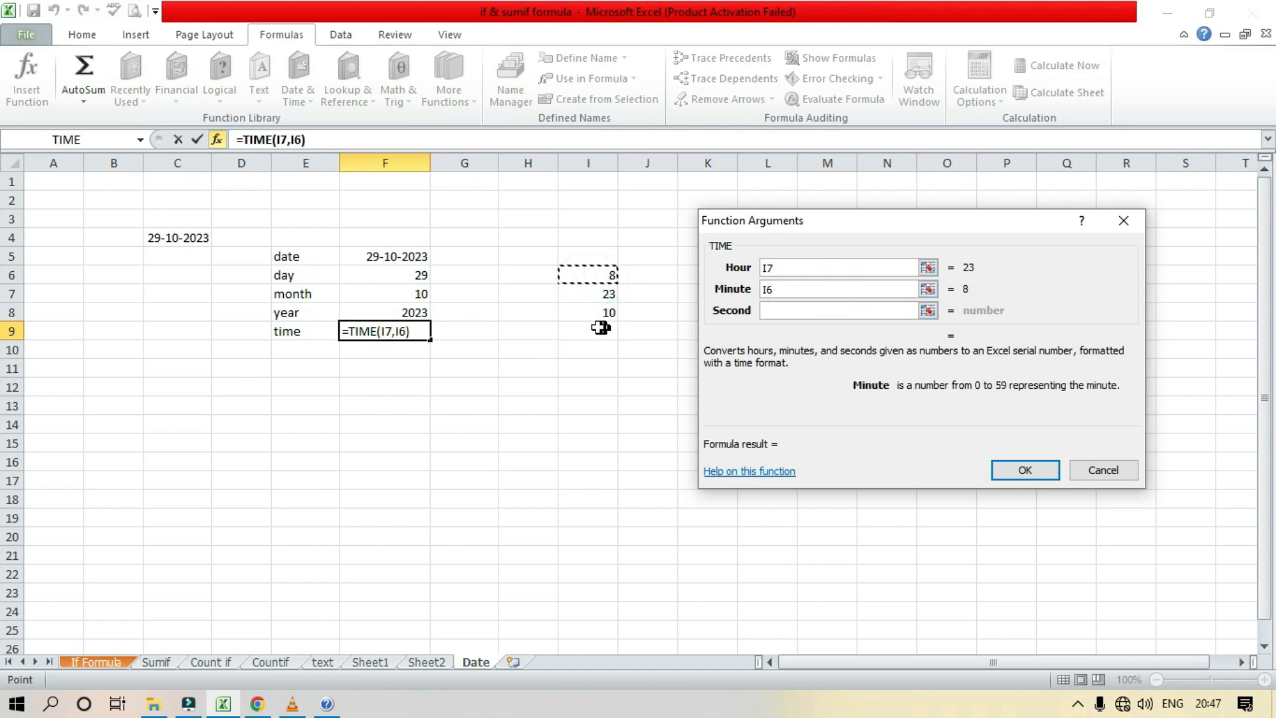
left_click(775, 309)
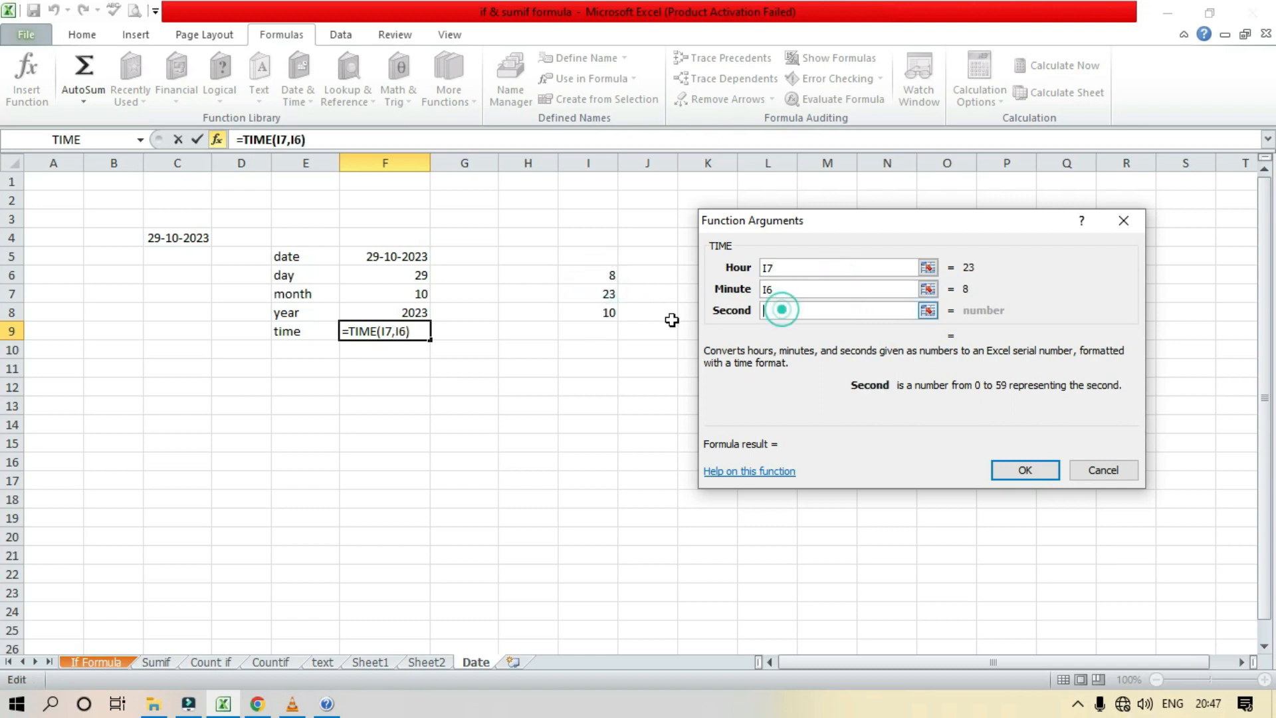
left_click(595, 313)
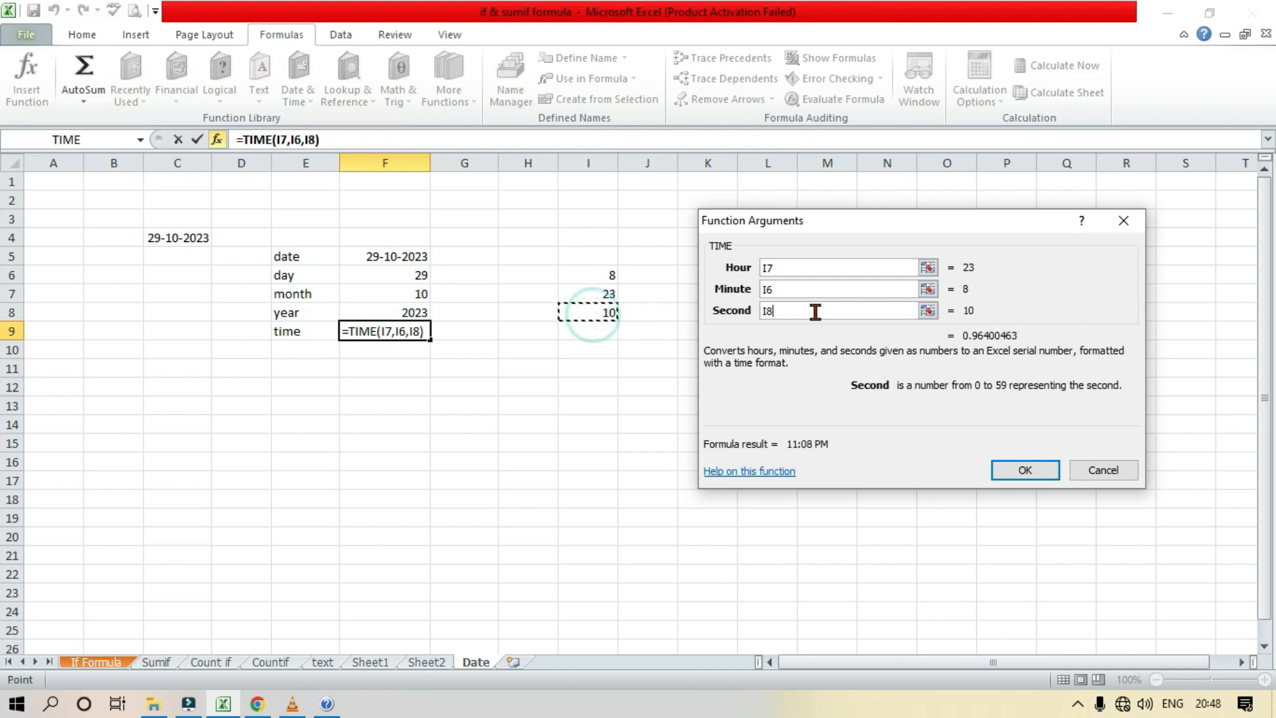
left_click(1034, 475)
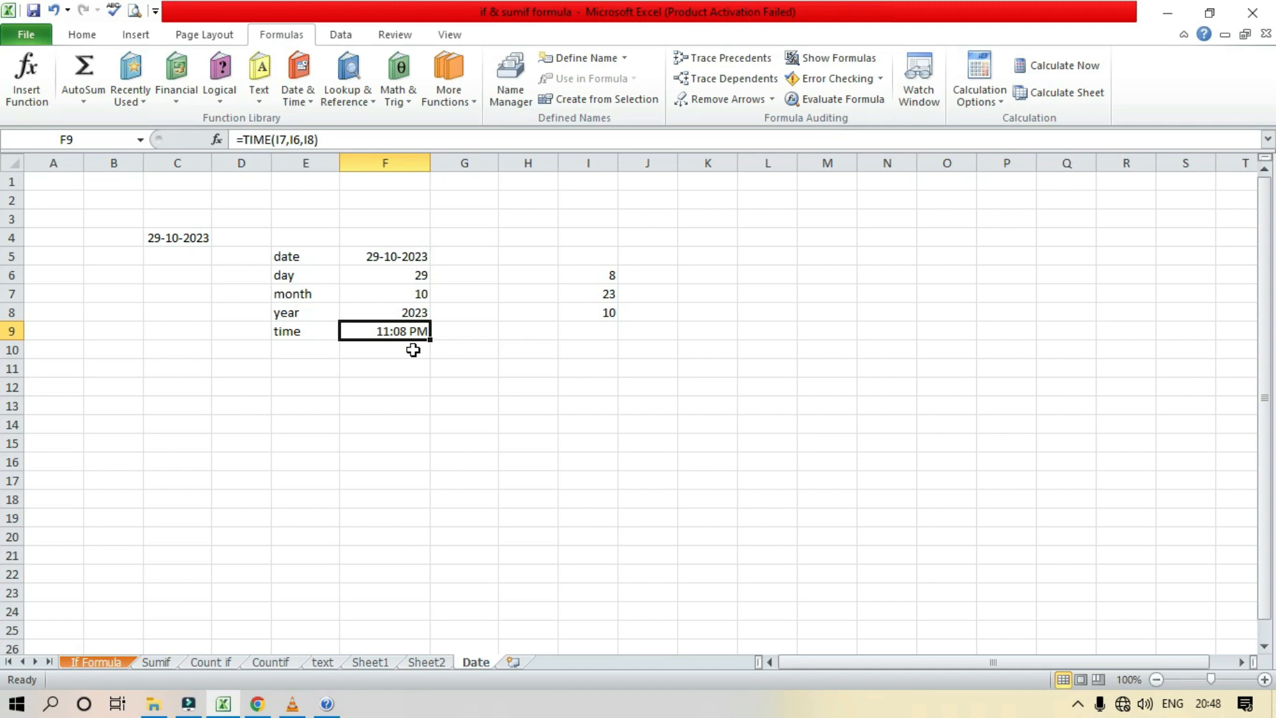
- Clear the sample time values from the range I5:J13 and select cell I5
left_click_drag(590, 259, 629, 404)
key("Delete")
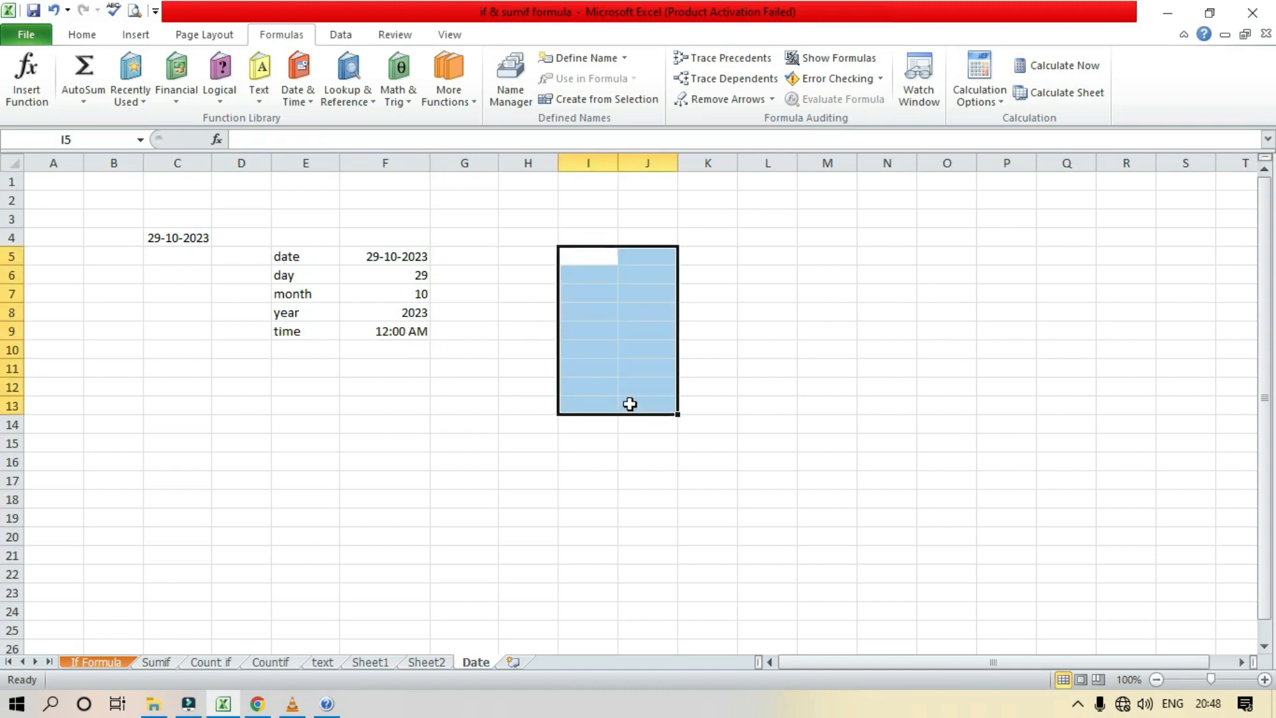
left_click(601, 269)
left_click(604, 259)
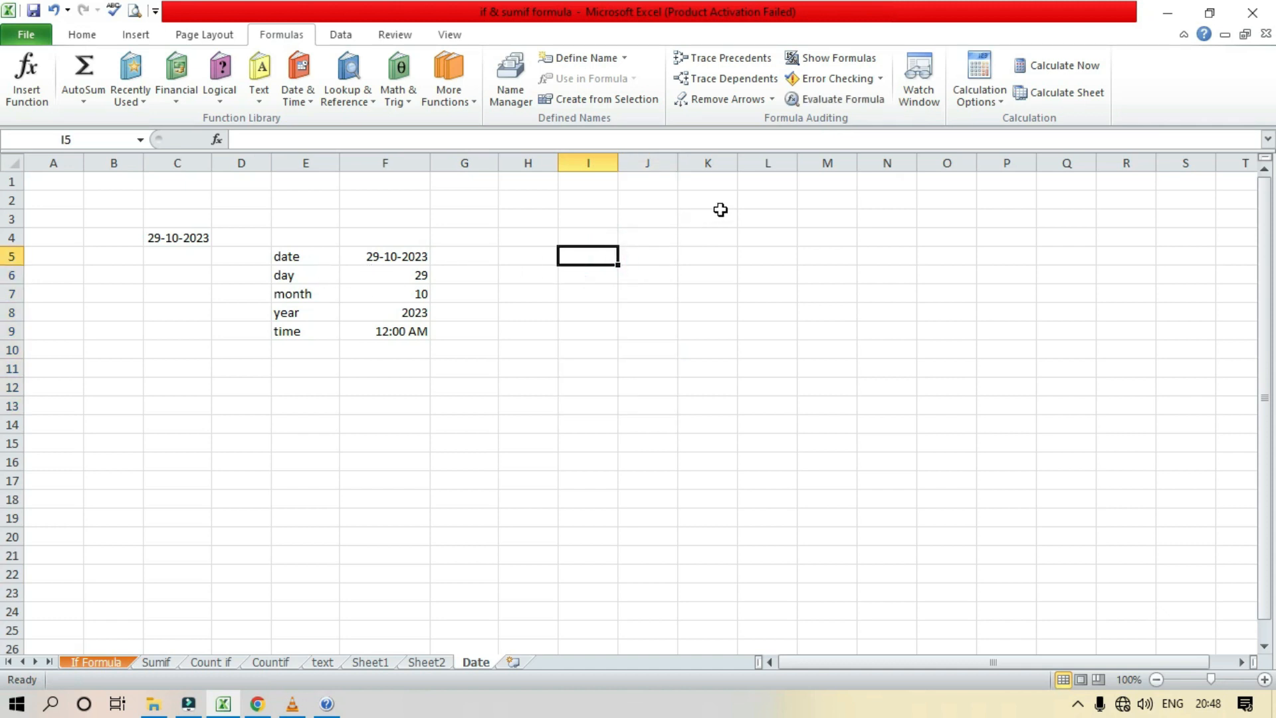
- Insert a DATE function in cell F12 with F8 as year, F7 as month and F6 as day
left_click_drag(403, 276, 402, 310)
left_click(388, 385)
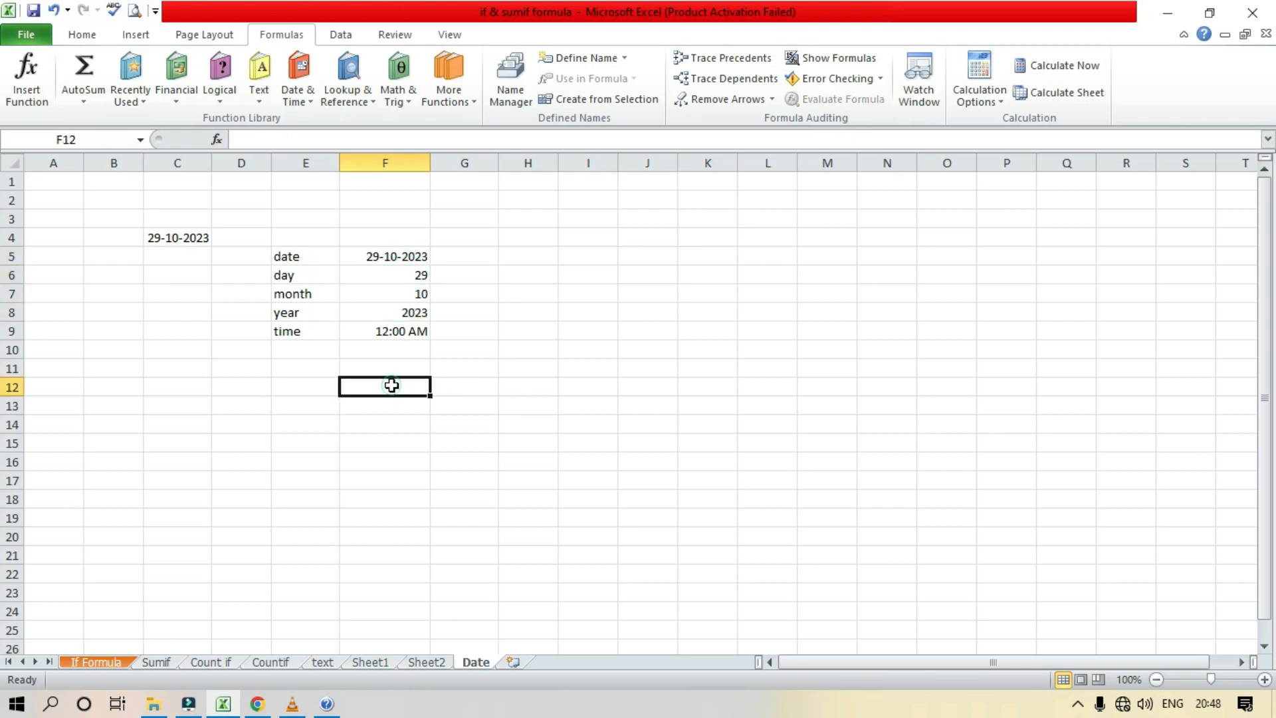
left_click(260, 89)
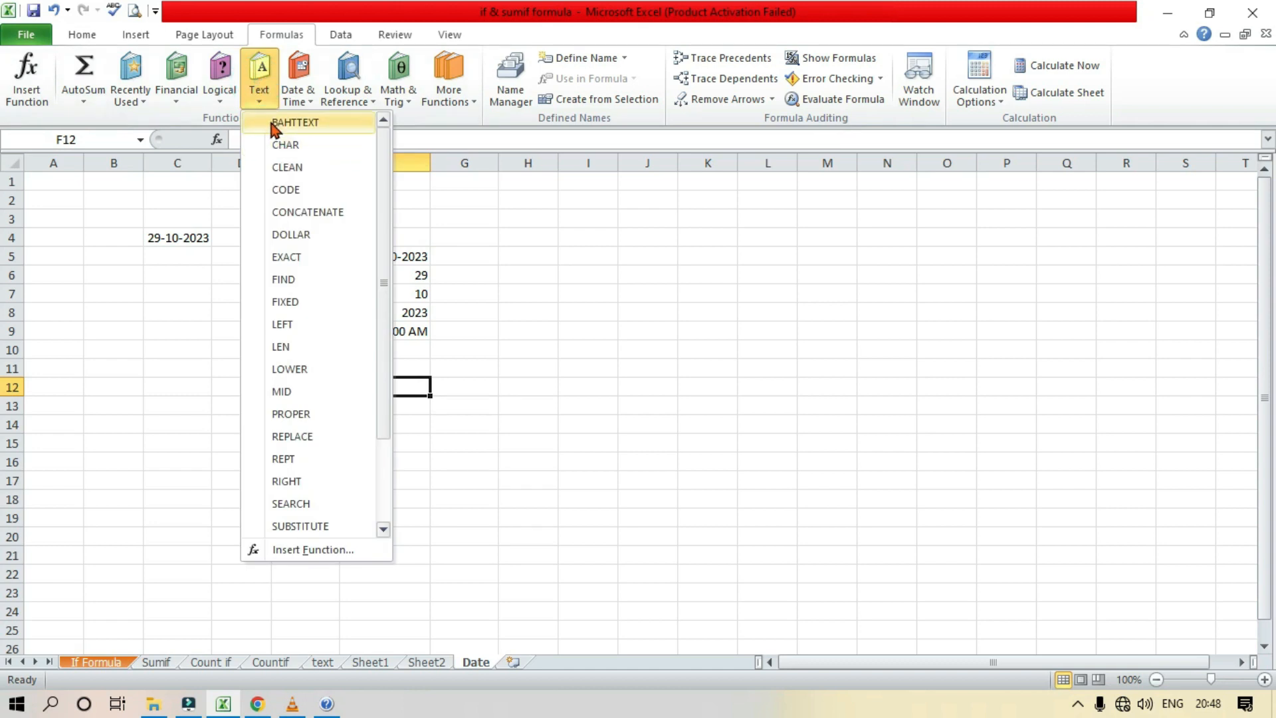
left_click(298, 90)
left_click(315, 122)
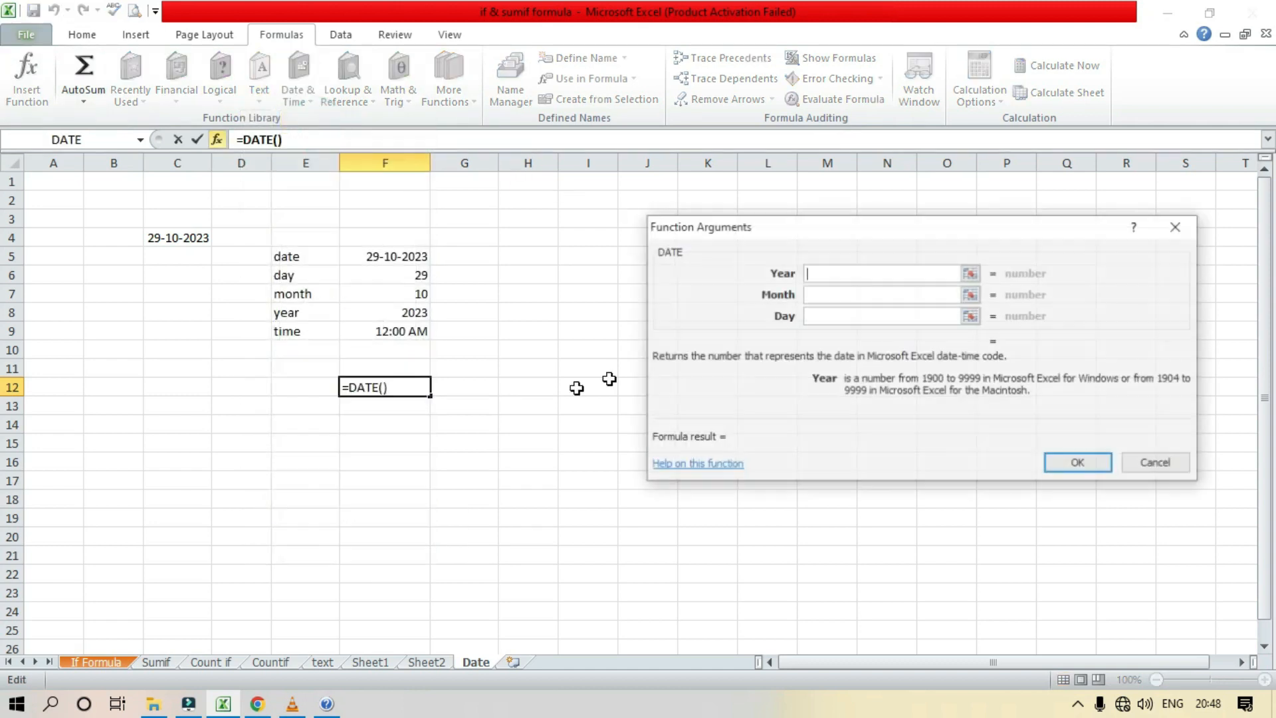
left_click(398, 313)
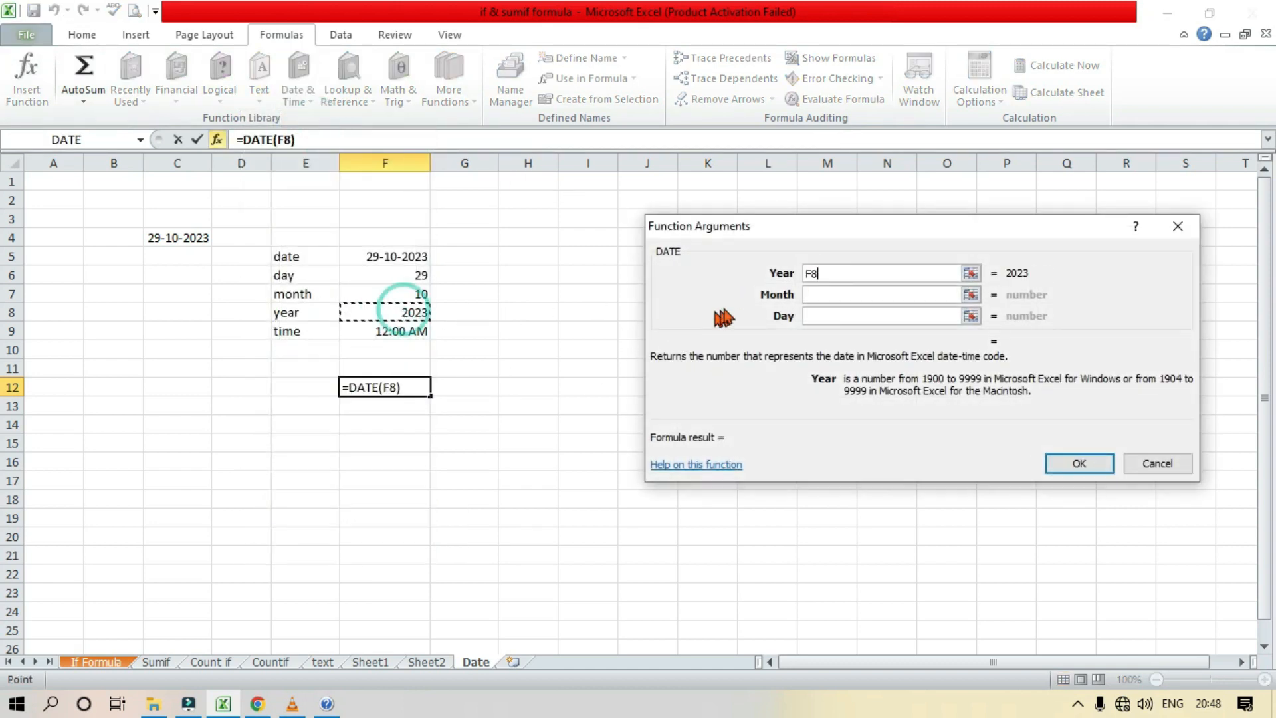
left_click(841, 295)
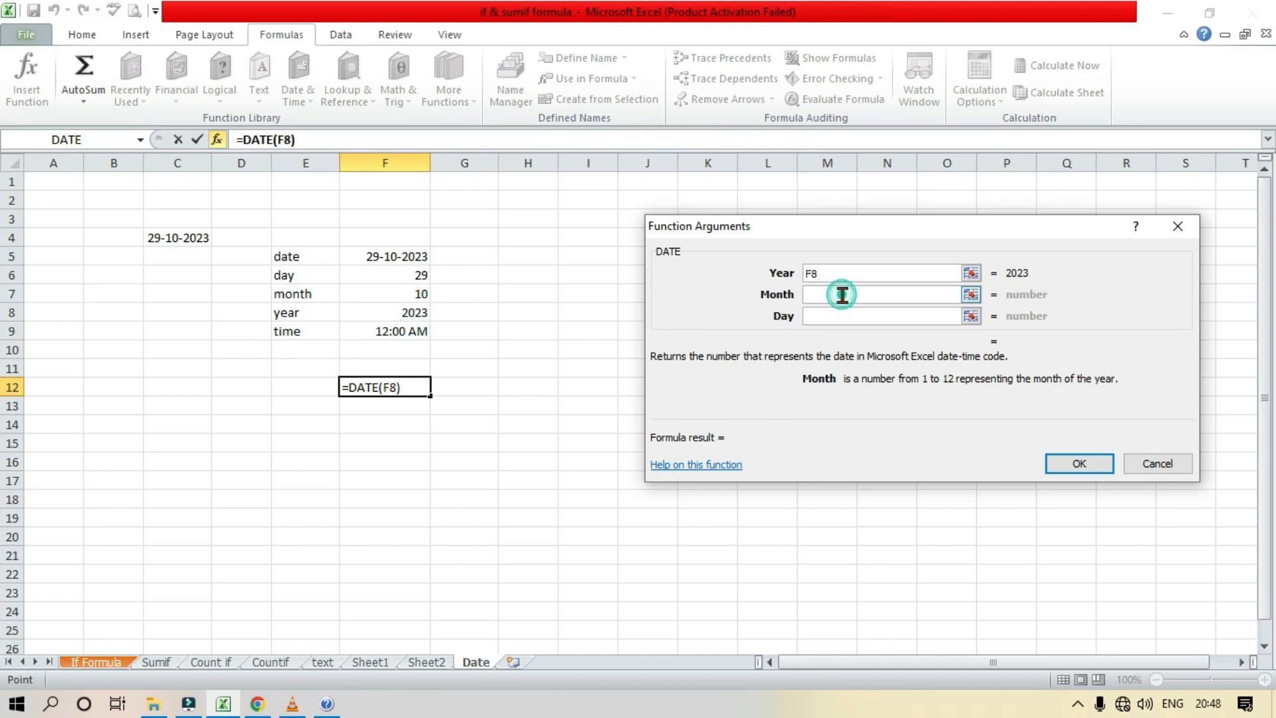
left_click(397, 293)
left_click(843, 317)
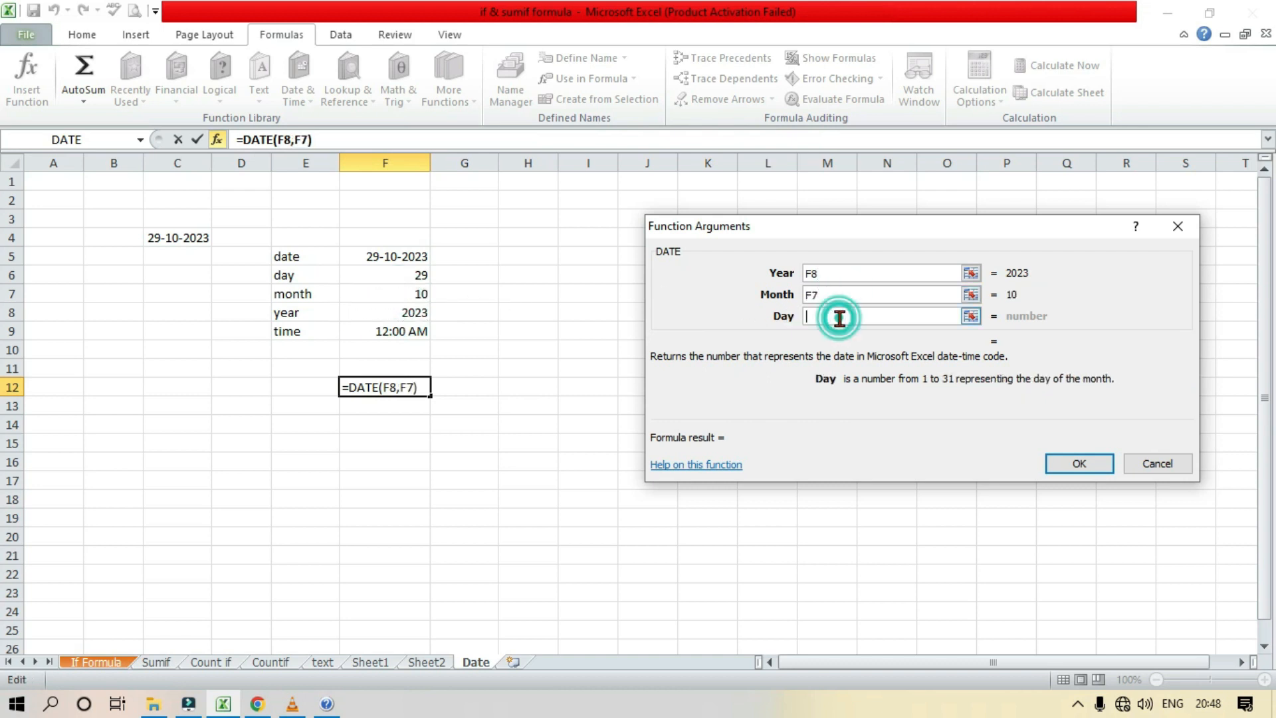
left_click(405, 276)
left_click(1067, 463)
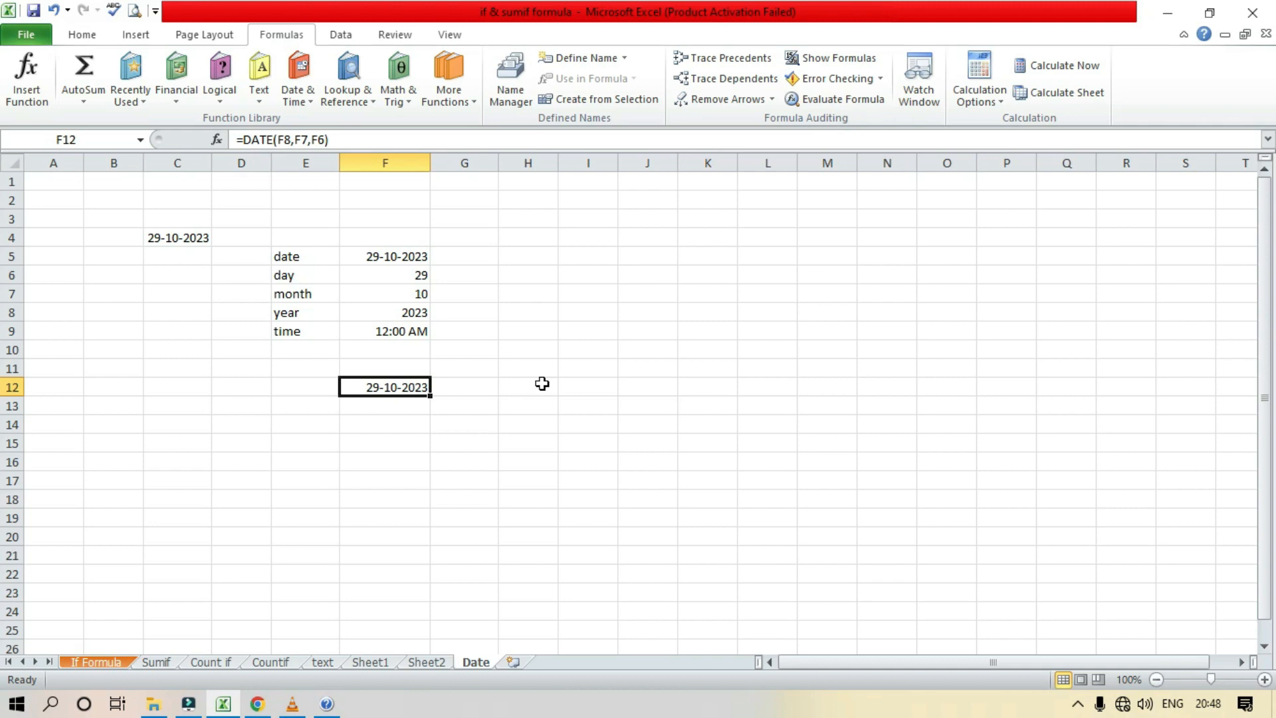
left_click(299, 107)
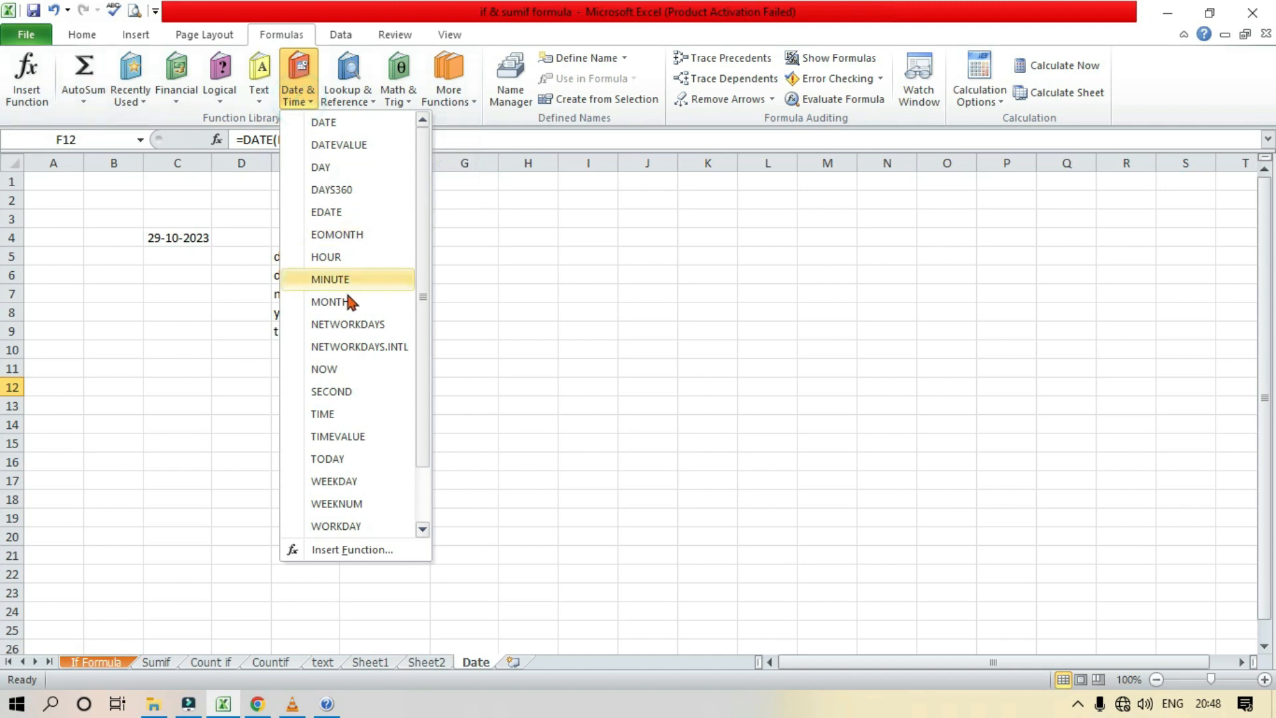
left_click_drag(423, 216, 427, 305)
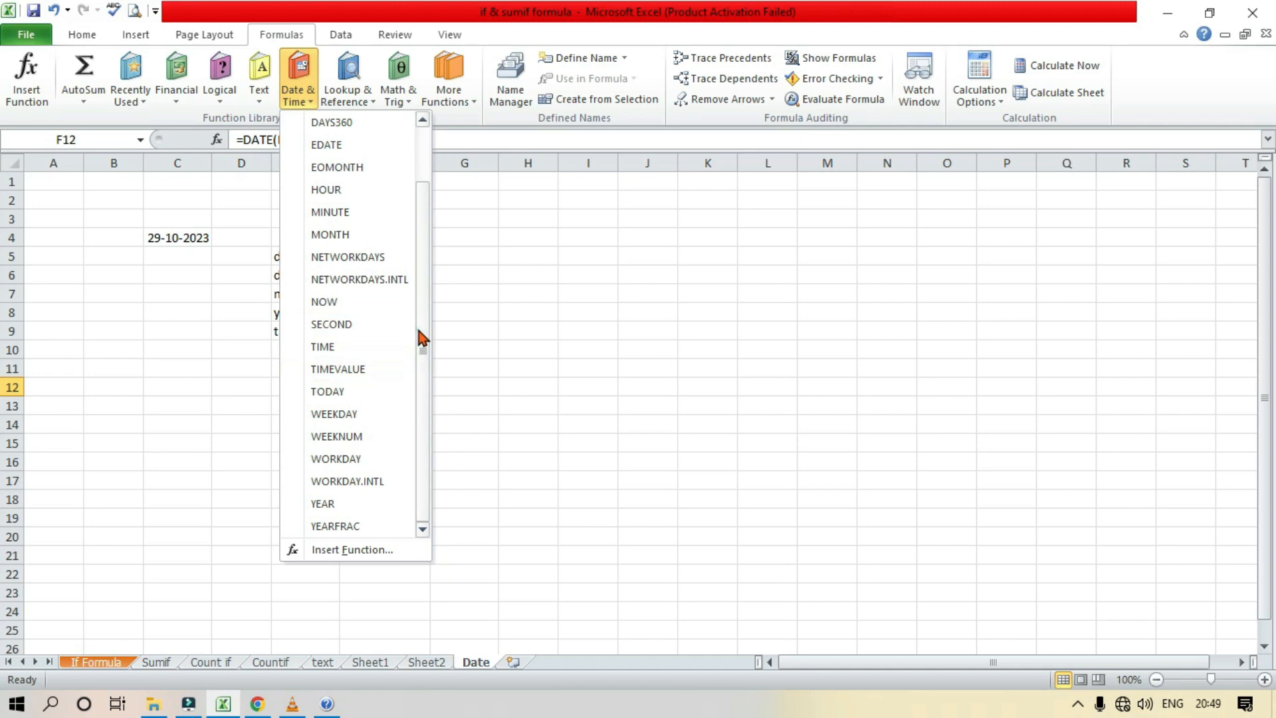
left_click_drag(420, 331, 425, 233)
left_click(463, 21)
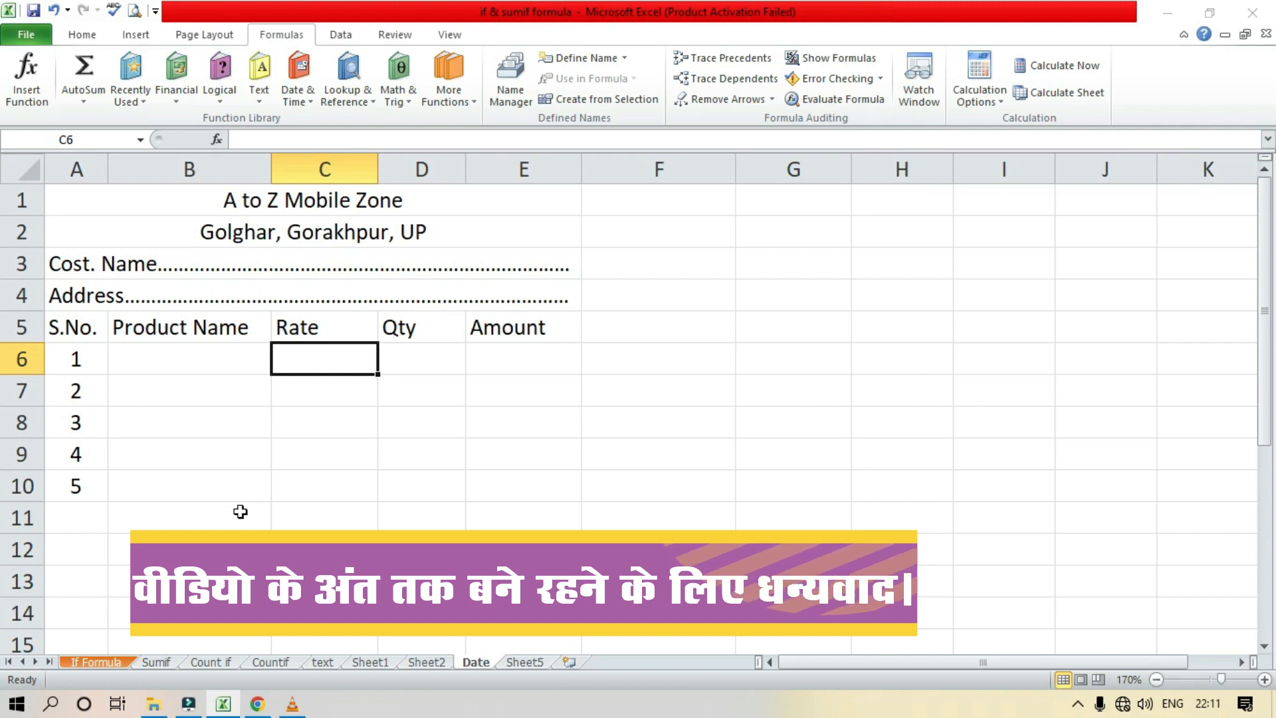
- Start a VLOOKUP function in cell C6 with B6 as lookup value and Sheet5!A2:B11 as table array
left_click(347, 95)
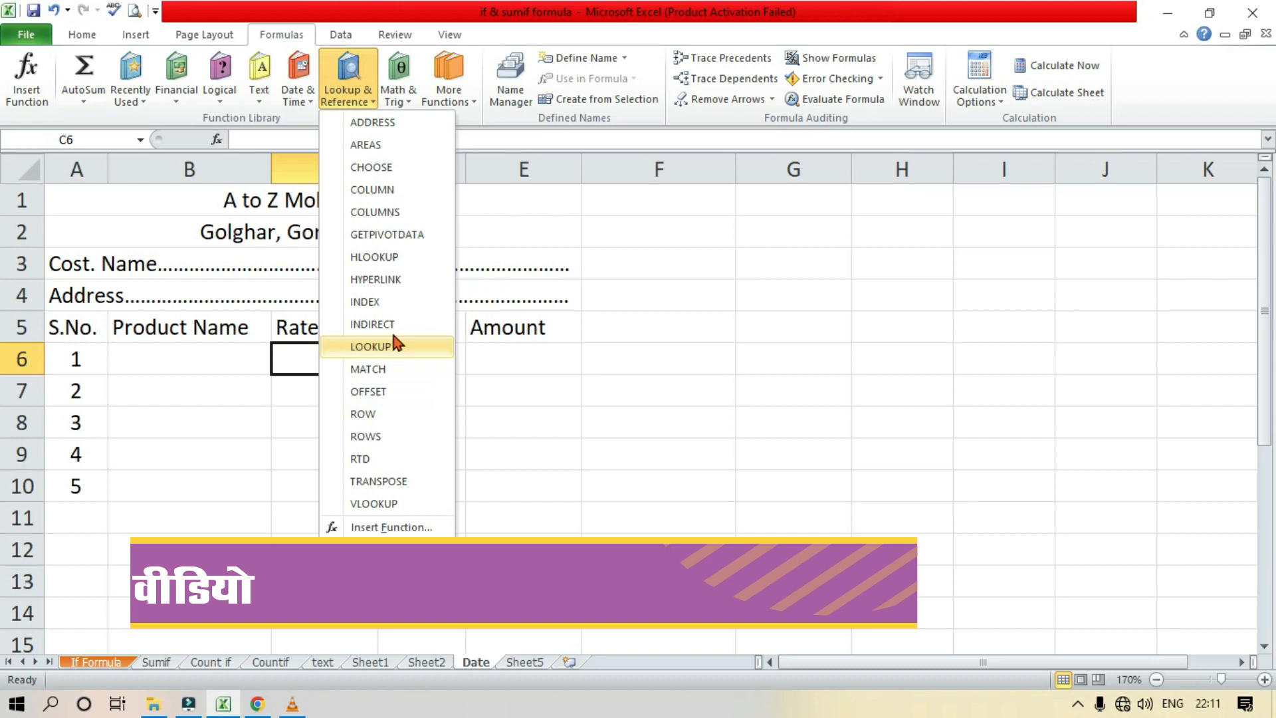
left_click(383, 506)
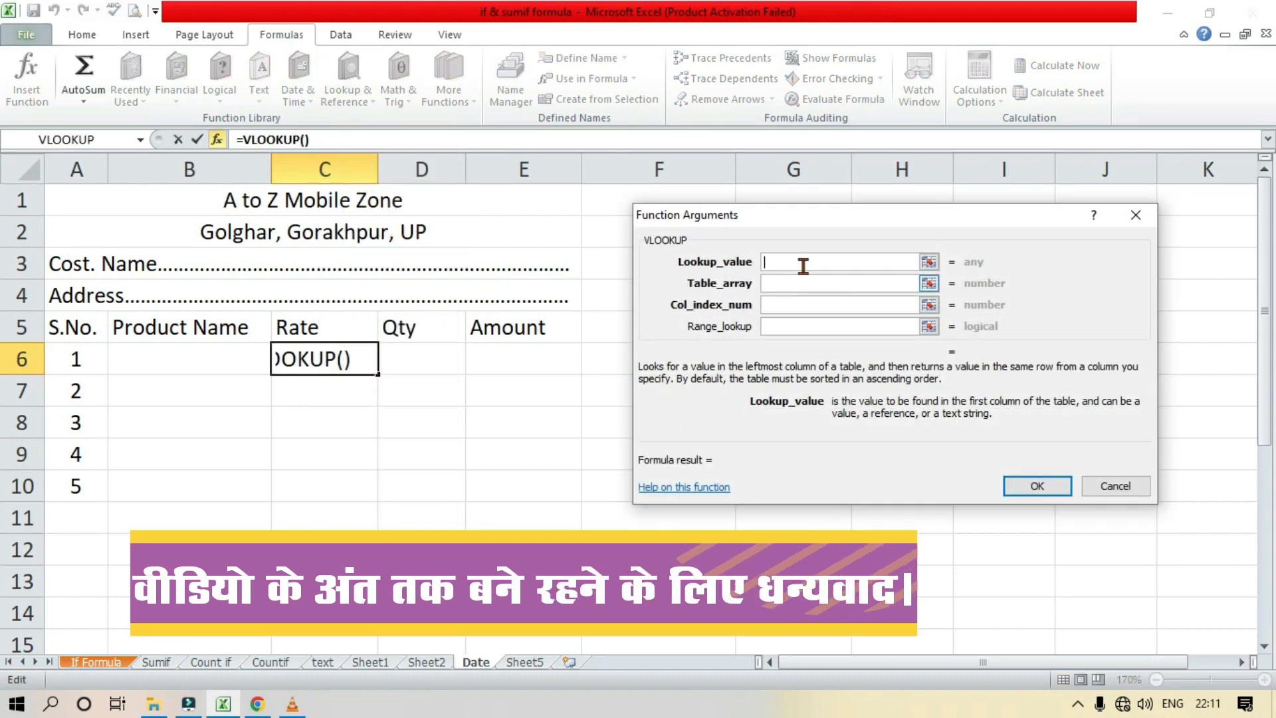
left_click(166, 360)
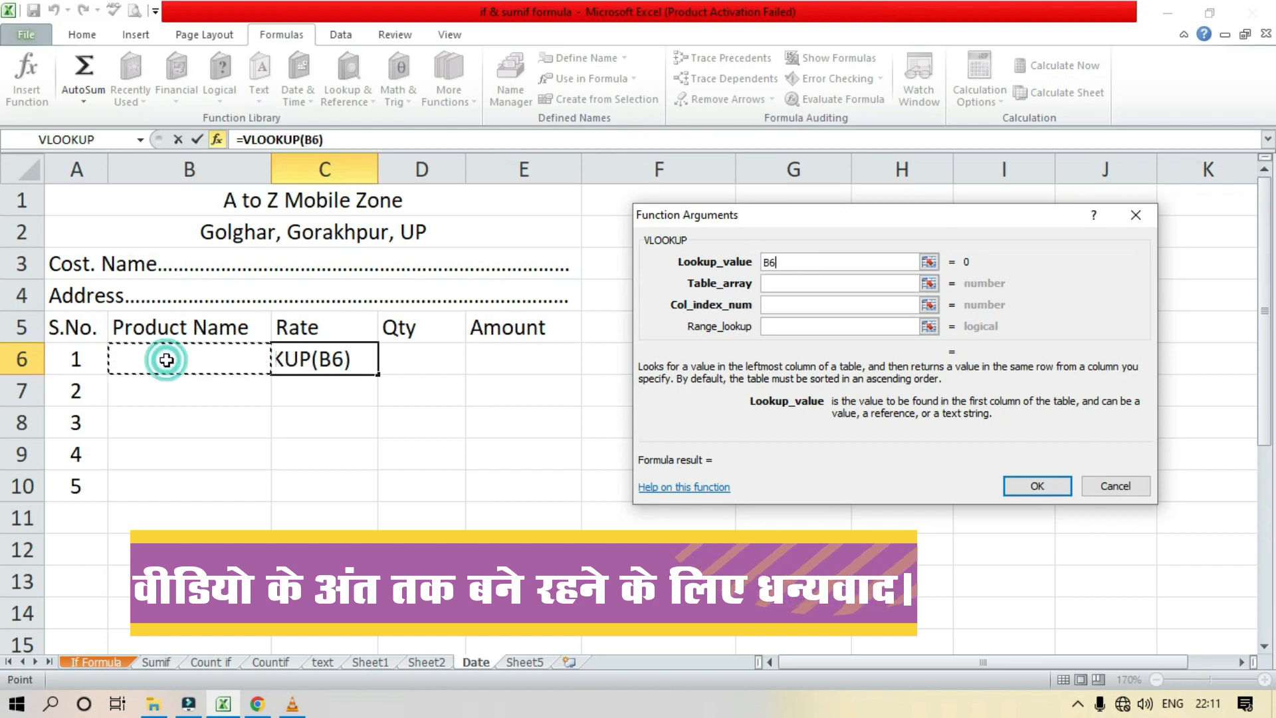
left_click(928, 283)
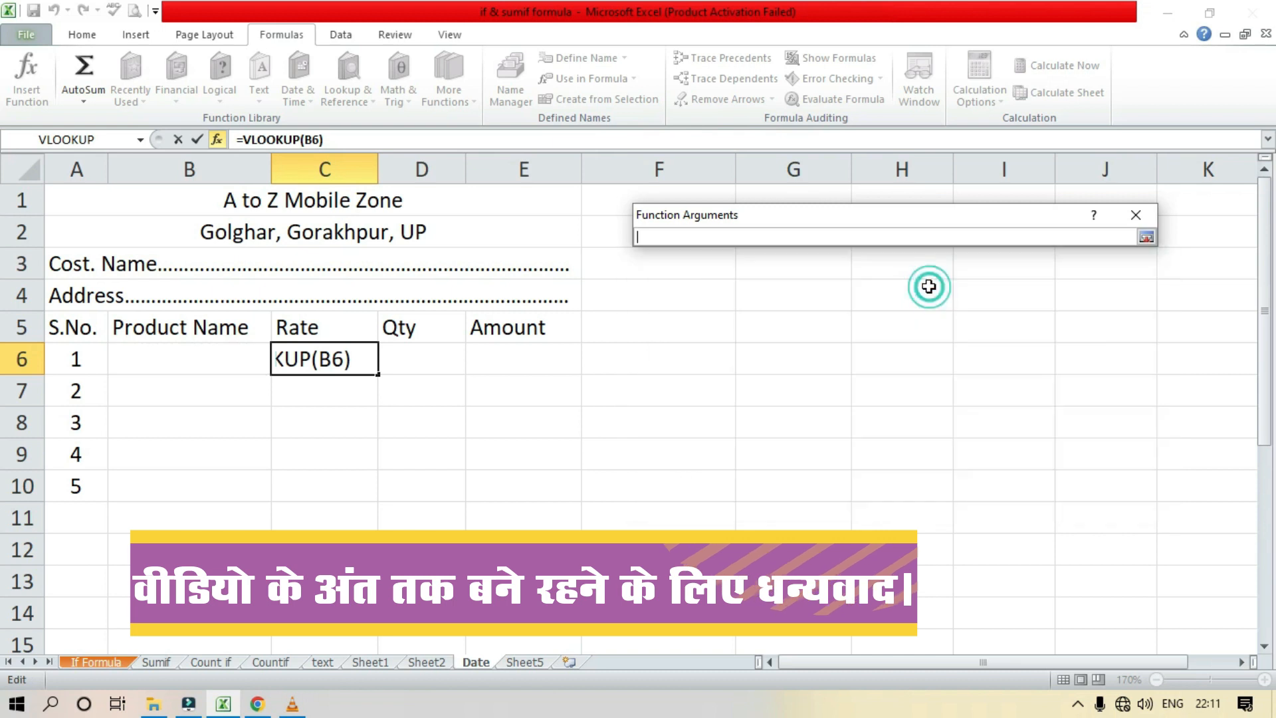
left_click(535, 664)
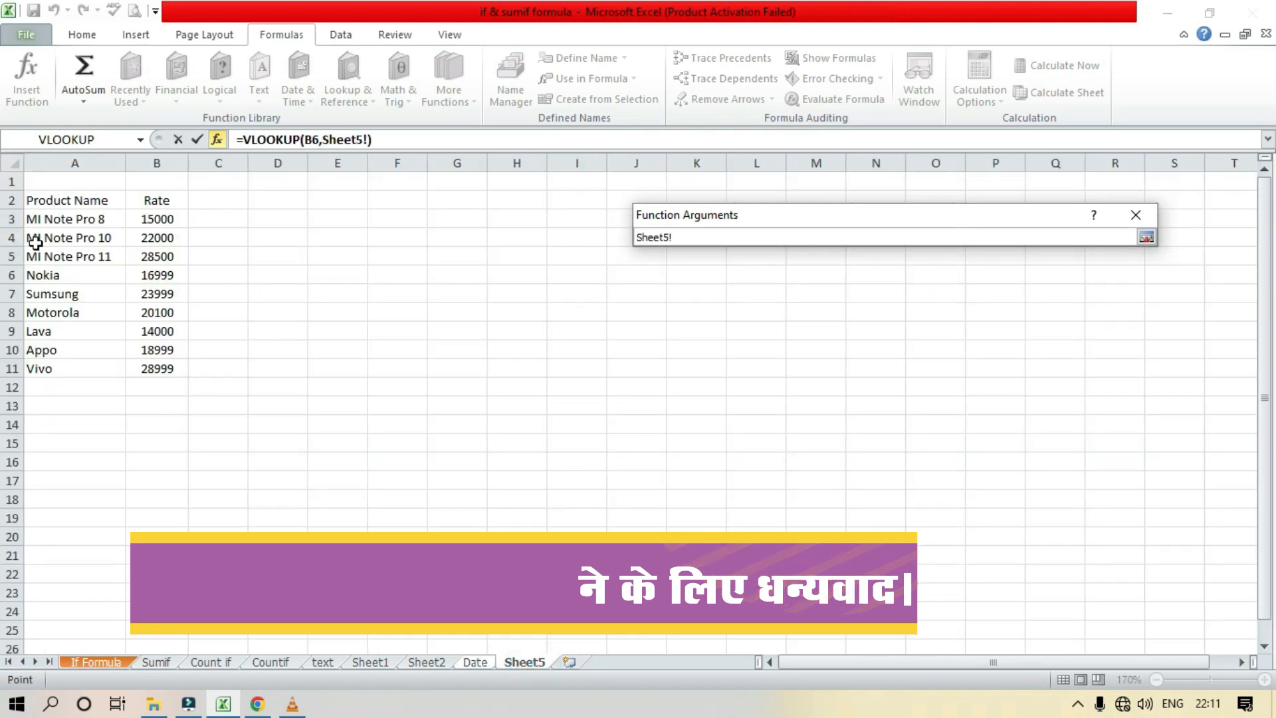
left_click_drag(40, 200, 148, 370)
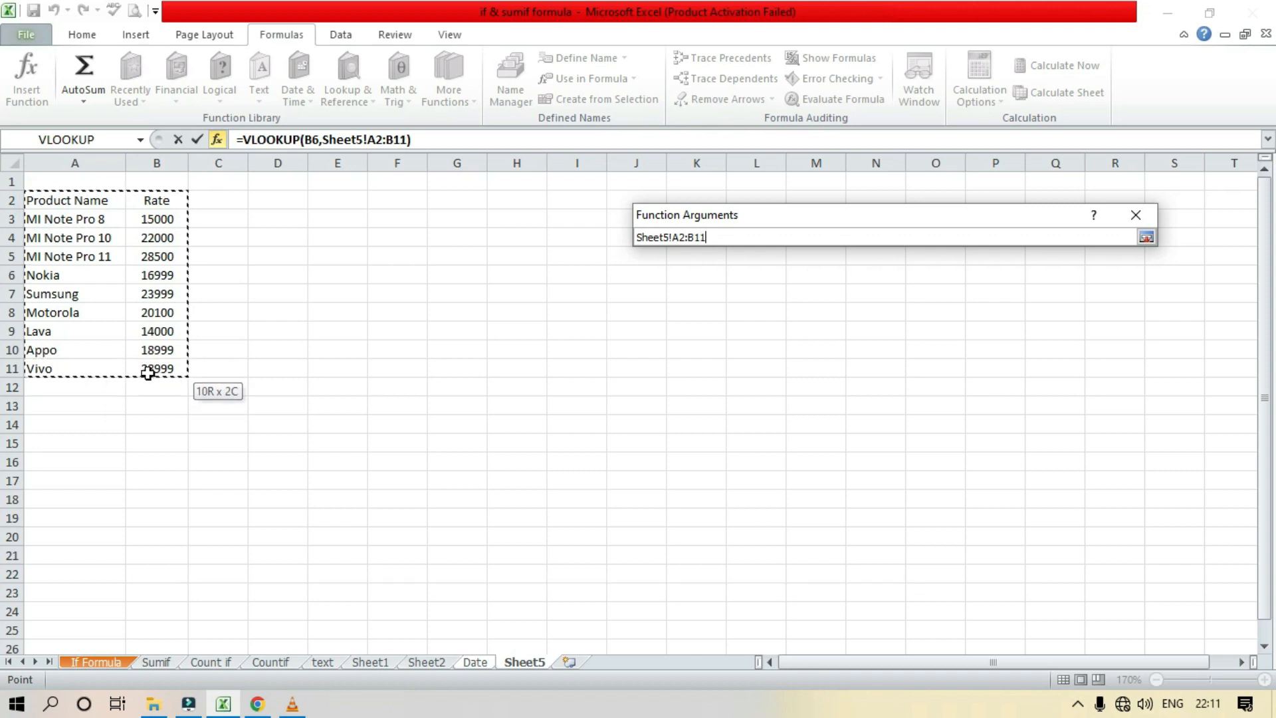
left_click(1145, 237)
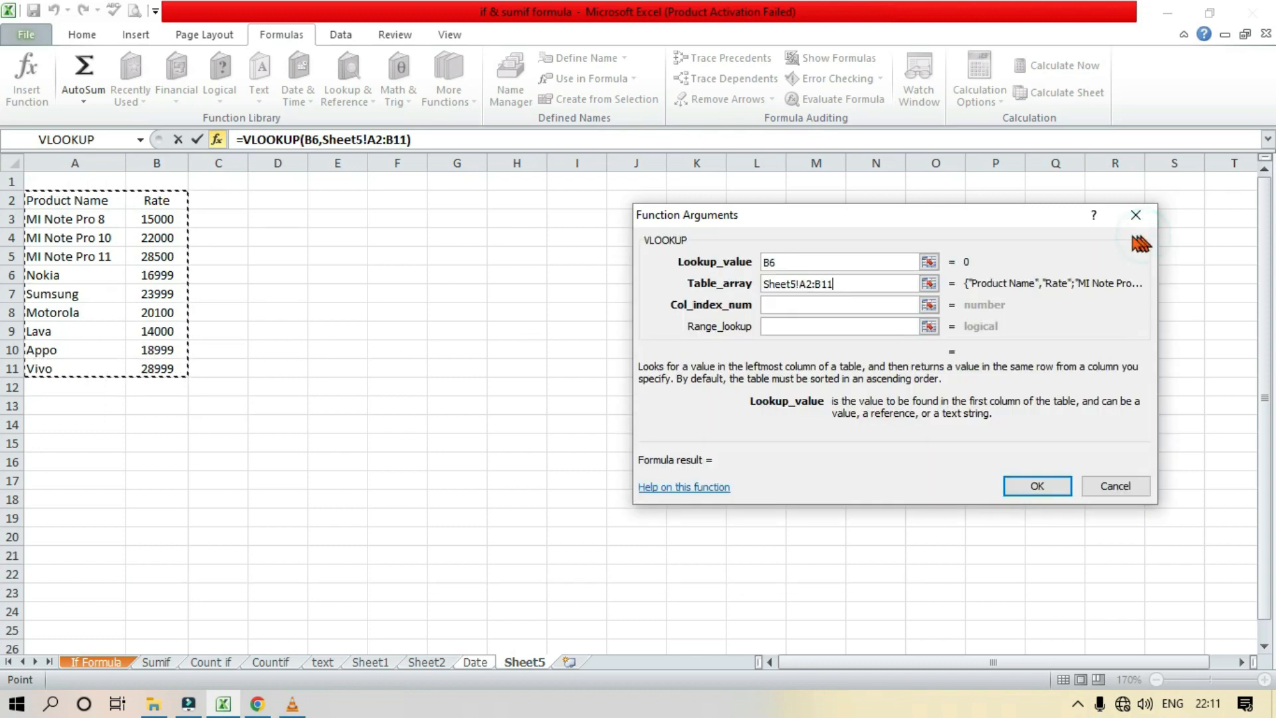
- Complete the VLOOKUP with column index number 2 and range lookup 0
left_click(822, 307)
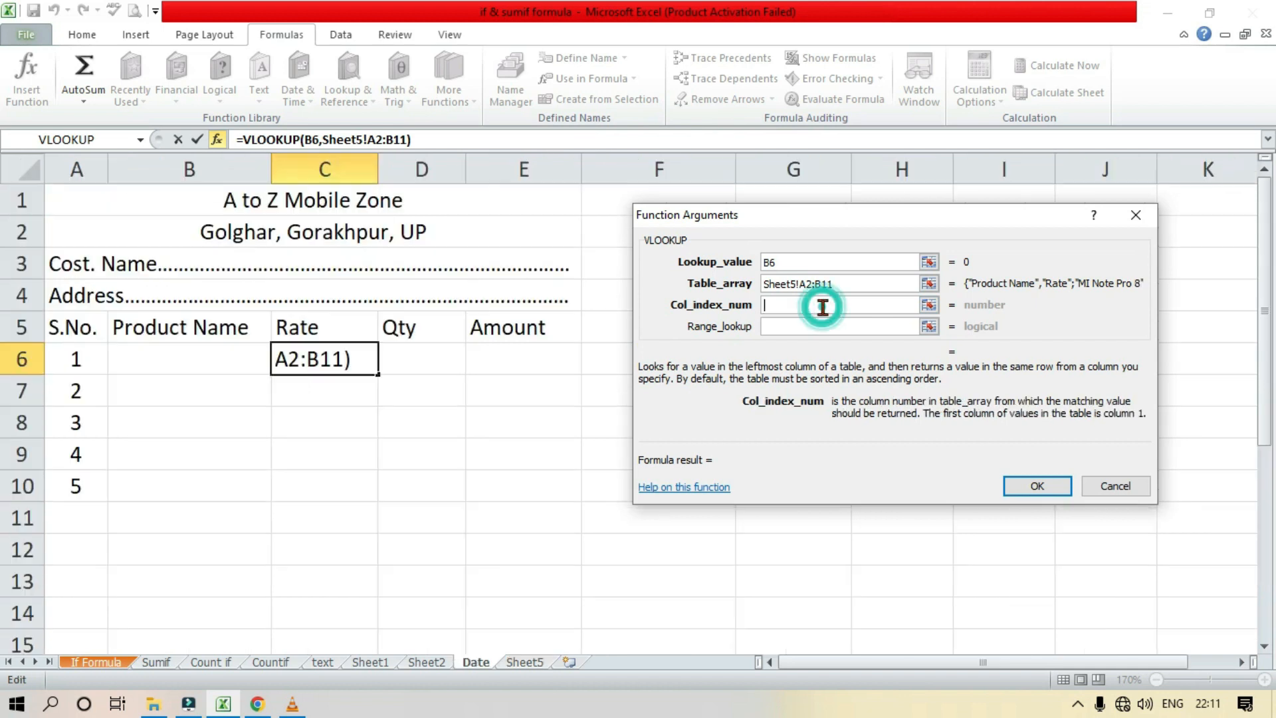
left_click(531, 662)
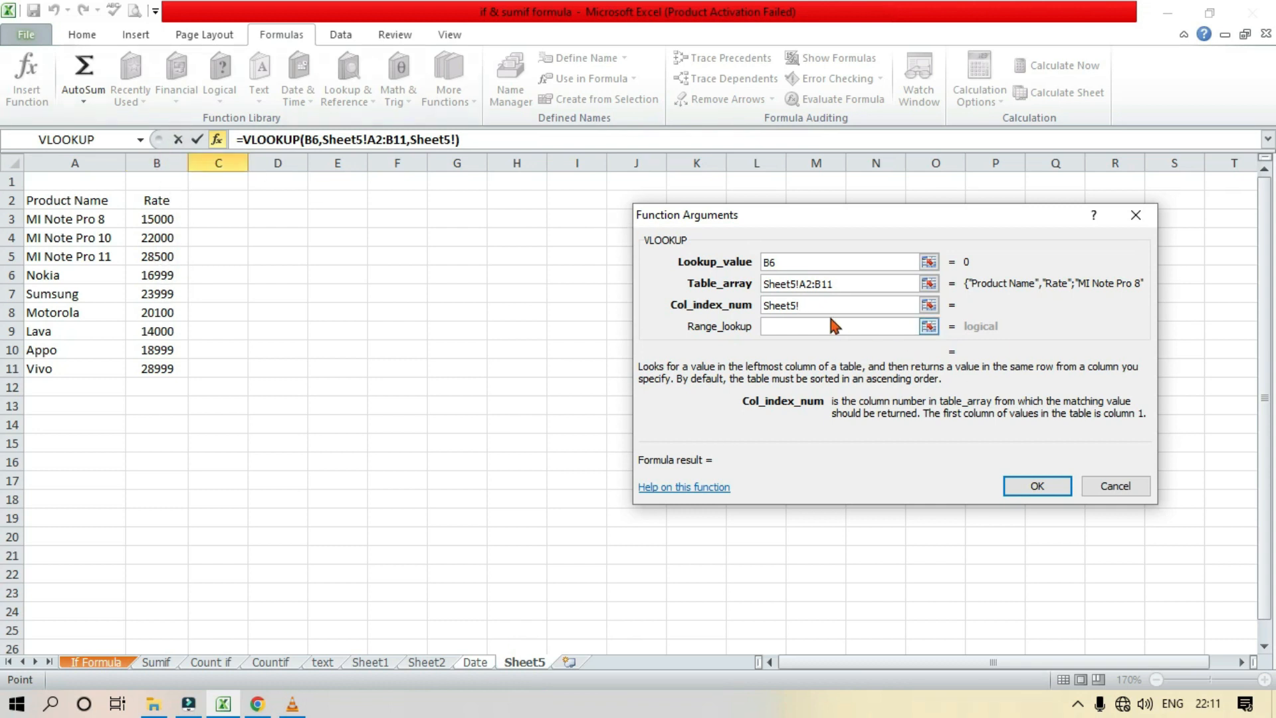
left_click_drag(818, 305, 727, 311)
type("2")
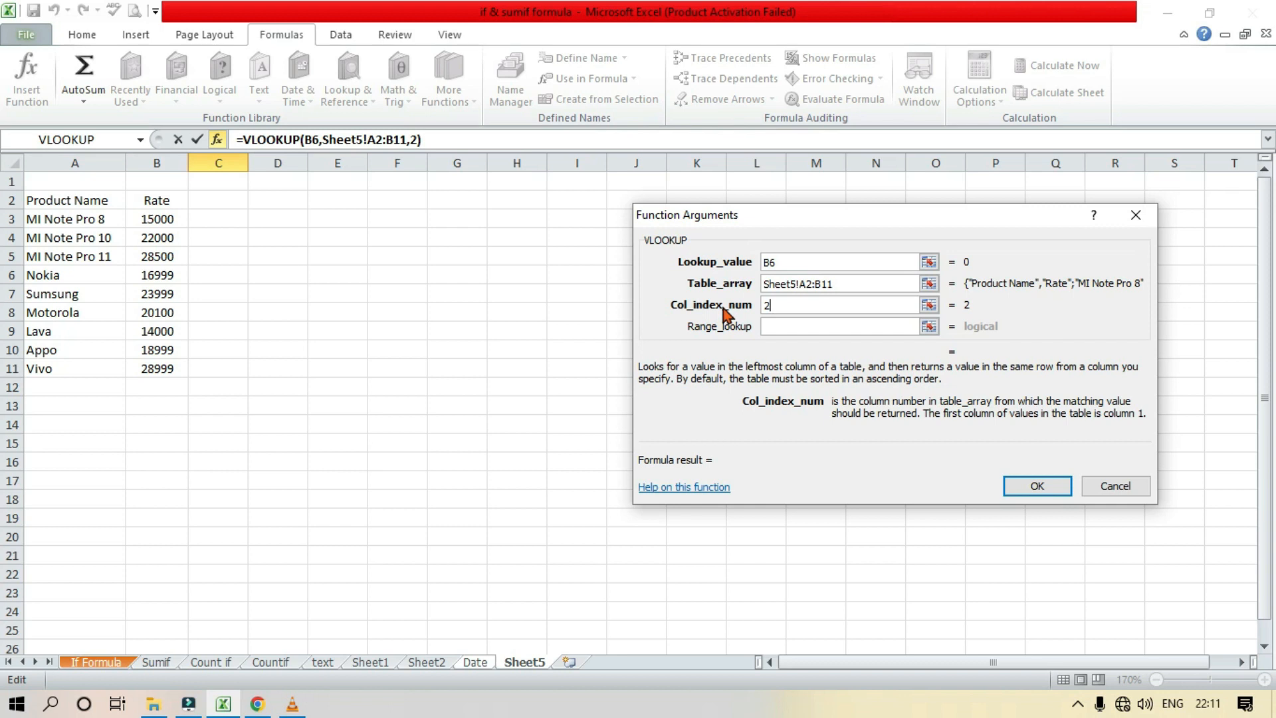
left_click(792, 325)
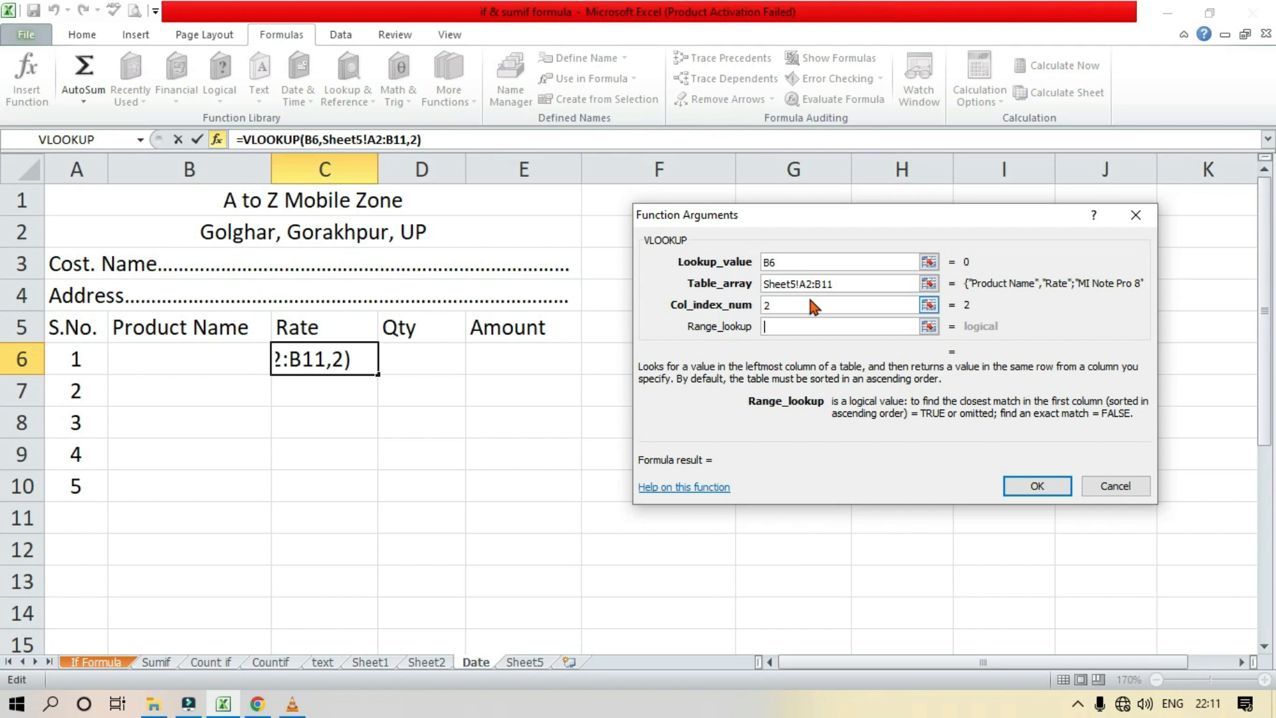
type("2")
key("BackSpace")
type("0")
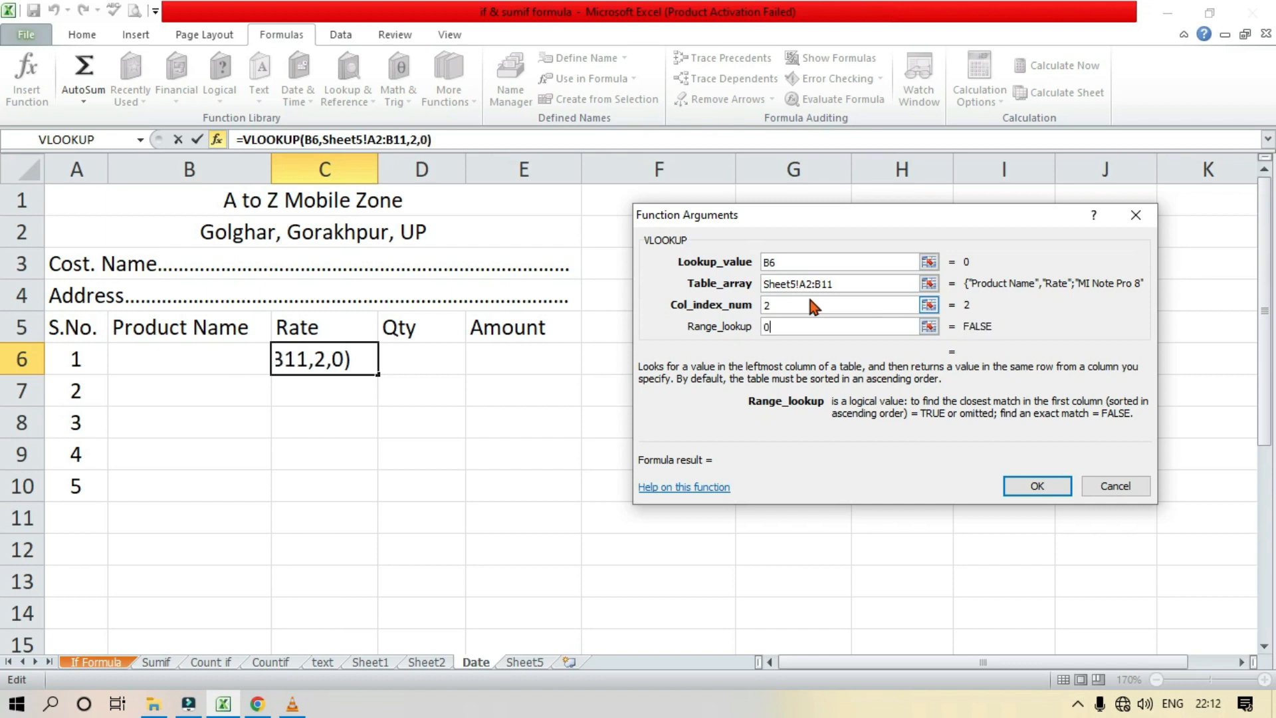
key("Return")
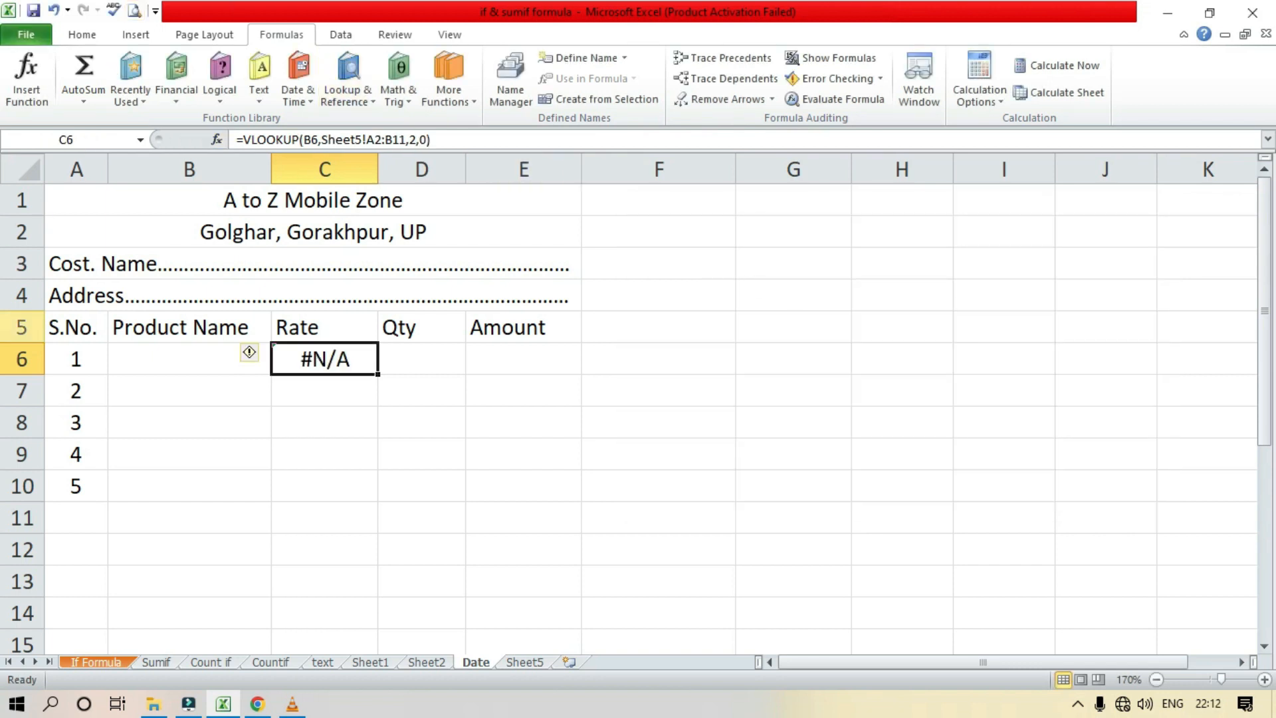
- Fill the VLOOKUP formula from C6 down the Rate column to C17
scroll(336, 412, "down", 1)
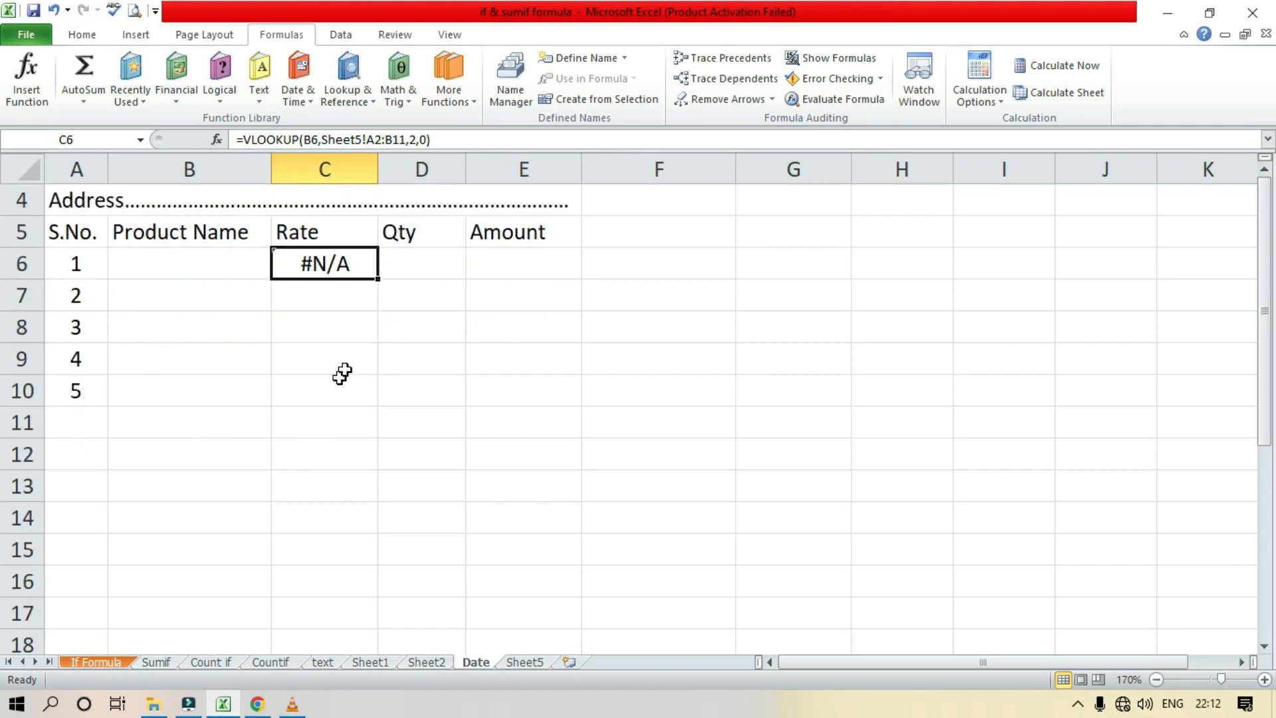
left_click_drag(376, 283, 379, 626)
scroll(371, 361, "up", 1)
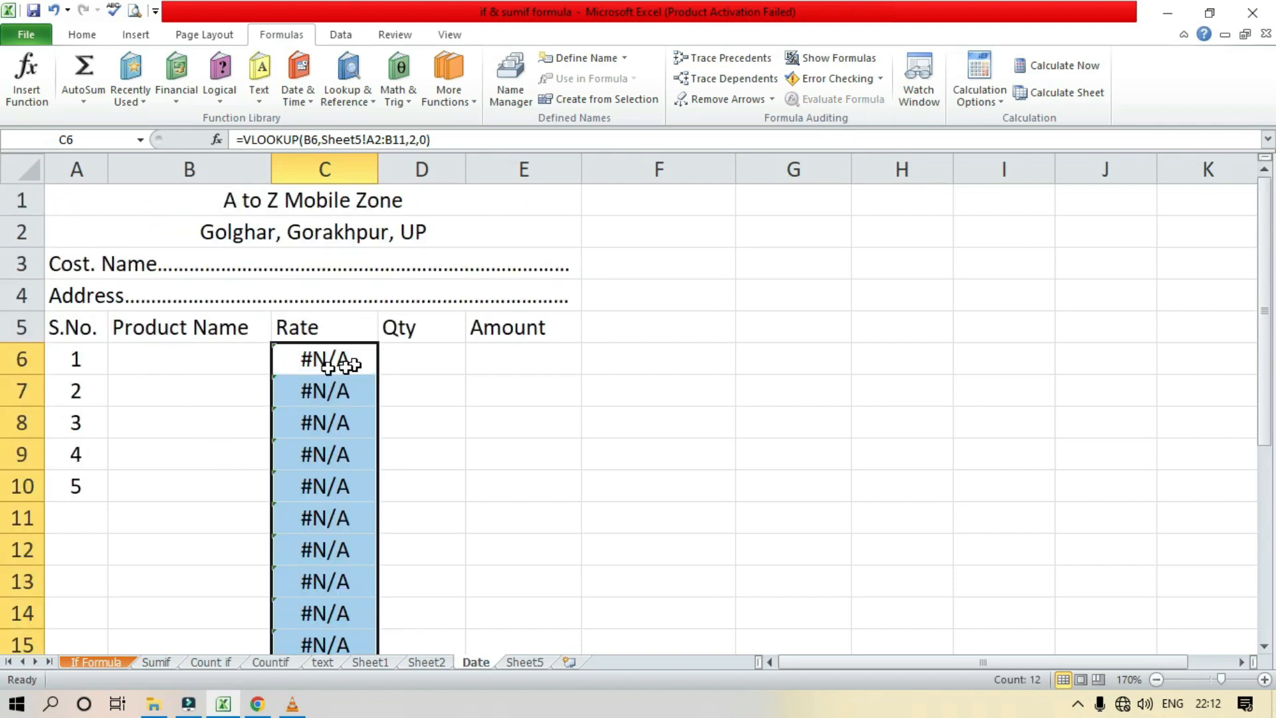
- Choose Nokia, Motorola, Appo and Motorola as the product names in cells B6 to B9
left_click(196, 358)
left_click(279, 362)
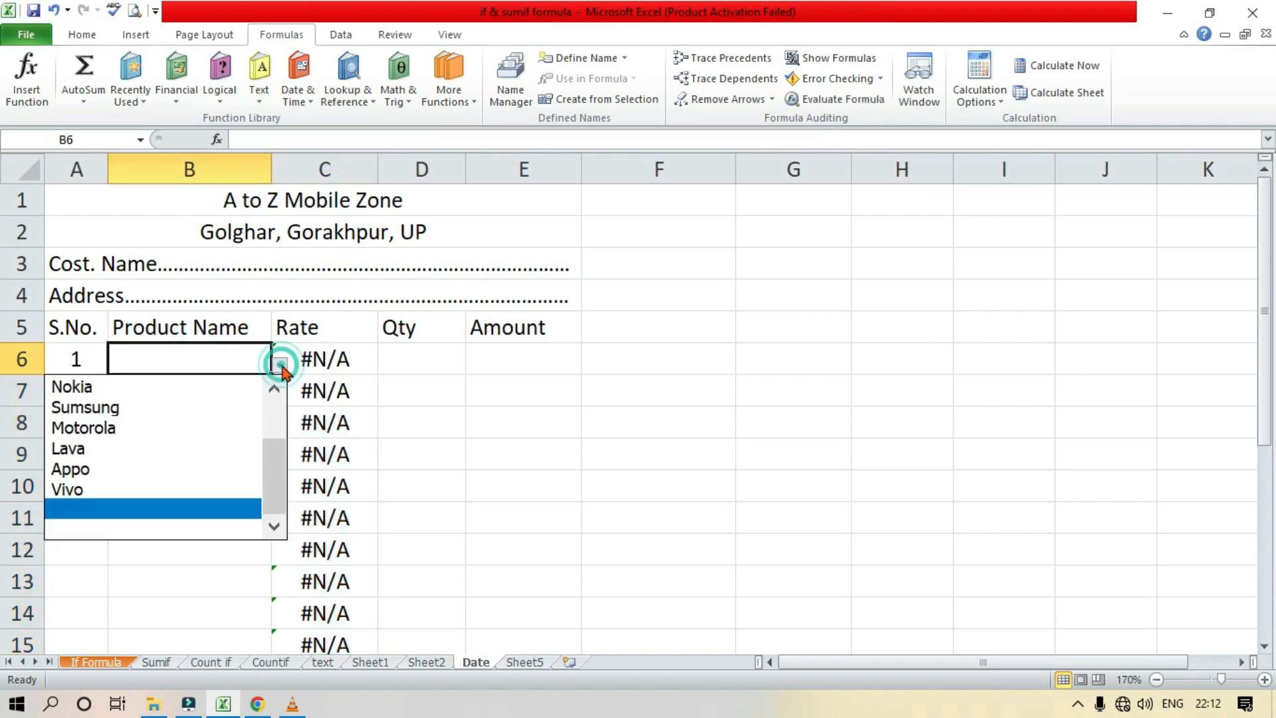
left_click(157, 389)
left_click(226, 391)
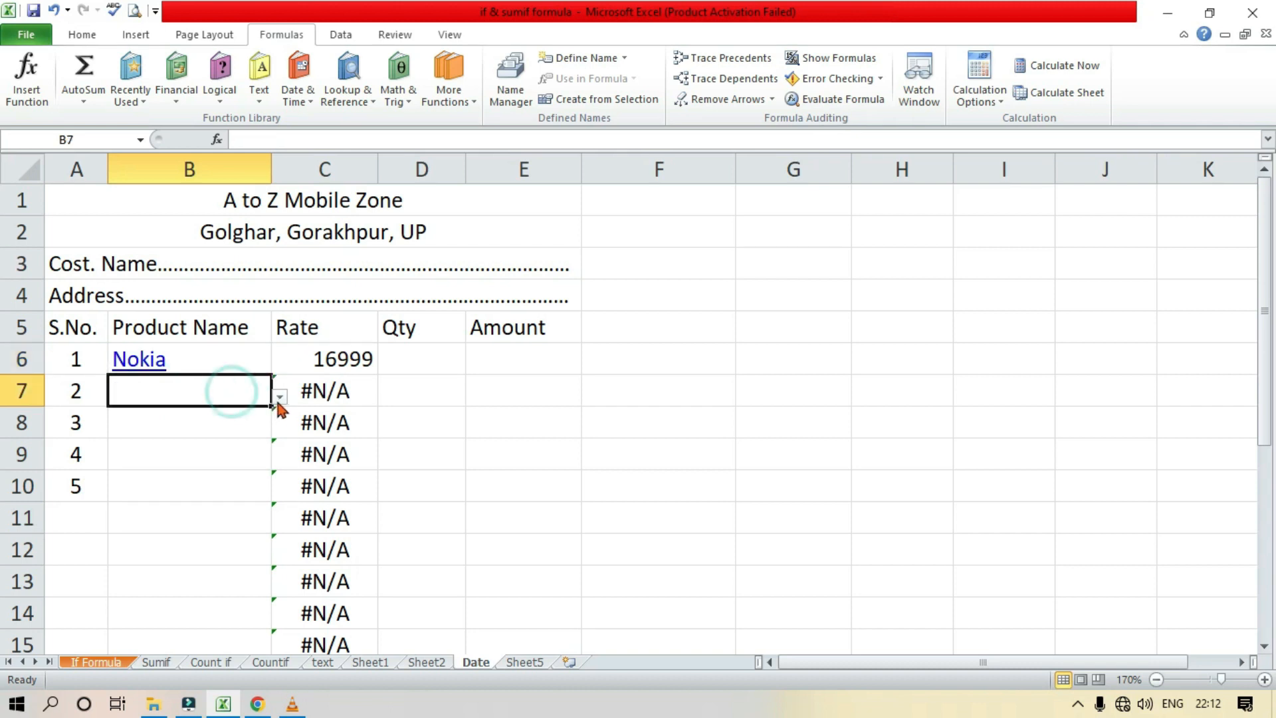
left_click(278, 397)
left_click(171, 460)
left_click(239, 424)
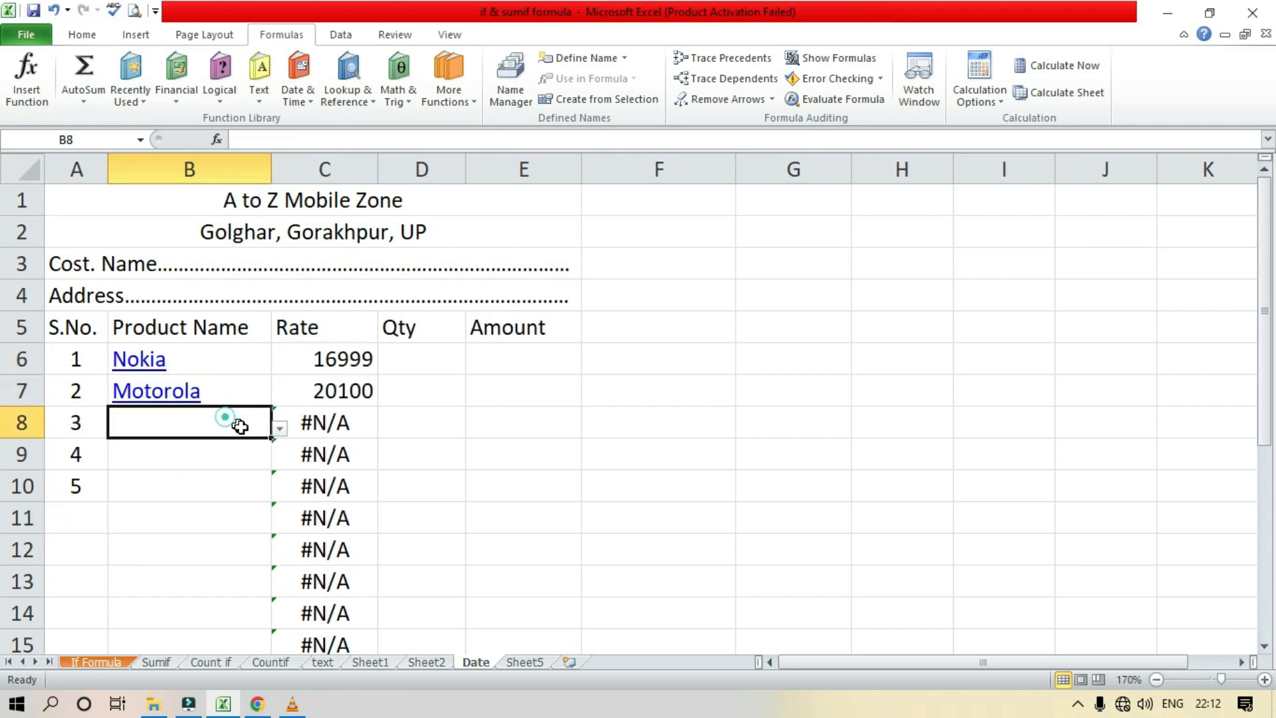
left_click(279, 428)
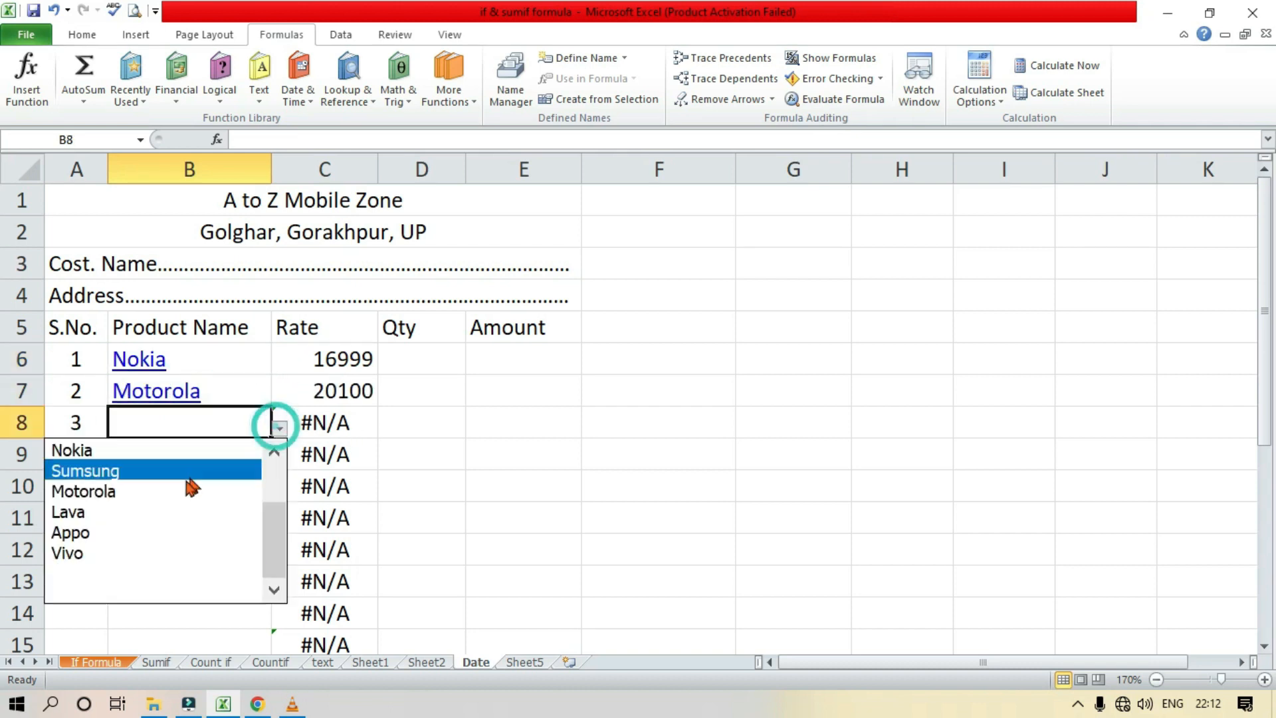
left_click(145, 529)
left_click(240, 456)
left_click(280, 458)
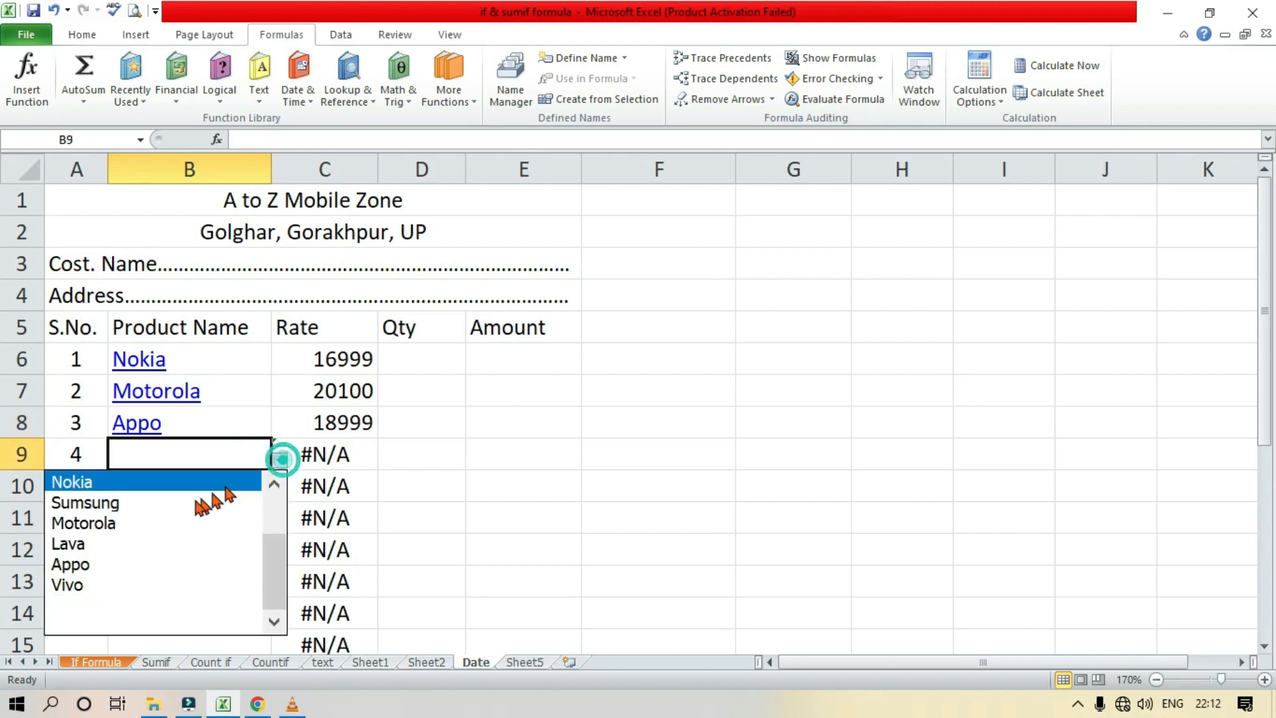
left_click(165, 523)
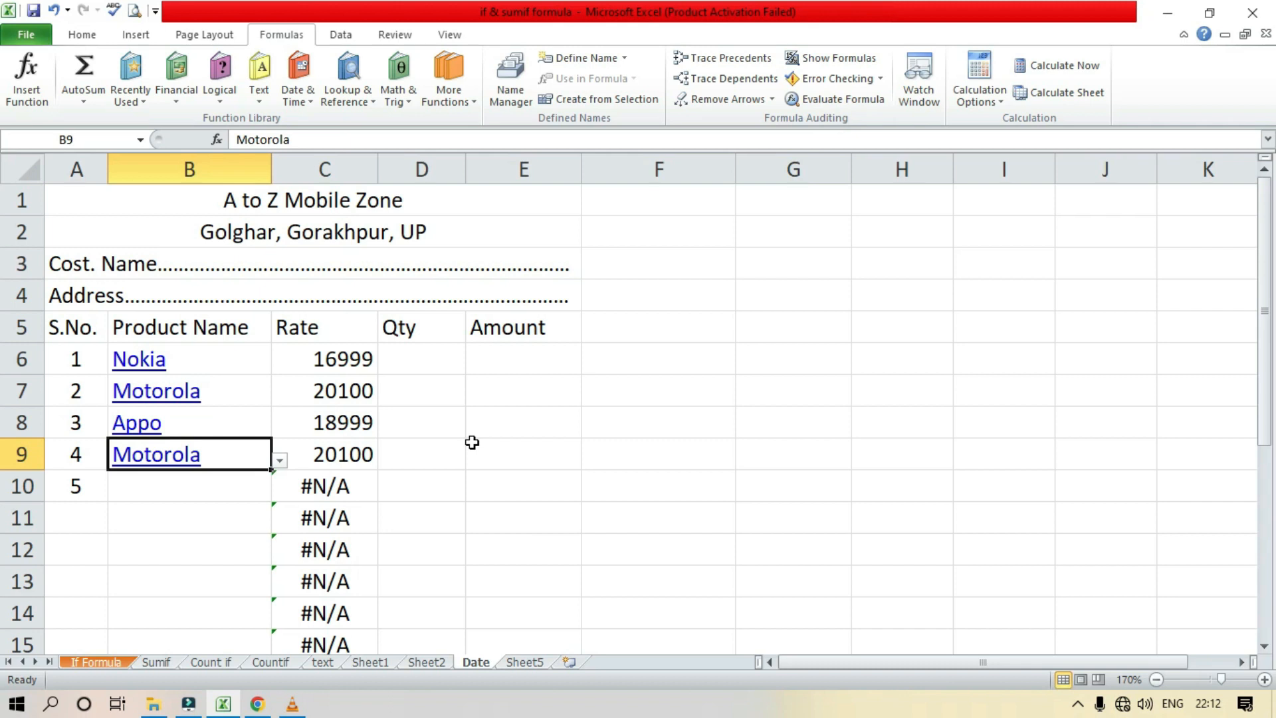
- Enter the formula =C6*D6 in cell E6 to multiply rate by quantity
left_click(513, 356)
type("=")
key("Left")
key("Left")
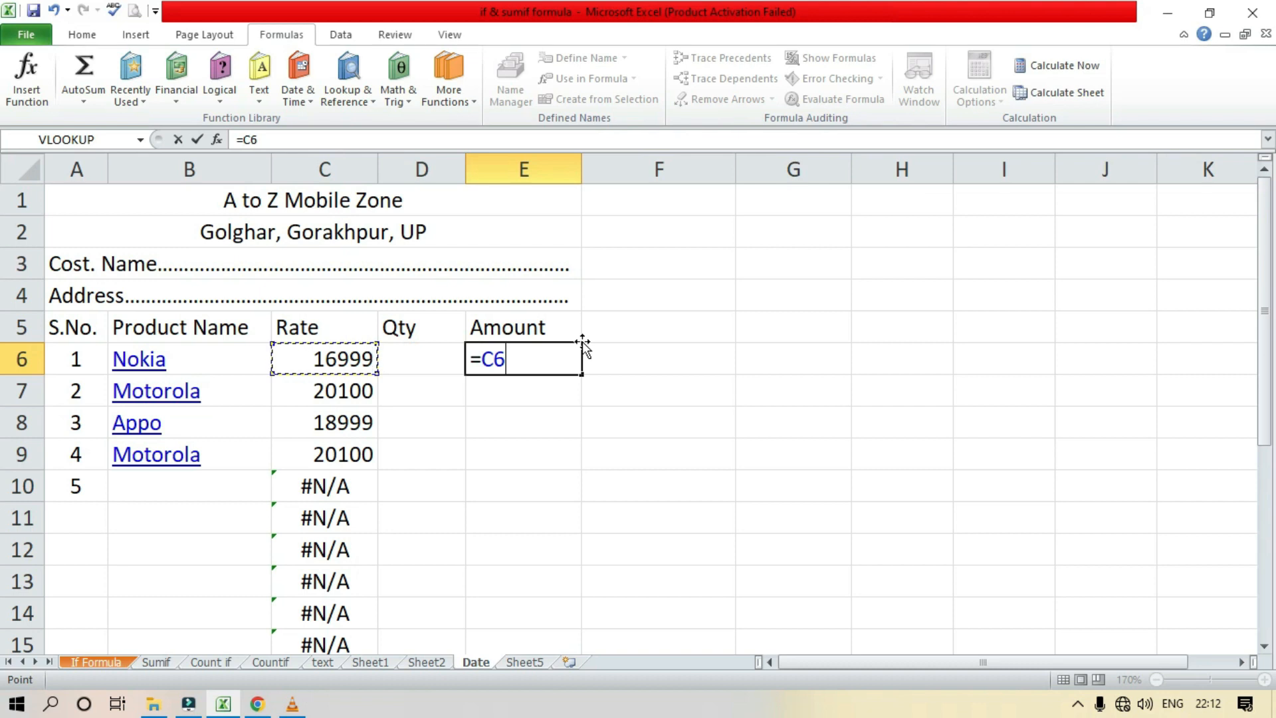
type("*")
key("Left")
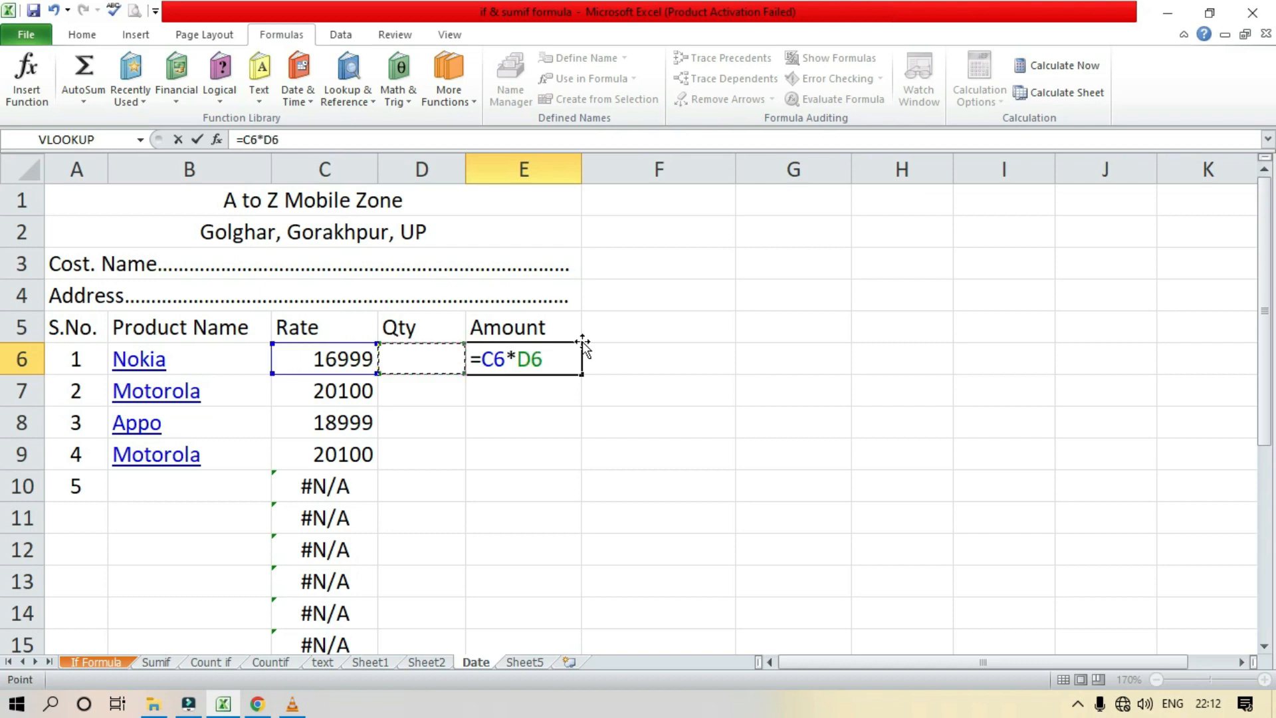
key("Return")
- Fill the amount formula down through cells E7 to E9 and select the first quantity cell, D6
key("ctrl+d")
key("Down")
key("ctrl+d")
key("Down")
key("ctrl+d")
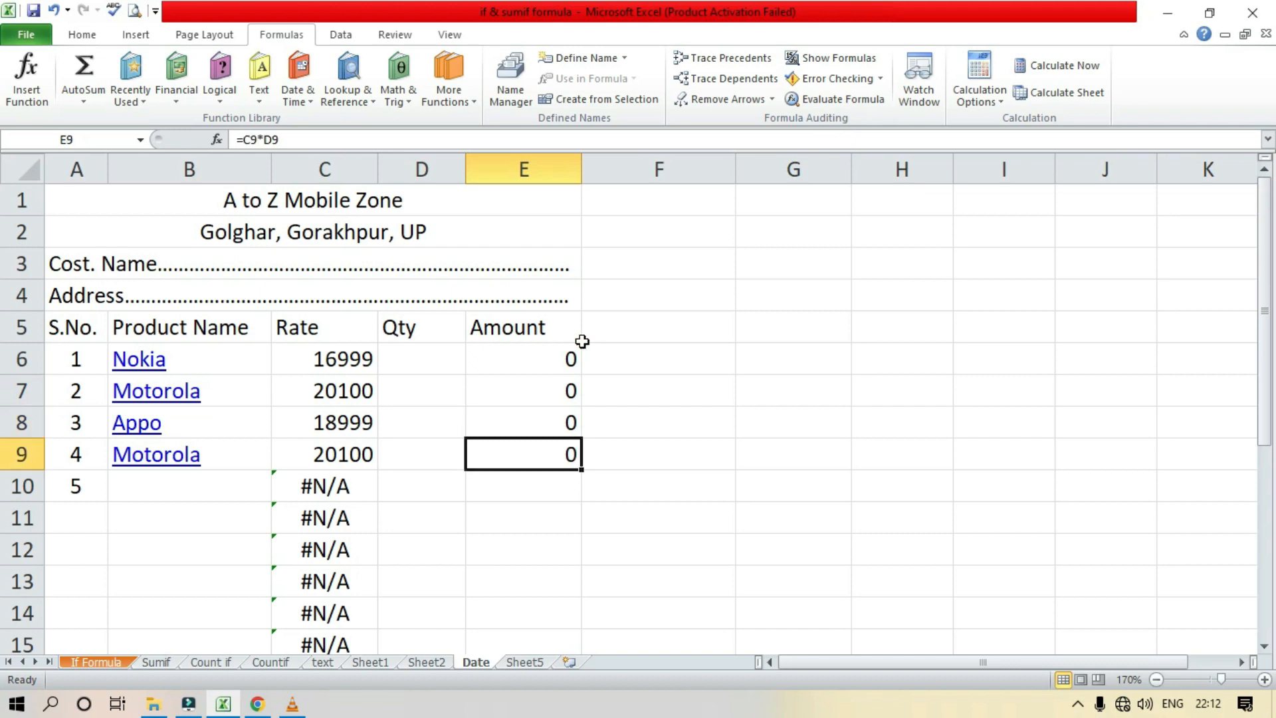
left_click(436, 359)
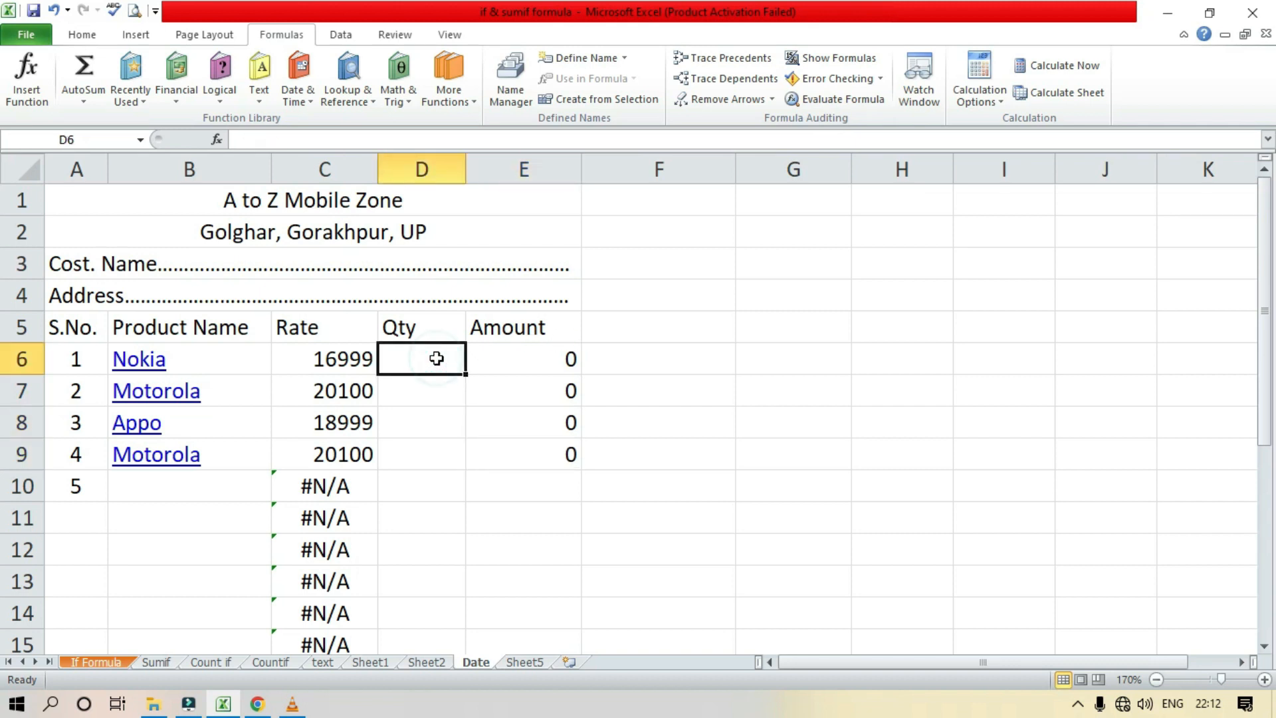
- Enter the quantities 1, 2, 4 and 5 in cells D6 to D9
type("1")
key("Return")
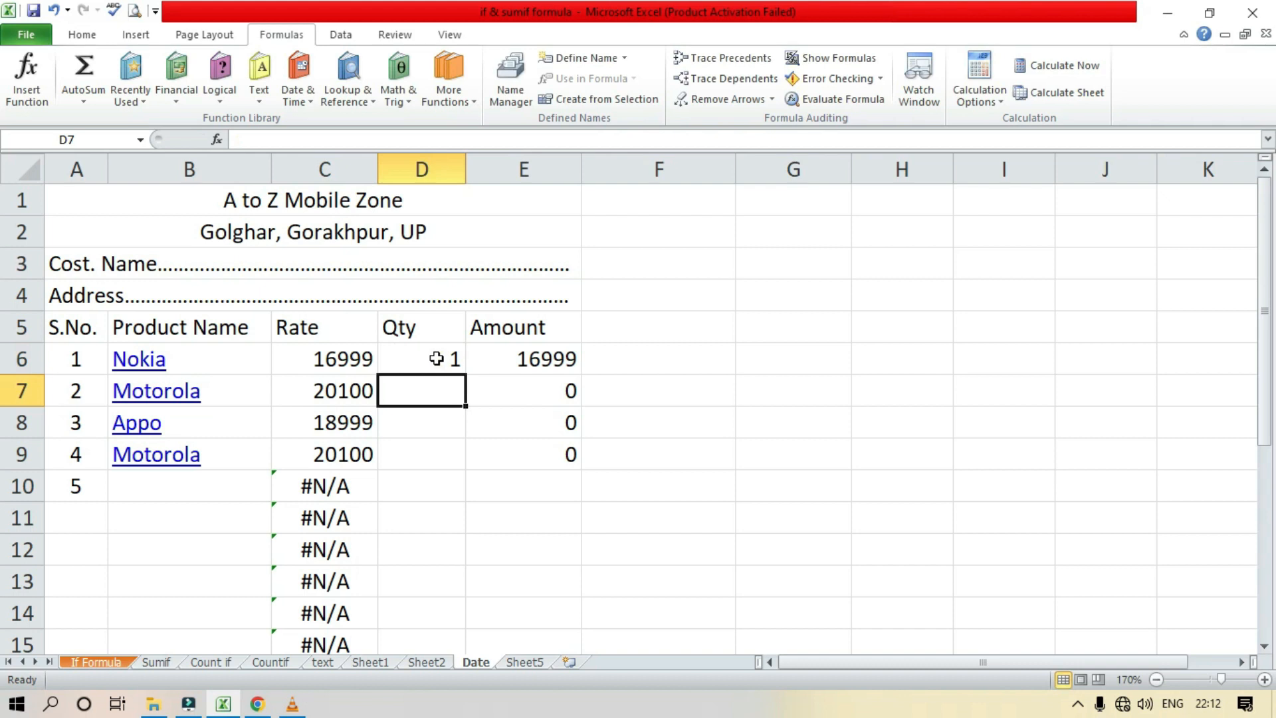
type("2")
key("Return")
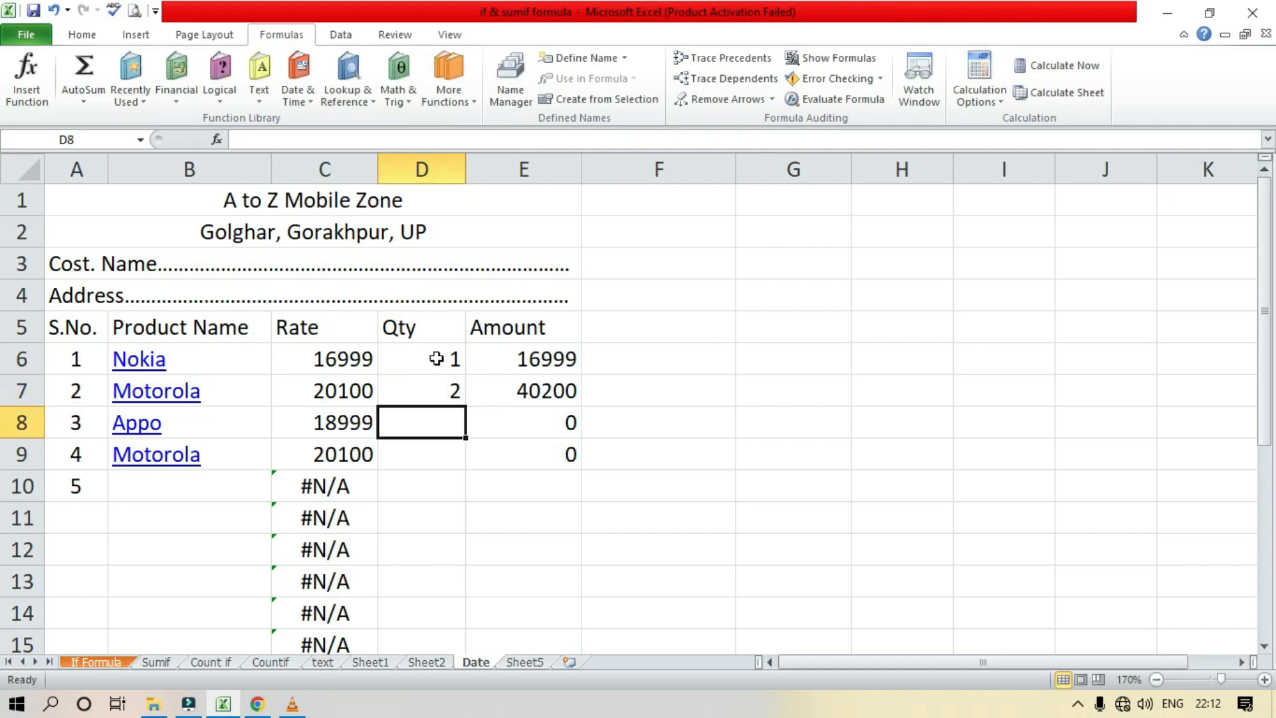
type("4")
key("Return")
type("5")
key("Return")
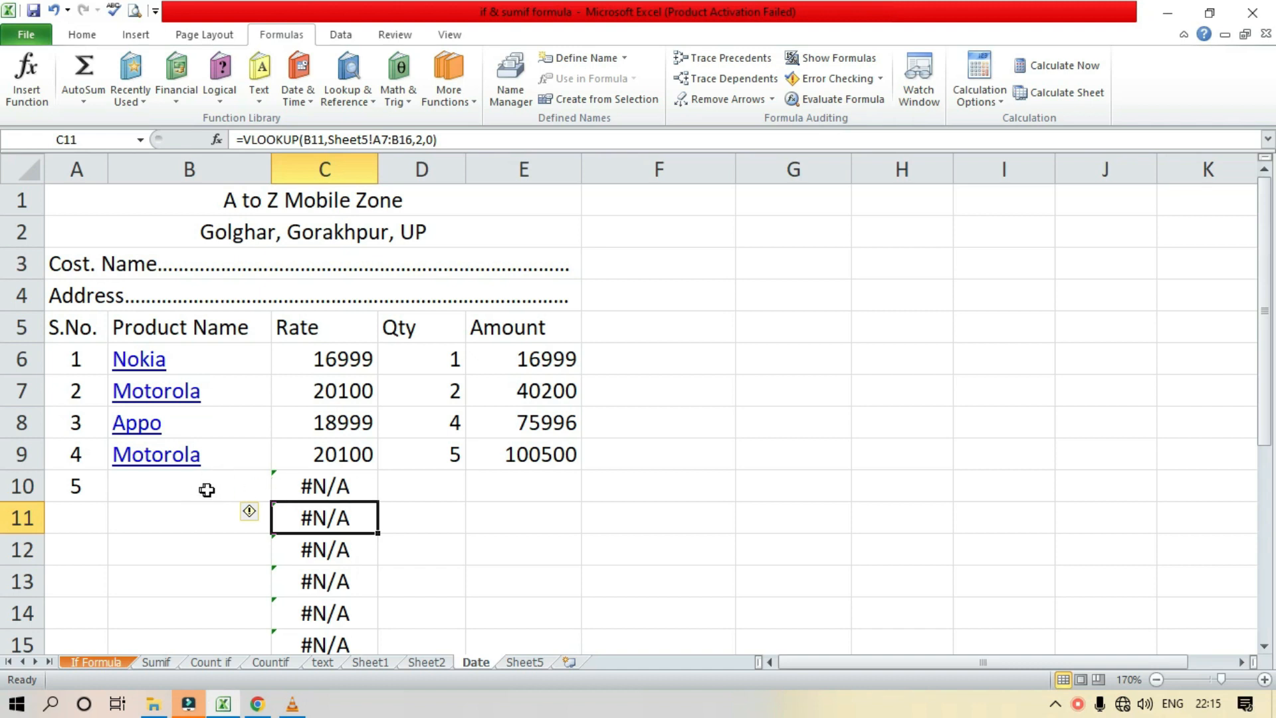
- Choose Sumsung as the product name in cell B10
left_click(198, 490)
left_click(279, 491)
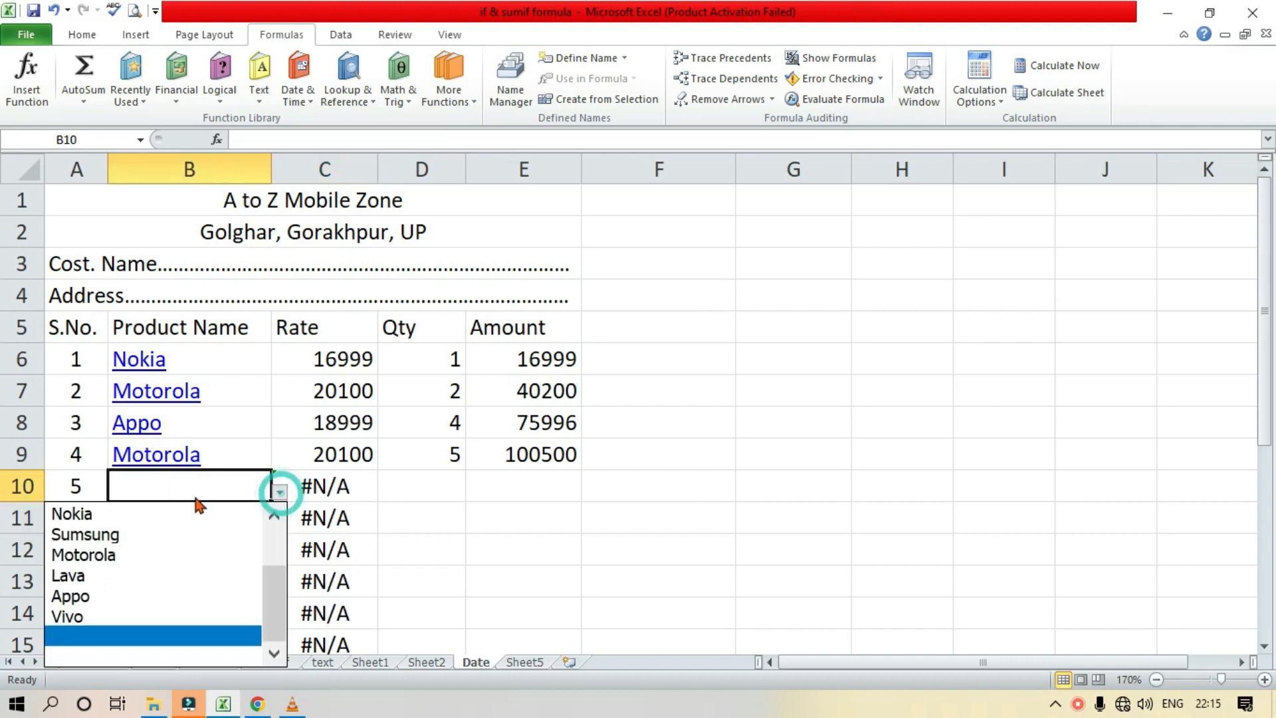
left_click(169, 528)
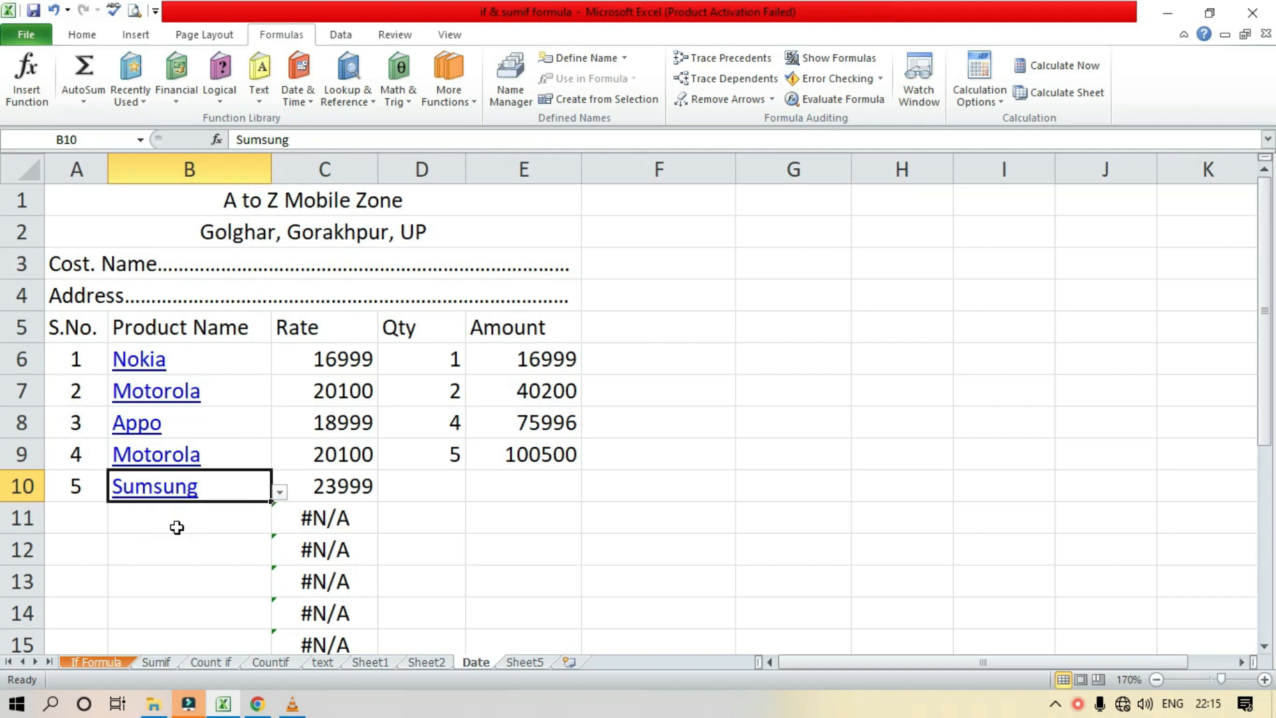
- Wrap the VLOOKUP formula in C11 in IFERROR with an empty text as the error value: =IFERROR(VLOOKUP(B11,Sheet5!A7:B16,2,0),"")
left_click(220, 83)
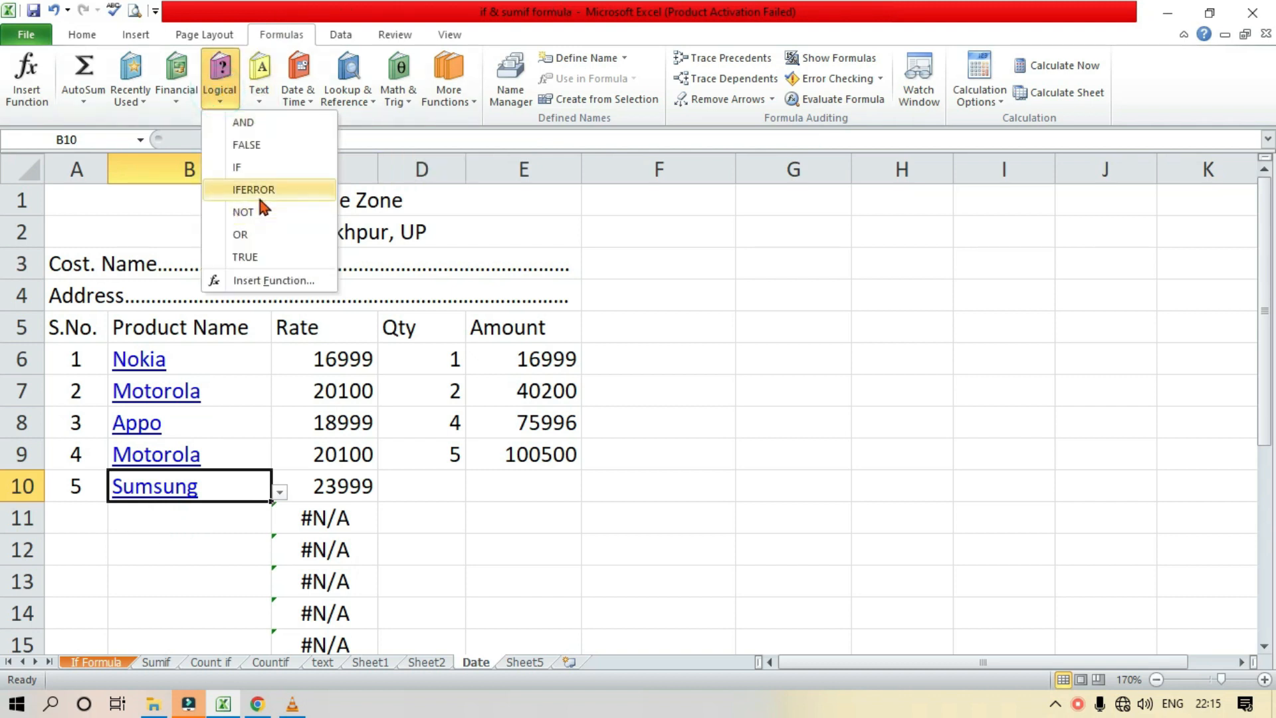
left_click(326, 517)
left_click(329, 518)
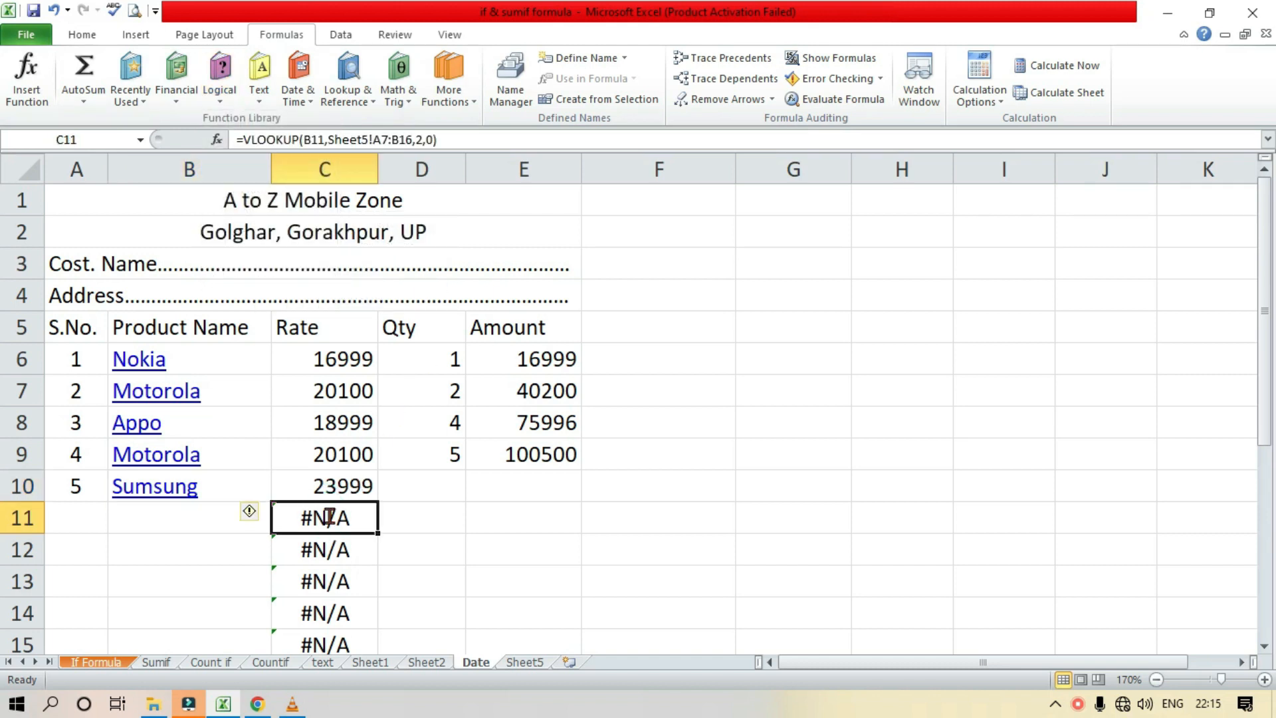
double_click(332, 517)
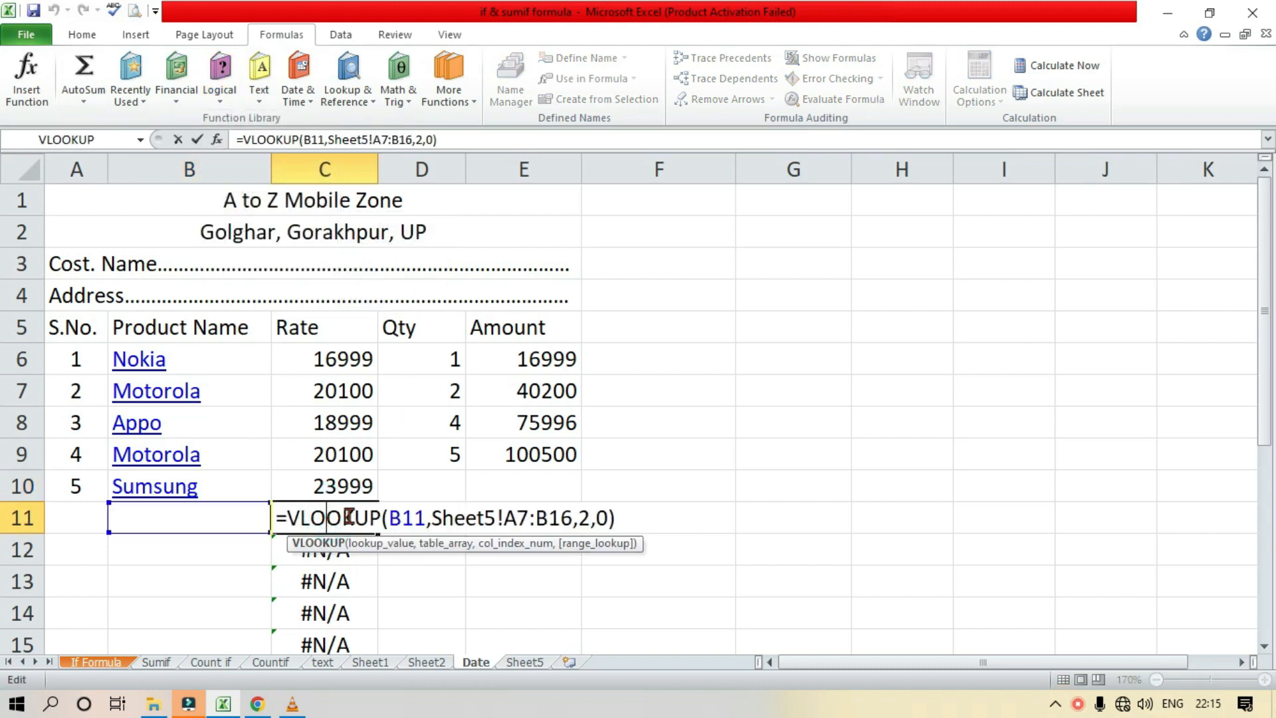
left_click(287, 517)
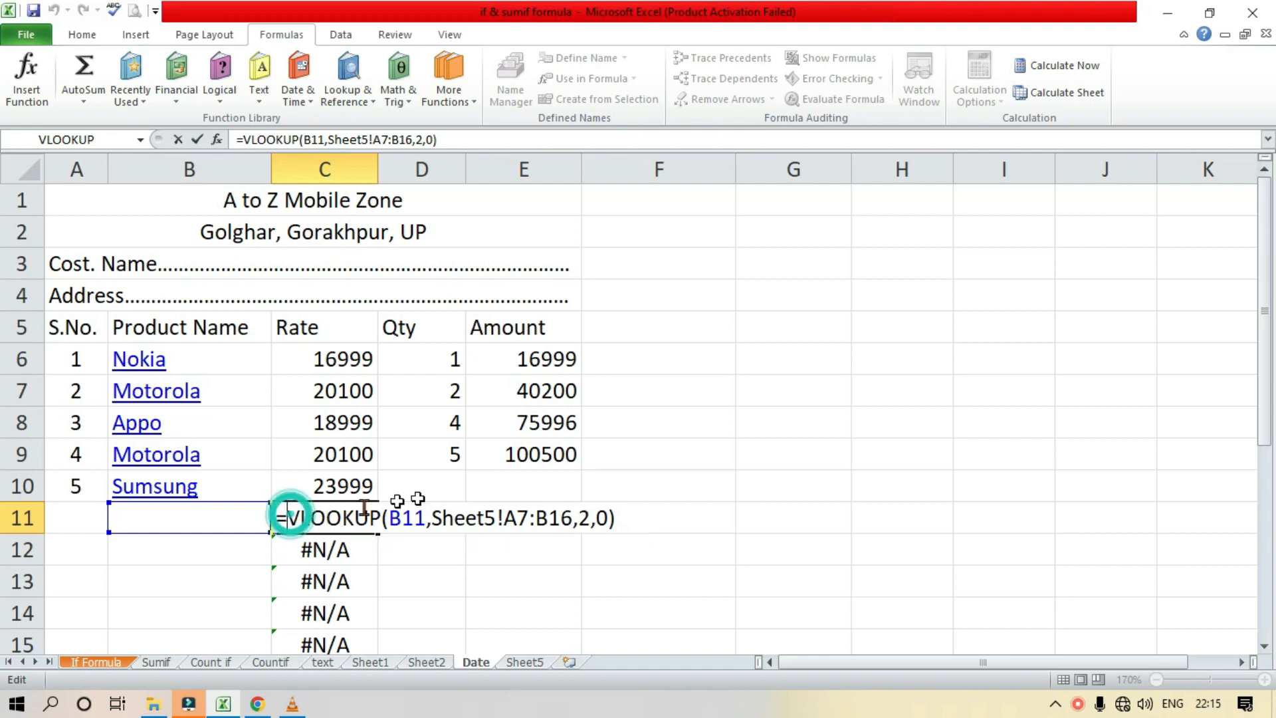
type("I")
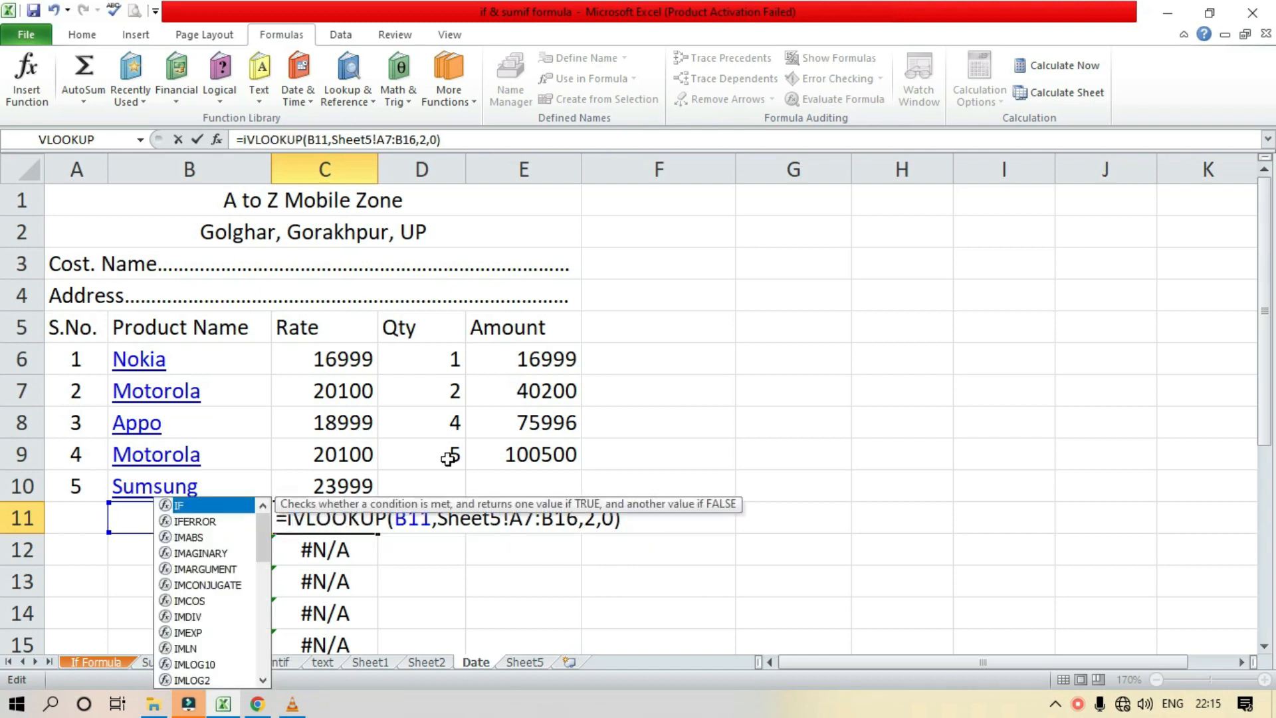
type("f")
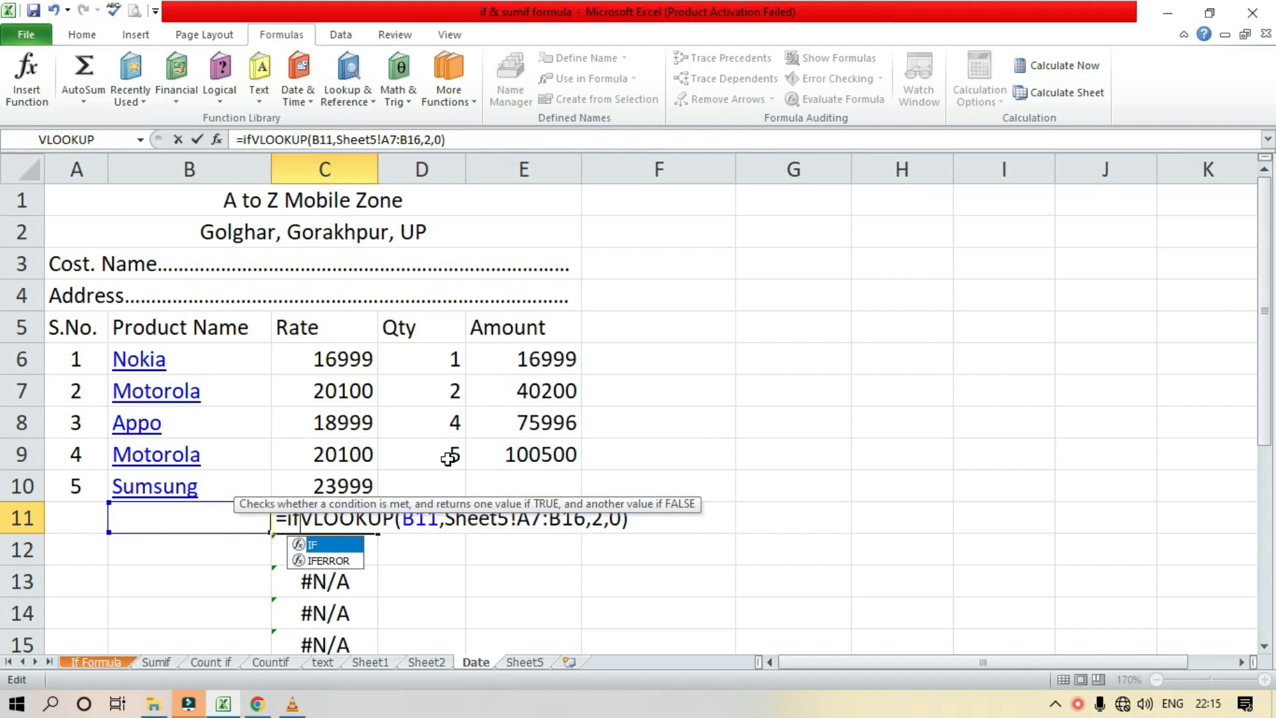
double_click(335, 561)
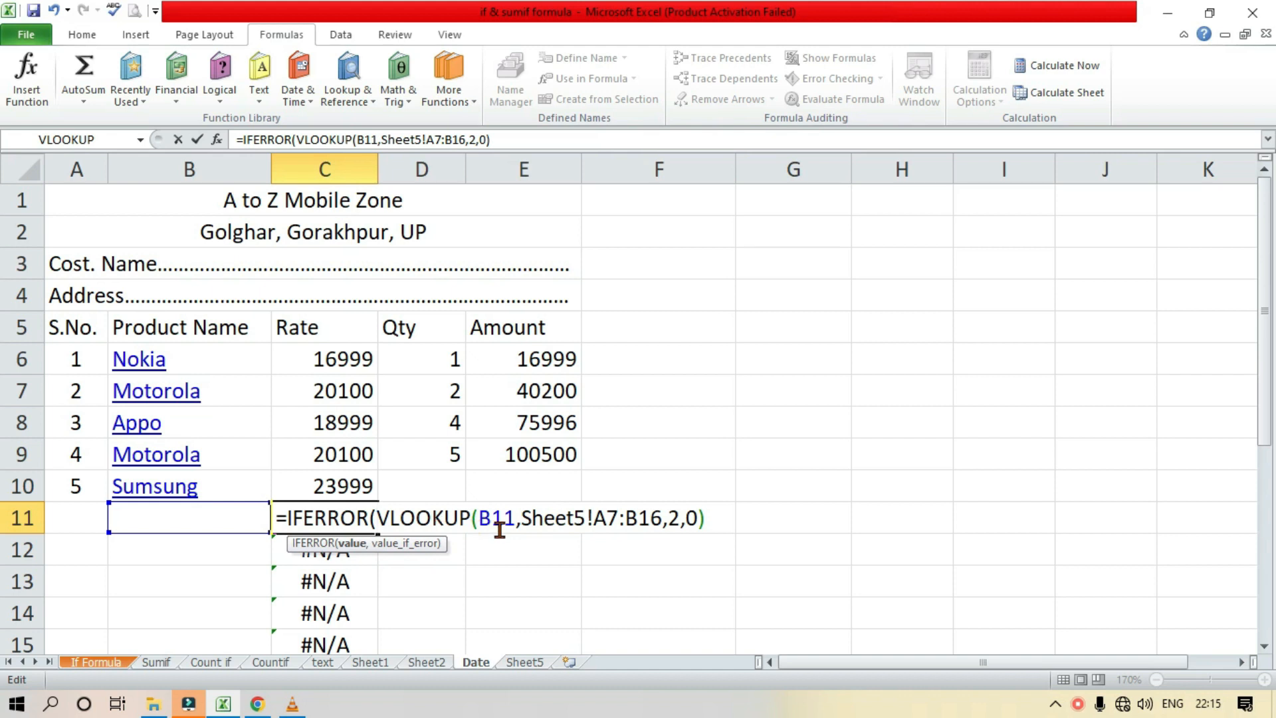
left_click(713, 518)
type(",")
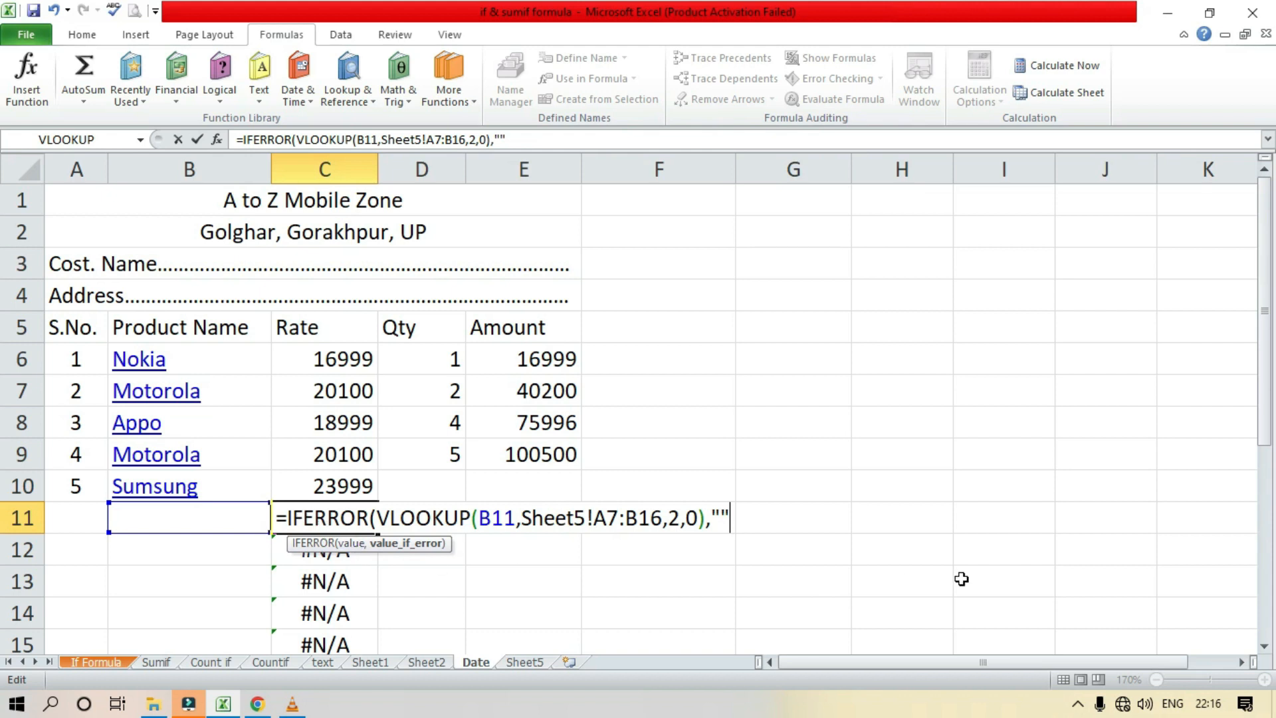
key("Return")
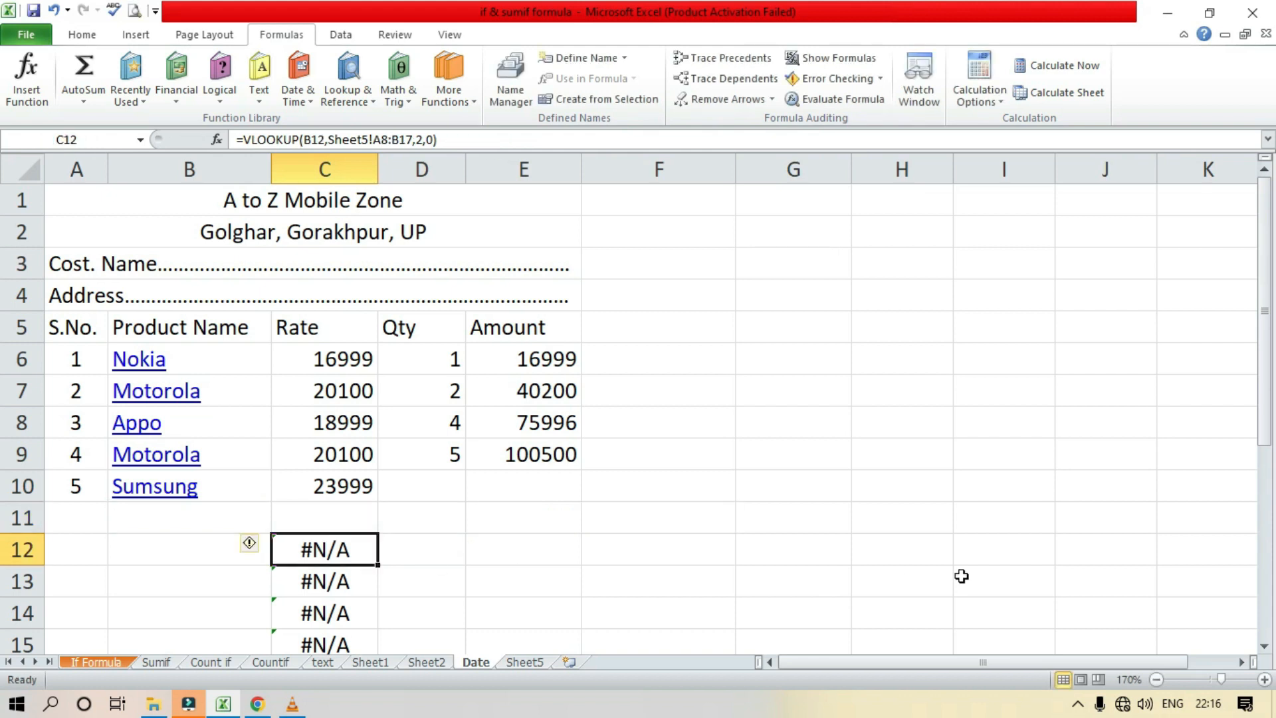
- Fill the IFERROR formula from C11 down the Rate column to C19
scroll(350, 501, "down", 1)
left_click(350, 420)
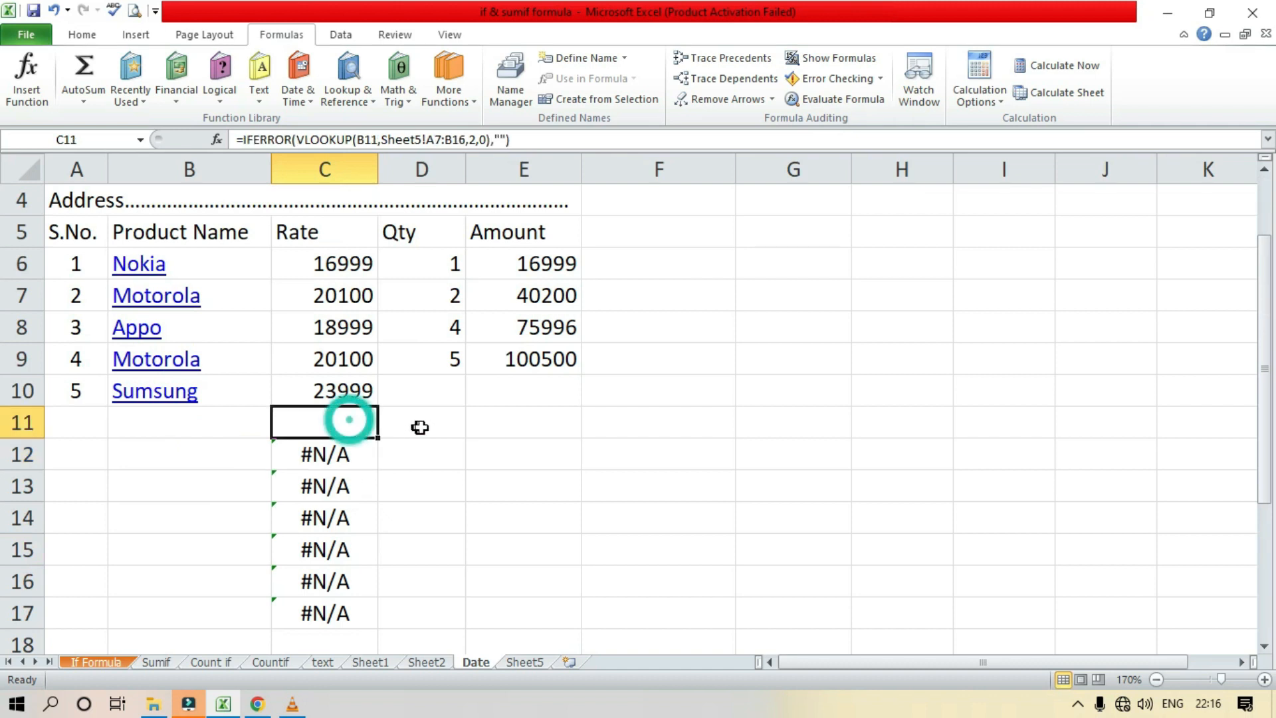
scroll(366, 334, "down", 1)
left_click_drag(379, 340, 376, 592)
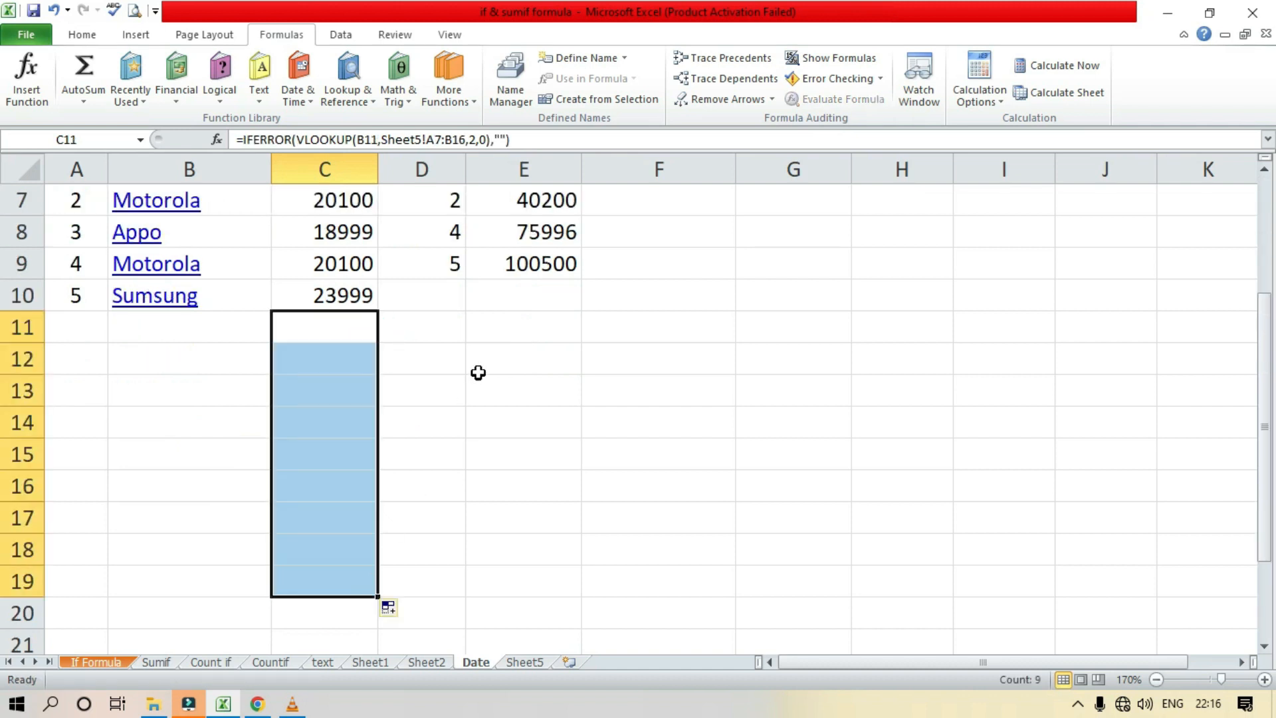
- Choose Motorola, Appo and Vivo as the product names in cells B11 to B13
scroll(273, 441, "up", 2)
left_click(208, 520)
left_click(281, 525)
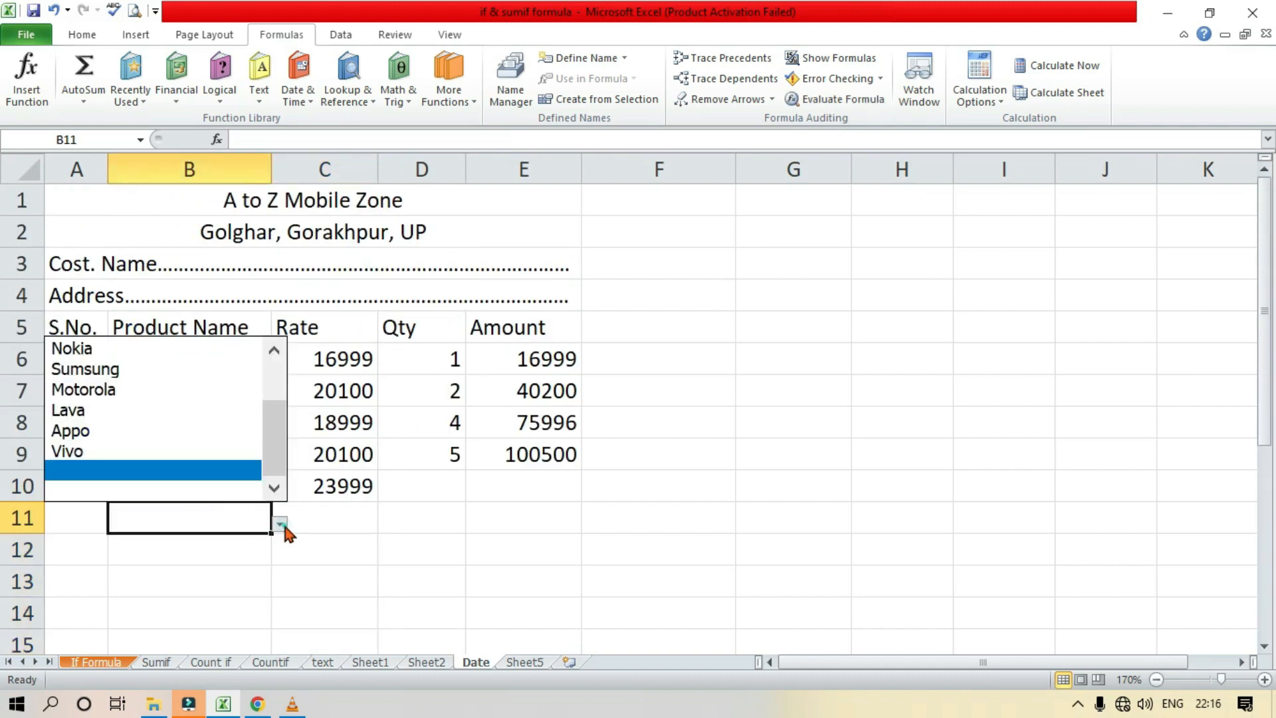
left_click(185, 395)
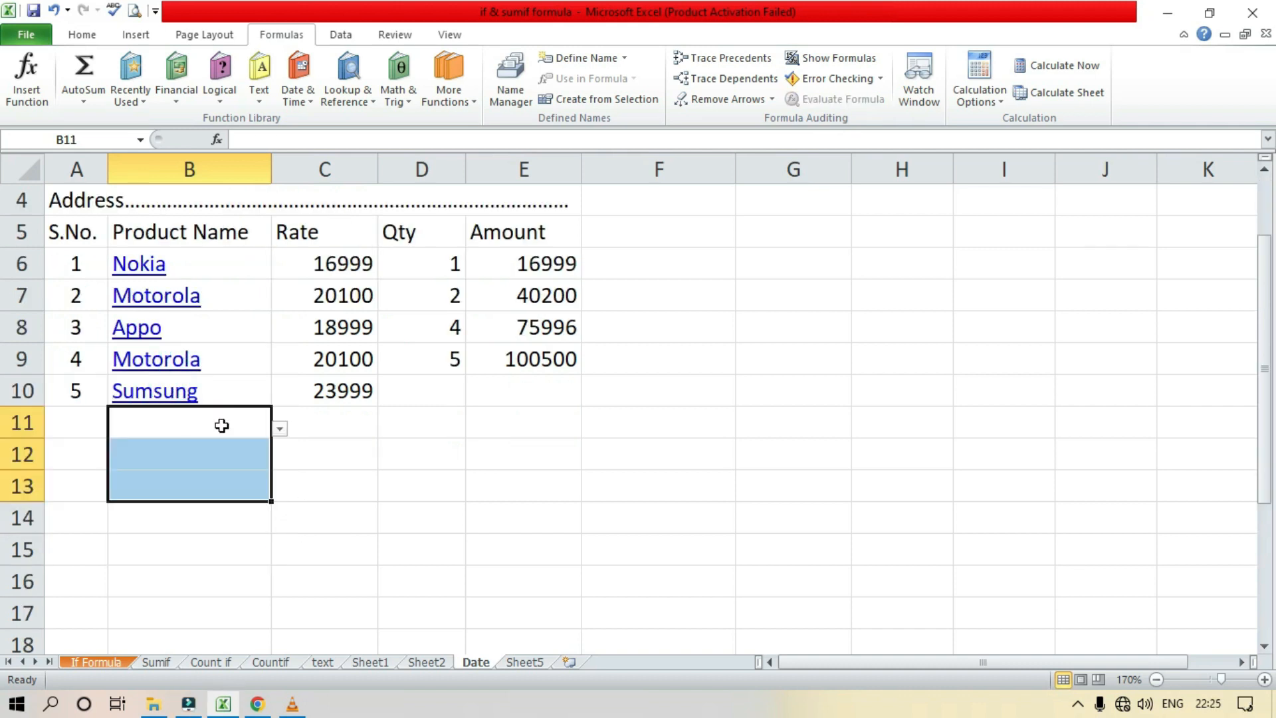
left_click(281, 431)
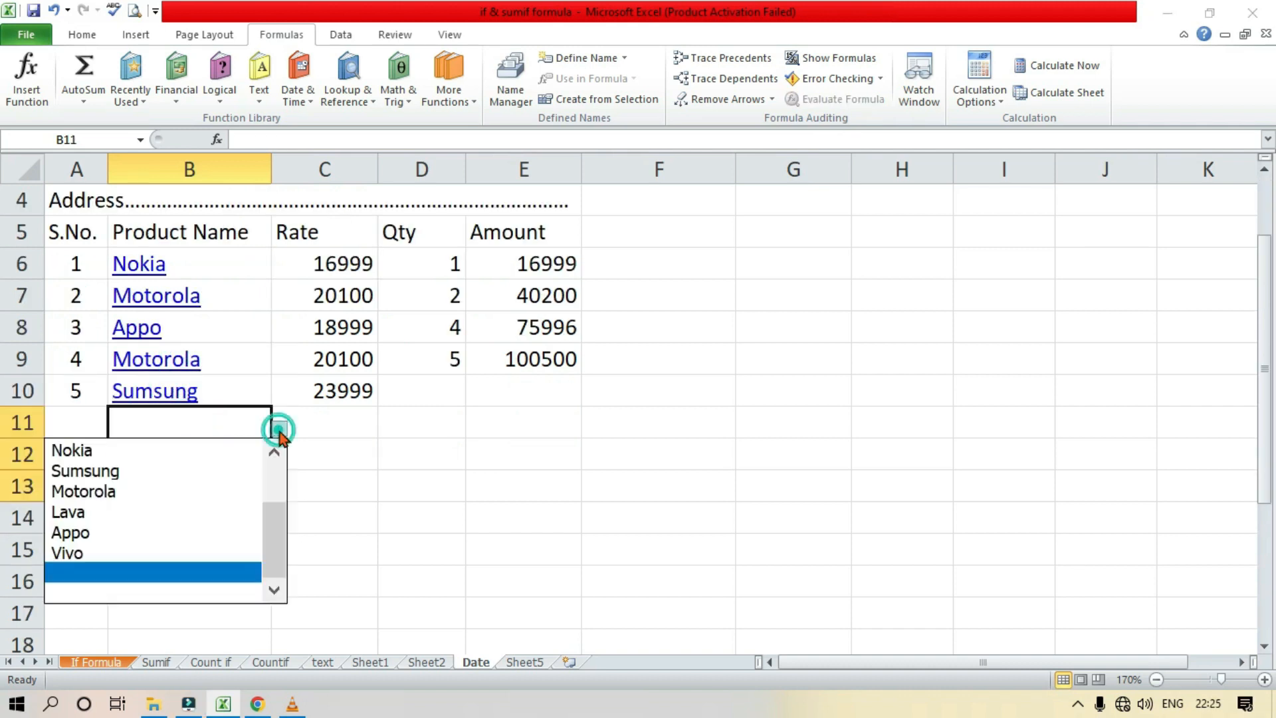
left_click(171, 483)
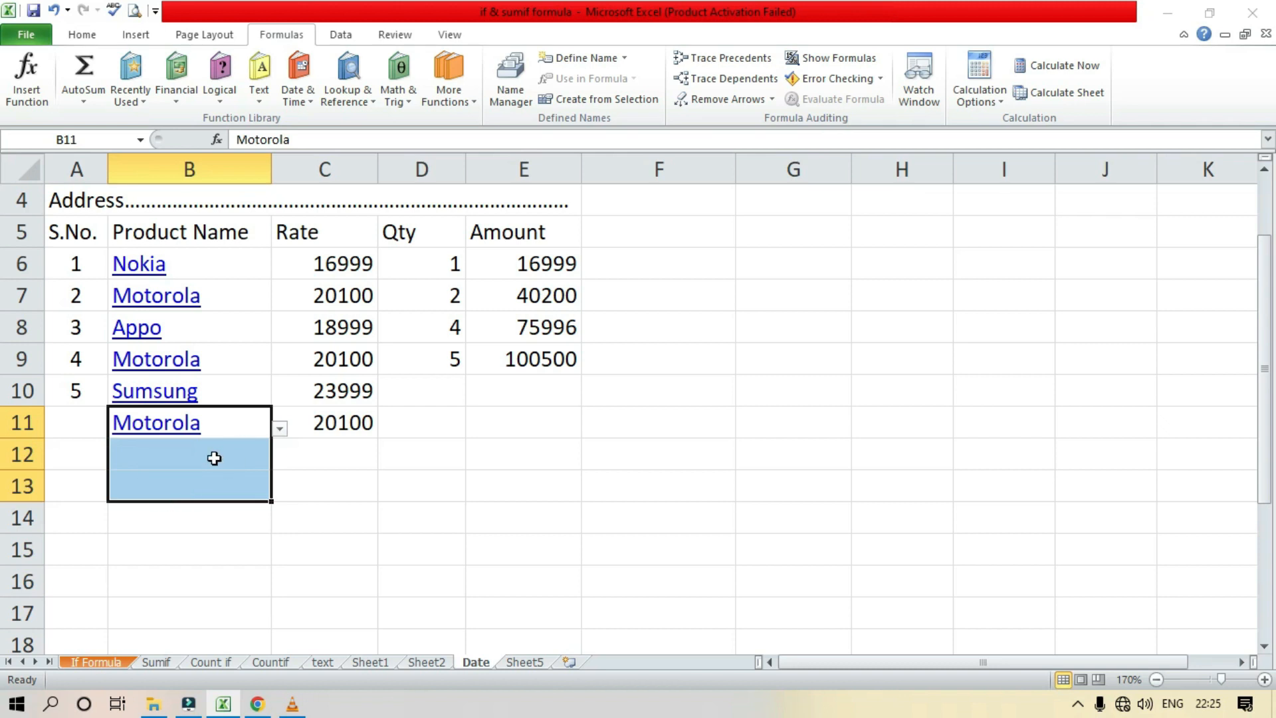
left_click(213, 455)
left_click(279, 460)
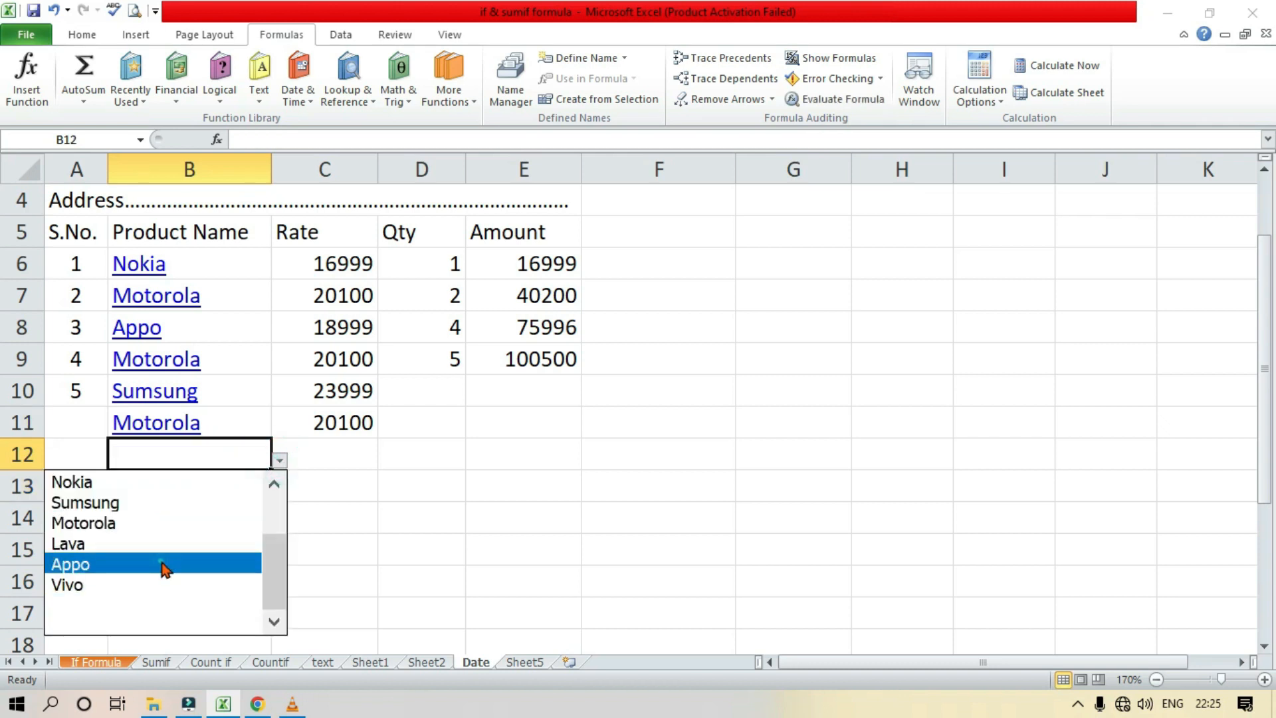
left_click(164, 564)
left_click(250, 484)
left_click(279, 492)
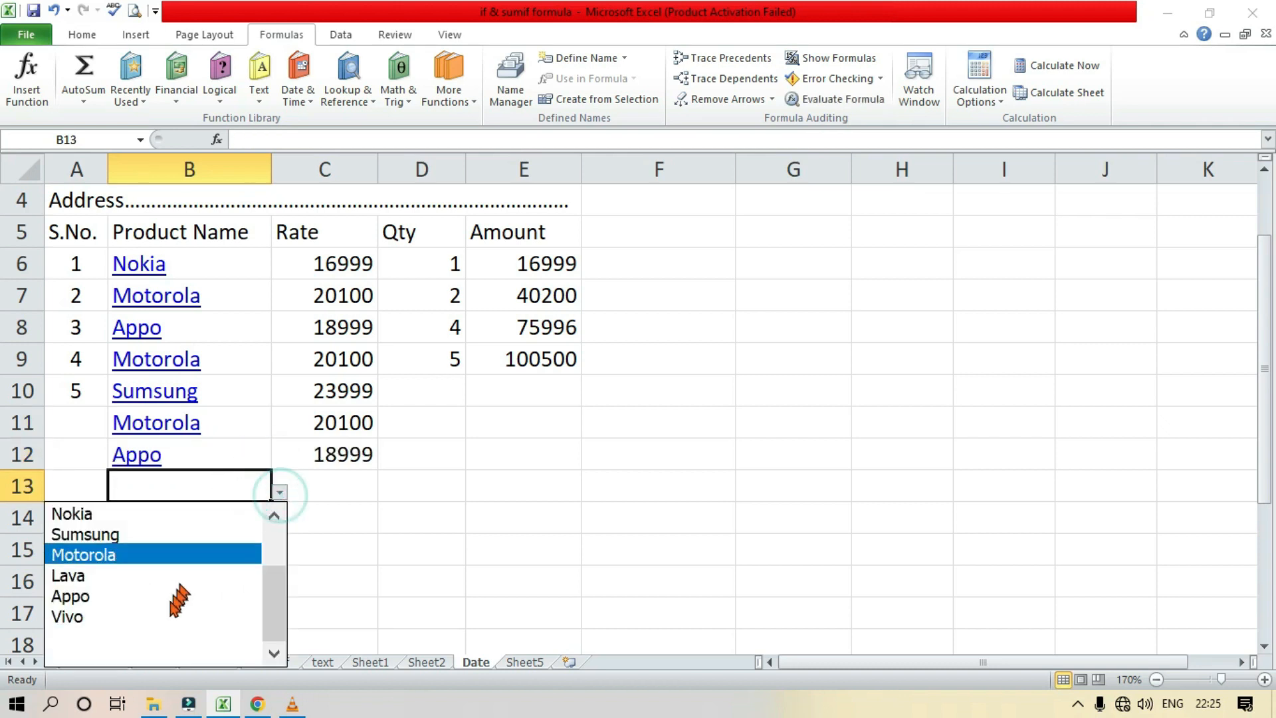
left_click(166, 615)
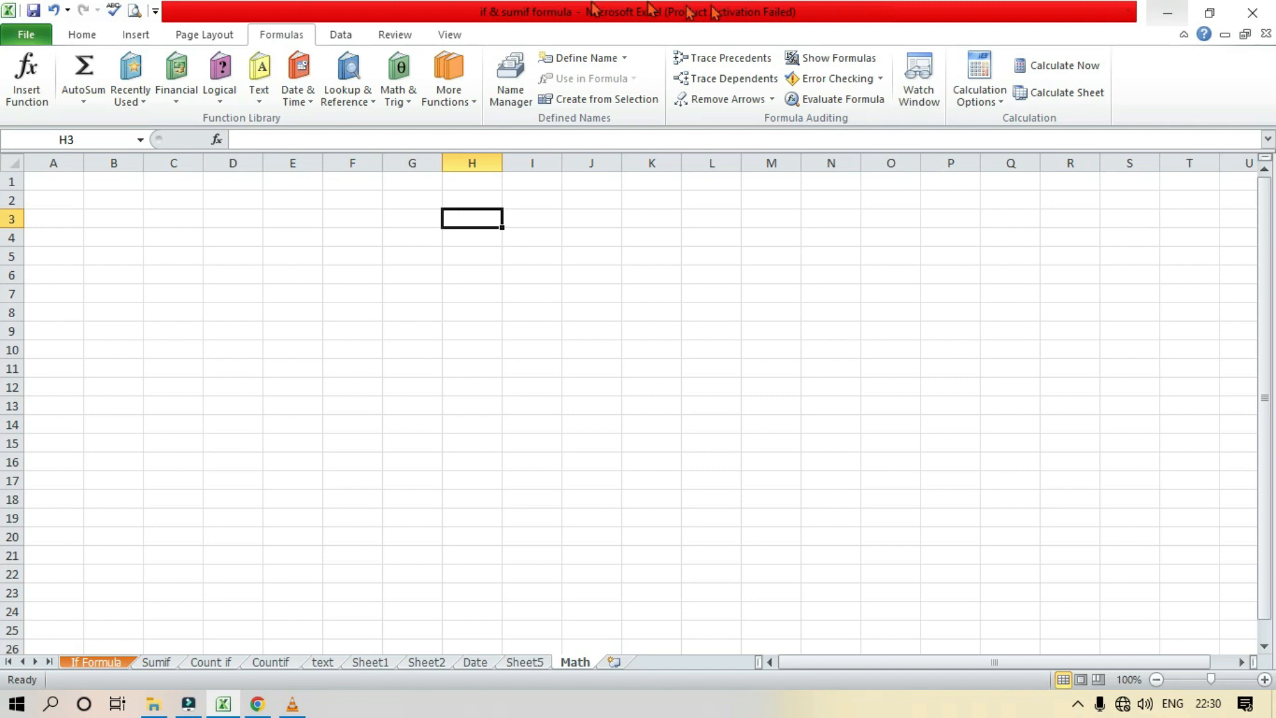
left_click(399, 76)
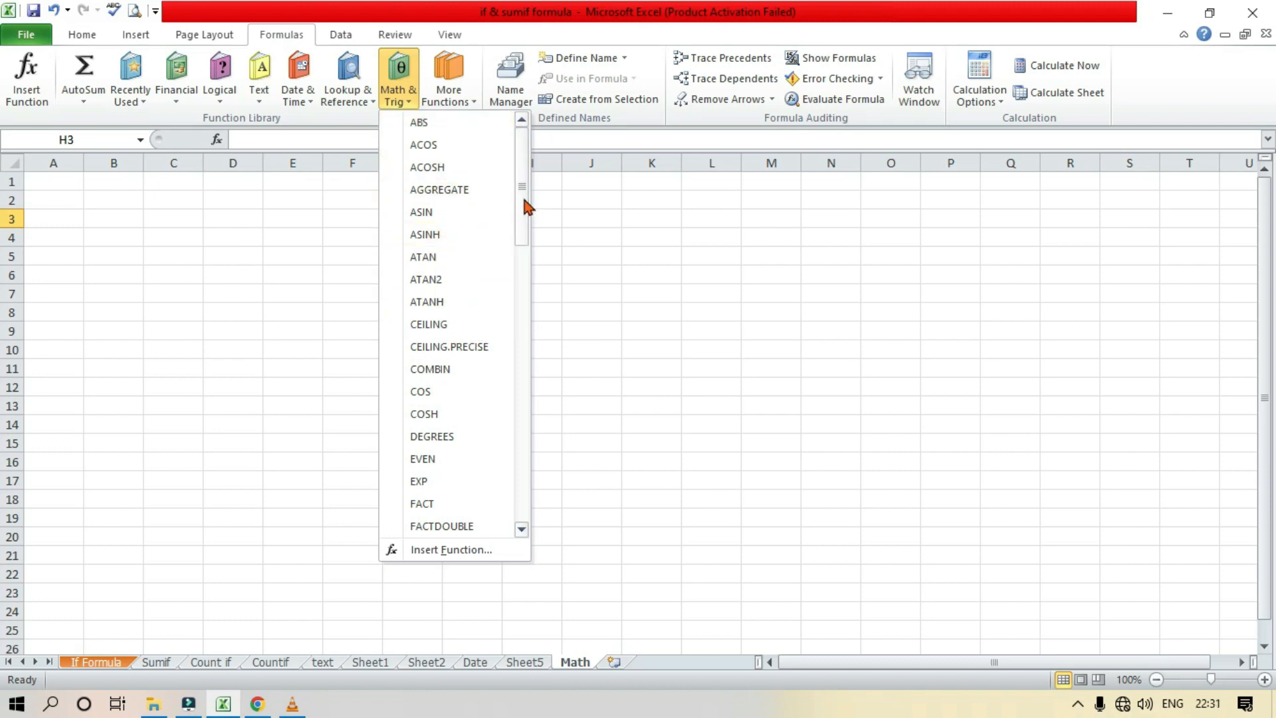
left_click_drag(523, 198, 520, 346)
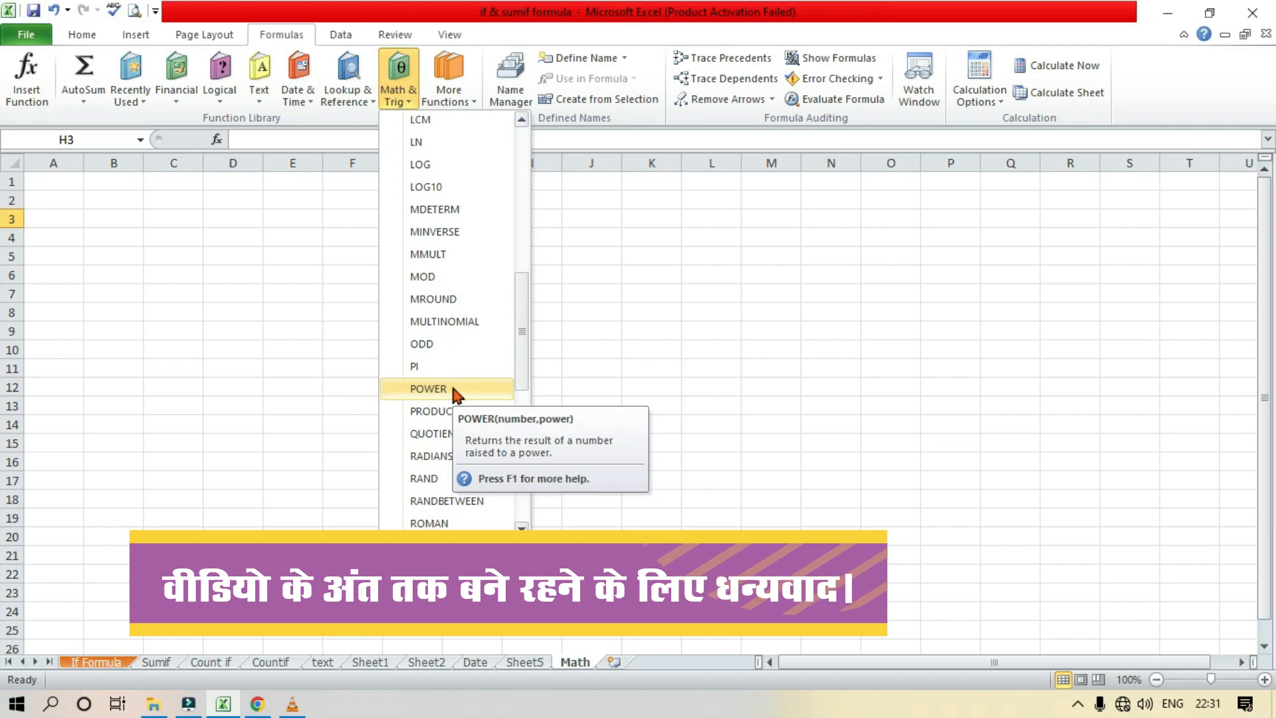
left_click(629, 269)
- Enter the number 10 in cell E5 of the Math sheet
left_click(313, 258)
type("10")
key("Return")
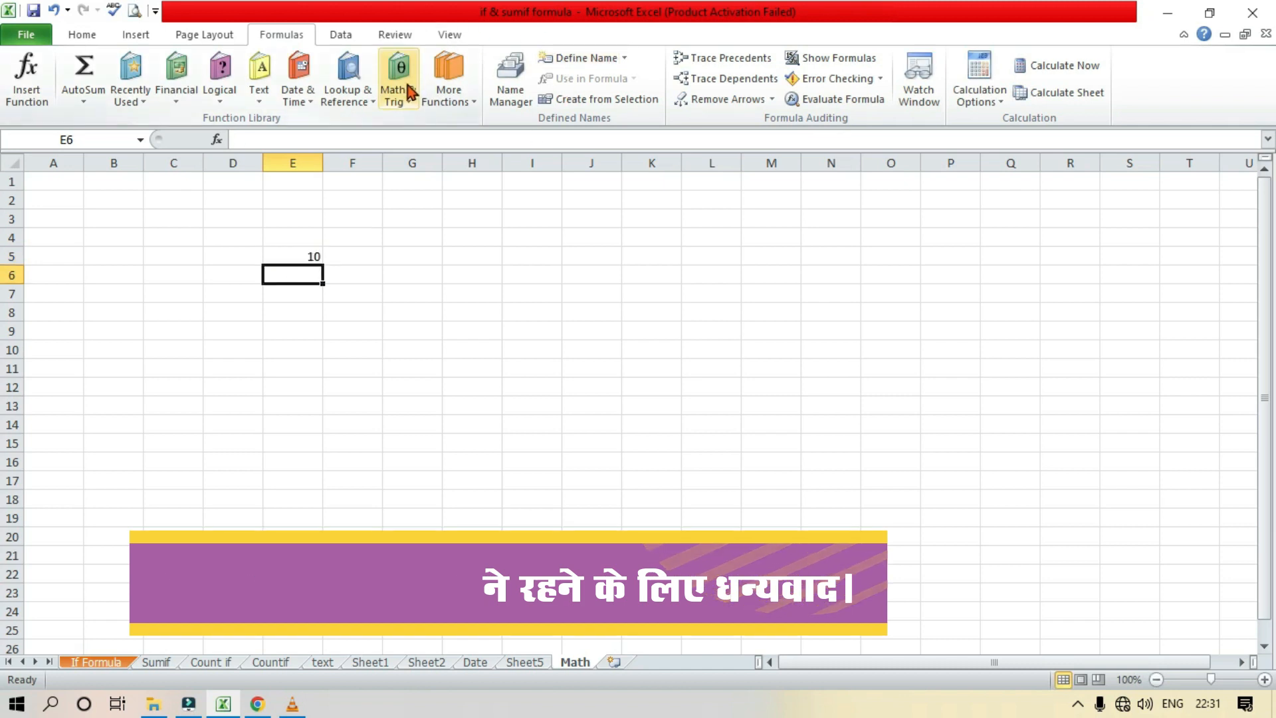
- Insert the POWER function in cell E6 with E5 as the number and 5 as the power
left_click(408, 97)
scroll(444, 491, "down", 8)
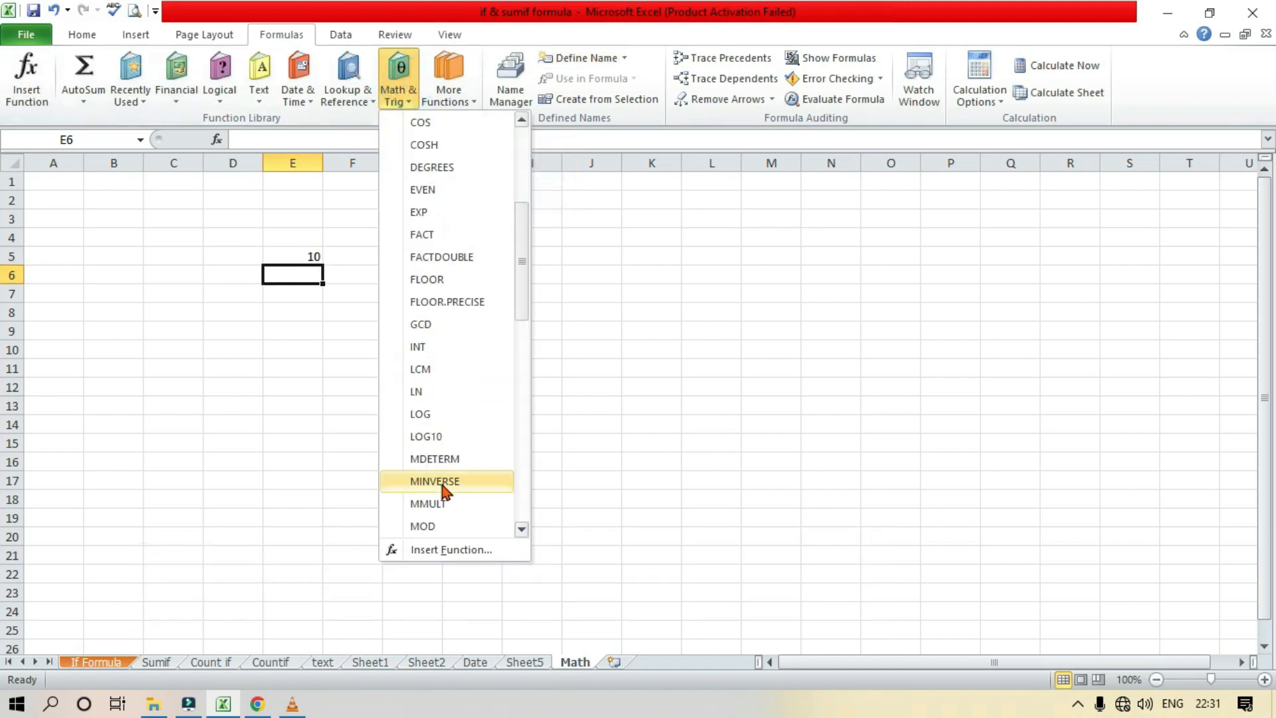
scroll(460, 452, "down", 2)
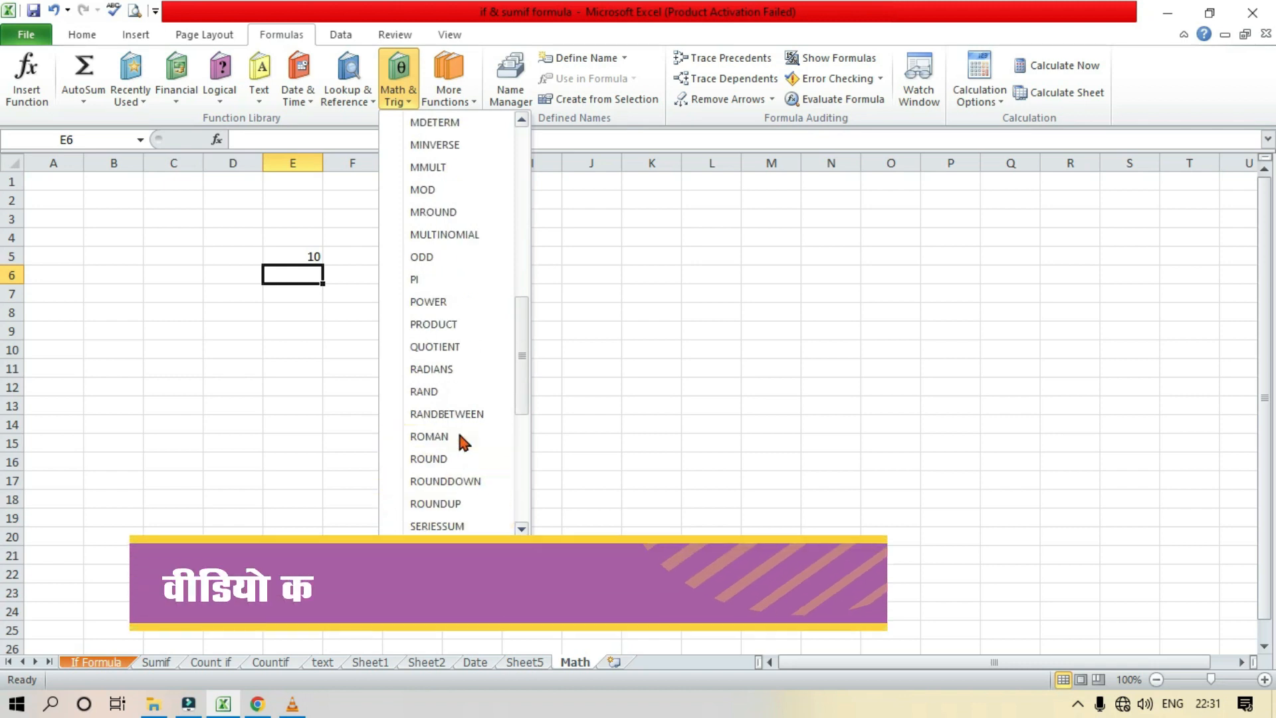
scroll(462, 510, "down", 4)
scroll(459, 511, "up", 5)
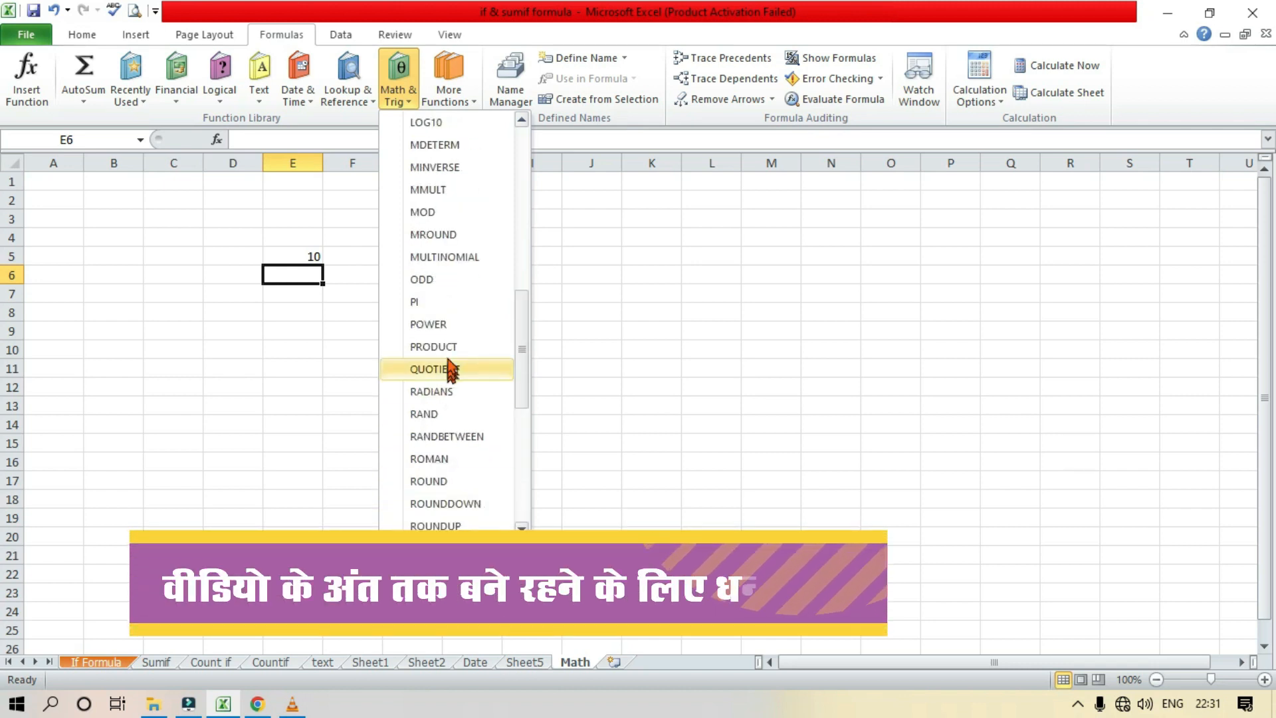
left_click(454, 330)
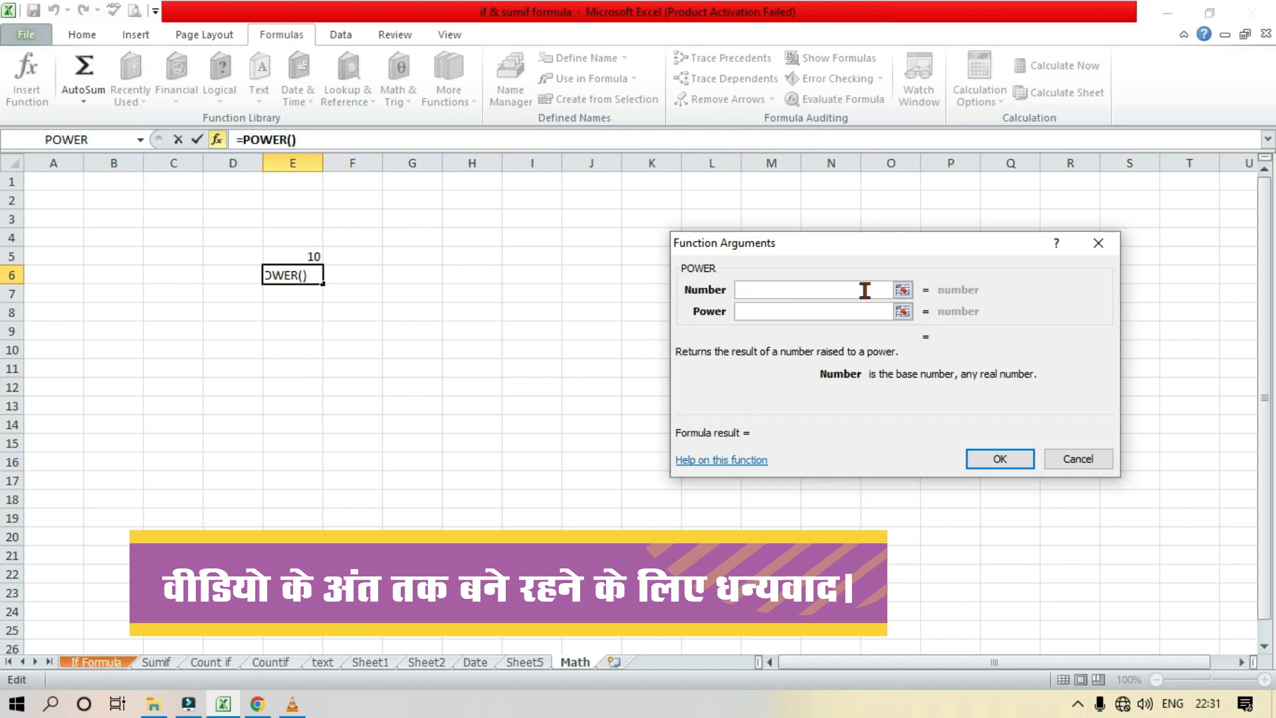
left_click(901, 290)
left_click(308, 257)
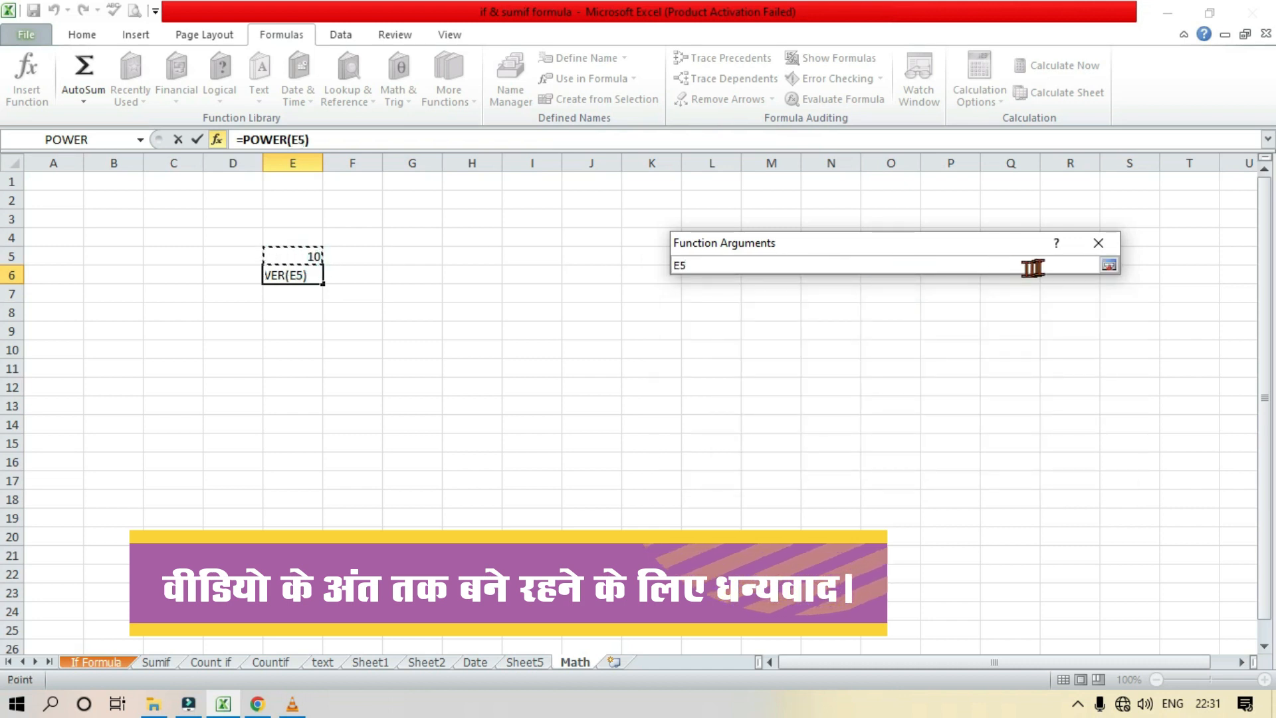
left_click(1109, 264)
left_click(836, 312)
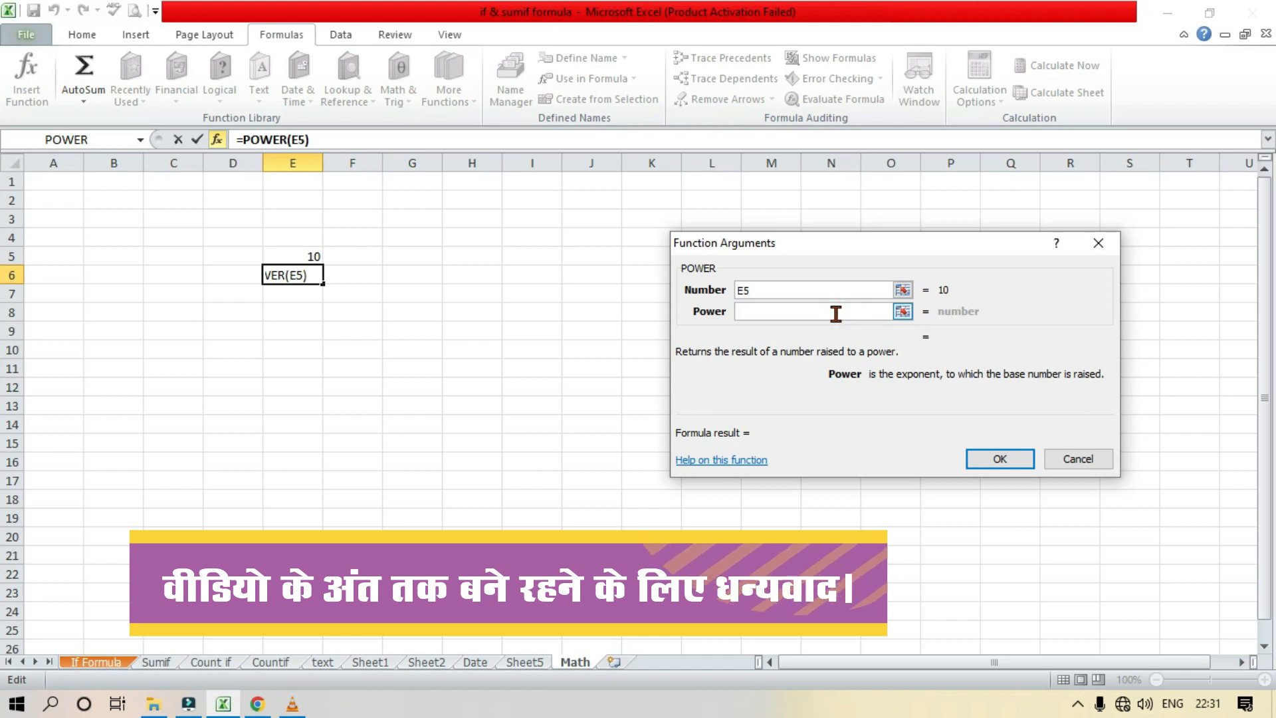
type("5")
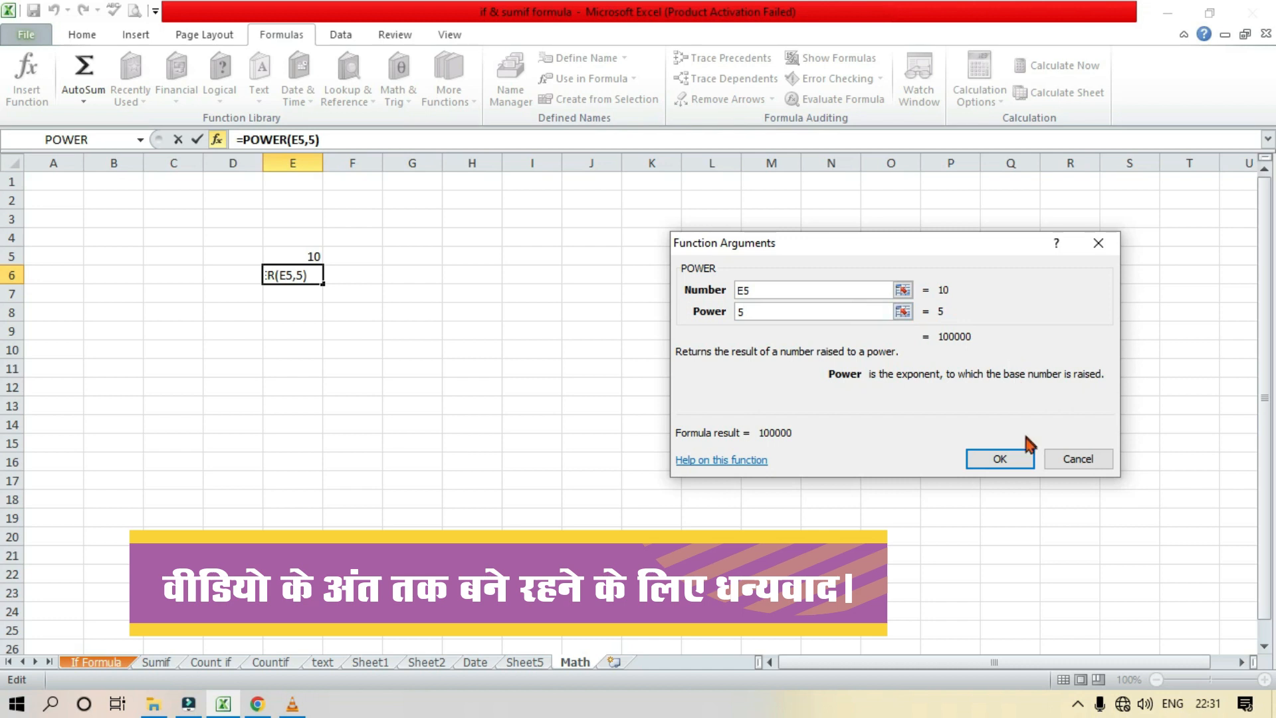
left_click(1004, 460)
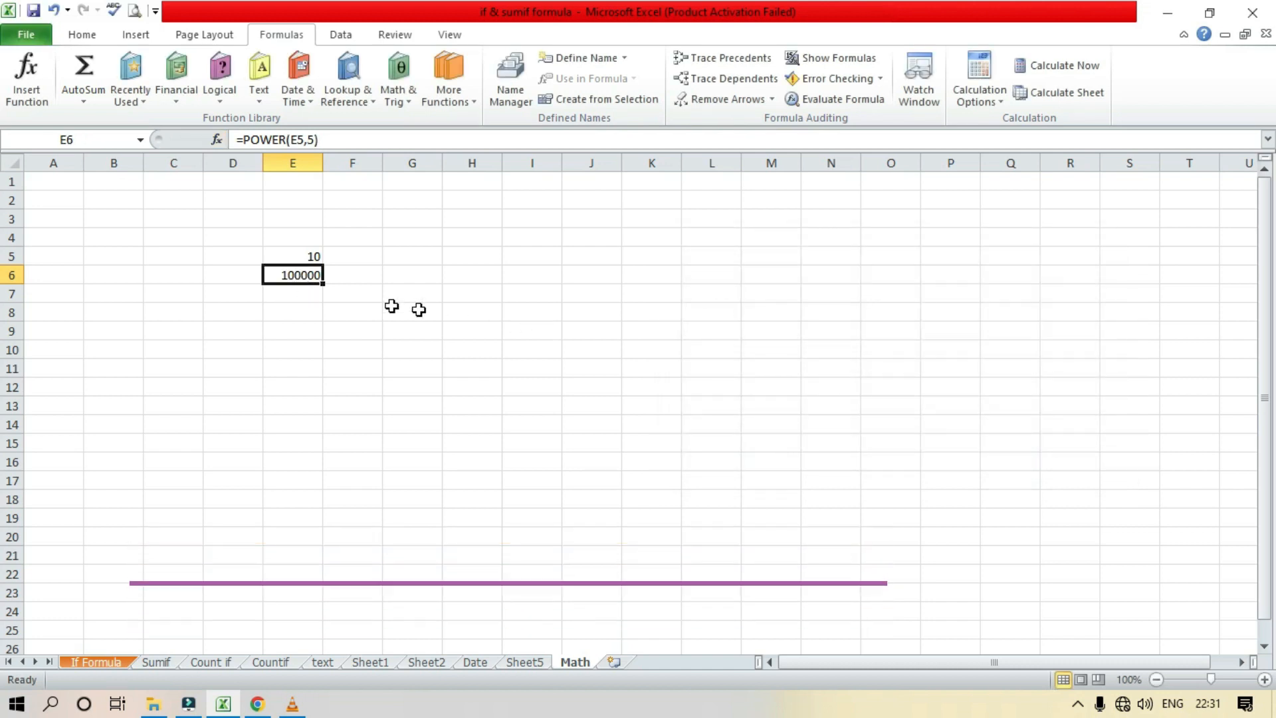
- Enter a formula in cell G6 that multiplies five tens together, as a manual check of the POWER calculation
left_click(417, 273)
type("=")
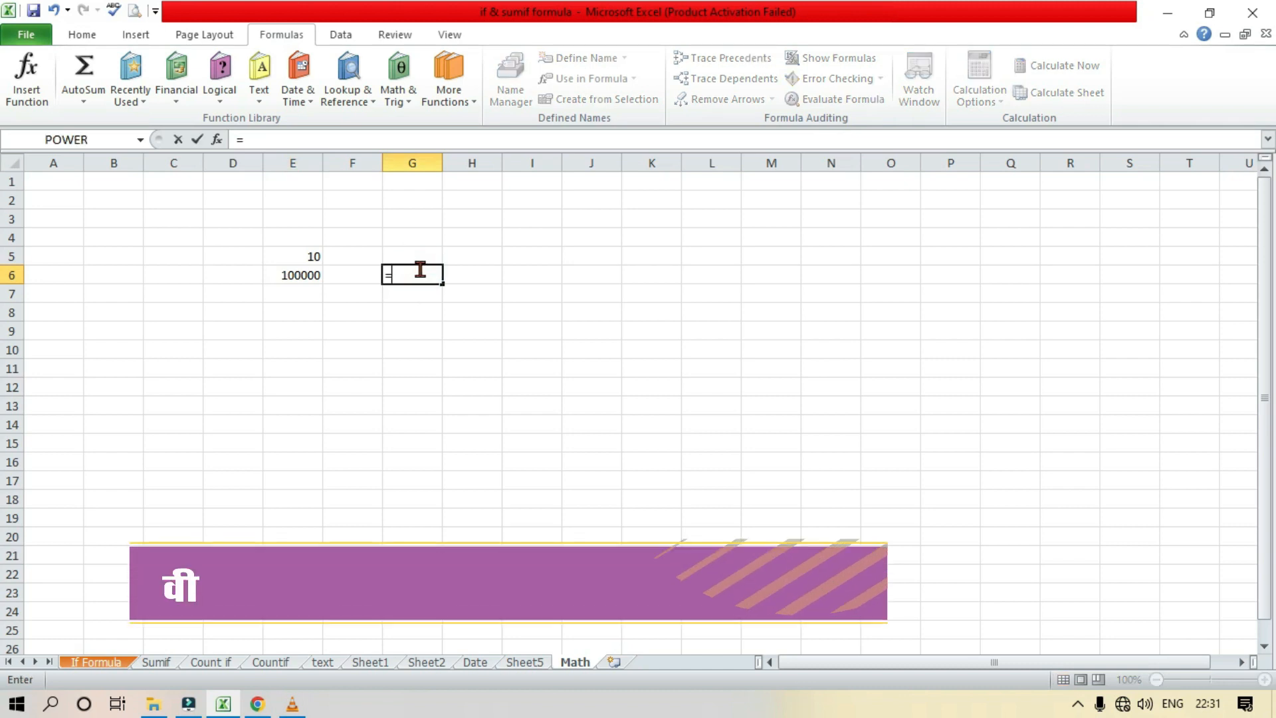
type("10*10*")
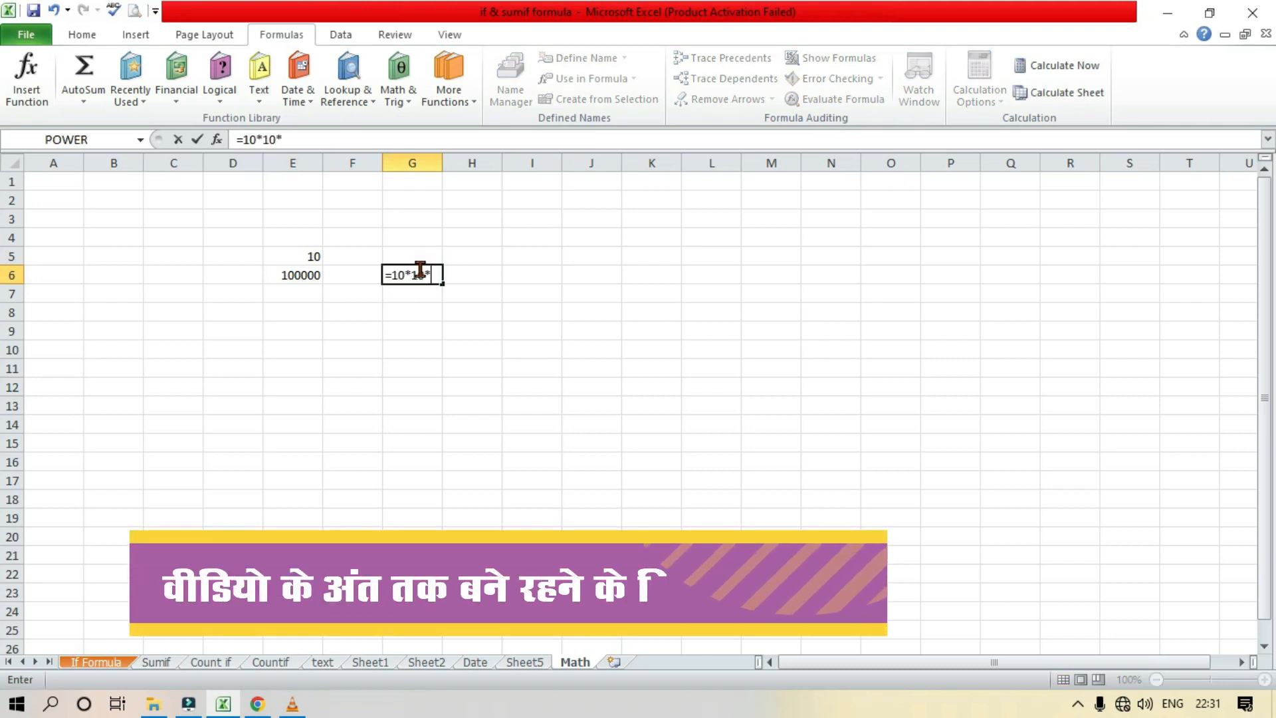
type("10*10*10*10*1")
key("Return")
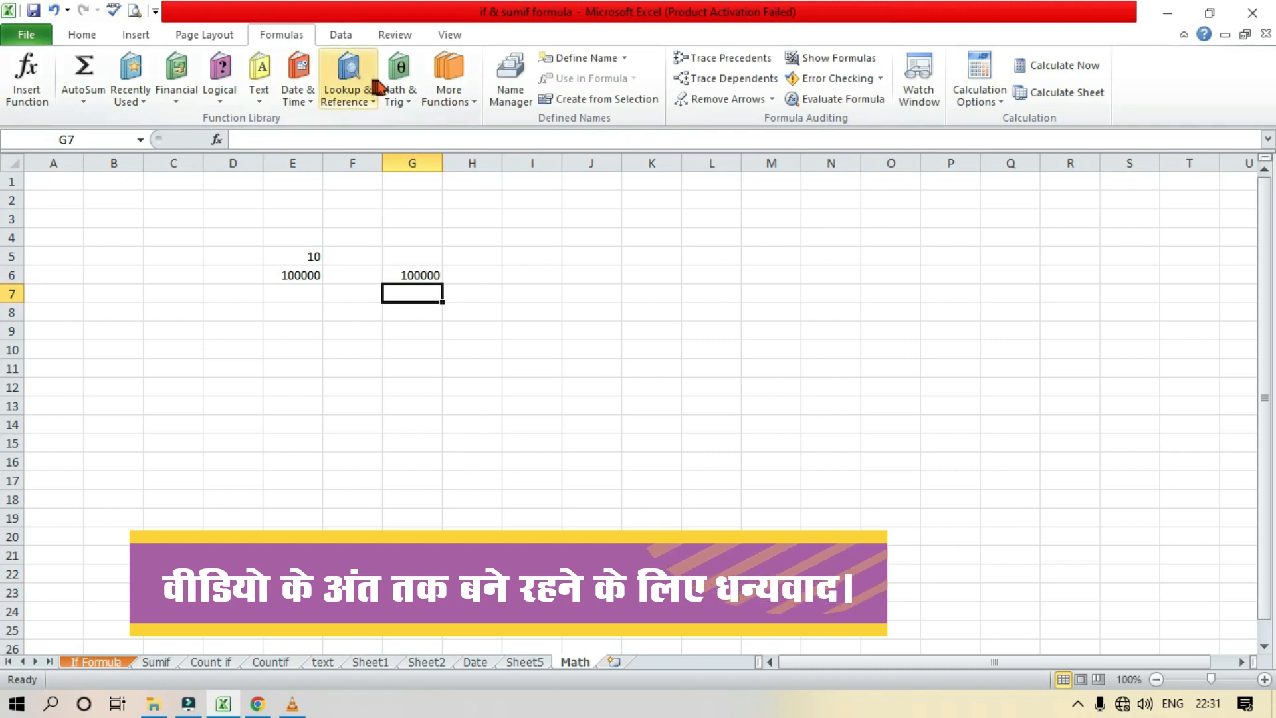
- Insert the COS function in cell G9 with G6 as its number
left_click(412, 81)
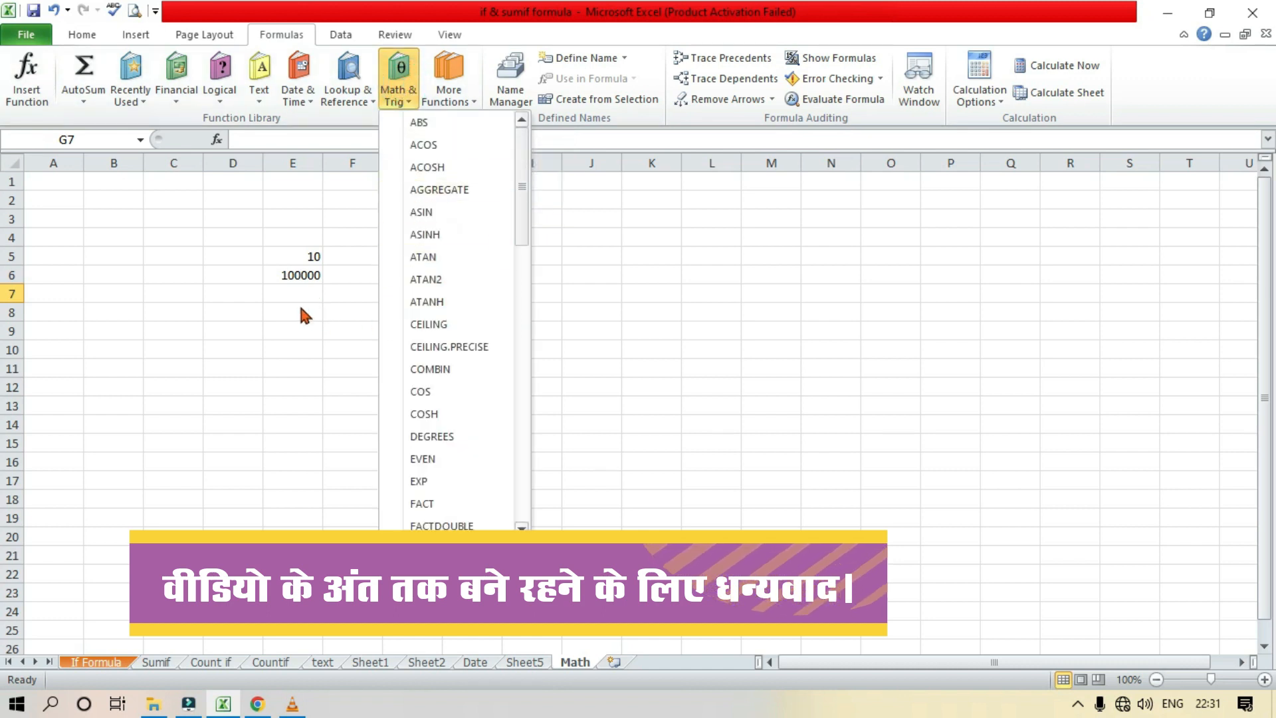
left_click(322, 316)
left_click(413, 328)
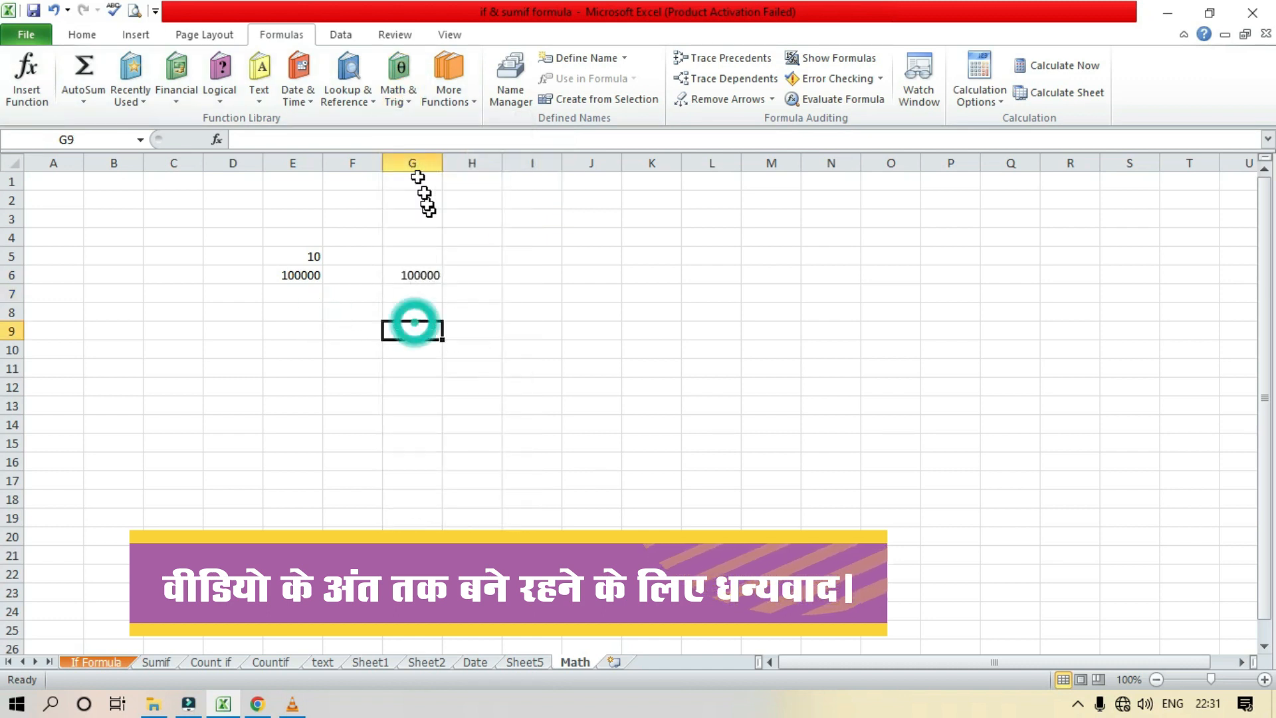
left_click(399, 81)
left_click(441, 395)
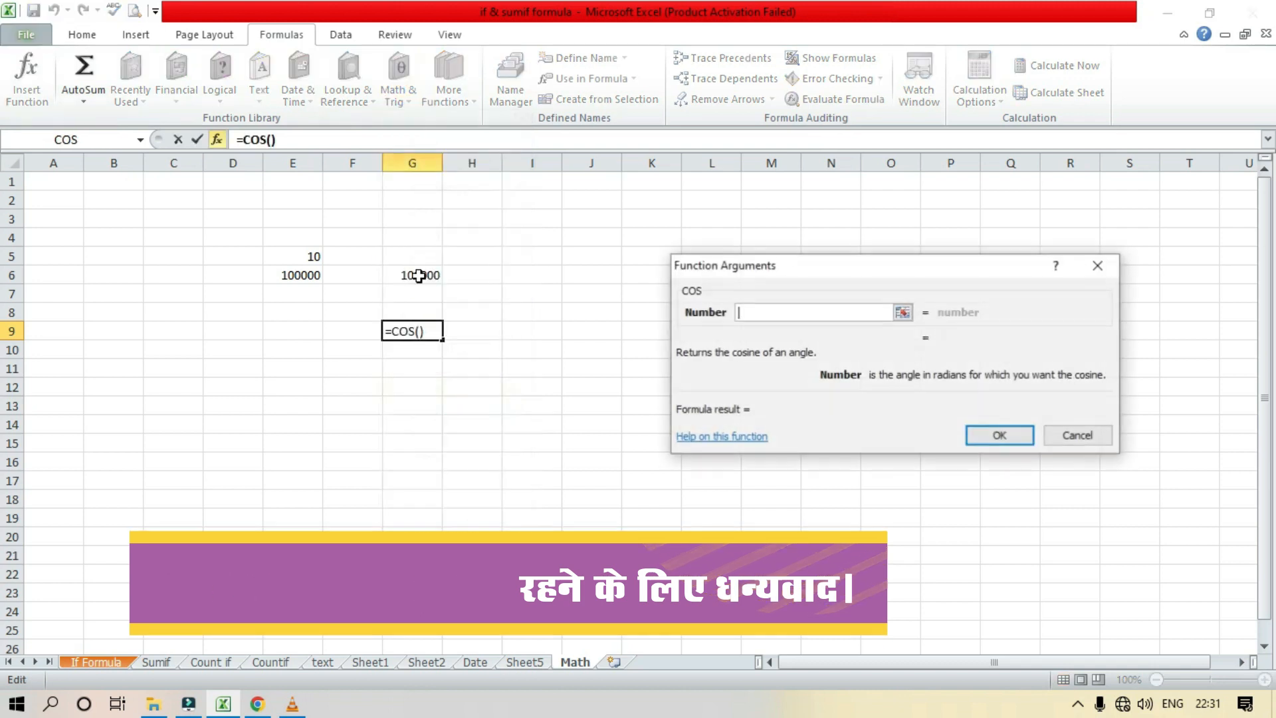
left_click(417, 274)
left_click(977, 439)
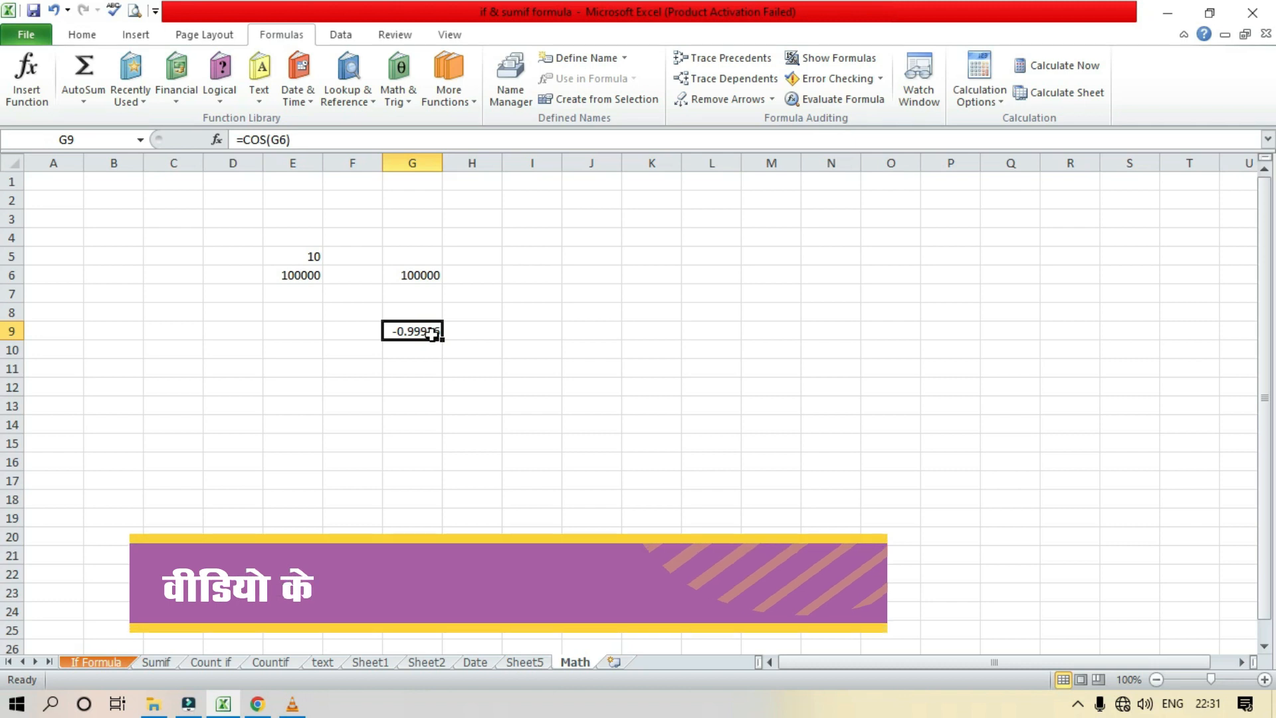
- Look through the available math and trigonometry functions and the Statistical, Engineering and Cube function categories
left_click(412, 101)
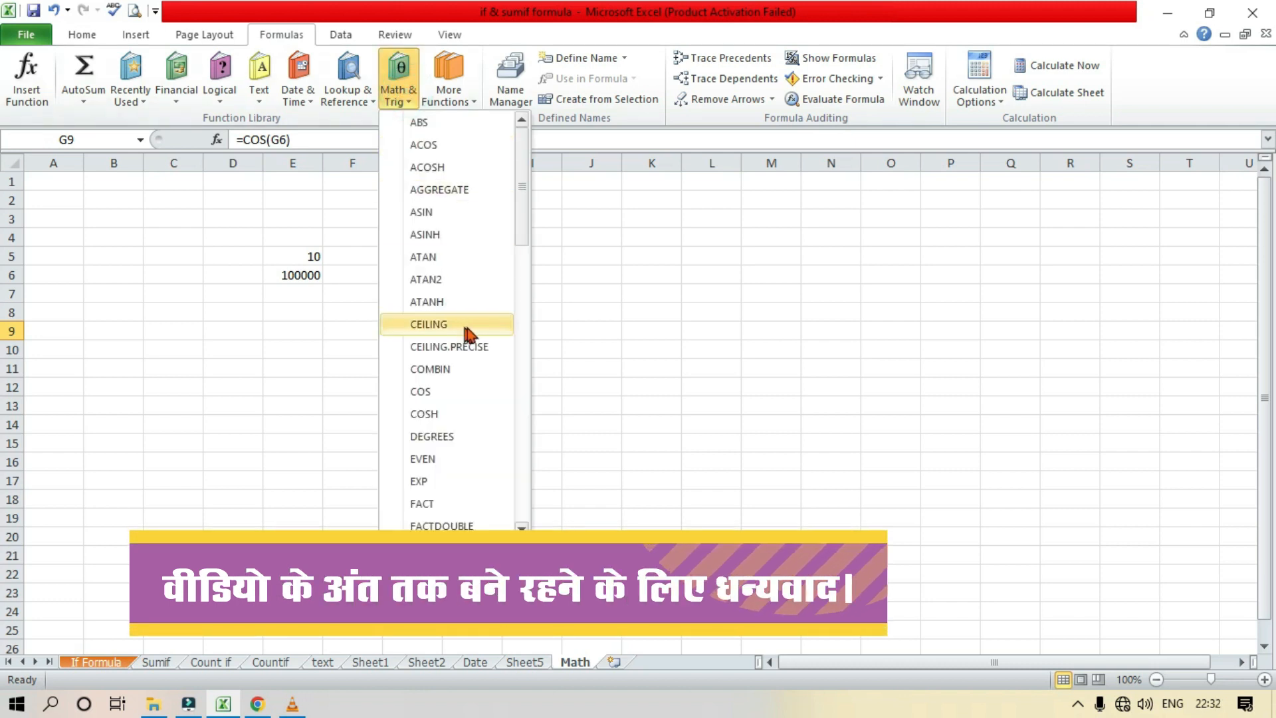
left_click_drag(516, 188, 527, 389)
left_click(460, 108)
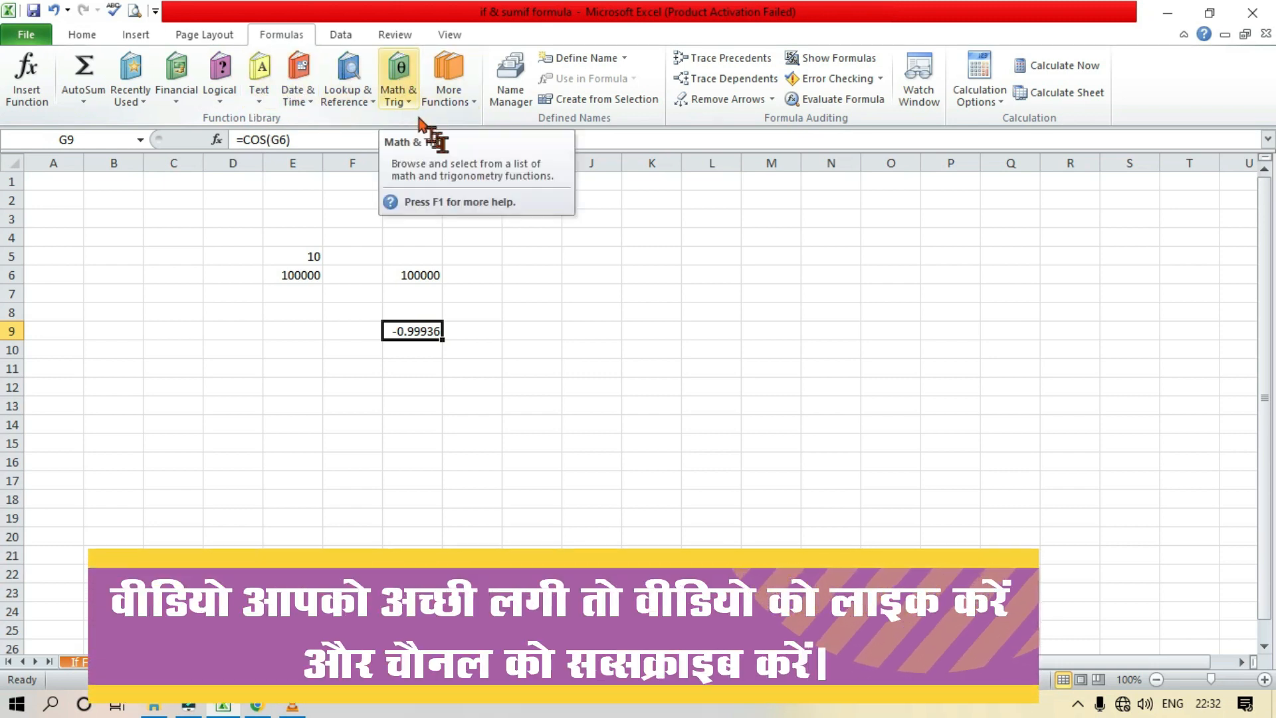
left_click(466, 90)
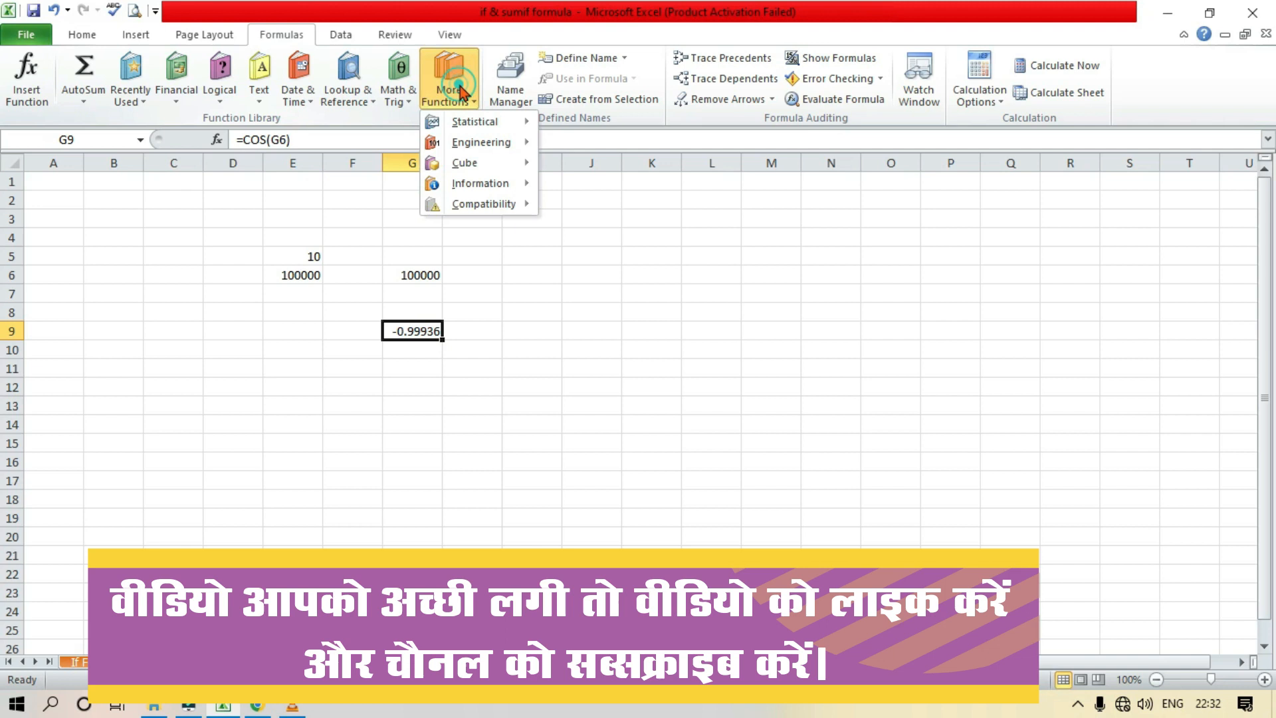
mouse_move(466, 123)
left_click_drag(675, 155, 677, 211)
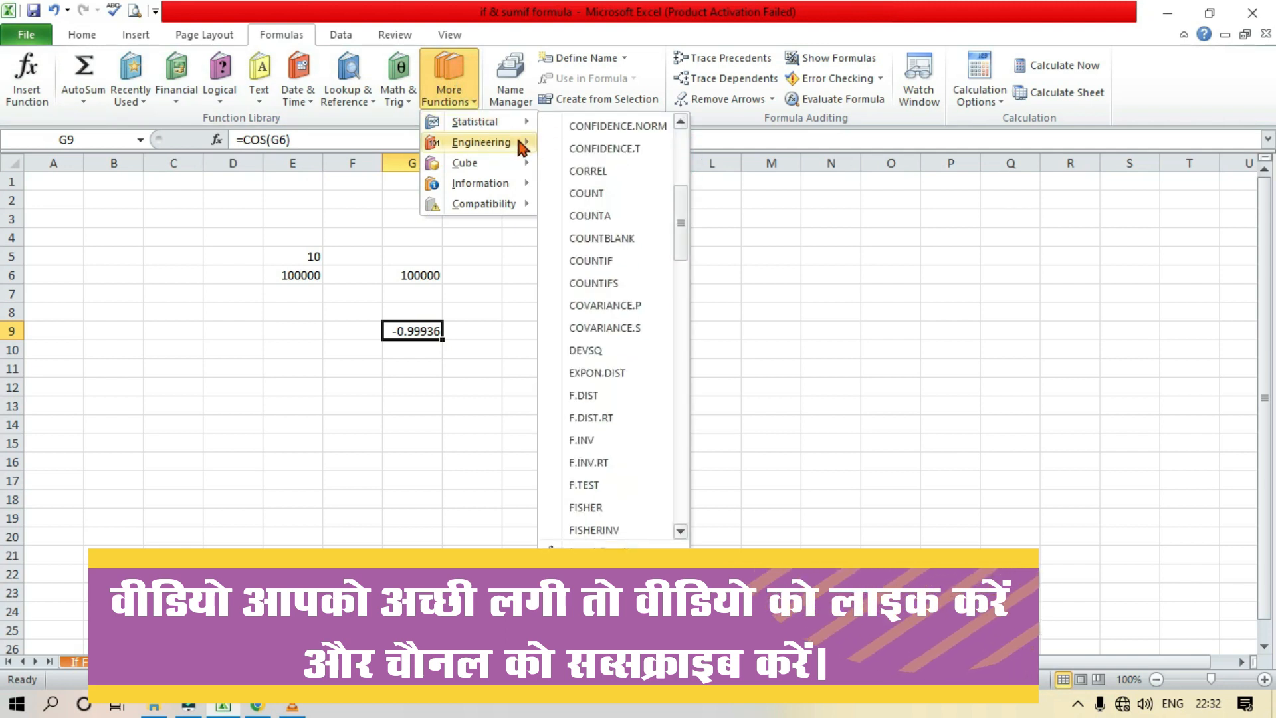
mouse_move(505, 143)
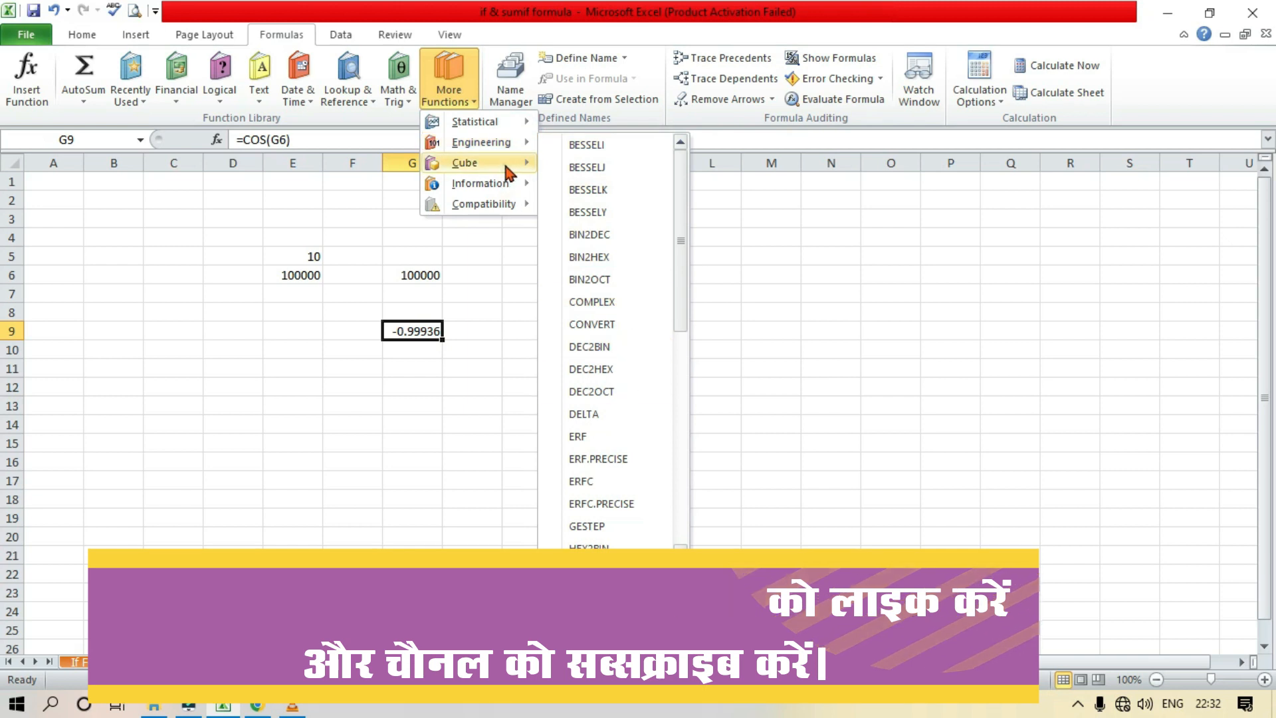
mouse_move(468, 163)
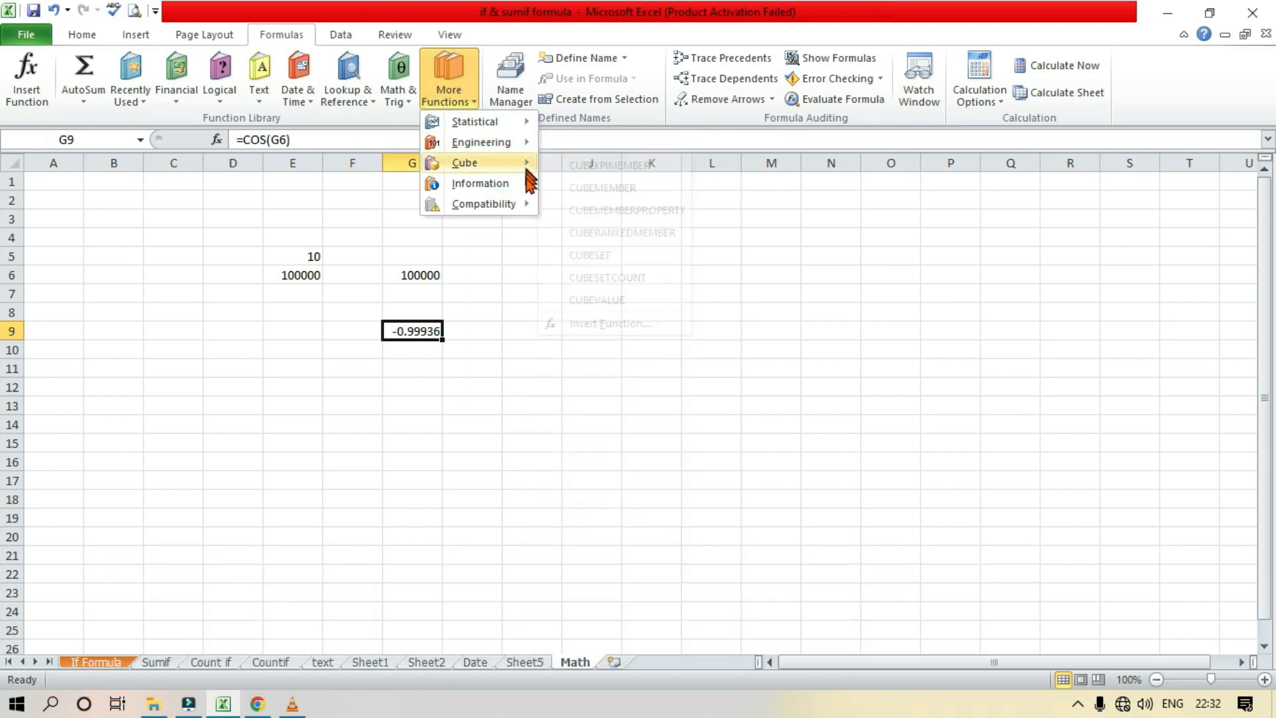
left_click(465, 14)
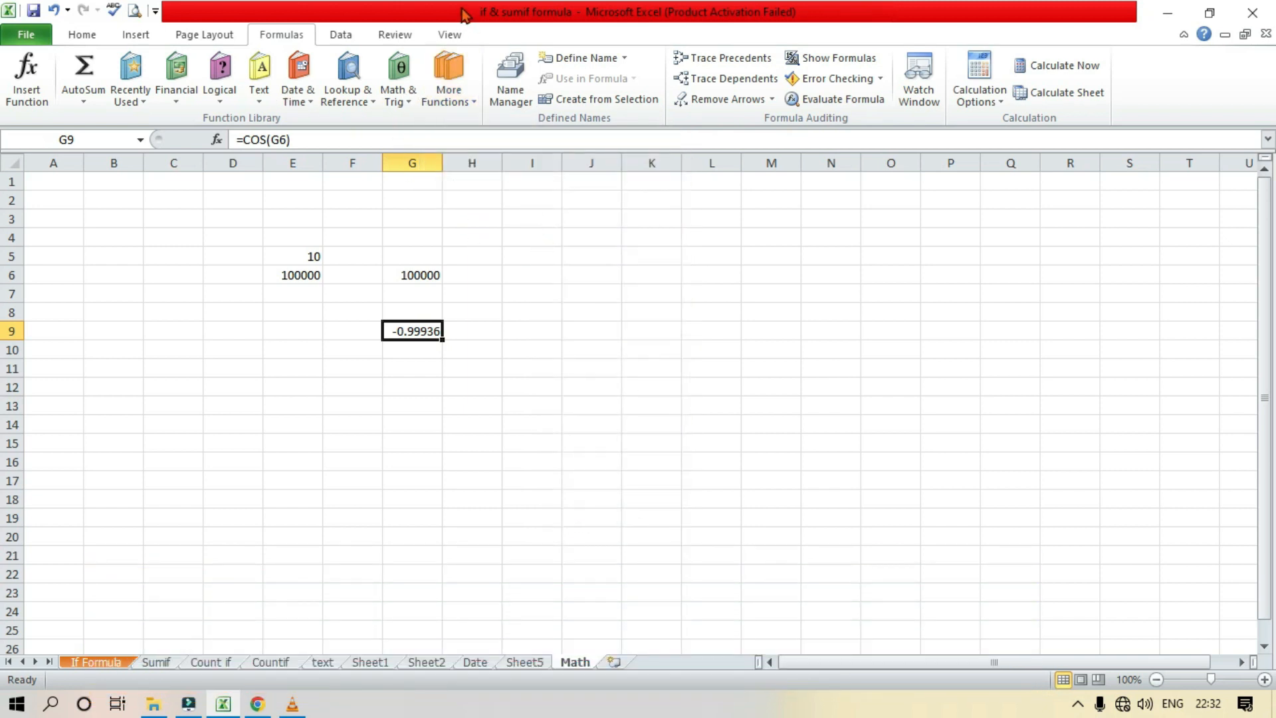